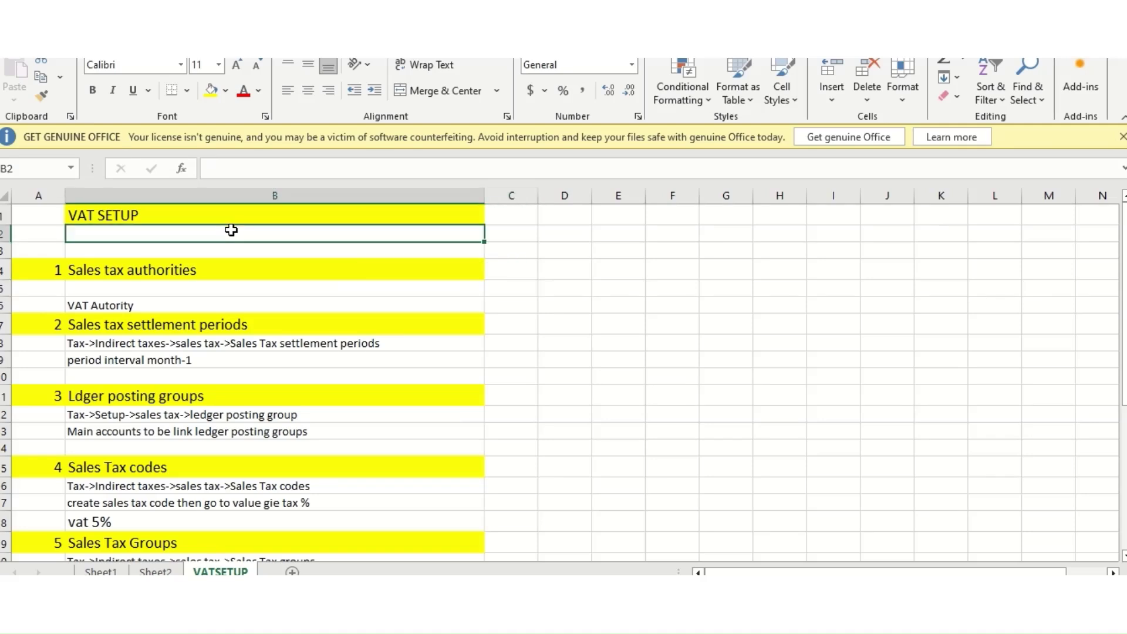
# Review the VAT setup checklist from sales tax authorities through item sales tax groups and the vendor assignment notes.
pyautogui.click(246, 324)
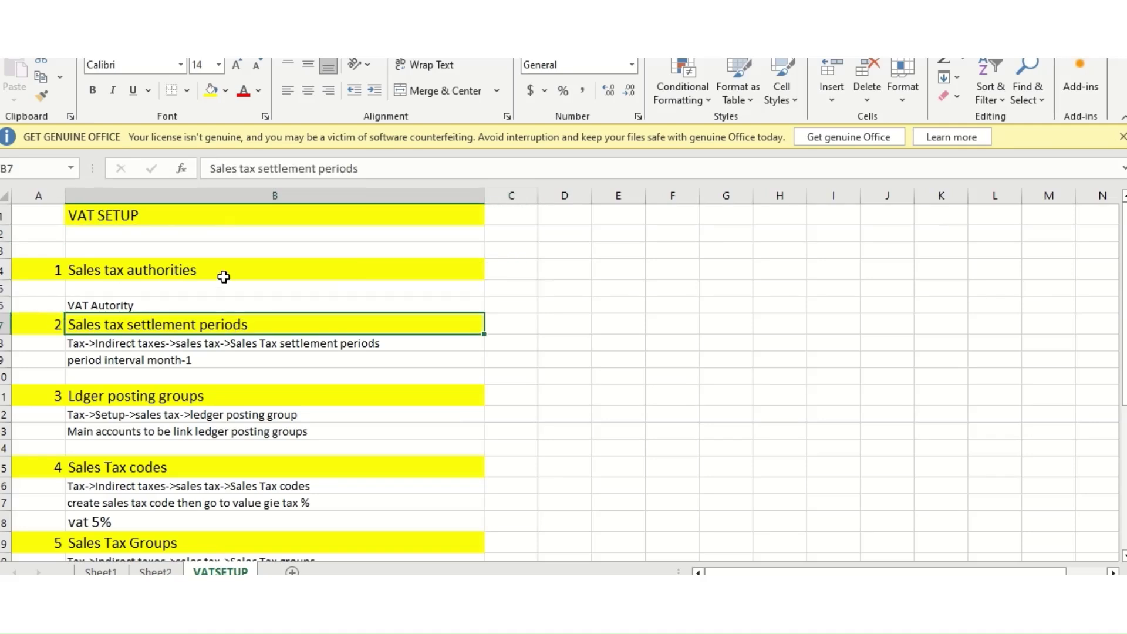
pyautogui.click(249, 274)
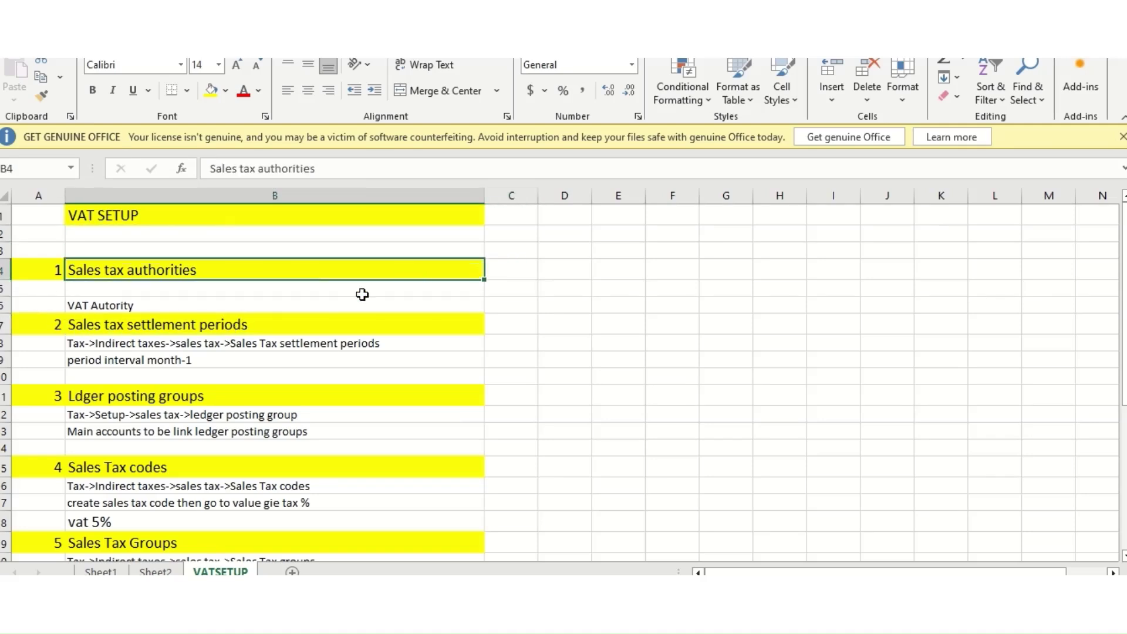
pyautogui.click(246, 330)
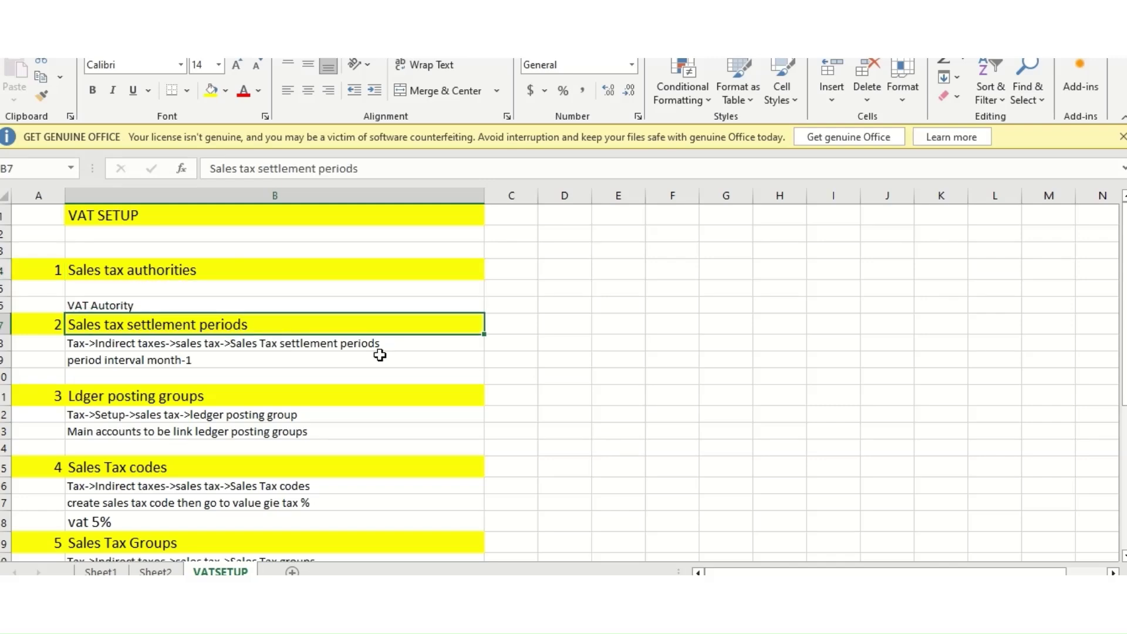
pyautogui.scroll(-1, 343, 386)
pyautogui.click(192, 347)
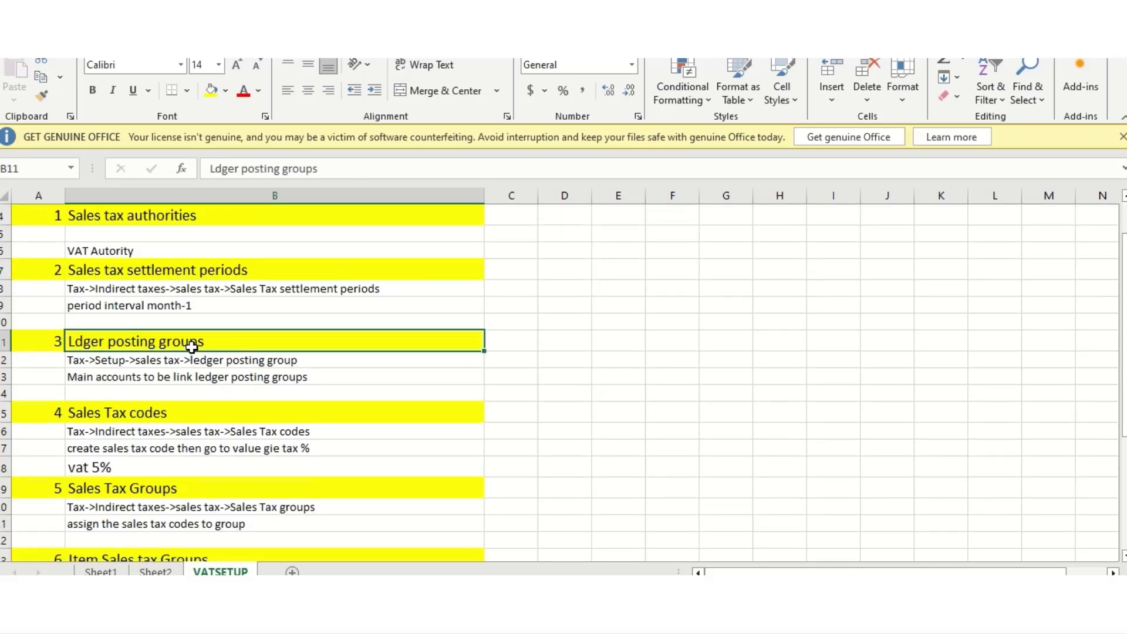
pyautogui.click(587, 361)
pyautogui.click(247, 413)
pyautogui.scroll(-1, 455, 416)
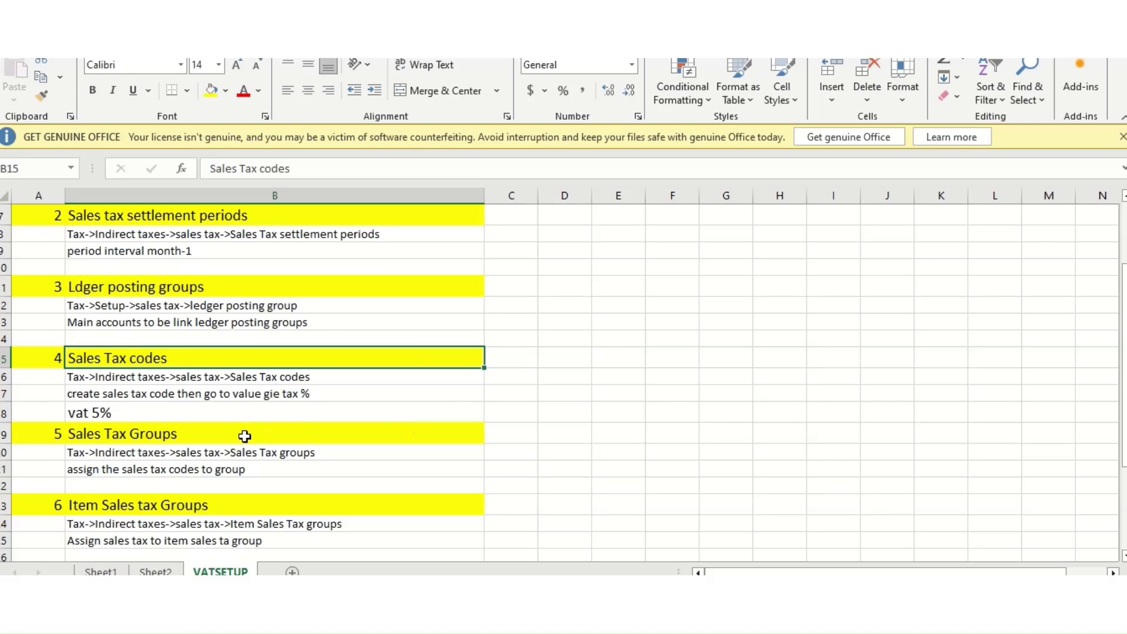
pyautogui.click(245, 434)
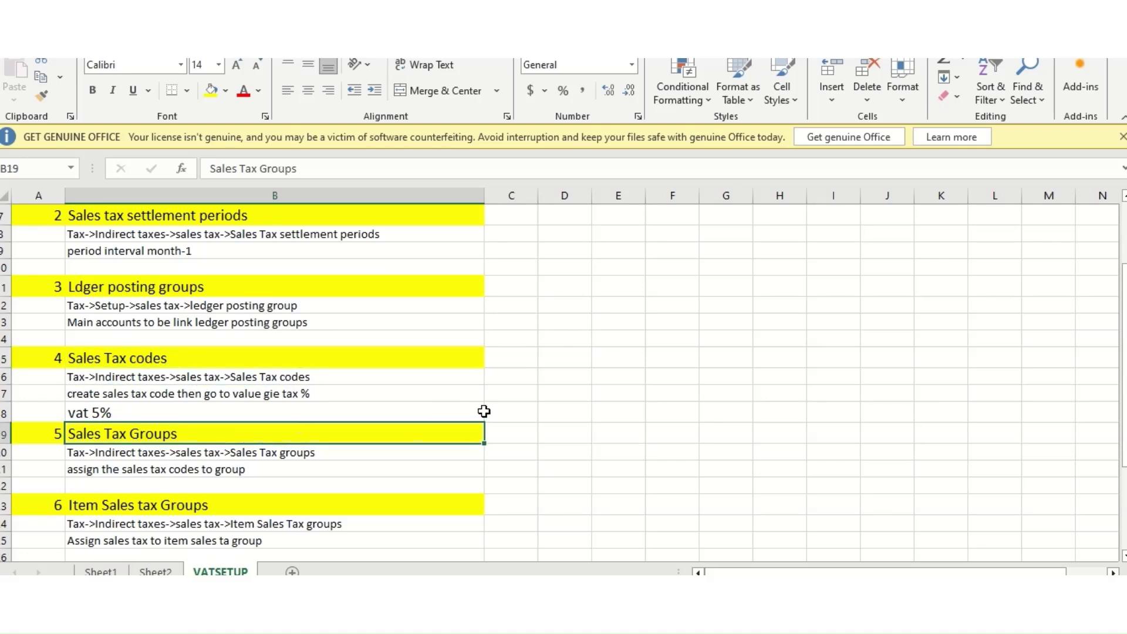
pyautogui.scroll(-1, 214, 444)
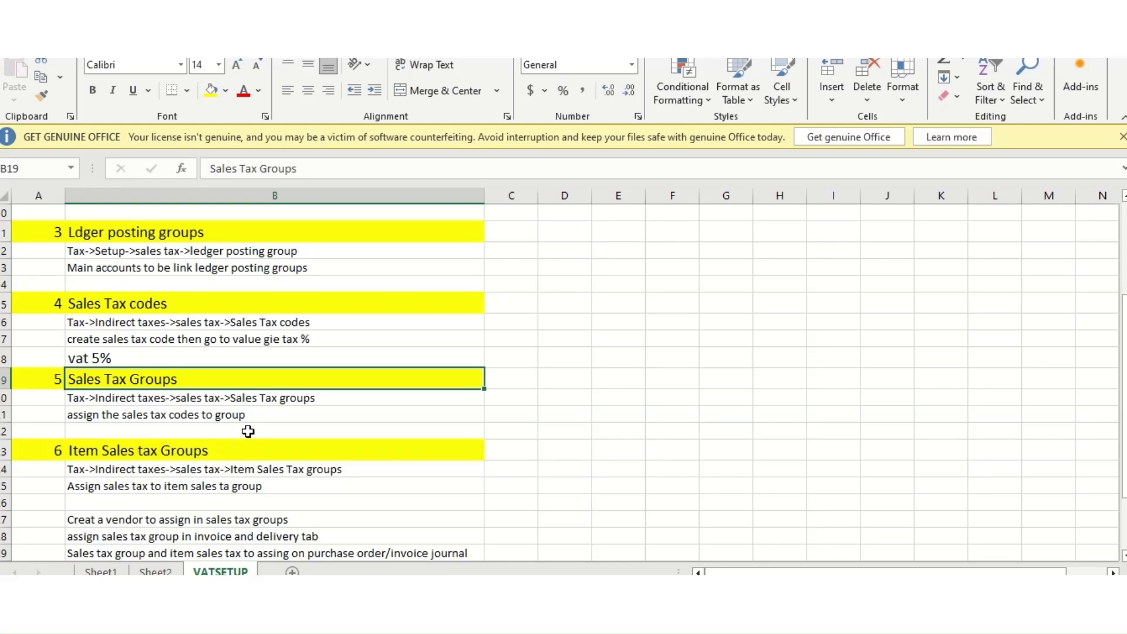
pyautogui.scroll(-1, 247, 432)
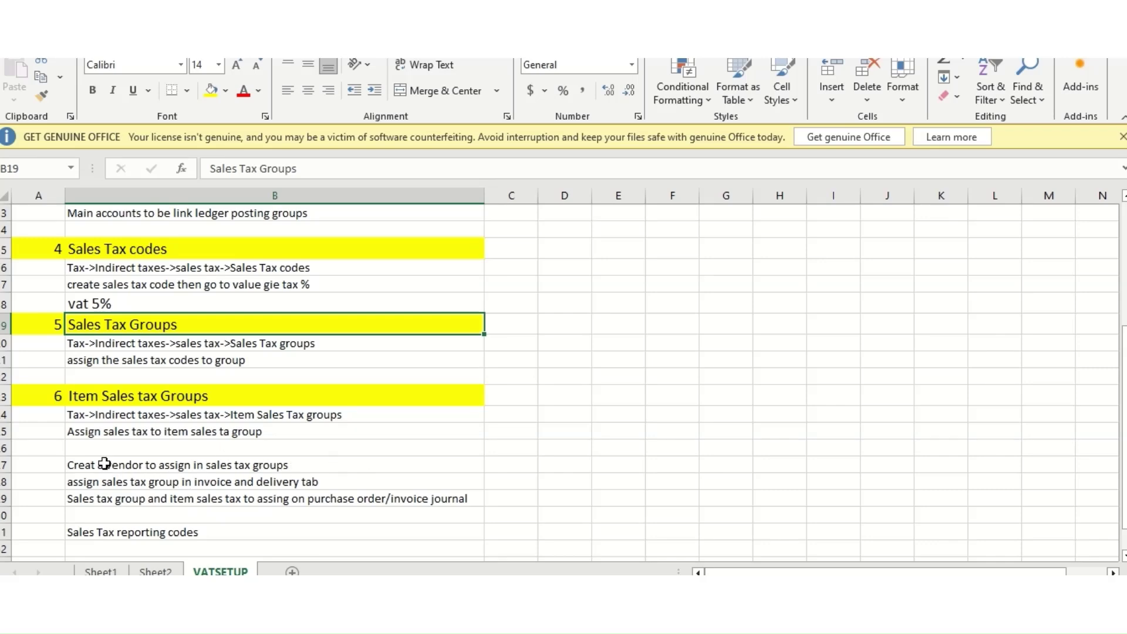
pyautogui.click(162, 465)
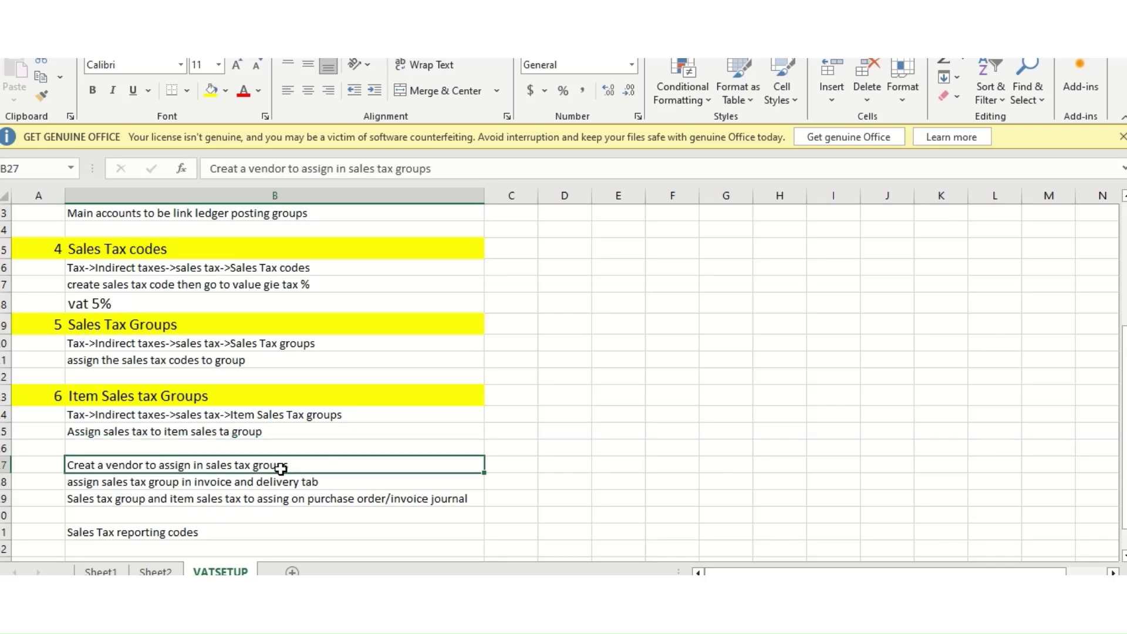
pyautogui.scroll(2, 281, 468)
pyautogui.scroll(2, 281, 468)
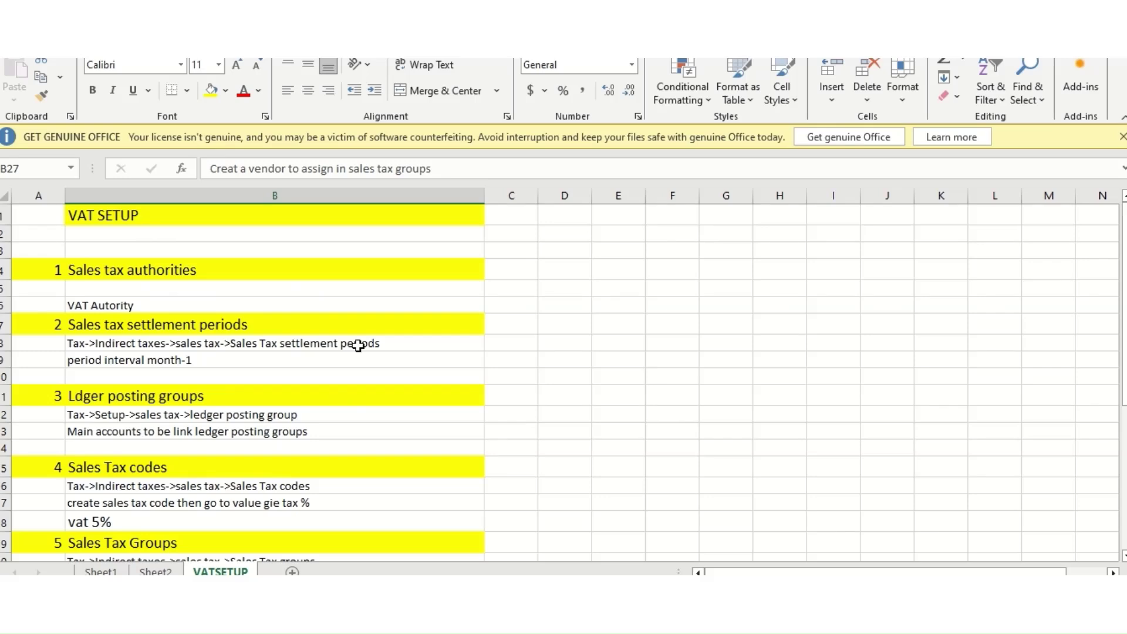
pyautogui.click(560, 308)
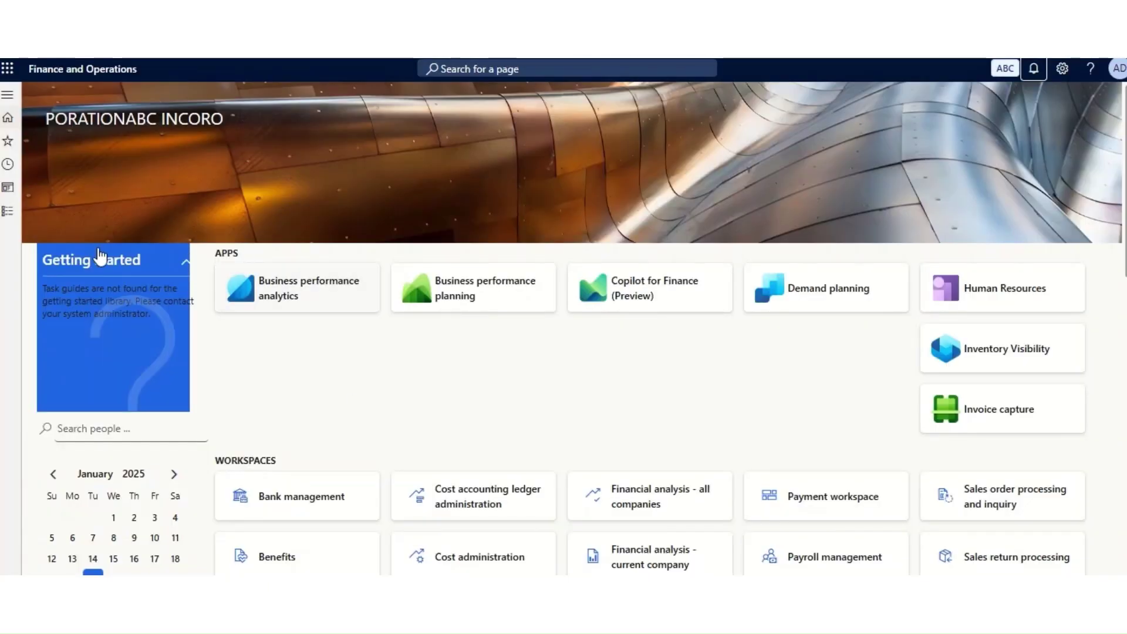
# Switch to Finance and Operations and open the Tax module's page list.
pyautogui.click(6, 212)
pyautogui.scroll(-10, 55, 352)
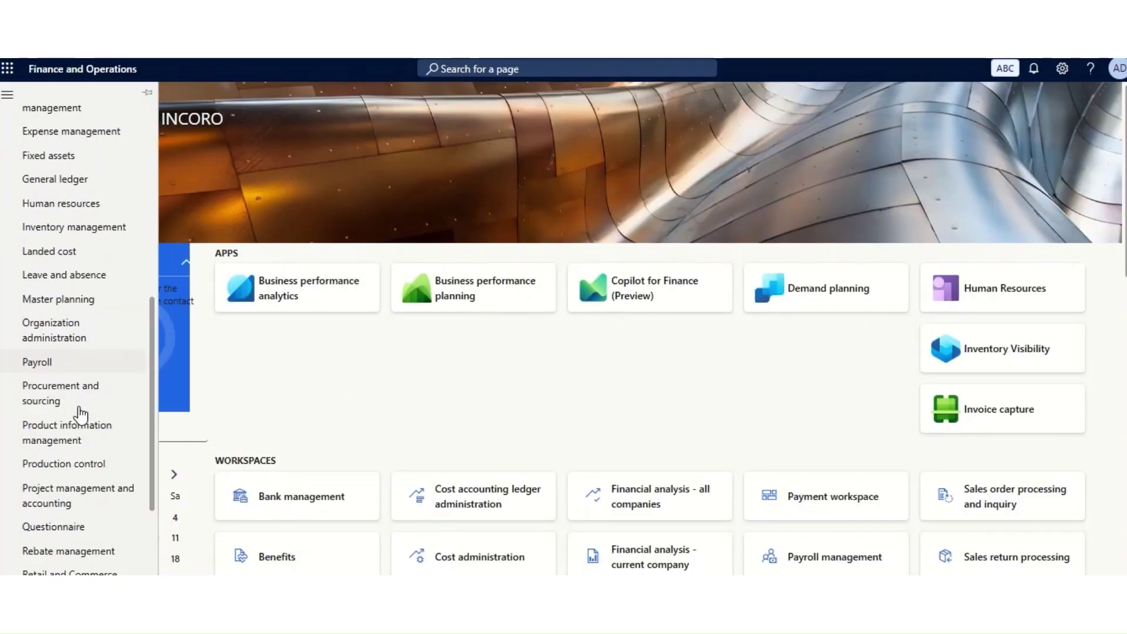
pyautogui.scroll(-1, 81, 441)
pyautogui.click(27, 475)
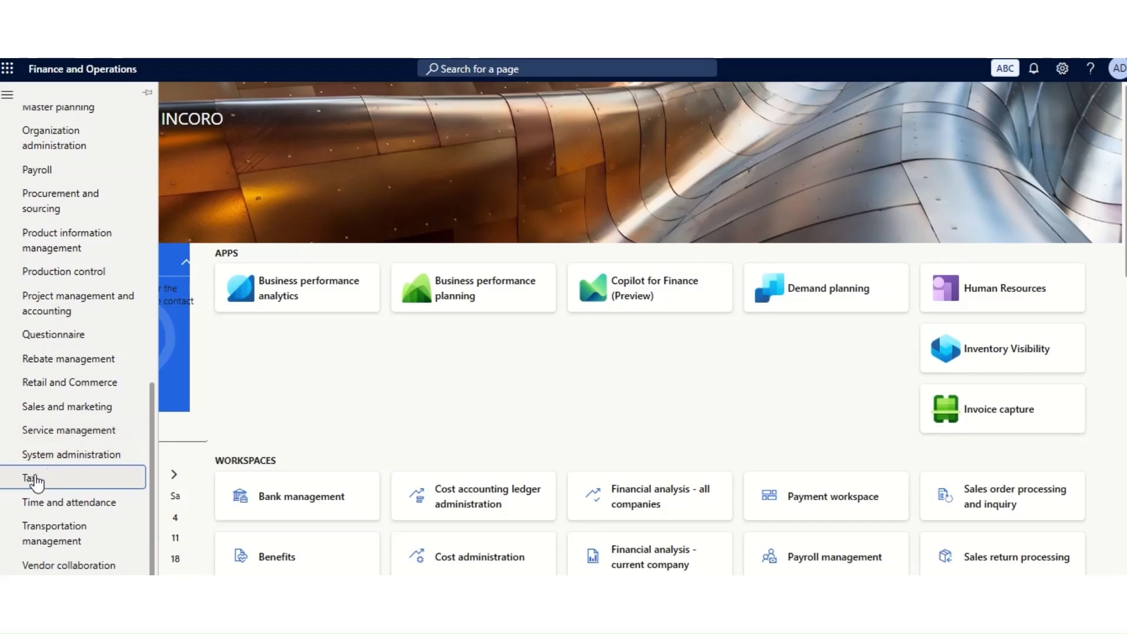
pyautogui.click(36, 481)
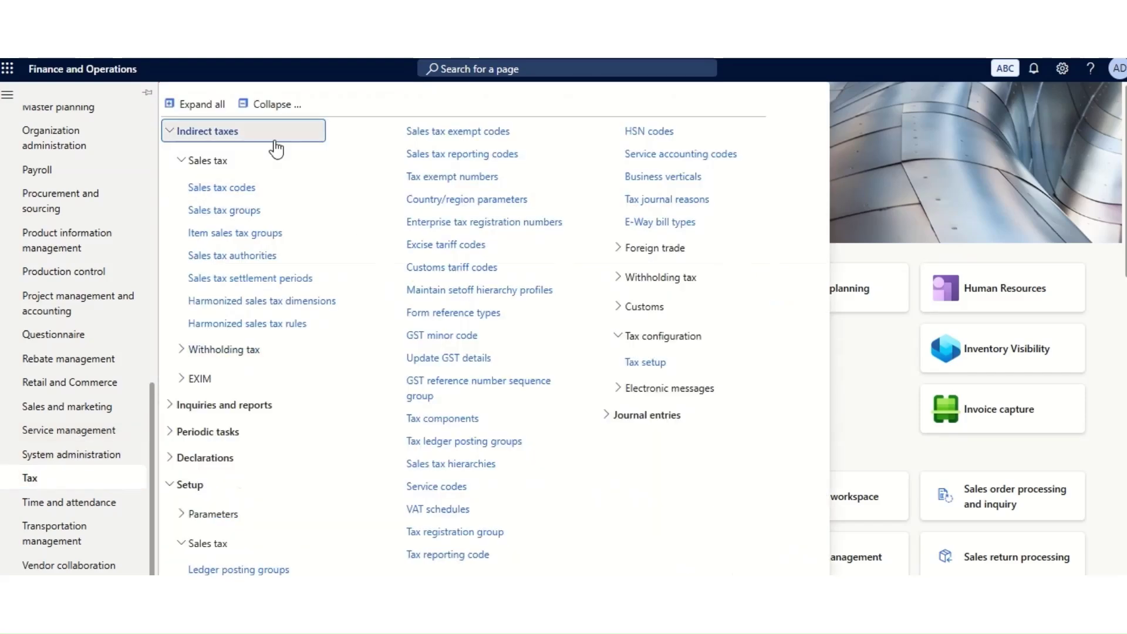
# Check the sales tax authorities entry in the Excel checklist, and open the Sales tax authorities page in Finance and Operations.
pyautogui.hotkey('alt', 'Tab')
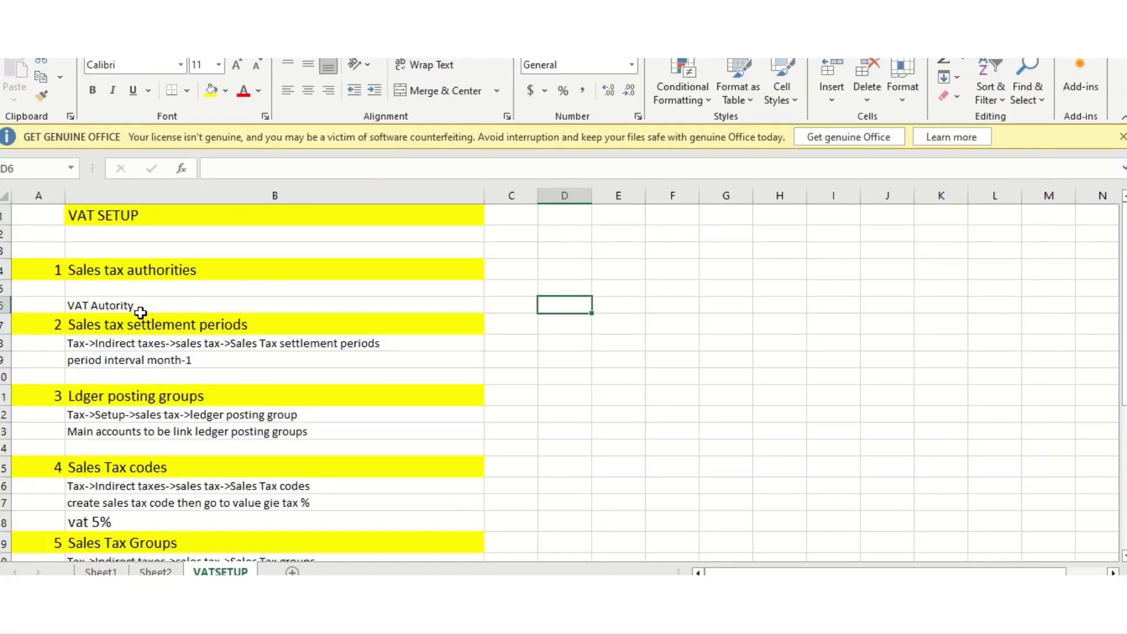
pyautogui.click(86, 288)
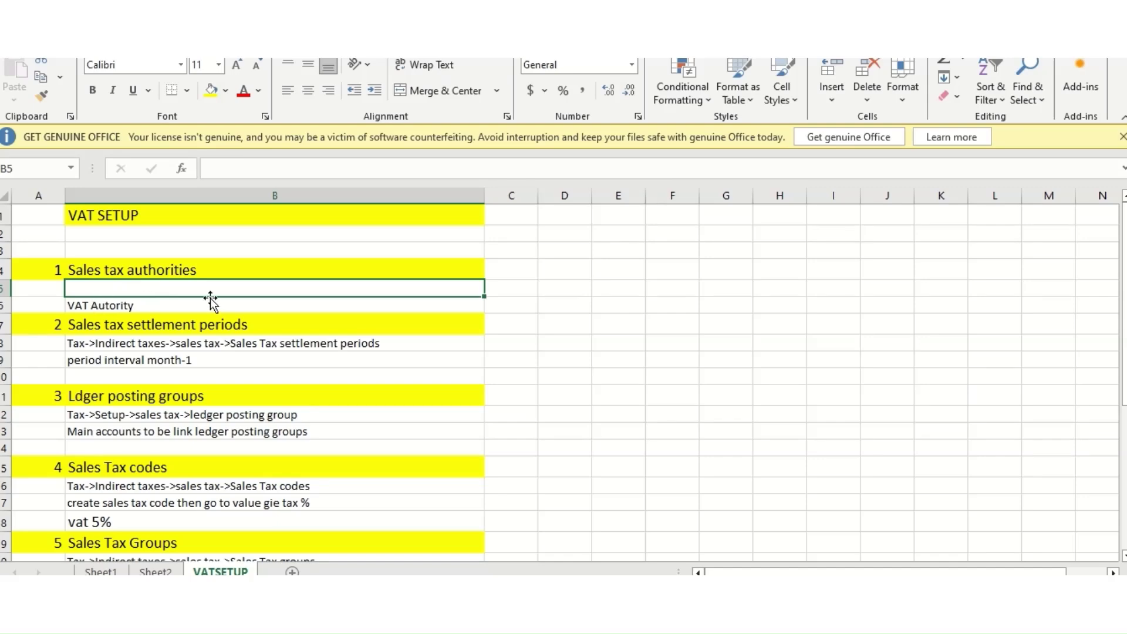
pyautogui.hotkey('alt', 'Tab')
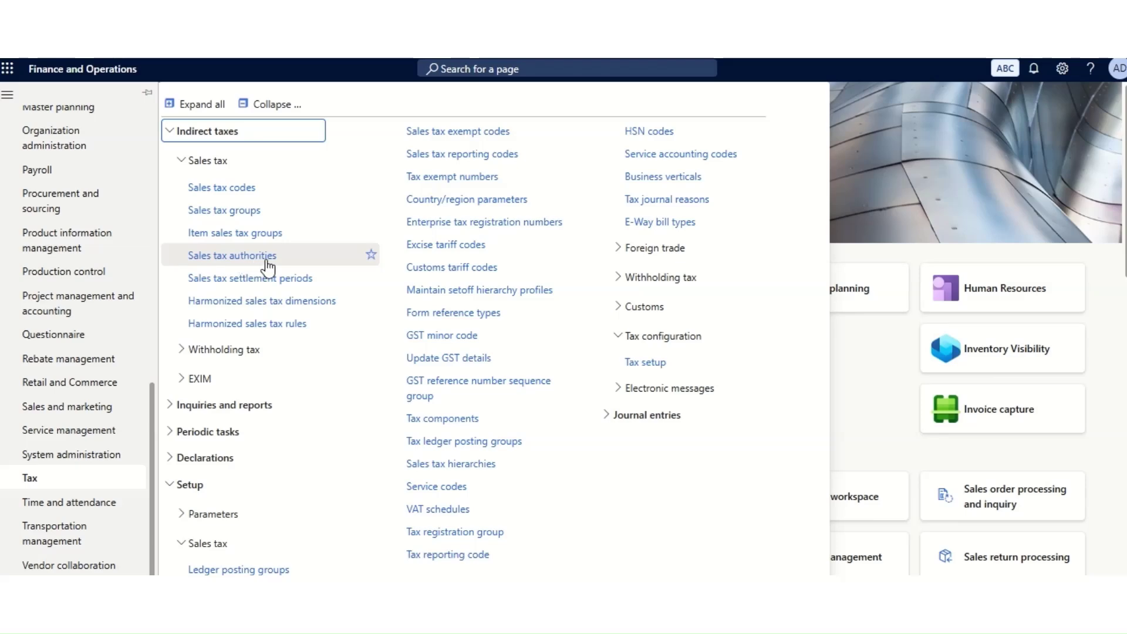
pyautogui.click(221, 257)
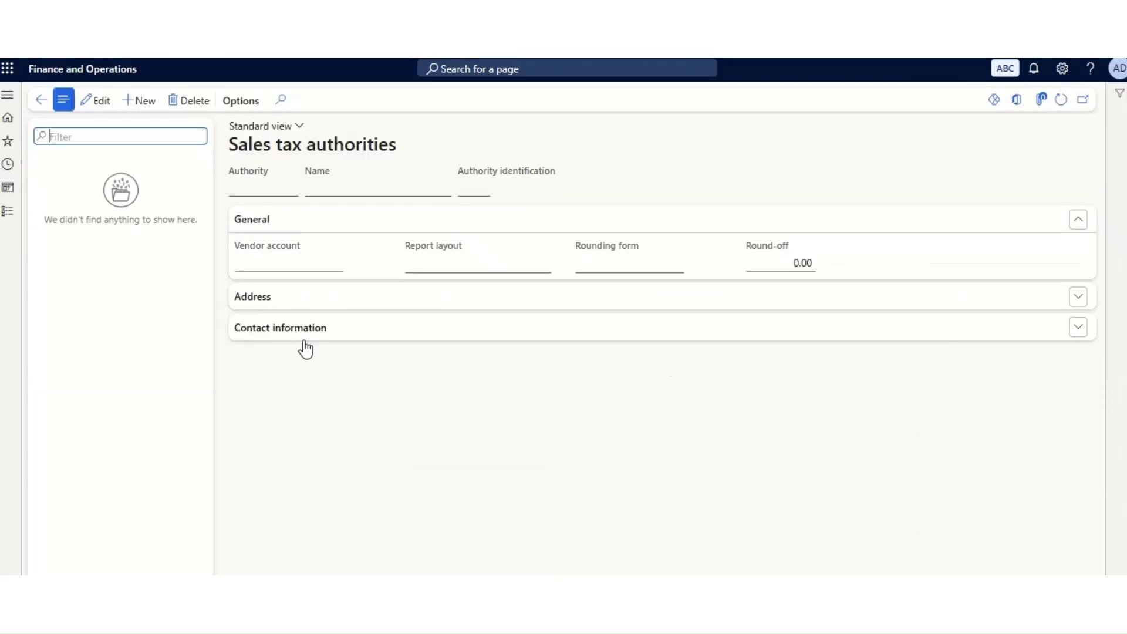
# Create a sales tax authority VAT Auth with the name VAT Authority, and check the available vendor accounts without choosing one.
pyautogui.click(147, 107)
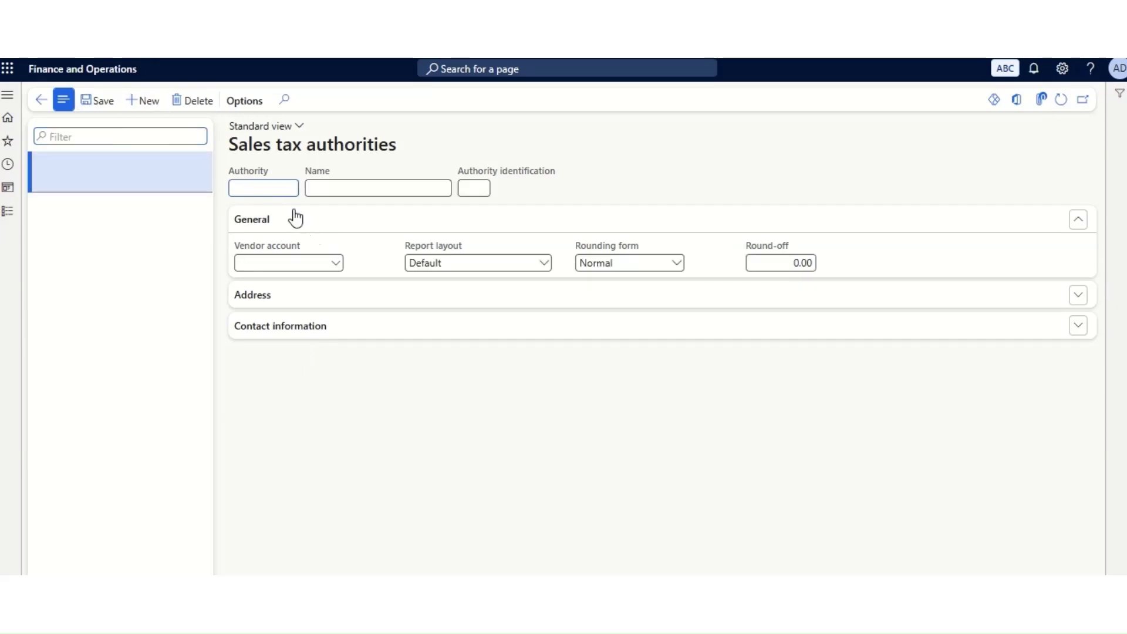
pyautogui.write('AT Authority')
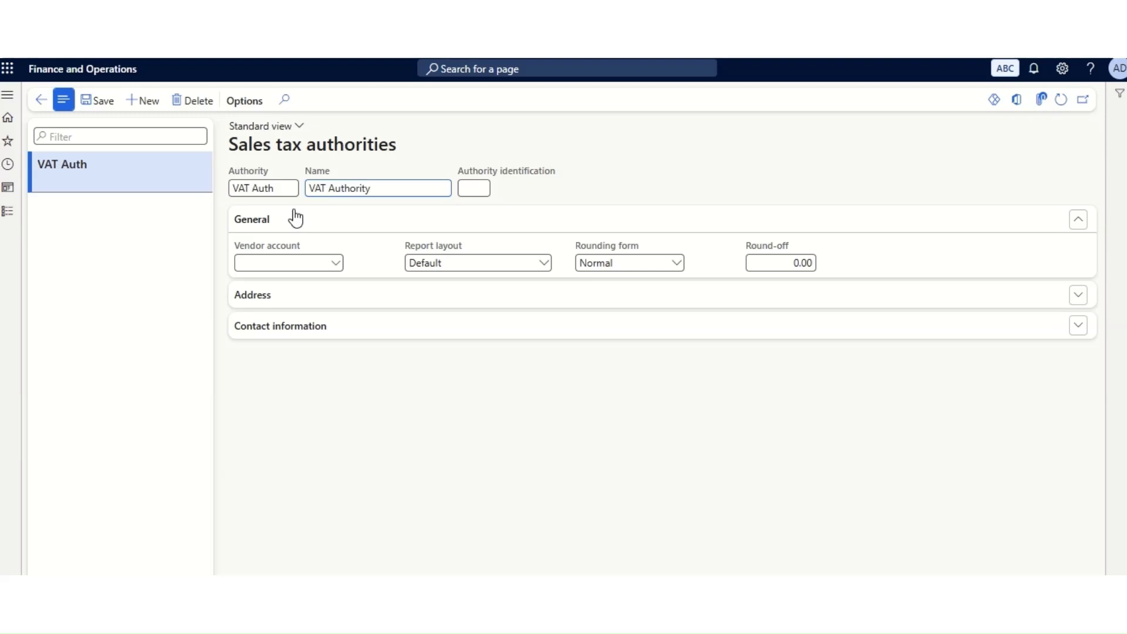
pyautogui.press('Tab')
pyautogui.click(338, 266)
pyautogui.click(337, 264)
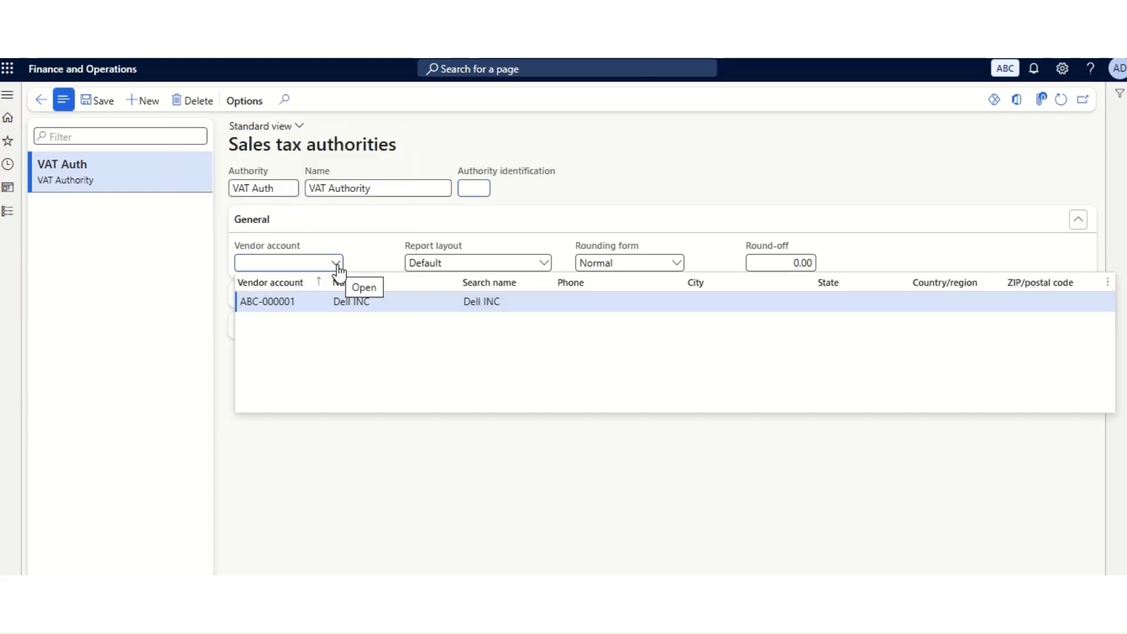
pyautogui.click(330, 456)
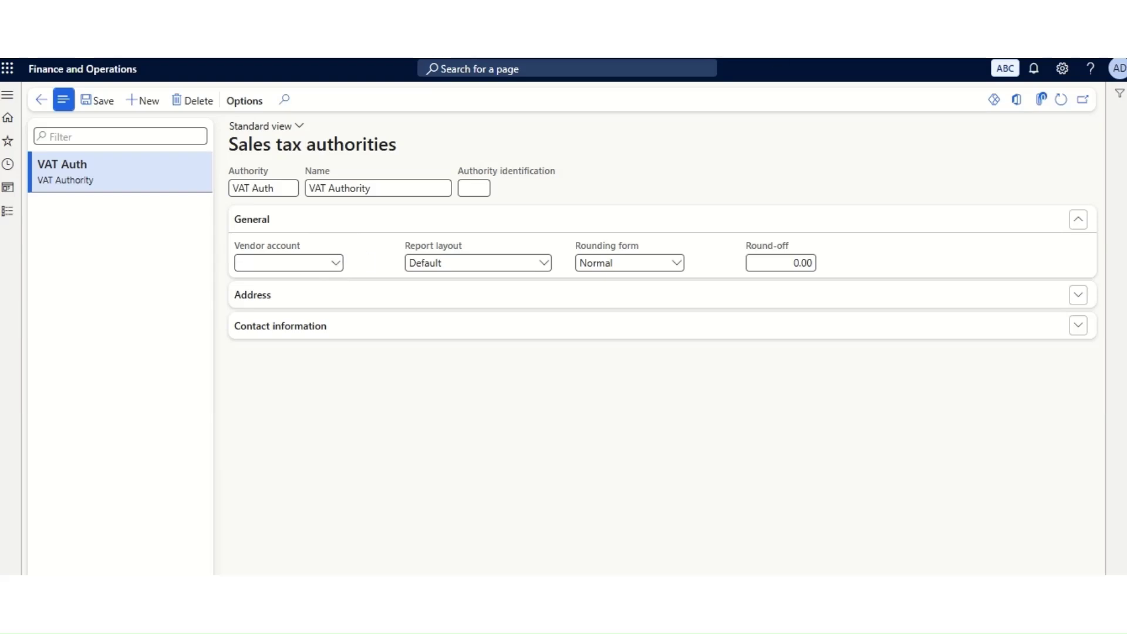
# Duplicate the browser tab and open the All vendors list of Accounts payable in the copy.
pyautogui.rightClick(764, 6)
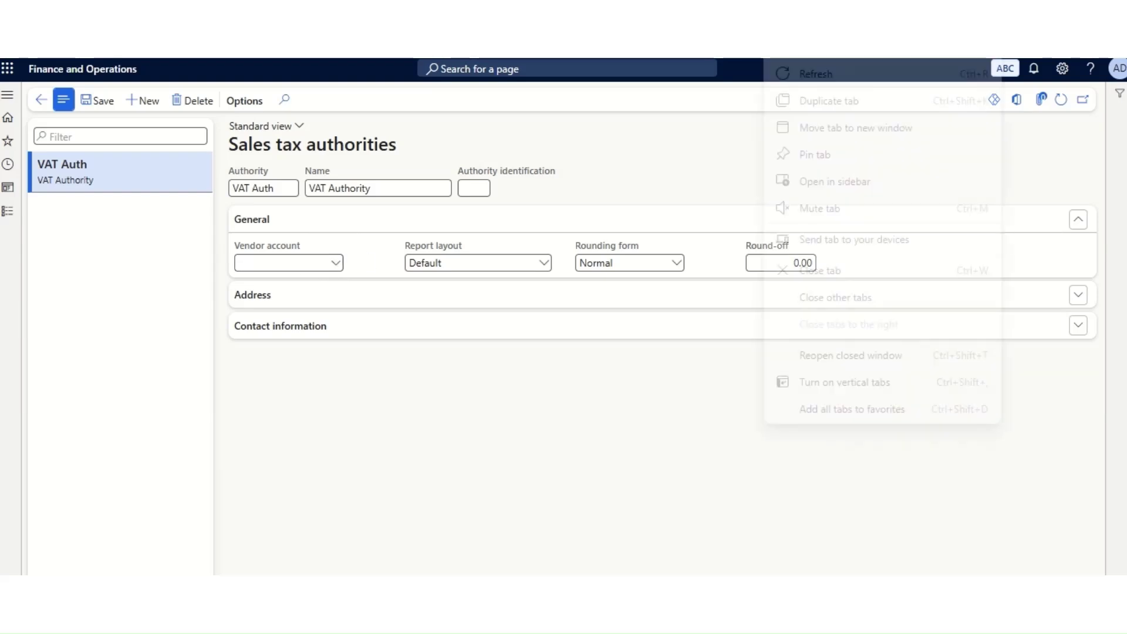
pyautogui.click(817, 105)
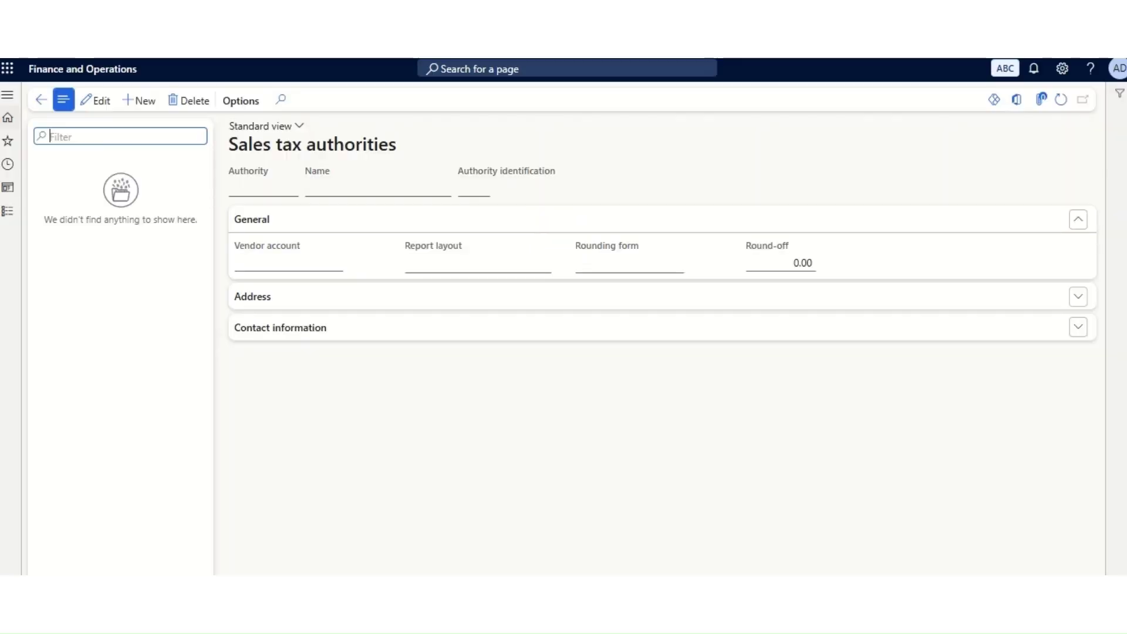
pyautogui.click(7, 211)
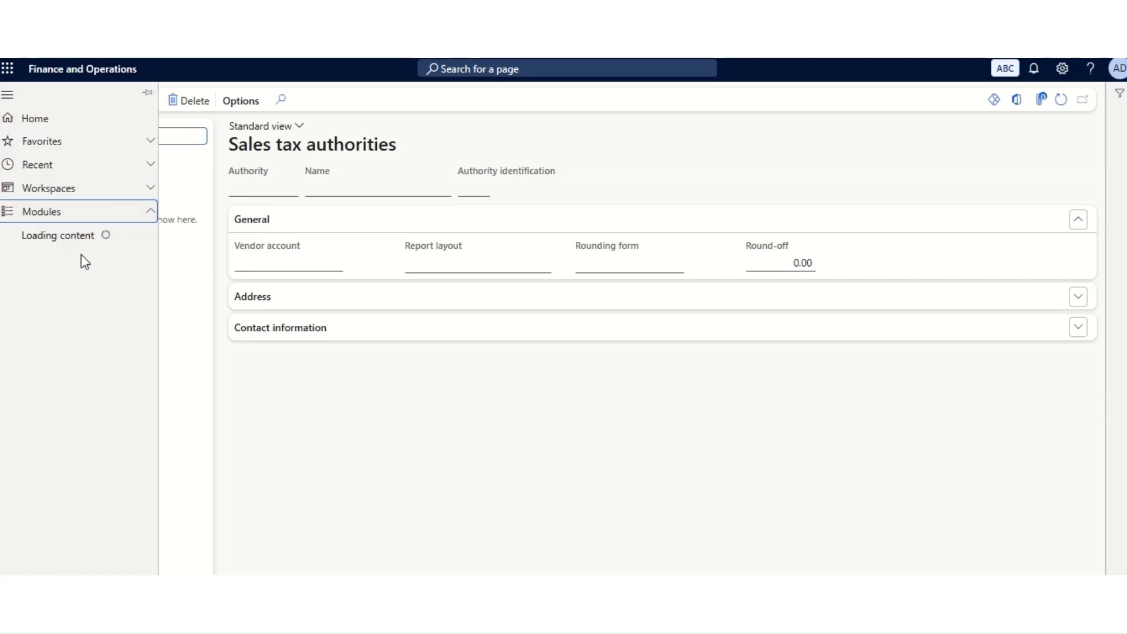
pyautogui.click(65, 238)
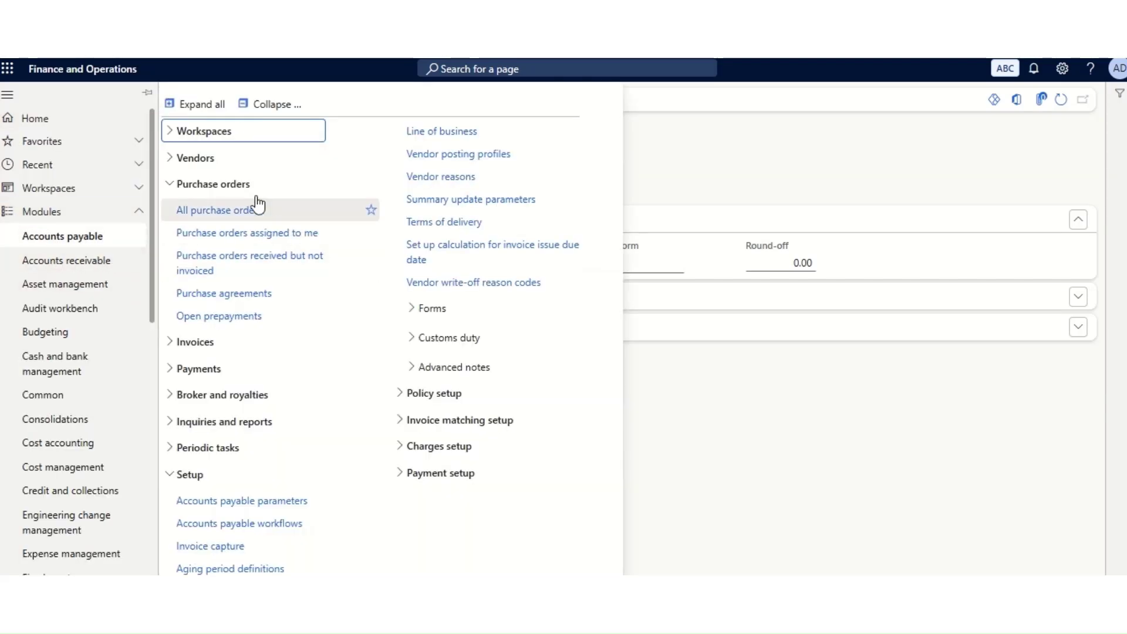
pyautogui.click(202, 160)
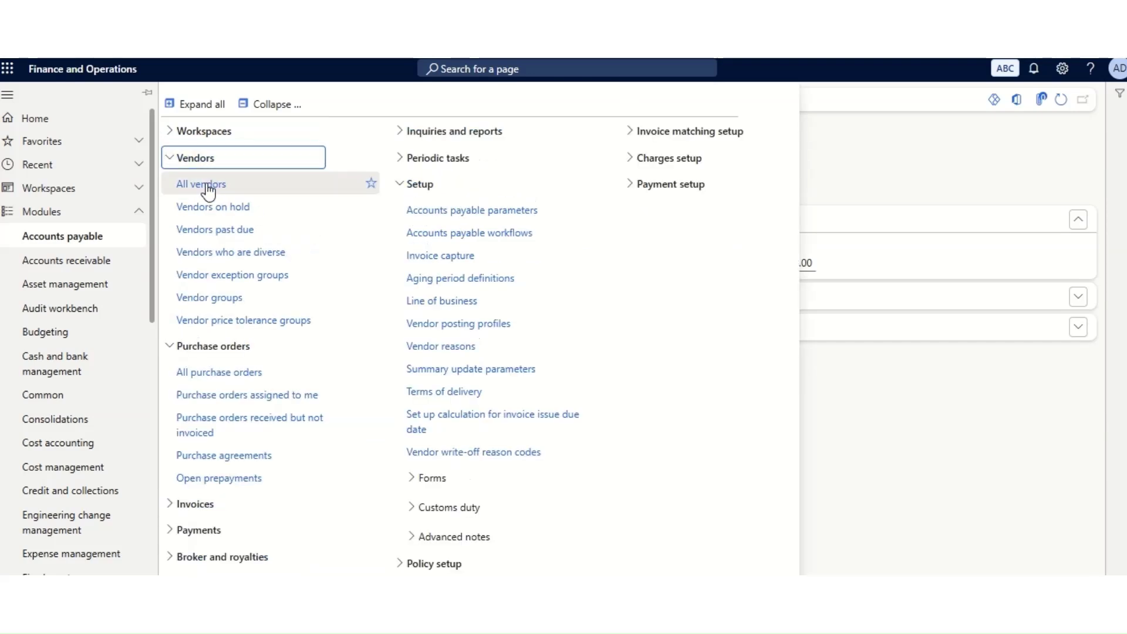
pyautogui.click(209, 185)
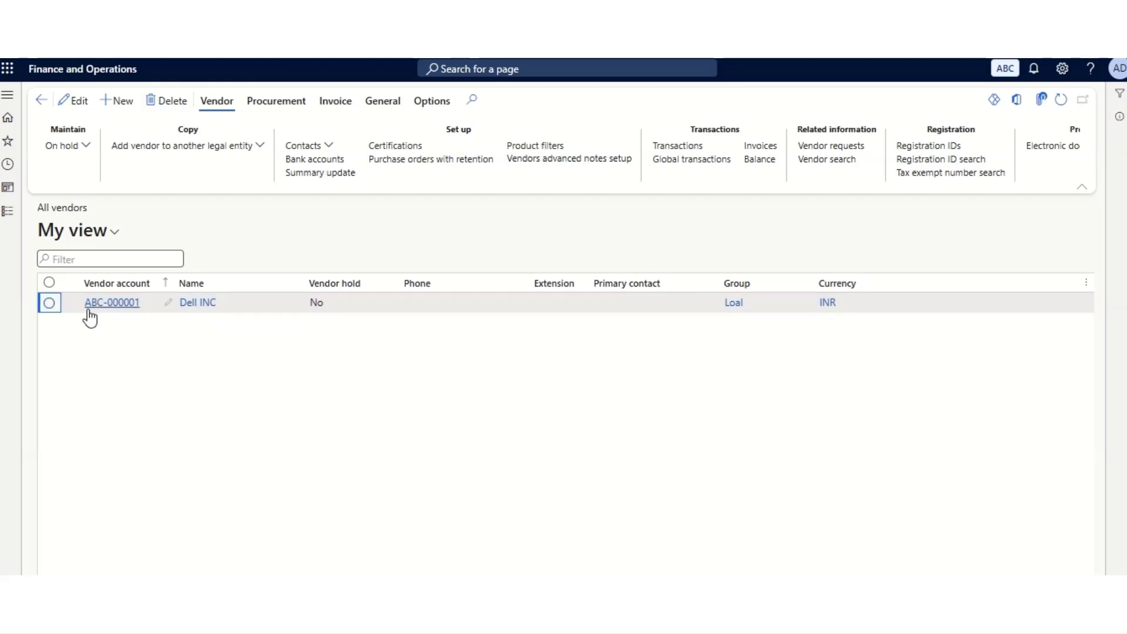
# Look through the Dell INC vendor record and return to the vendor list.
pyautogui.click(111, 303)
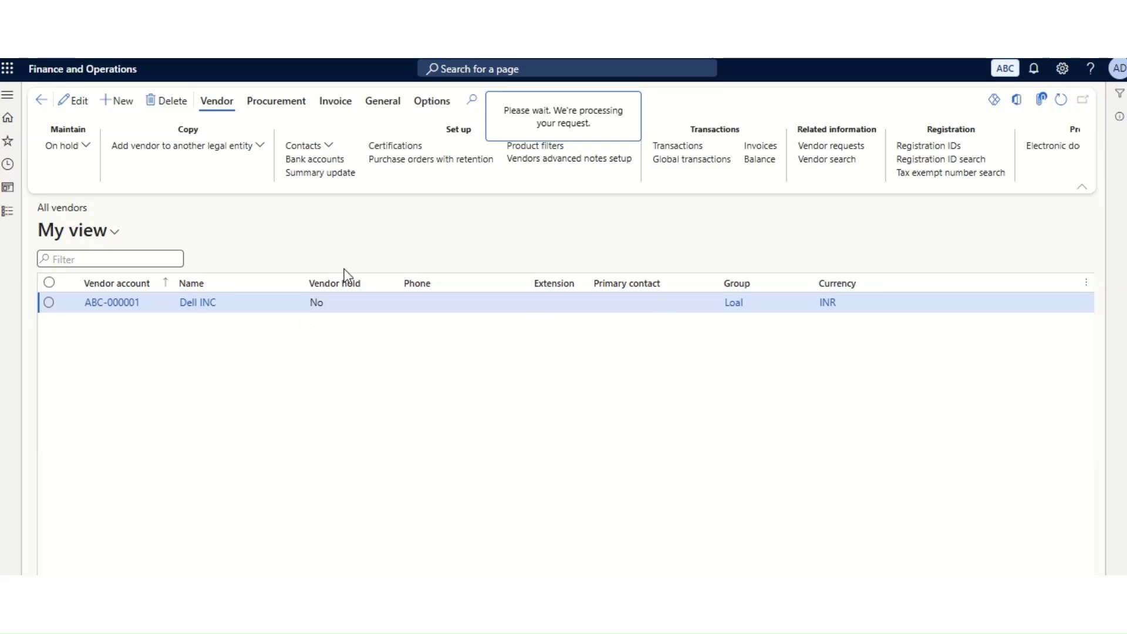
pyautogui.scroll(-3, 176, 365)
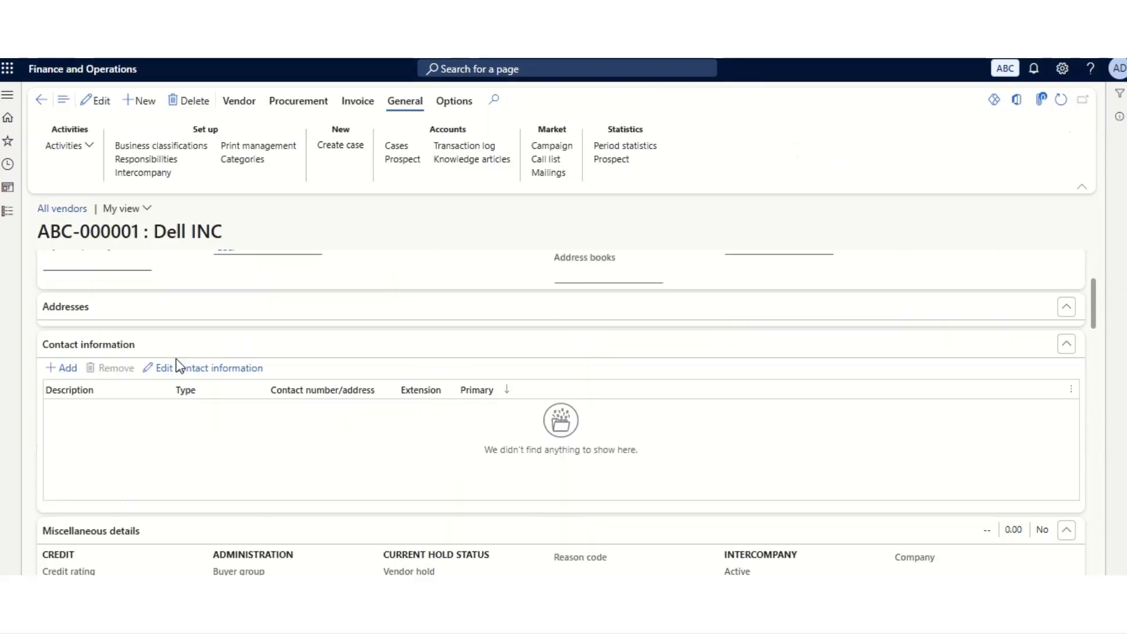
pyautogui.scroll(3, 179, 367)
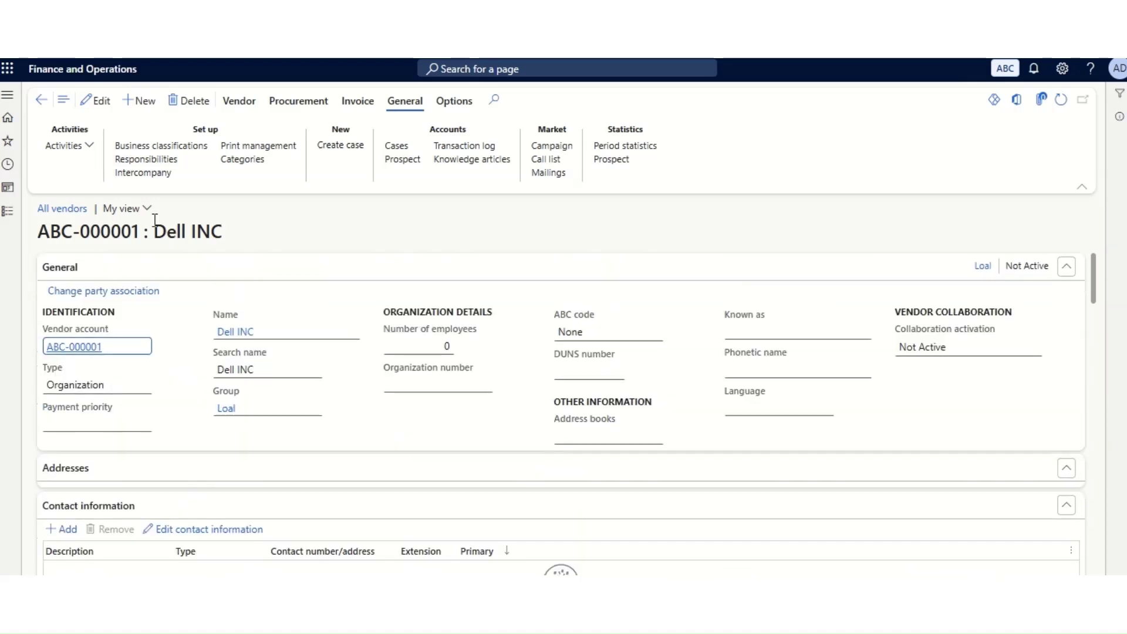
pyautogui.click(42, 101)
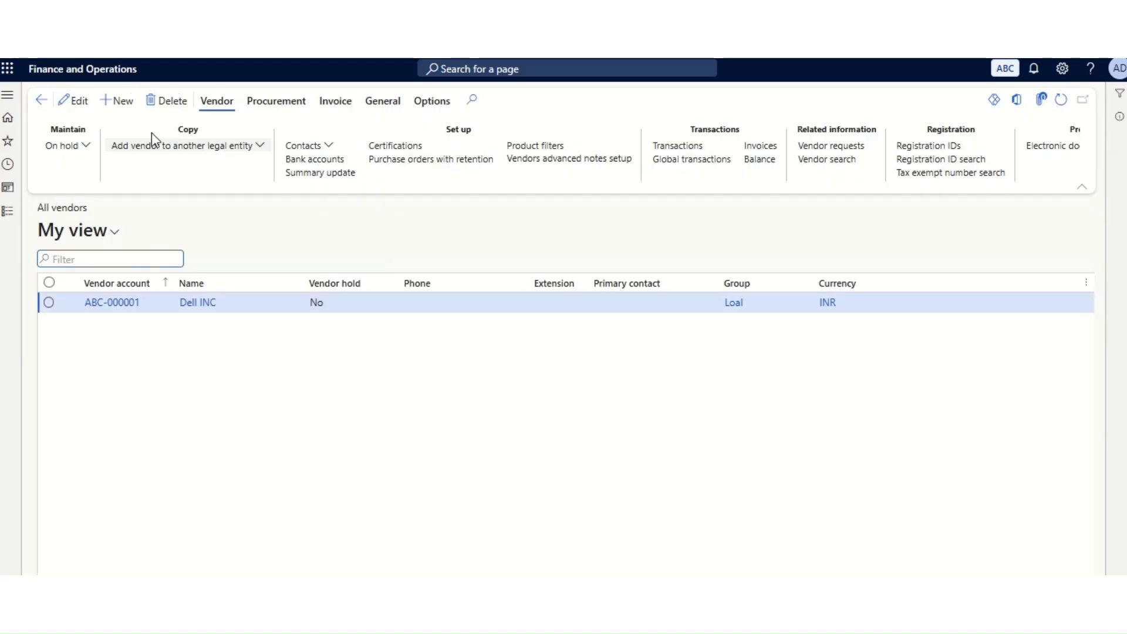
# Start a new vendor record of type Organization with the name Tax vendor.
pyautogui.click(121, 101)
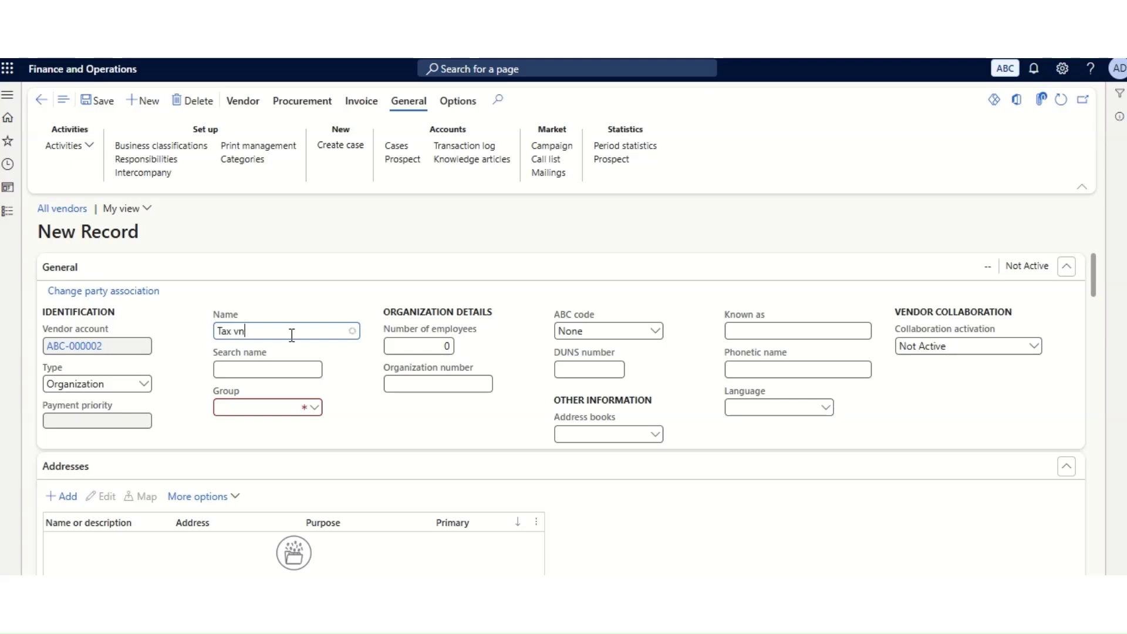
pyautogui.press('BackSpace')
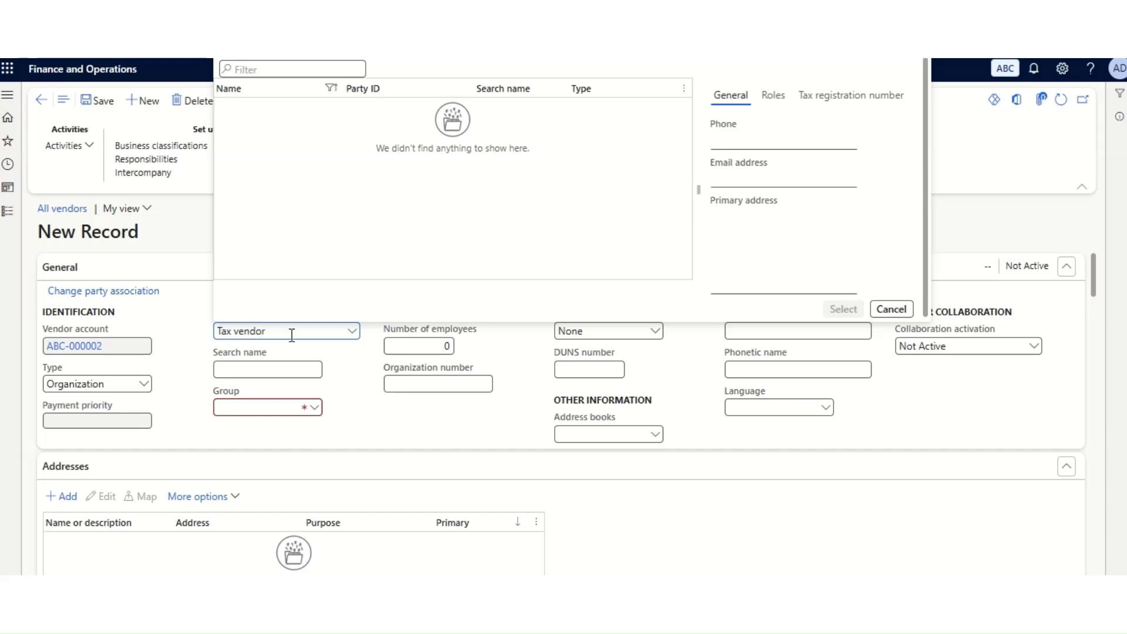
pyautogui.press('Tab')
# Open the vendor groups from the new vendor's Group field, add and save a group Tax, and return to the vendor record.
pyautogui.click(317, 412)
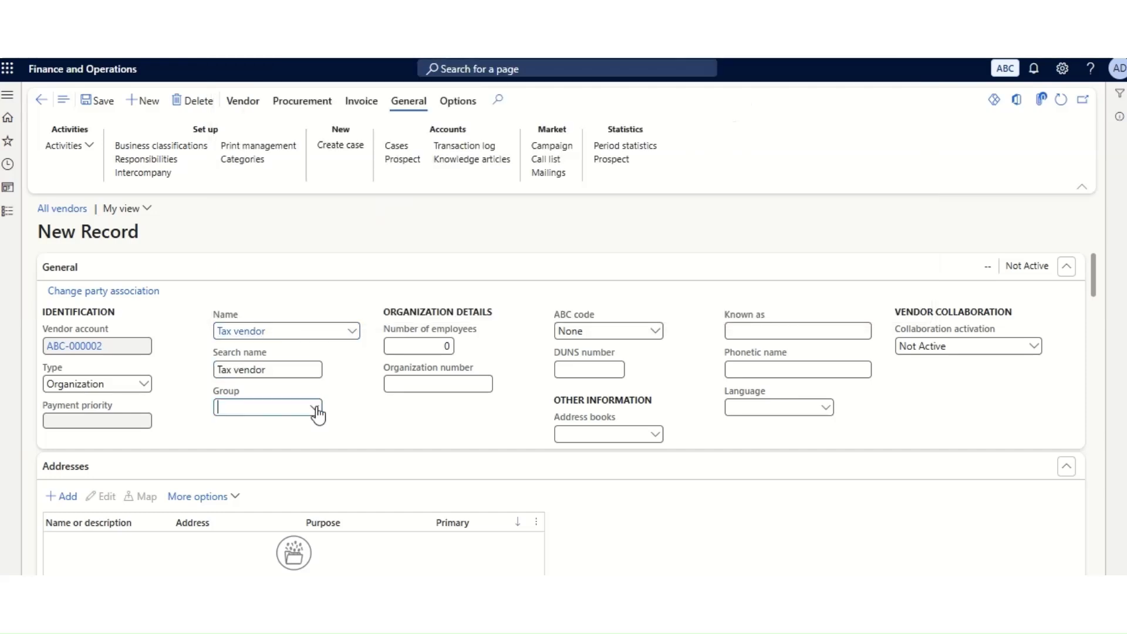
pyautogui.click(353, 414)
pyautogui.rightClick(314, 414)
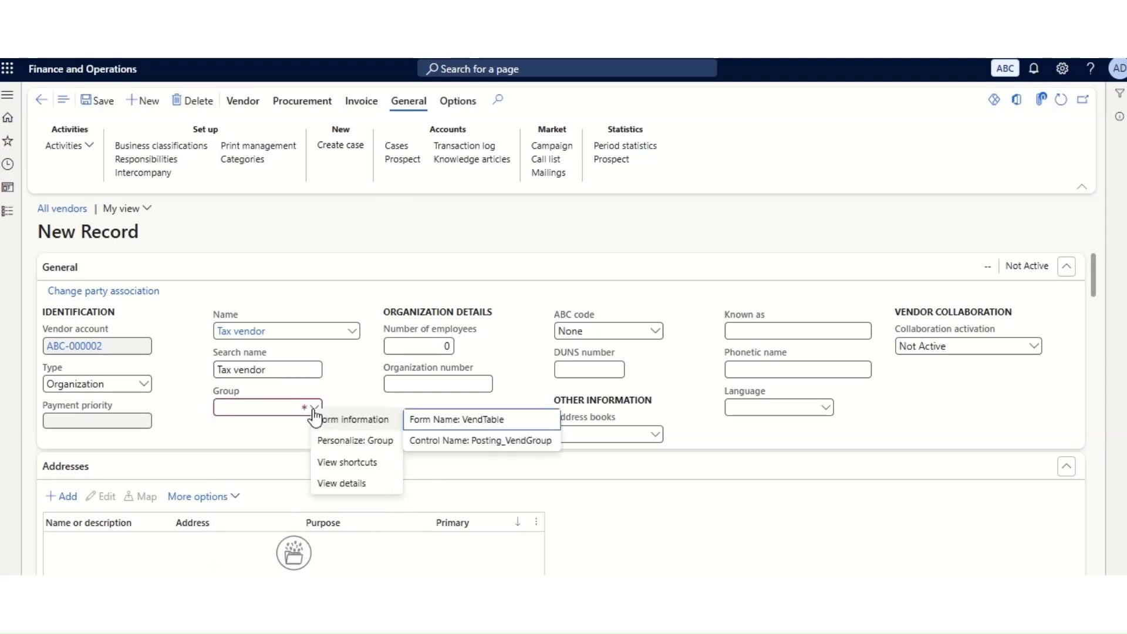
pyautogui.click(344, 484)
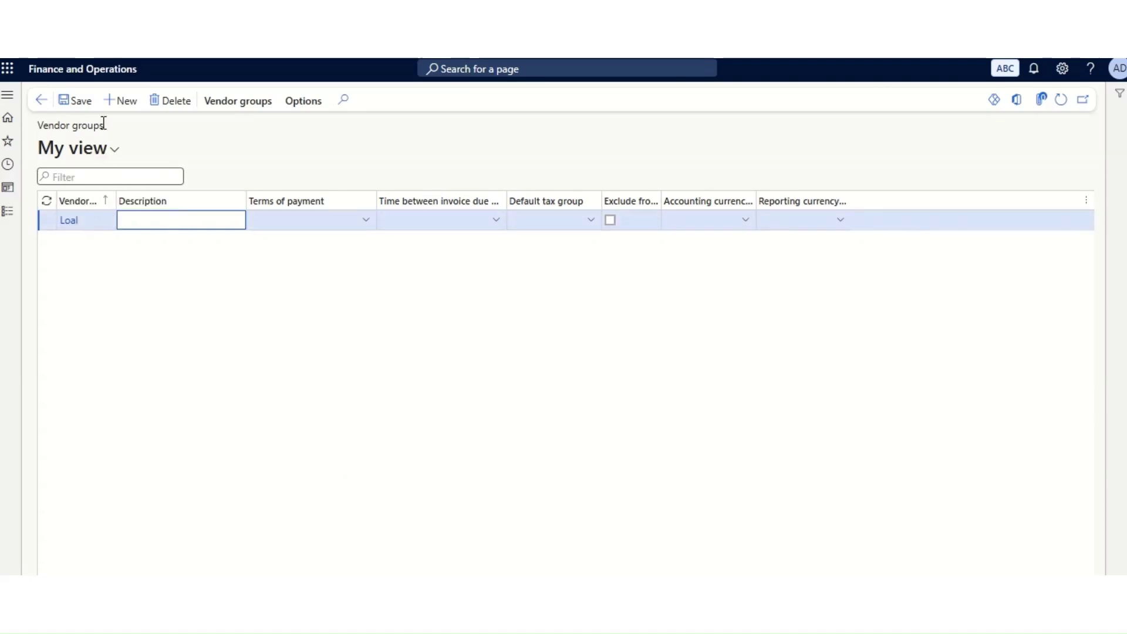
pyautogui.click(120, 100)
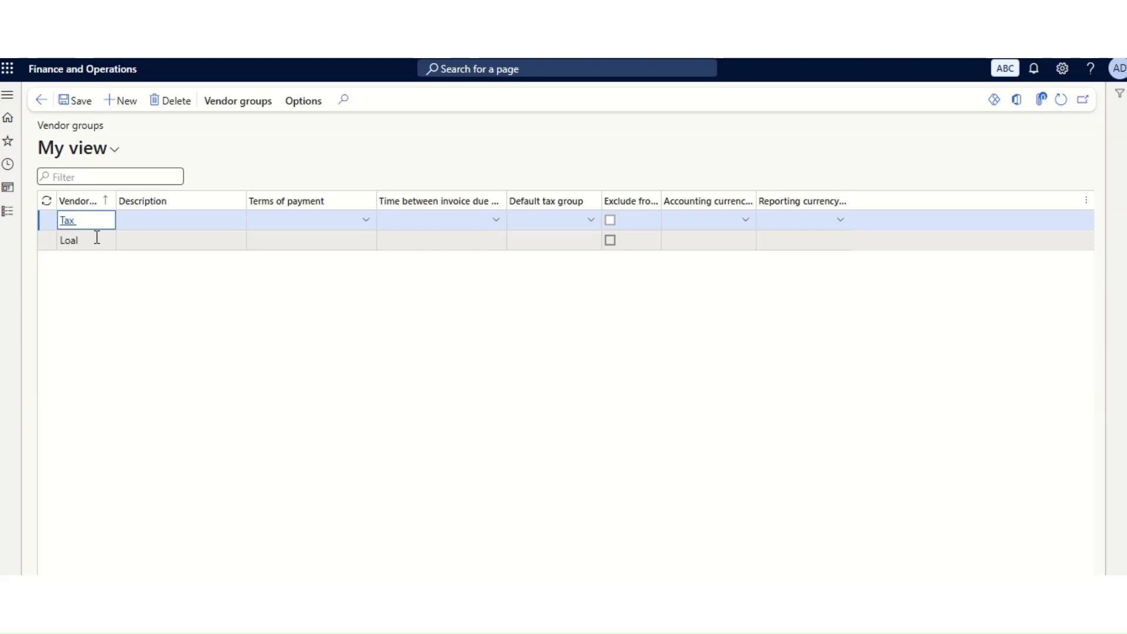
pyautogui.press('Tab')
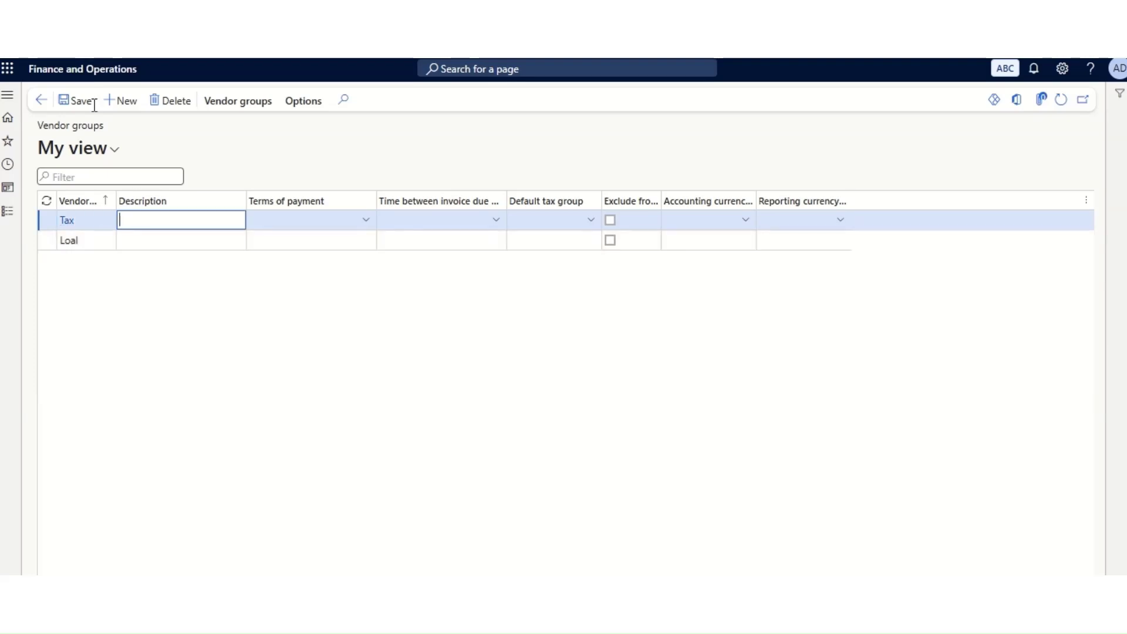
pyautogui.click(82, 102)
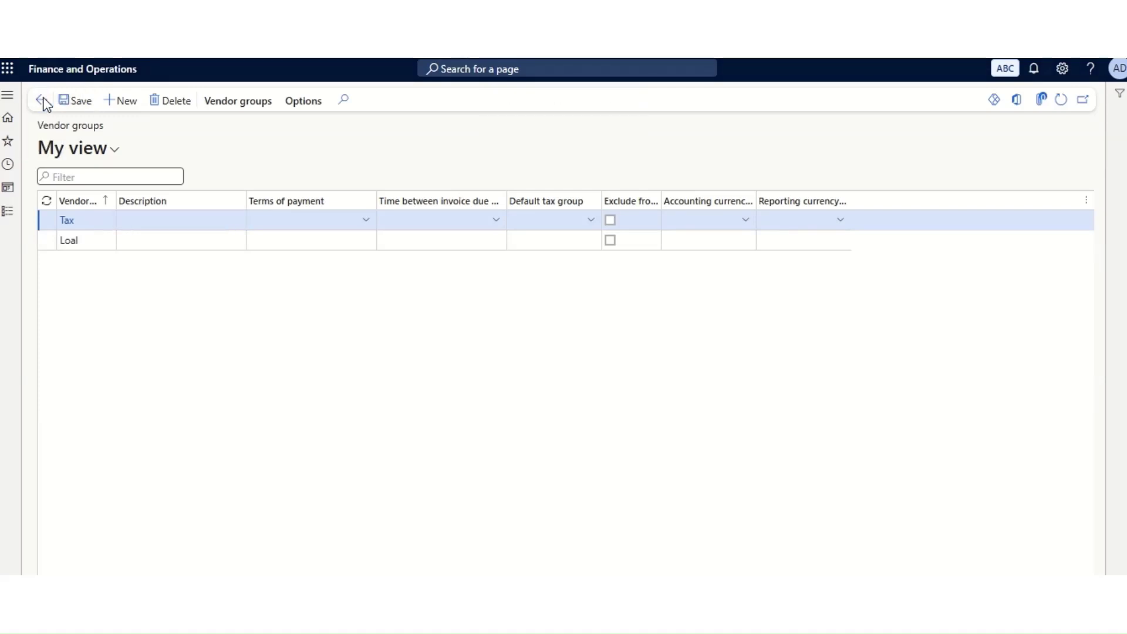
pyautogui.click(43, 101)
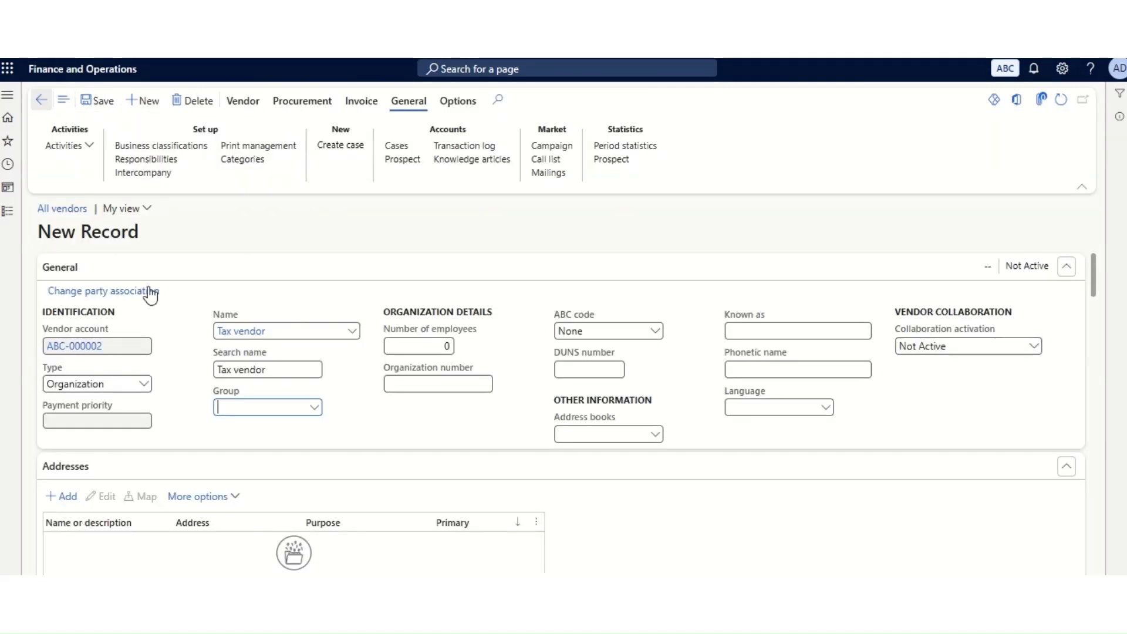
# Assign the vendor group Tax to the new Tax vendor and leave its record.
pyautogui.click(312, 406)
pyautogui.click(314, 409)
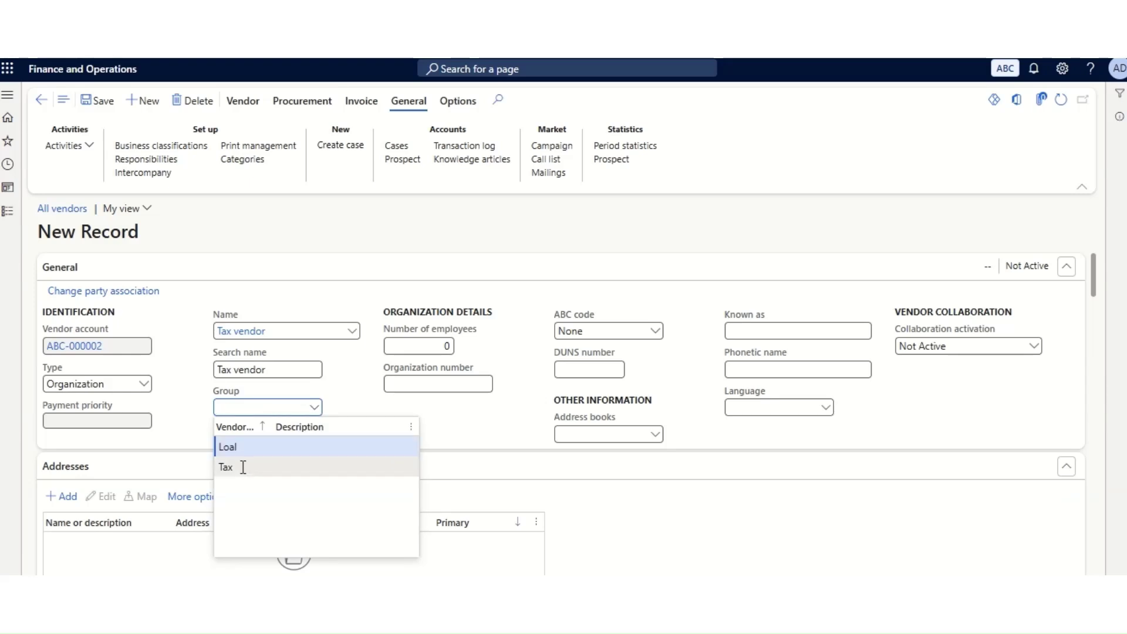
pyautogui.click(413, 458)
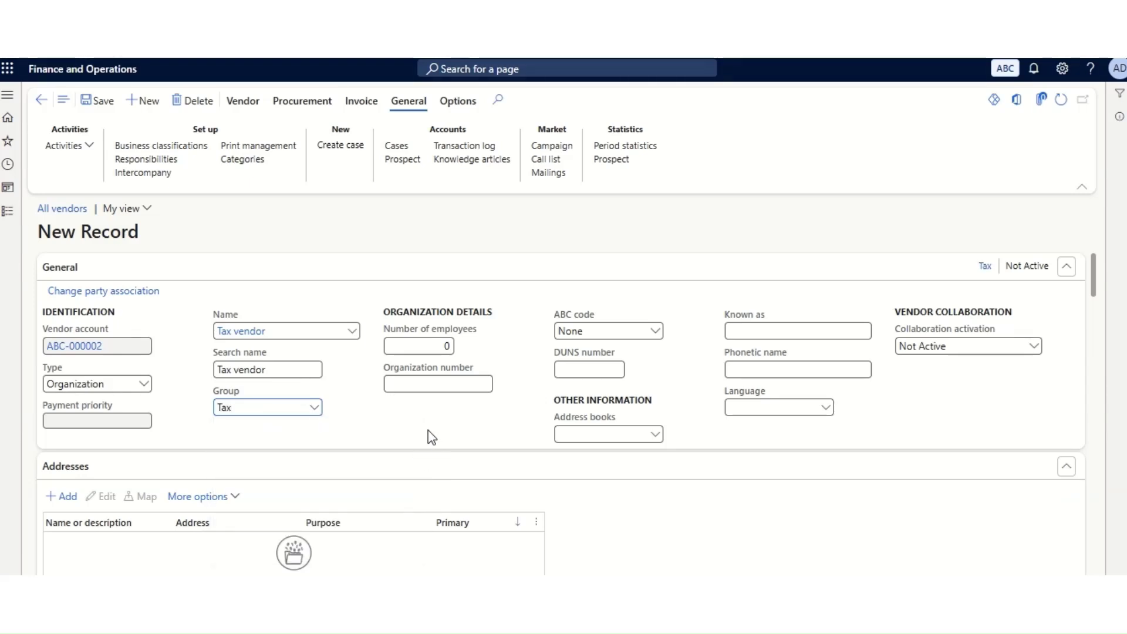
pyautogui.scroll(-2, 362, 403)
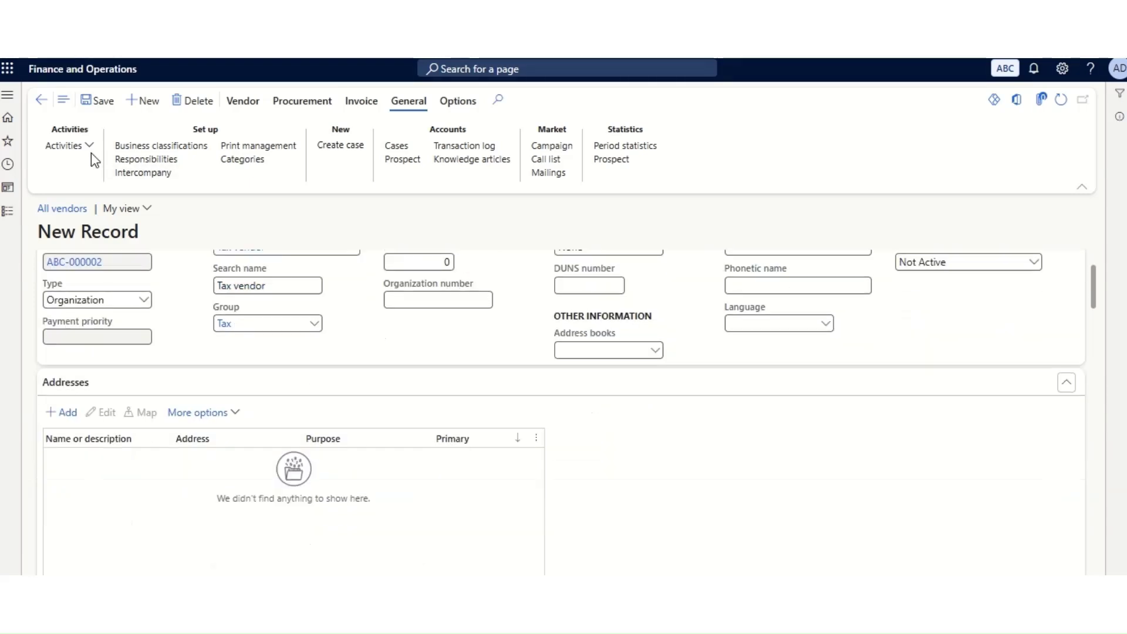
pyautogui.click(42, 101)
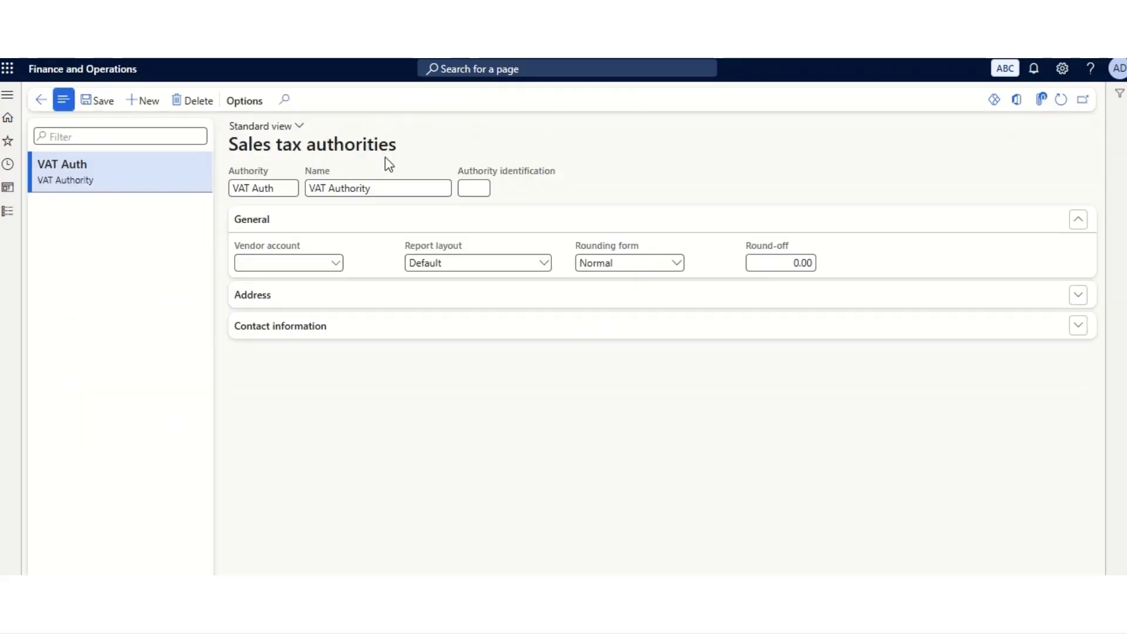
# Set the Tax vendor as the vendor account of the VAT Auth sales tax authority and save it.
pyautogui.click(337, 265)
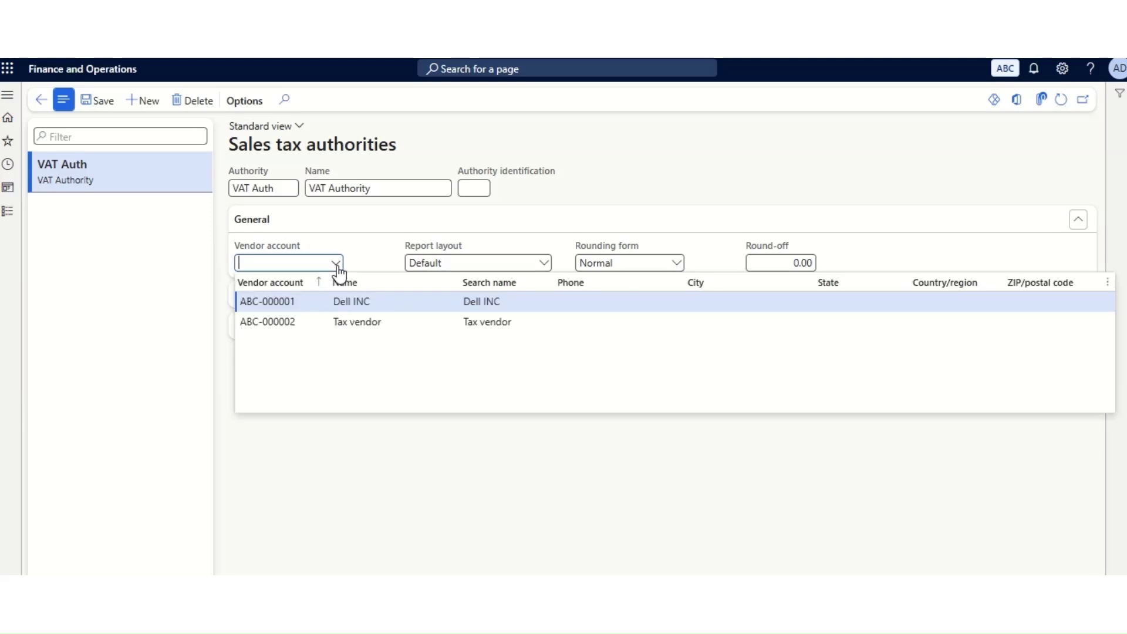
pyautogui.click(355, 327)
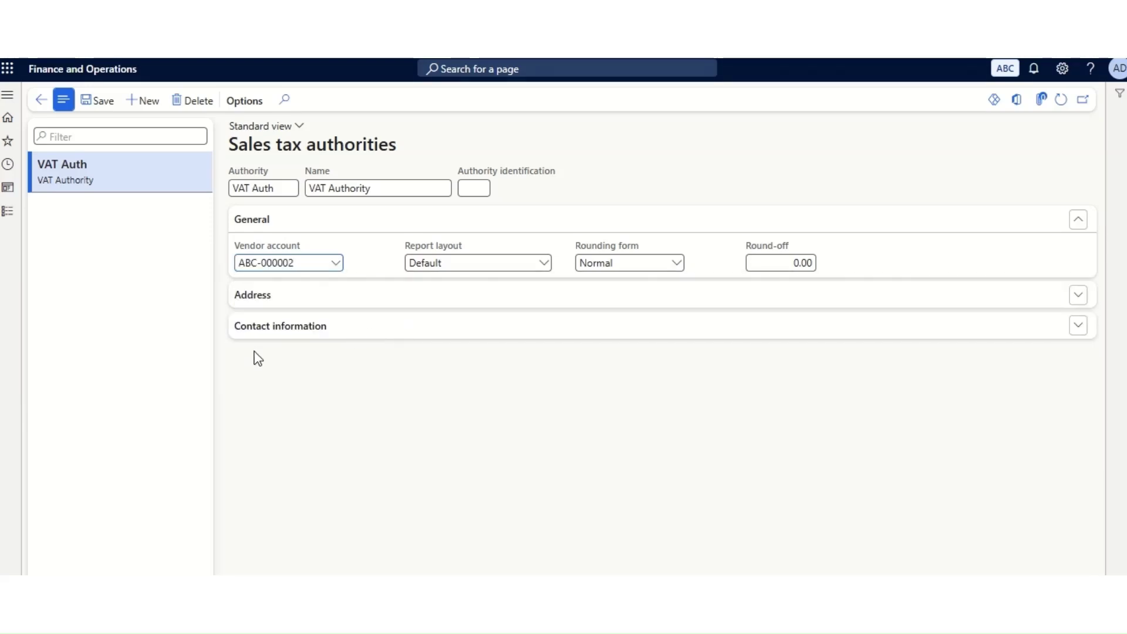
pyautogui.click(97, 101)
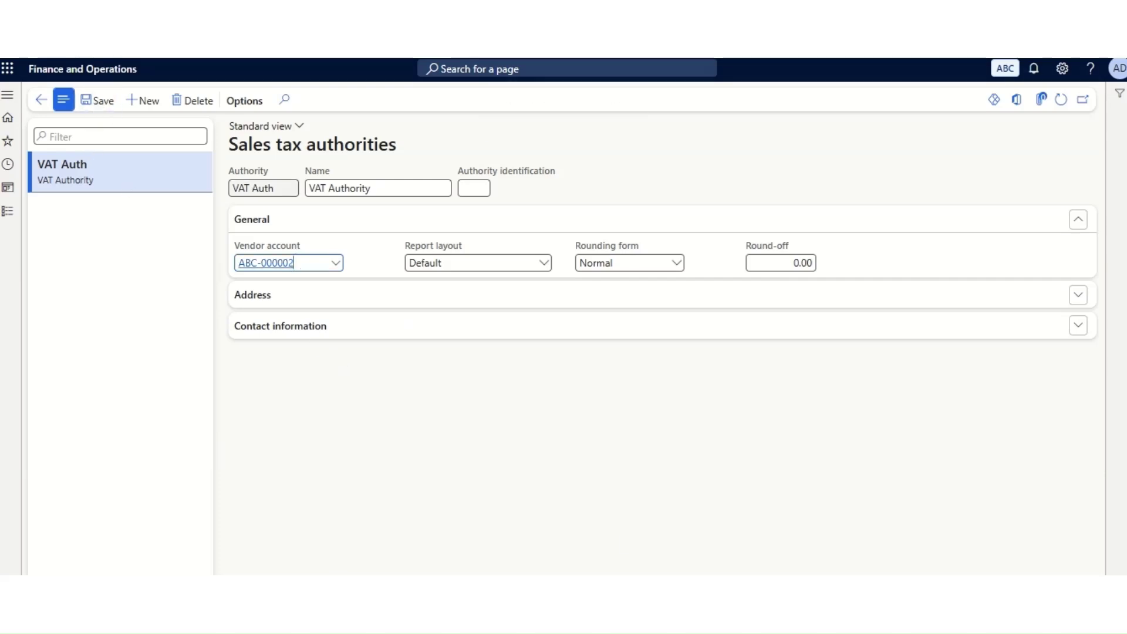
# Check the sales tax settlement periods entry in the Excel checklist, and open the Sales tax settlement periods page in Finance and Operations.
pyautogui.hotkey('alt', 'Tab')
pyautogui.click(62, 273)
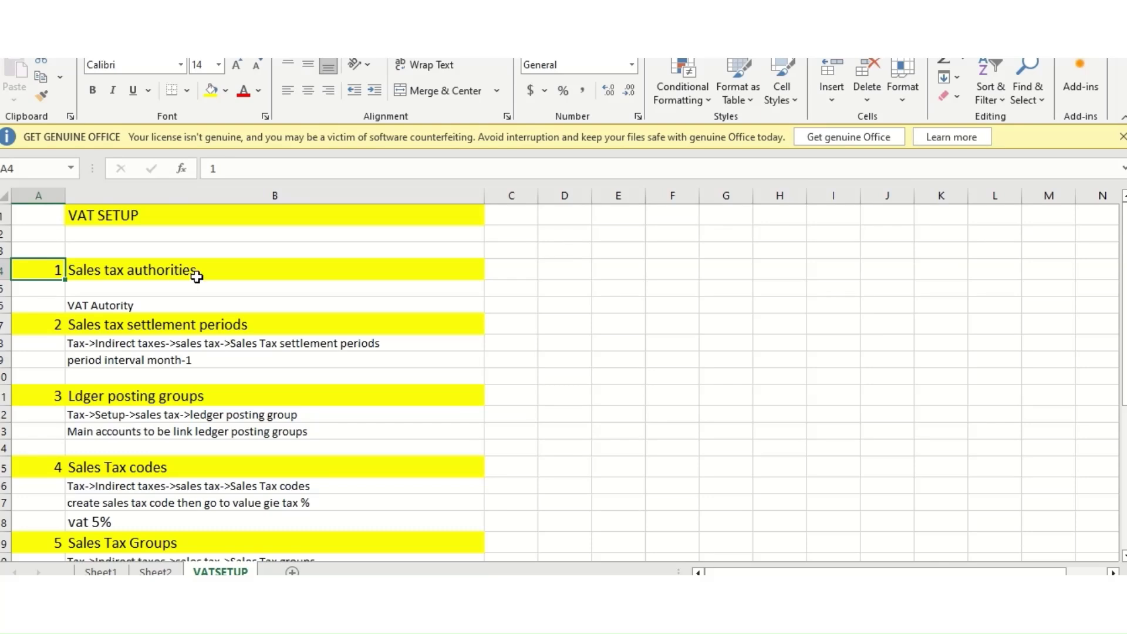
pyautogui.click(299, 276)
pyautogui.click(88, 326)
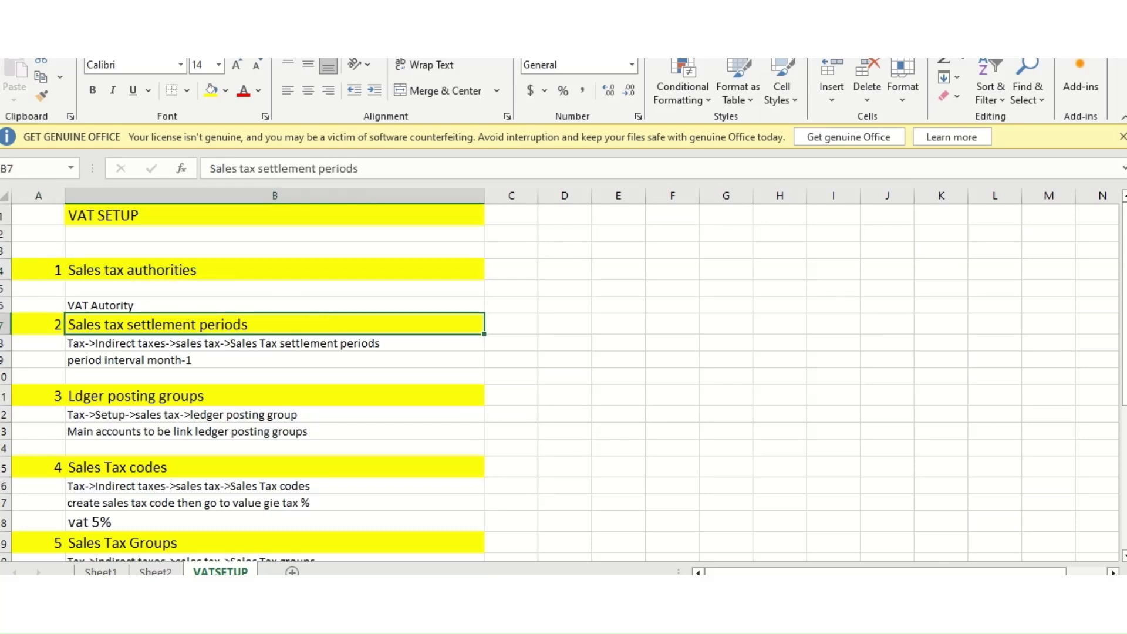
pyautogui.hotkey('alt', 'Tab')
pyautogui.click(6, 214)
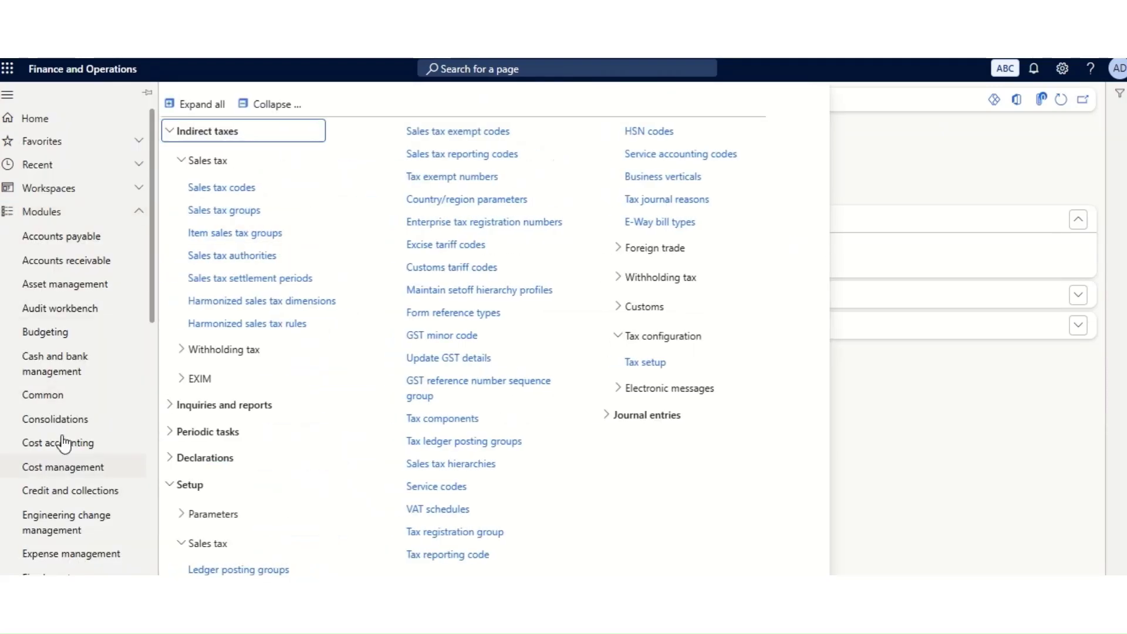
pyautogui.scroll(-10, 65, 444)
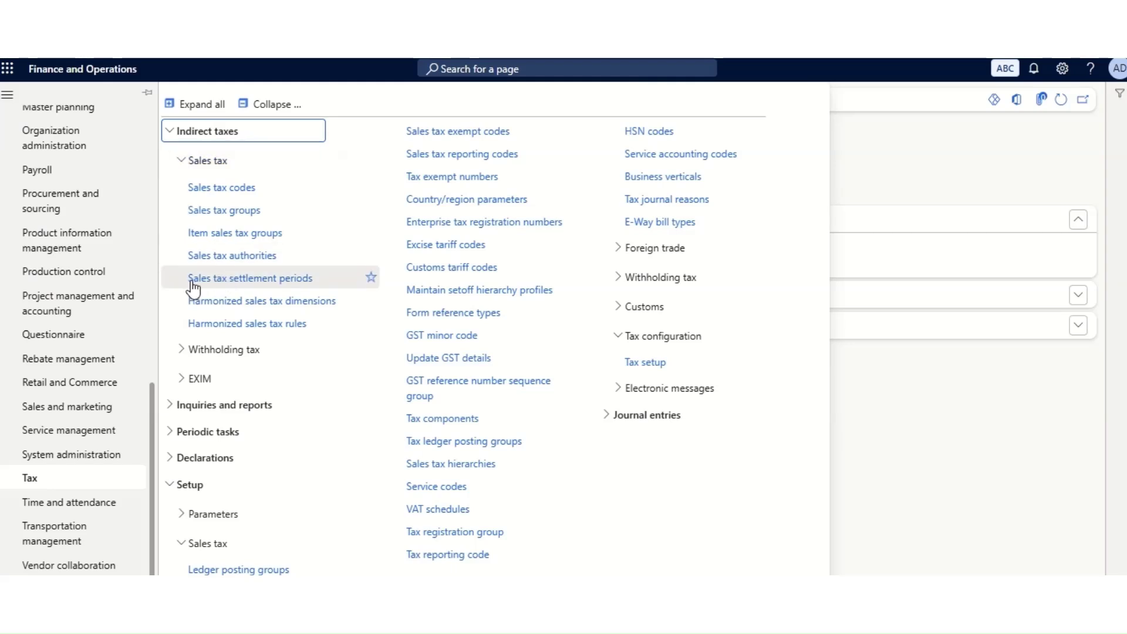
pyautogui.click(244, 281)
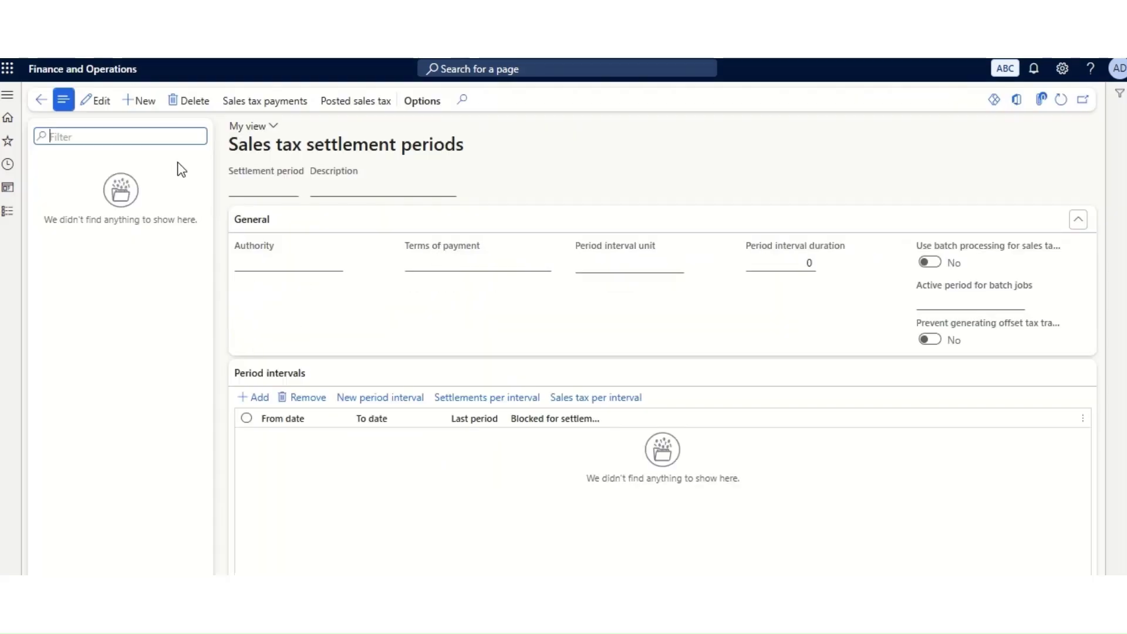
# Create a new sales tax settlement period with the code STPD.
pyautogui.click(147, 111)
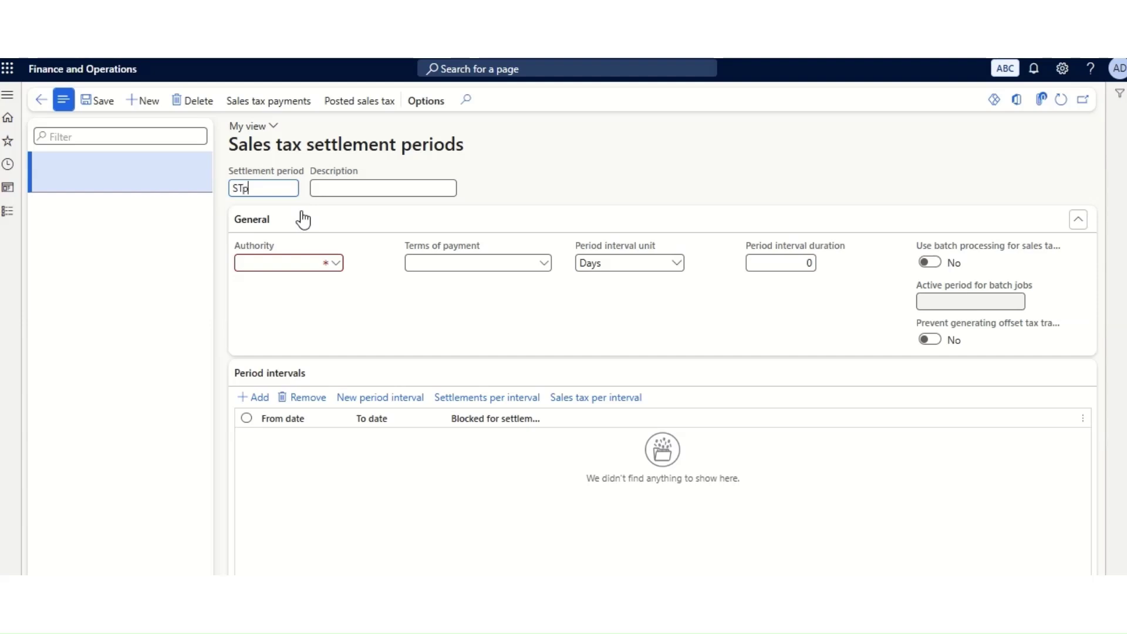
pyautogui.write('P')
pyautogui.press('End')
pyautogui.press('BackSpace')
pyautogui.press('Tab')
# Enter the description "sales tax settlement periods" for STPD and correct its spelling.
pyautogui.write('sA')
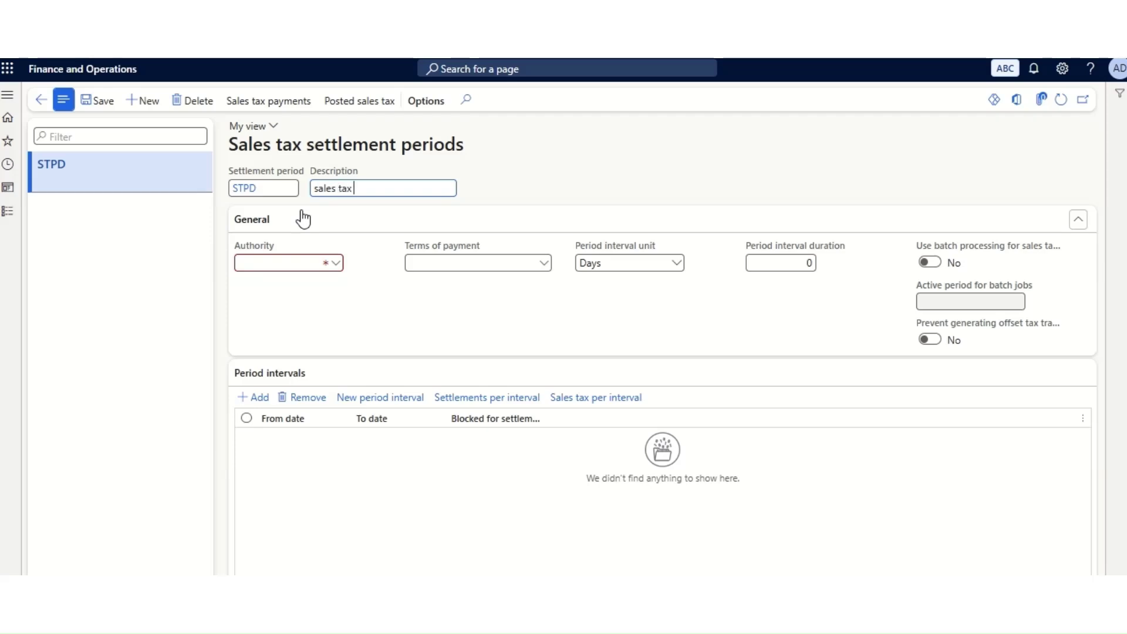
pyautogui.write('et')
pyautogui.press('Left')
pyautogui.press('Left')
pyautogui.press('Left')
pyautogui.press('Left')
pyautogui.press('Left')
pyautogui.press('Left')
pyautogui.press('Left')
pyautogui.press('Left')
pyautogui.press('Left')
pyautogui.press('Left')
pyautogui.press('Left')
pyautogui.press('Left')
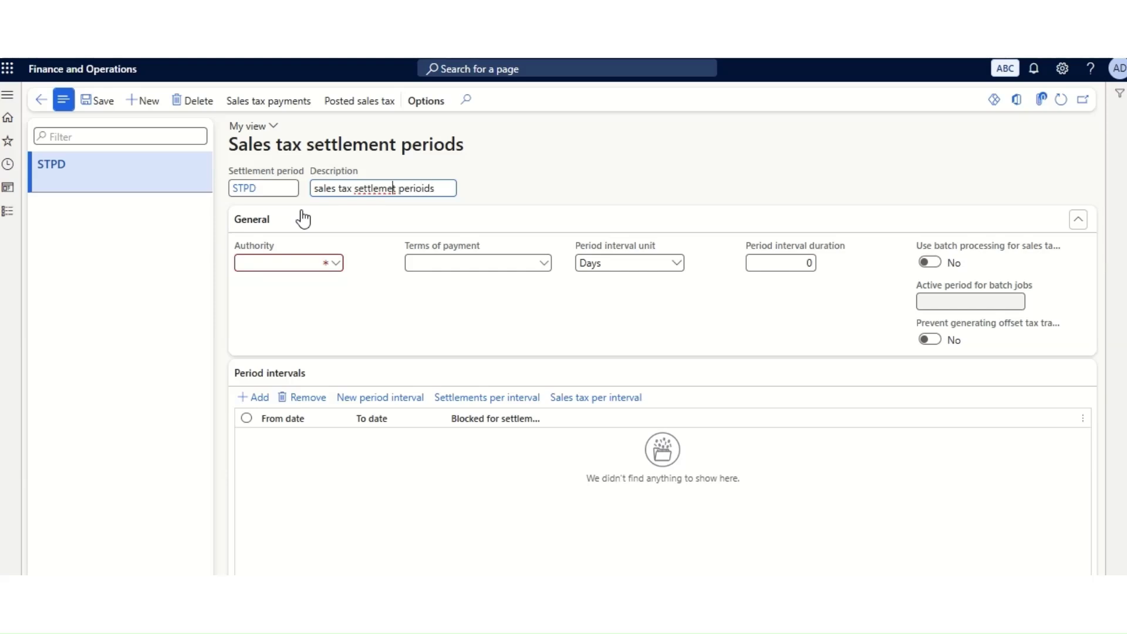
pyautogui.press('Left')
pyautogui.press('Right')
pyautogui.press('BackSpace')
pyautogui.press('BackSpace')
pyautogui.press('BackSpace')
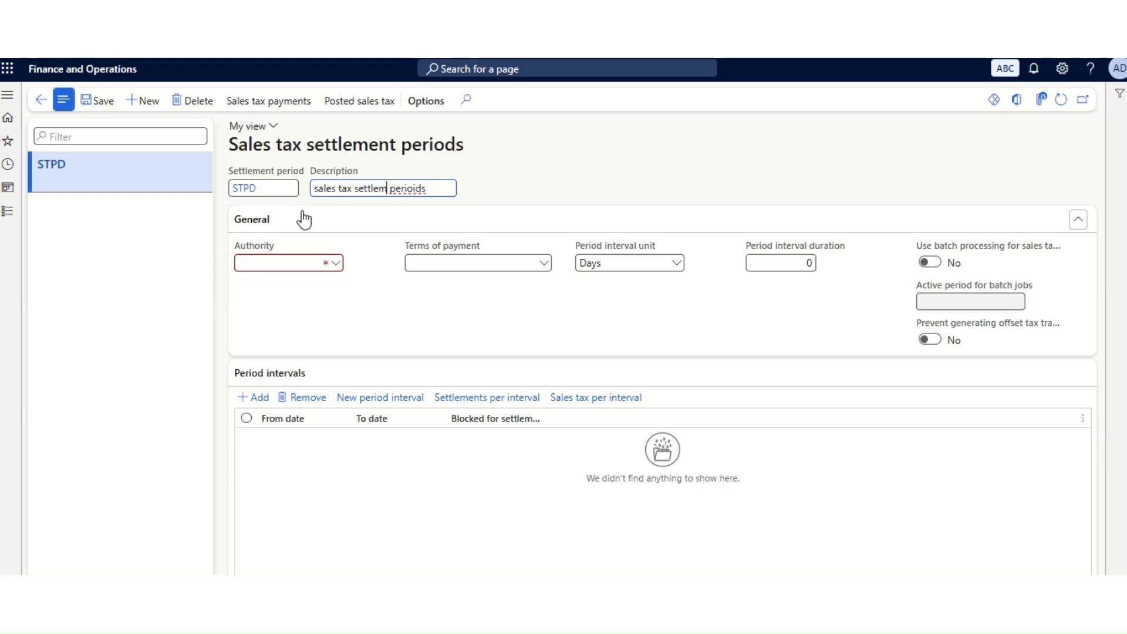
pyautogui.write('ment')
pyautogui.rightClick(422, 190)
pyautogui.click(471, 205)
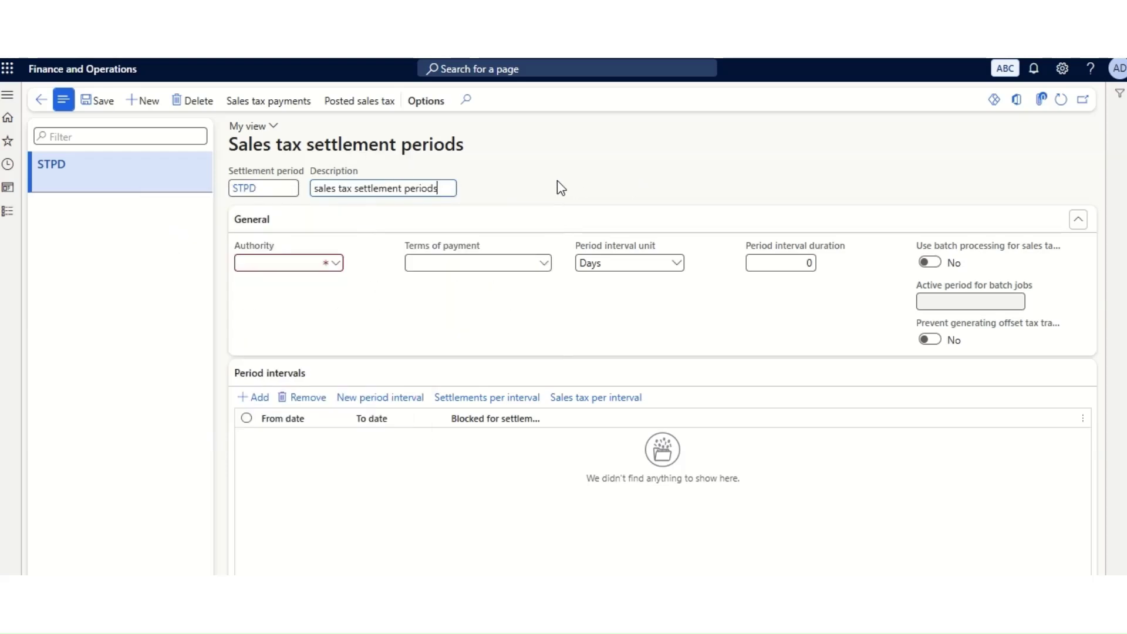
# Set the settlement period's authority to VAT Auth, with a period interval unit of Months and a duration of 1.
pyautogui.click(334, 265)
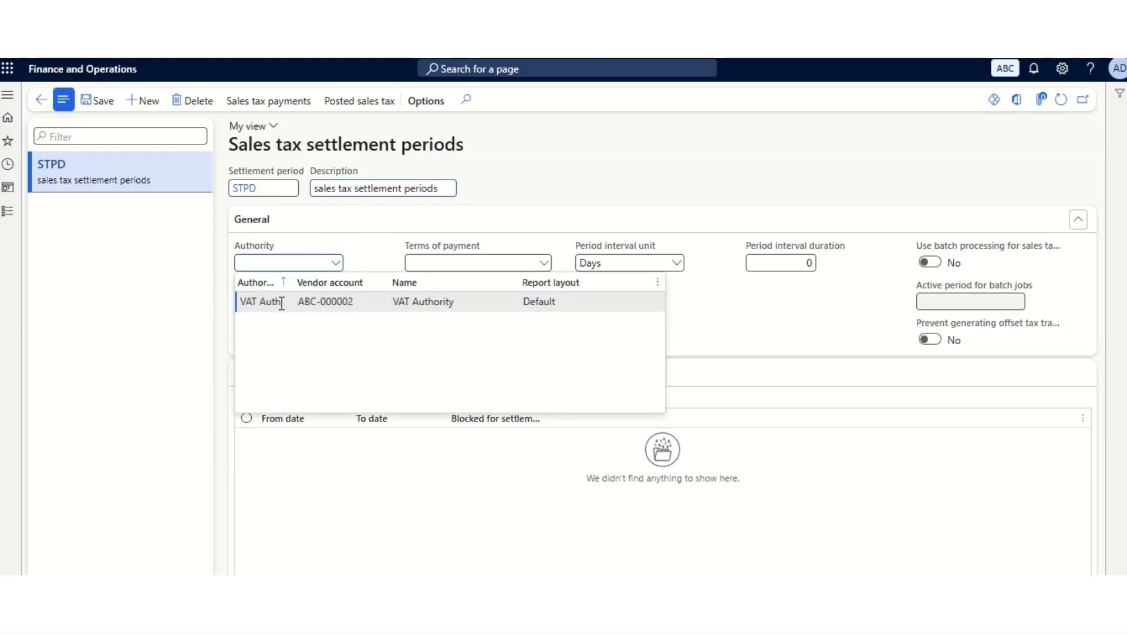
pyautogui.click(283, 302)
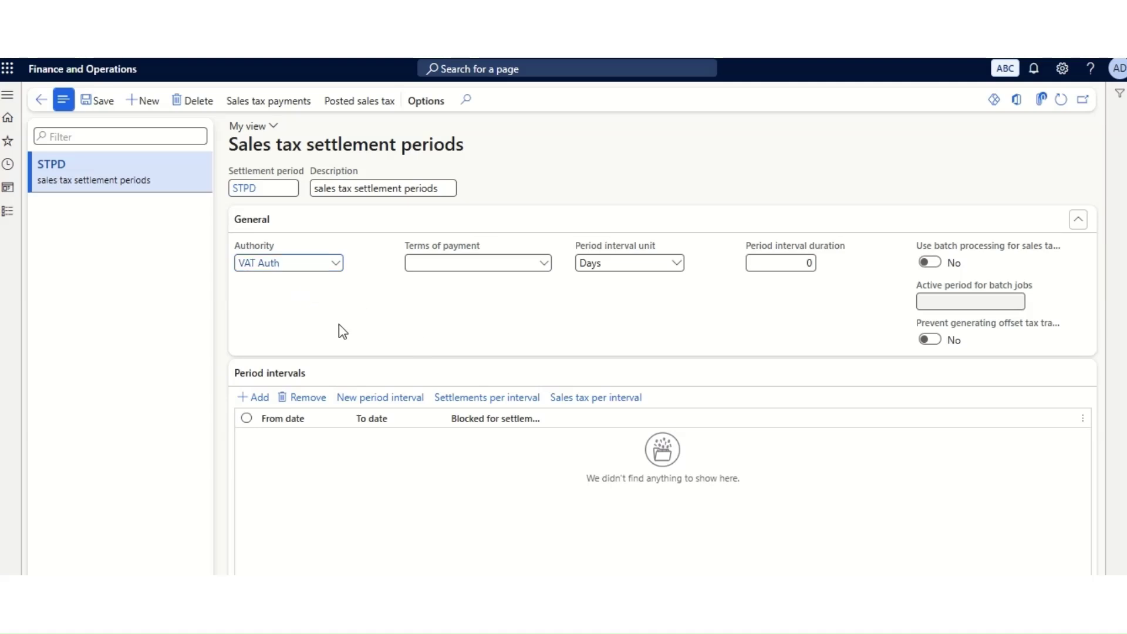
pyautogui.click(599, 262)
pyautogui.click(679, 267)
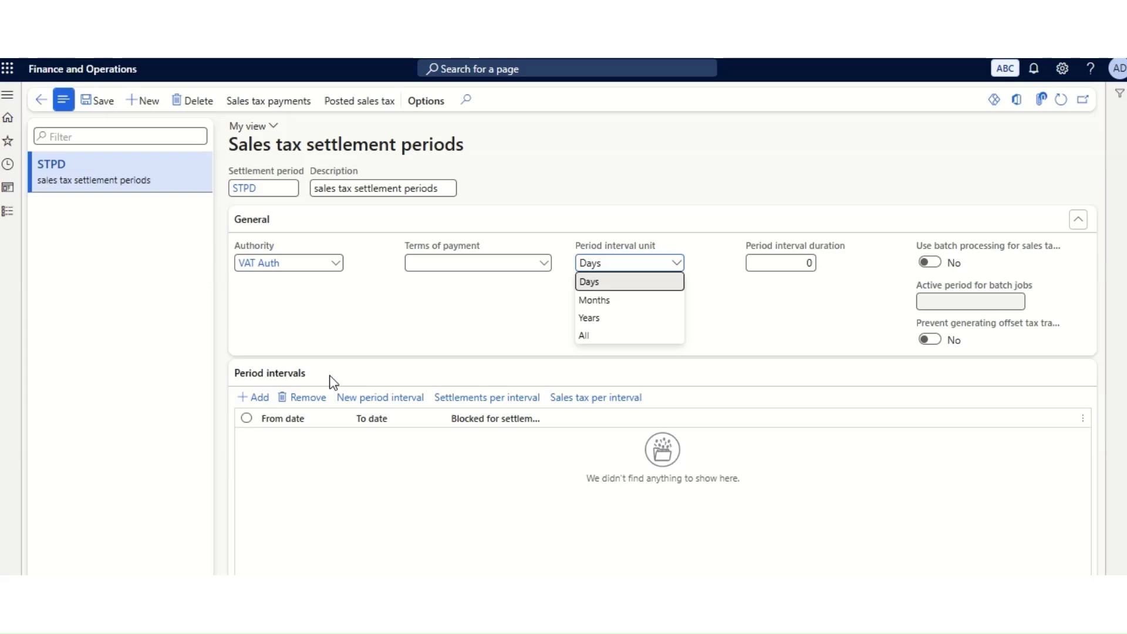
pyautogui.click(598, 301)
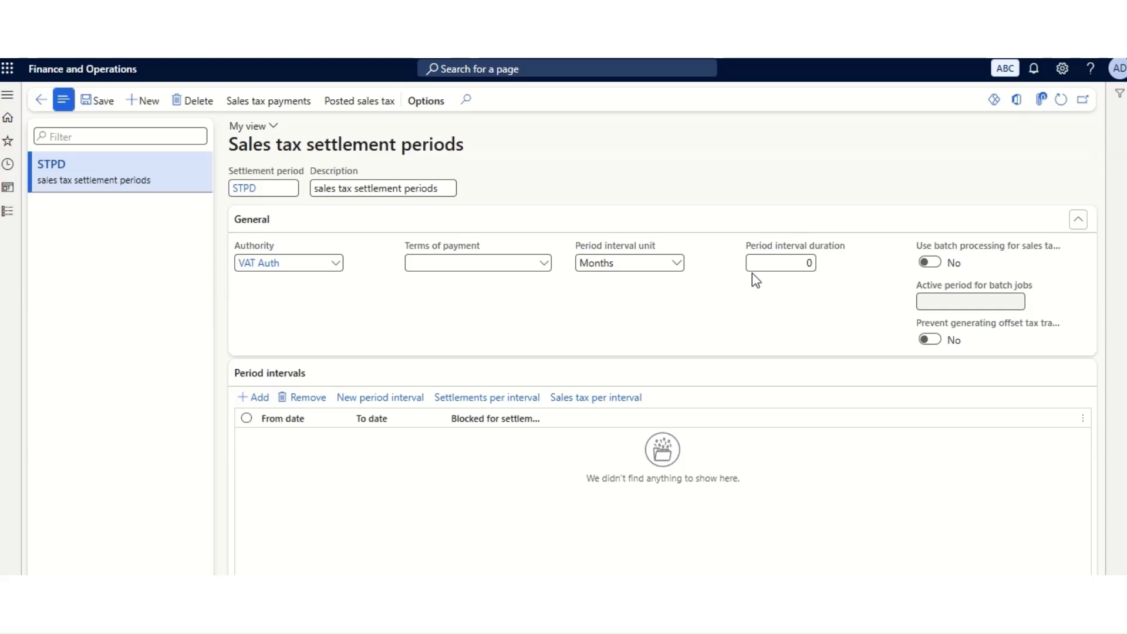
pyautogui.click(798, 263)
pyautogui.write('1')
pyautogui.press('Tab')
# Add a period interval to STPD from 1/1/2025 to 1/31/2025.
pyautogui.click(252, 398)
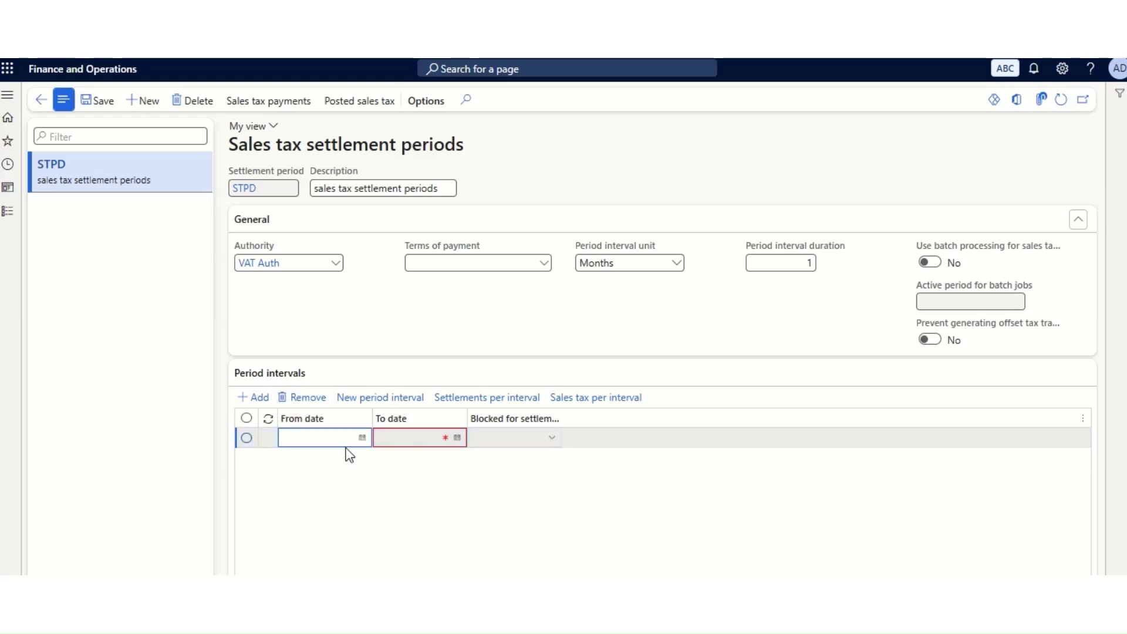
pyautogui.click(362, 438)
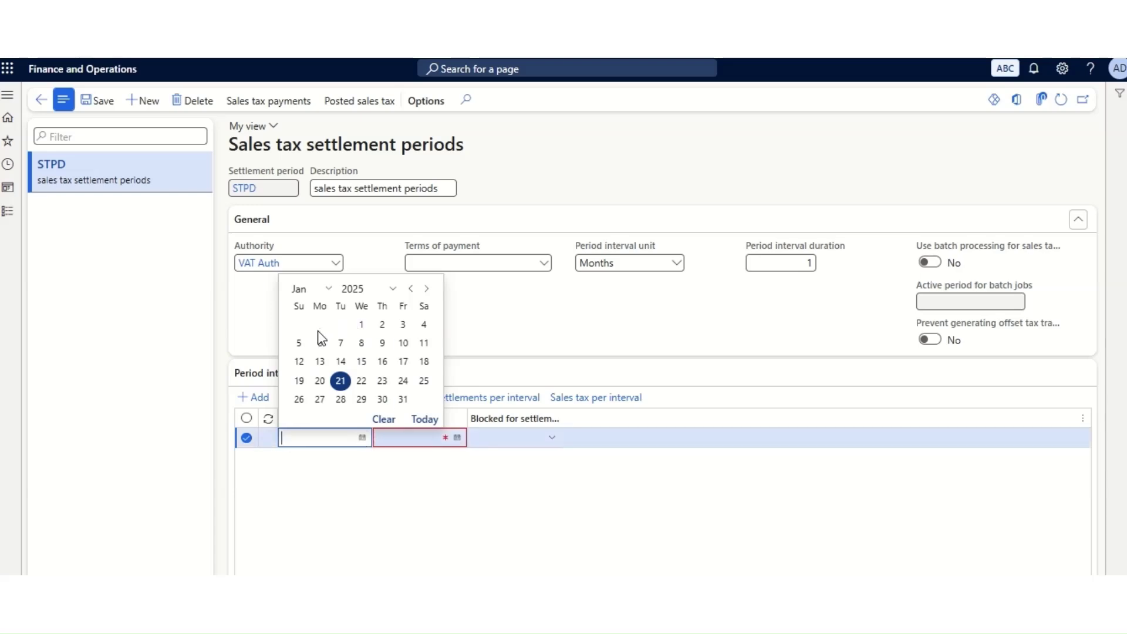
pyautogui.click(363, 325)
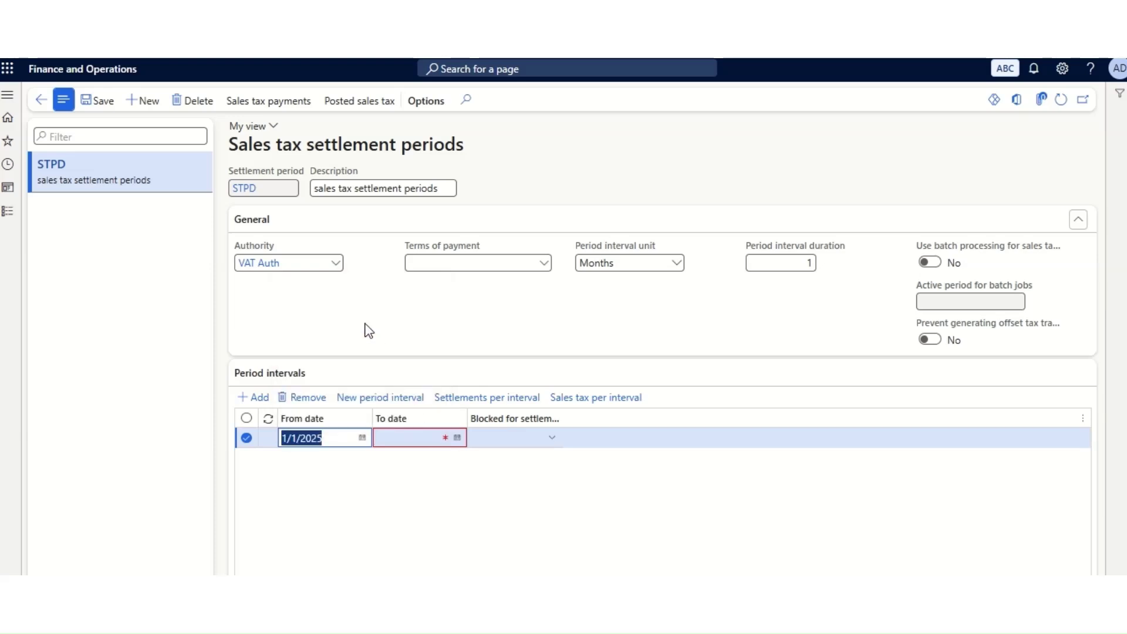
pyautogui.click(457, 438)
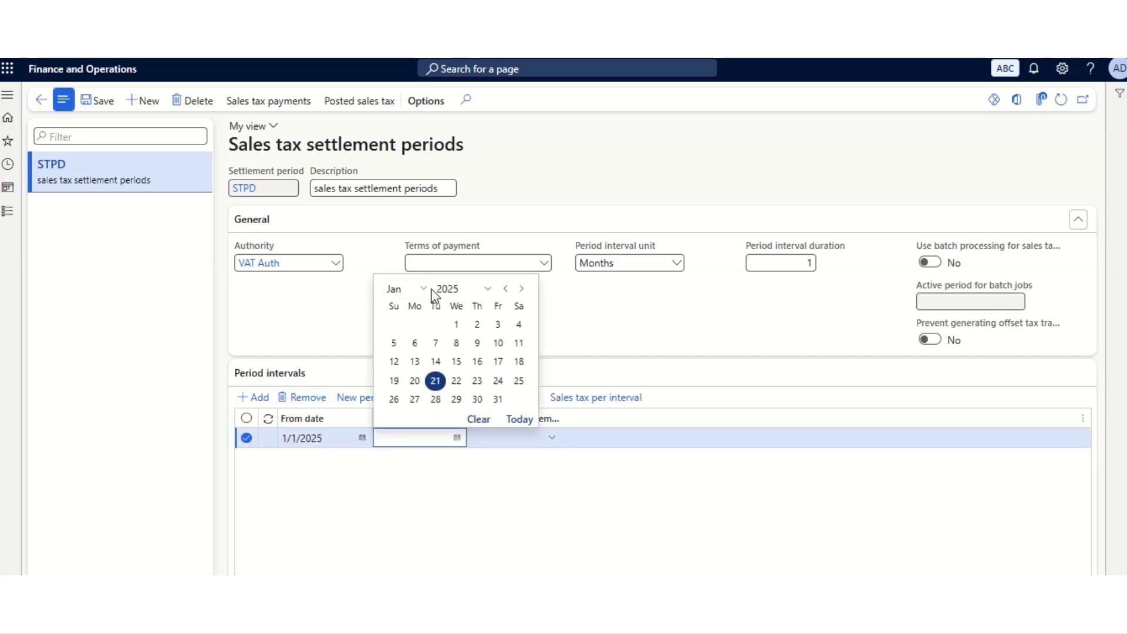
pyautogui.click(498, 400)
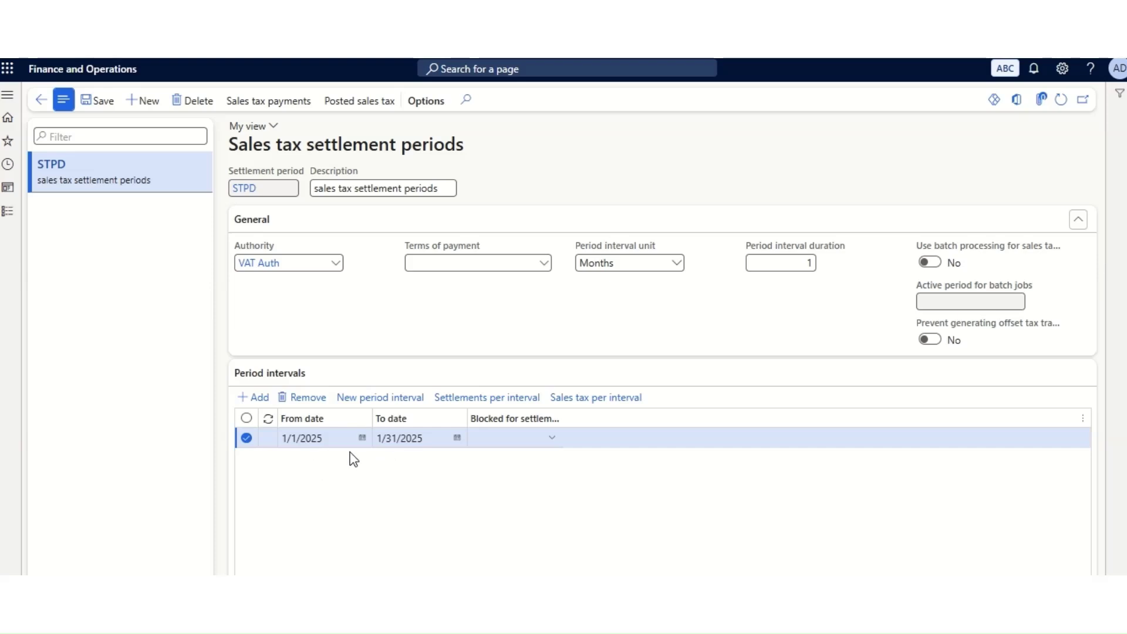
# Generate the monthly period intervals from February through December 2025 for STPD and save the settlement period.
pyautogui.click(371, 406)
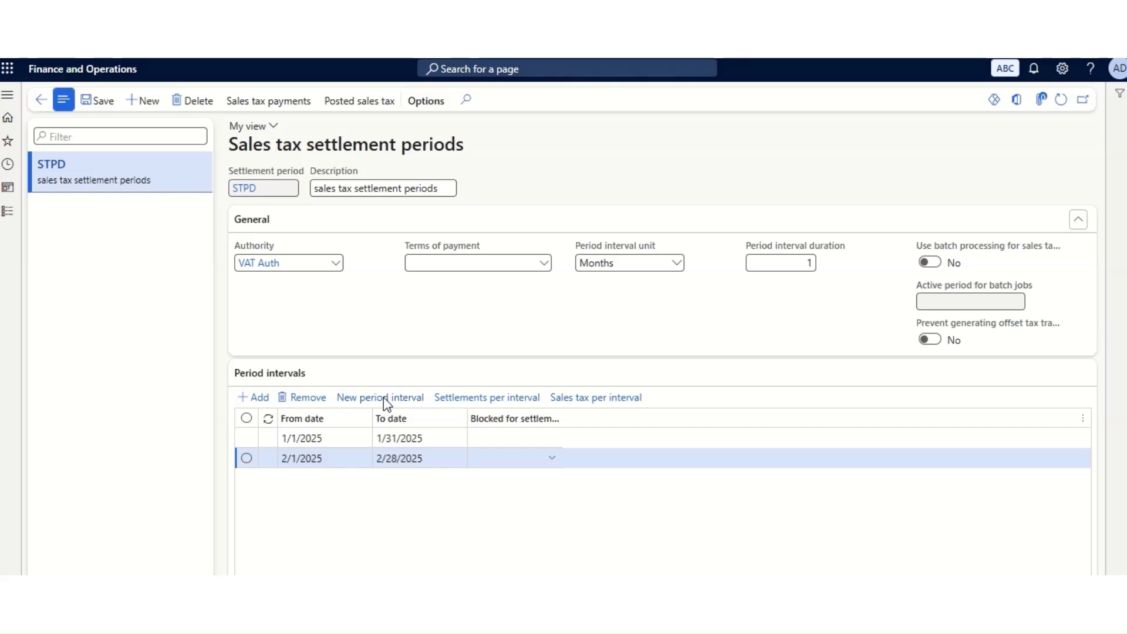
pyautogui.click(383, 397)
pyautogui.click(384, 399)
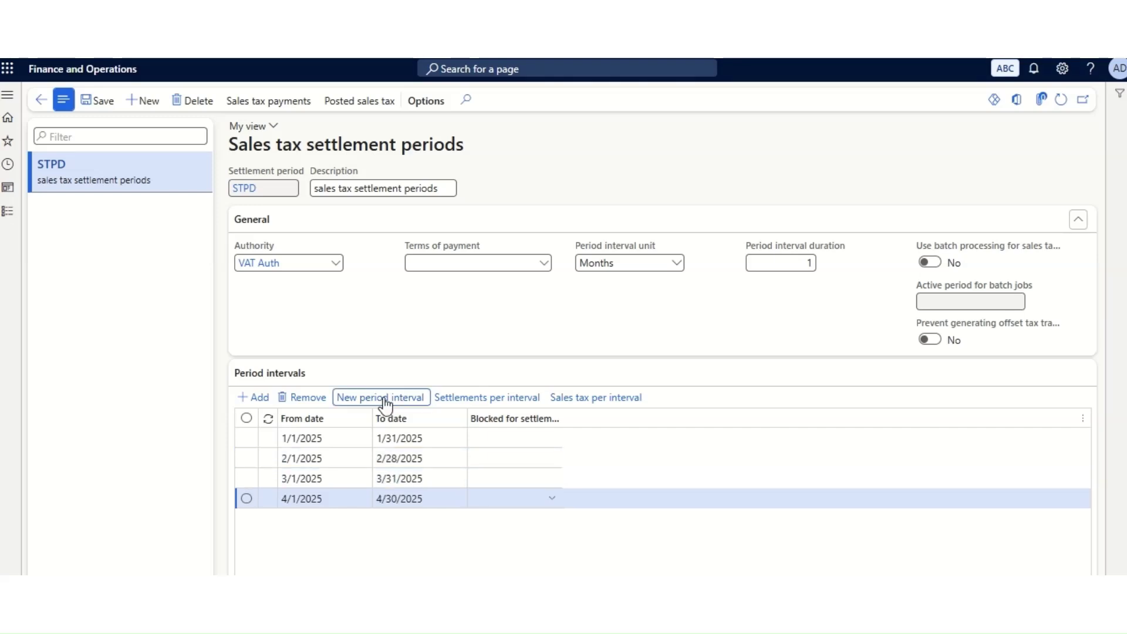
pyautogui.click(385, 399)
pyautogui.click(385, 400)
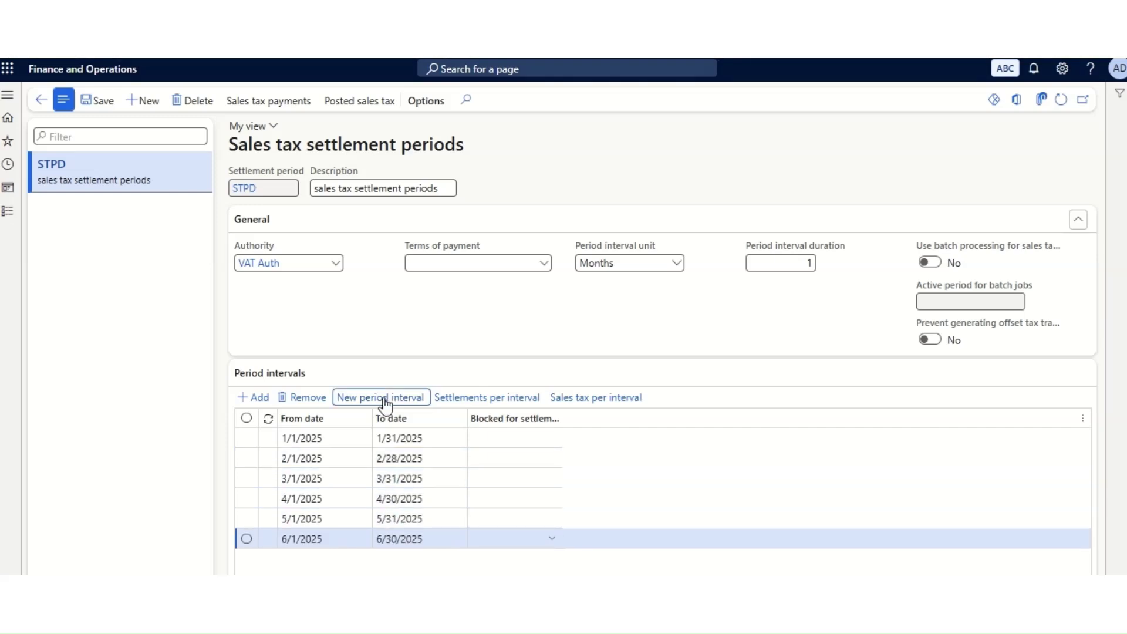
pyautogui.click(385, 400)
pyautogui.click(384, 399)
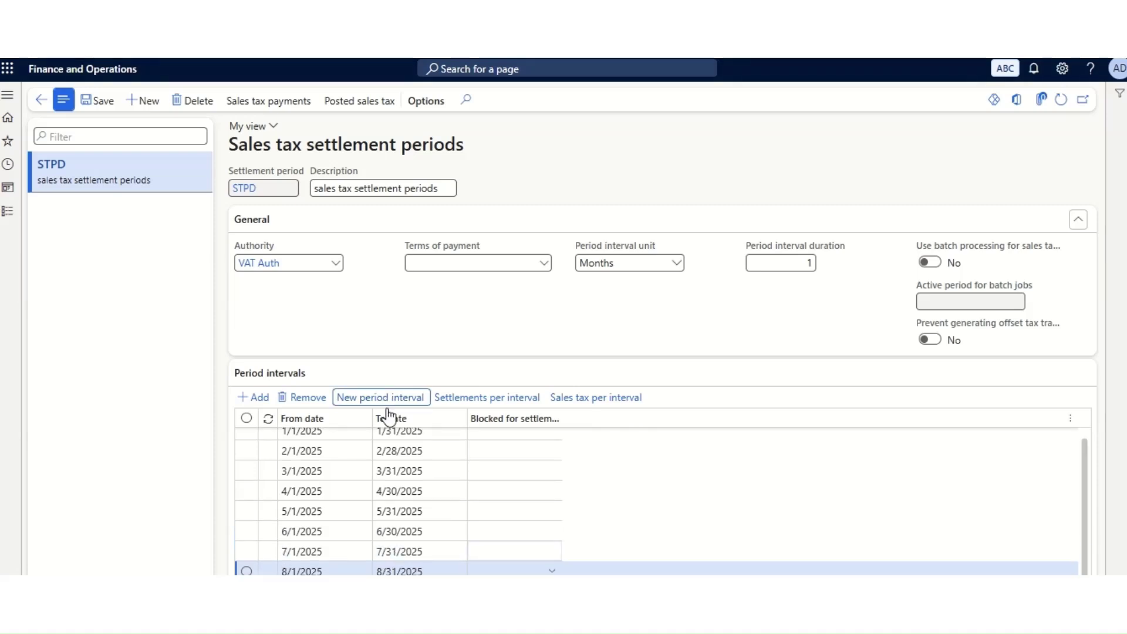
pyautogui.click(385, 400)
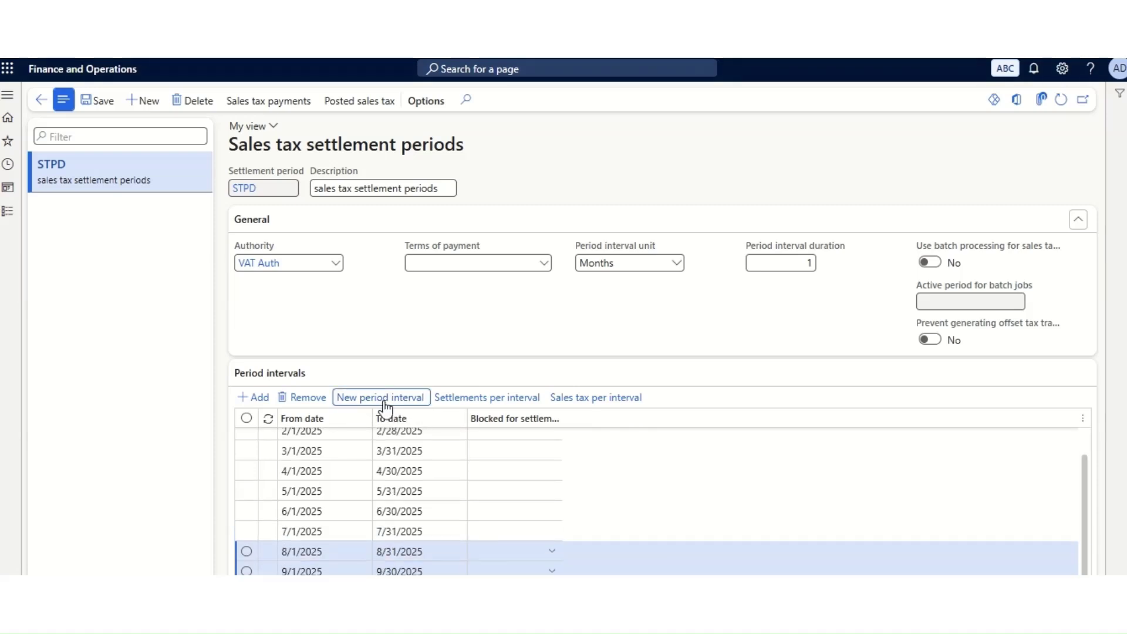
pyautogui.click(384, 399)
pyautogui.click(384, 399)
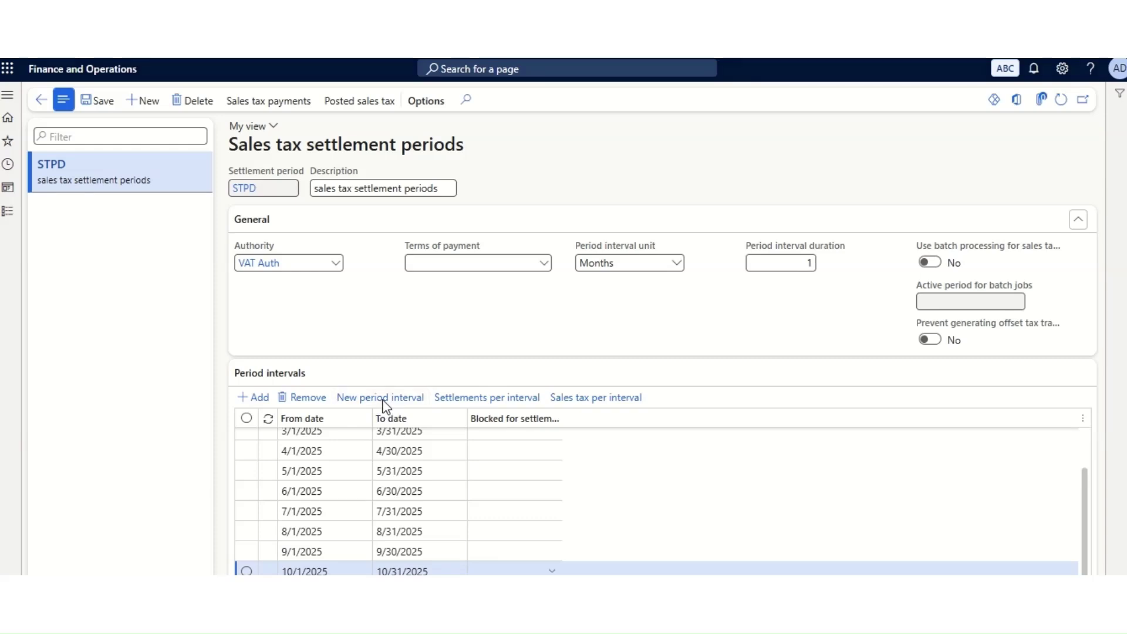
pyautogui.click(382, 402)
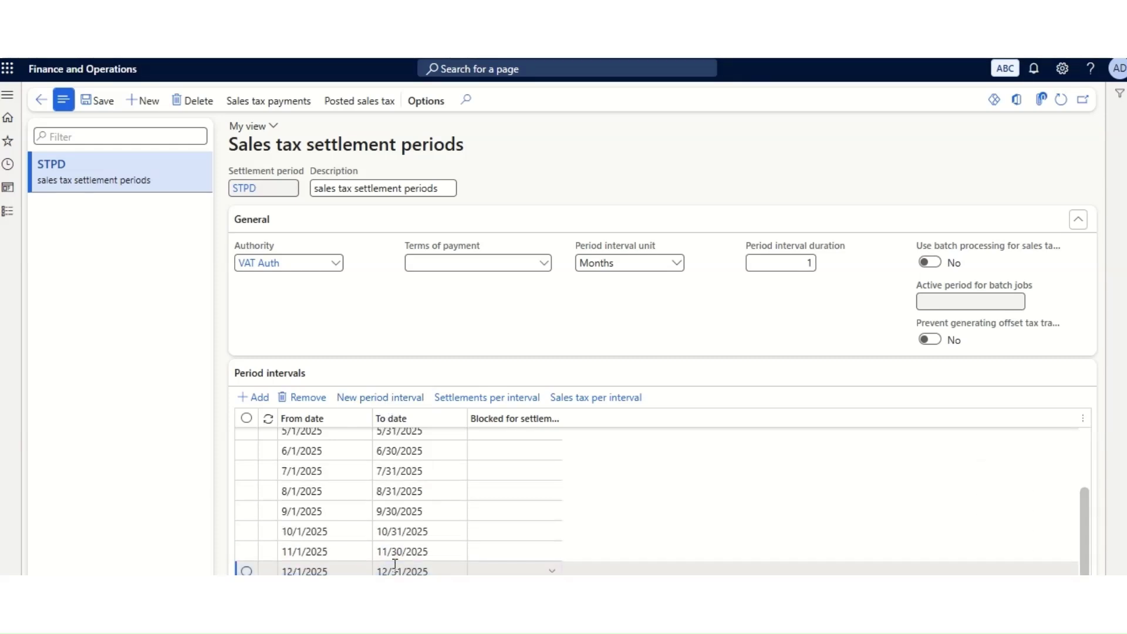
pyautogui.scroll(3, 387, 505)
pyautogui.scroll(-3, 362, 528)
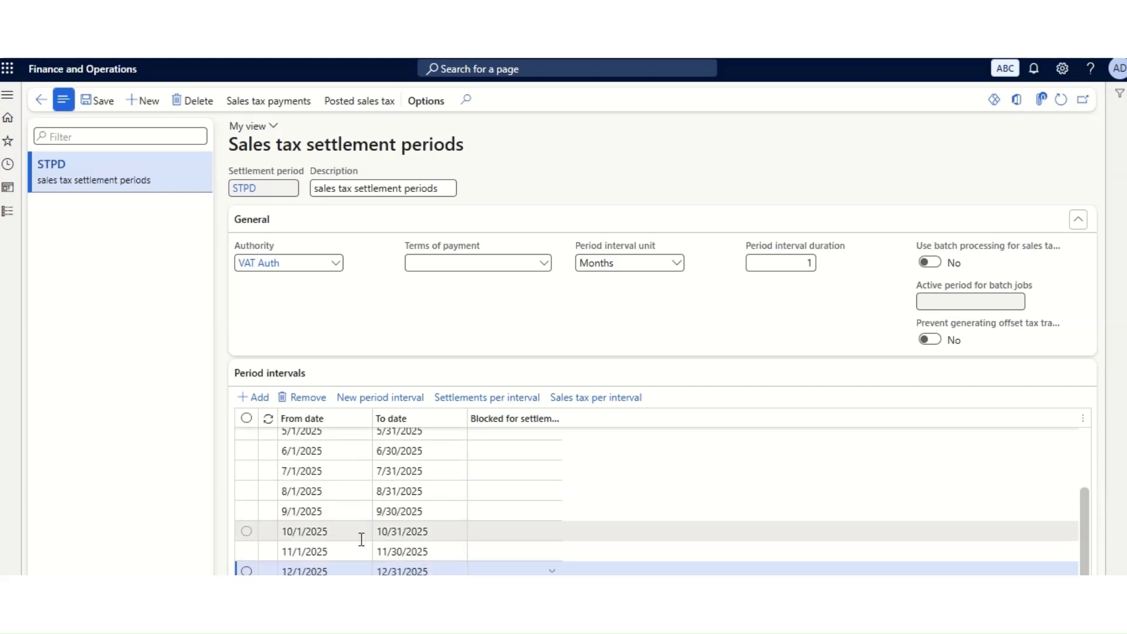
pyautogui.scroll(3, 382, 499)
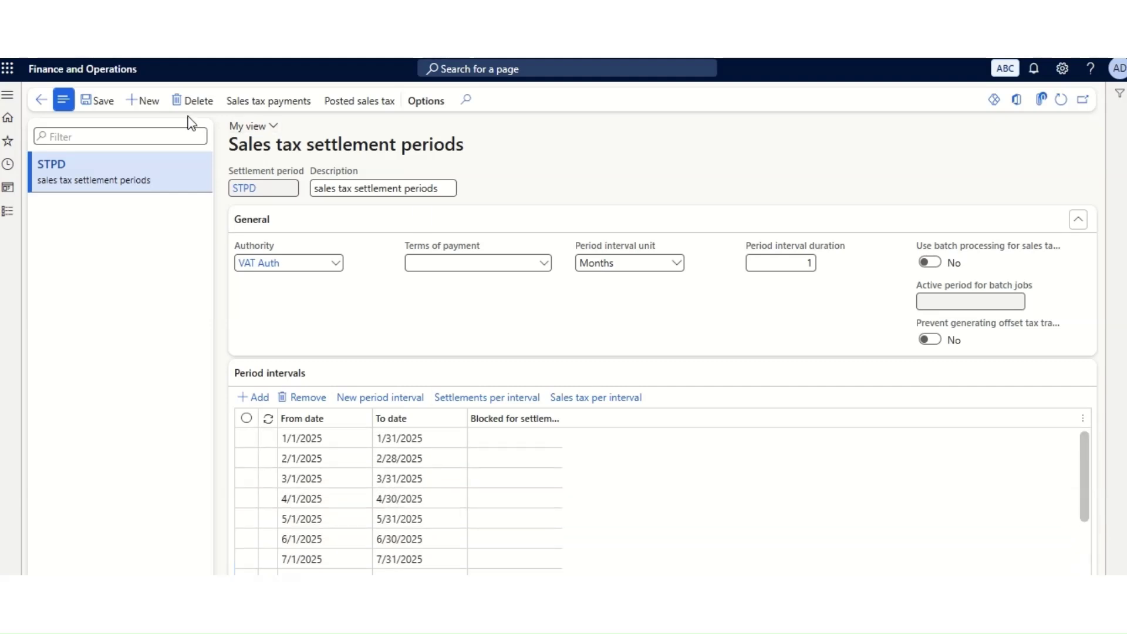
pyautogui.click(107, 104)
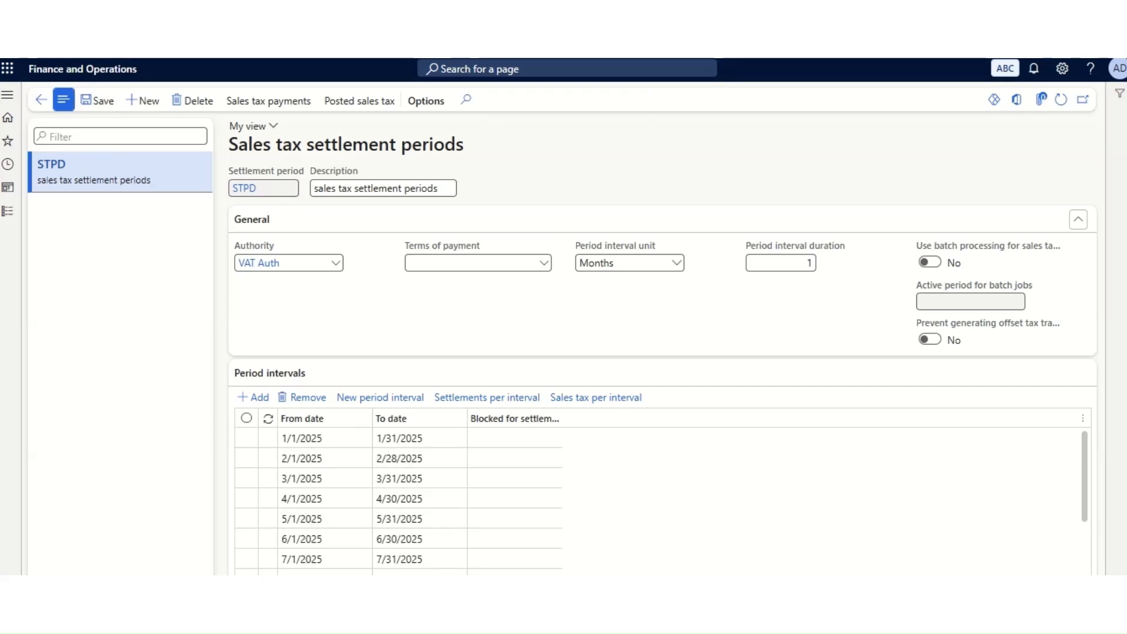
# Switch to the Excel VAT setup checklist and select item 3, the ledger posting groups heading.
pyautogui.click(689, 587)
pyautogui.click(346, 363)
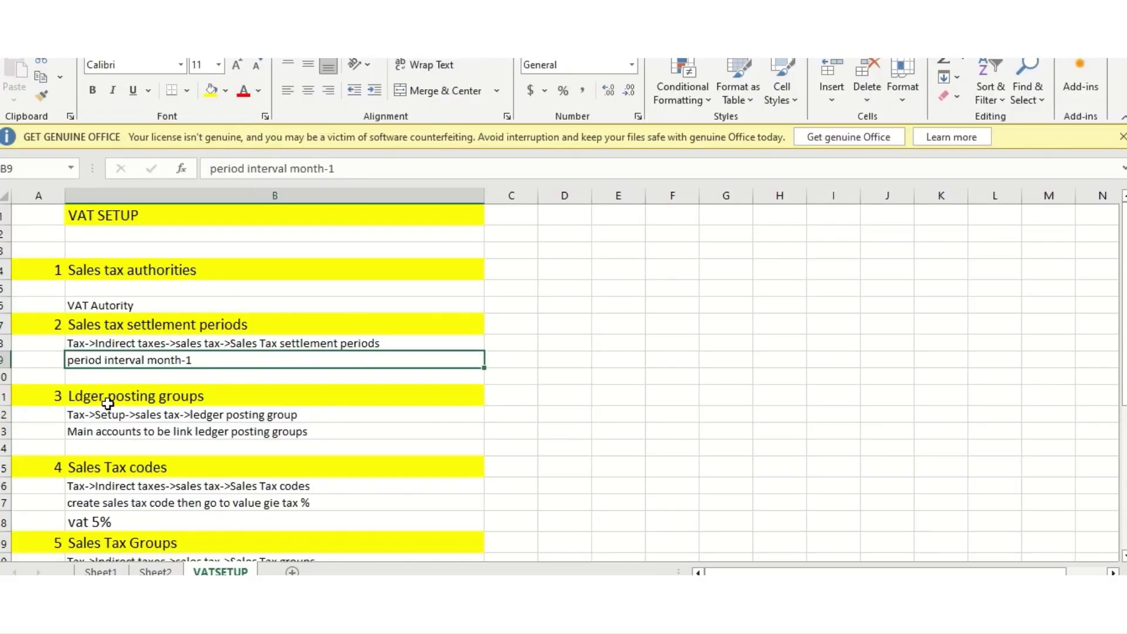
pyautogui.click(200, 403)
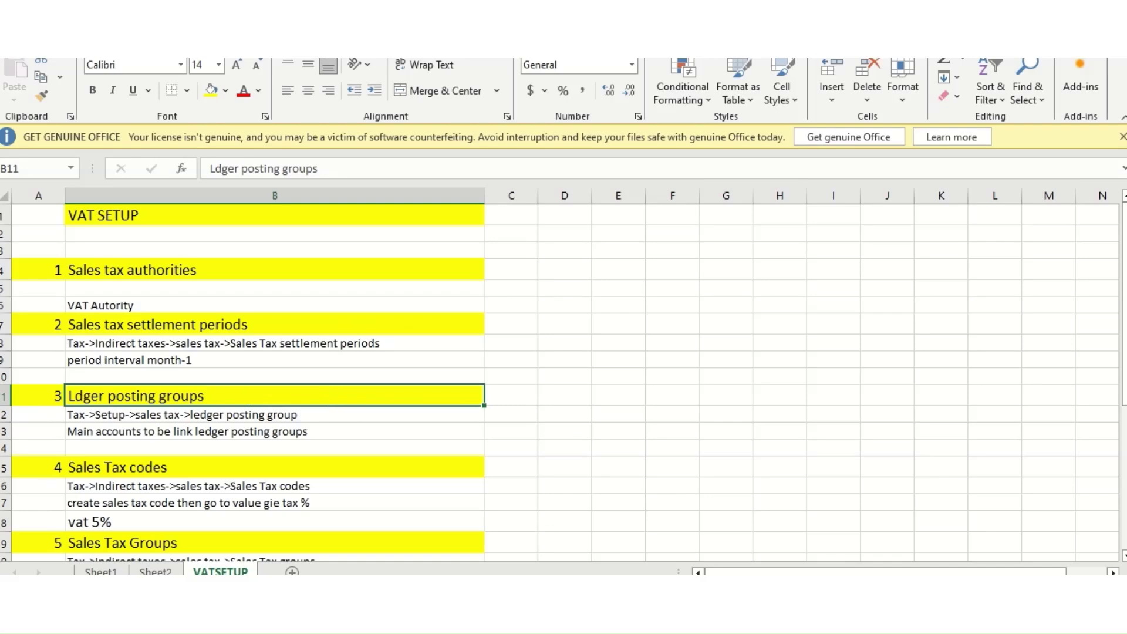
# Switch back to Finance and Operations and open the Ledger posting groups page under the Tax module's sales tax setup.
pyautogui.click(663, 587)
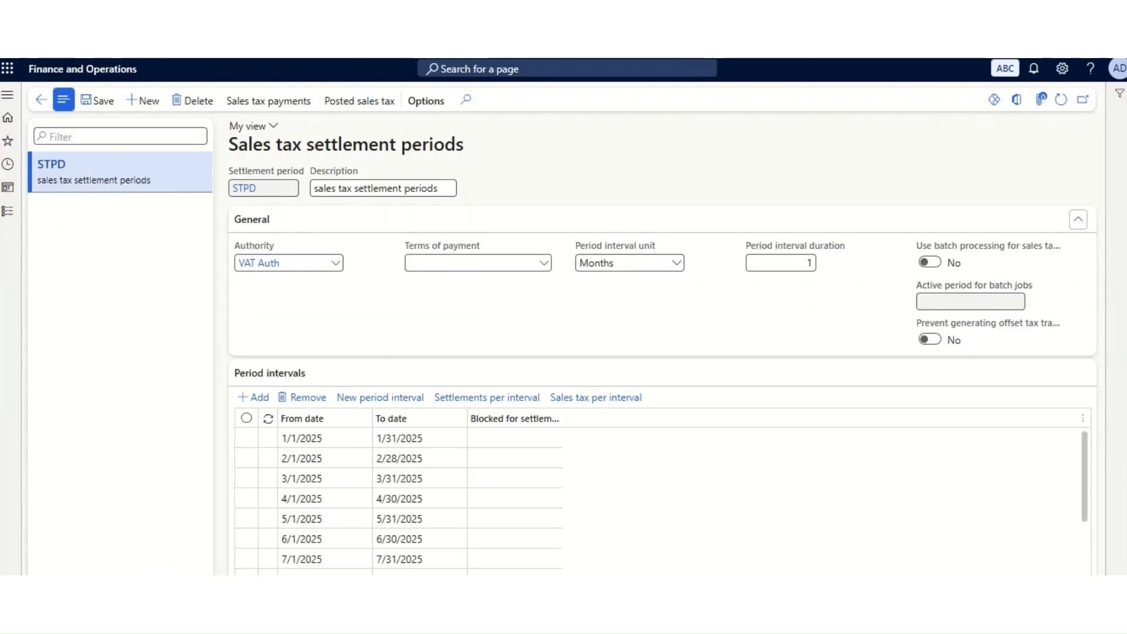
pyautogui.click(9, 215)
pyautogui.scroll(-10, 128, 378)
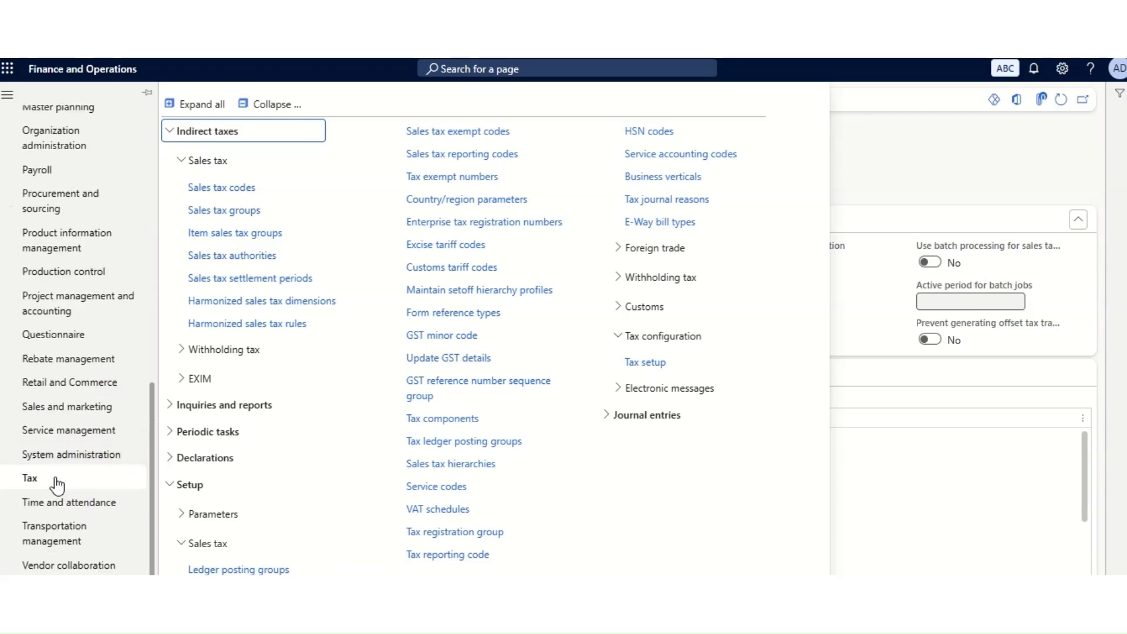
pyautogui.click(272, 107)
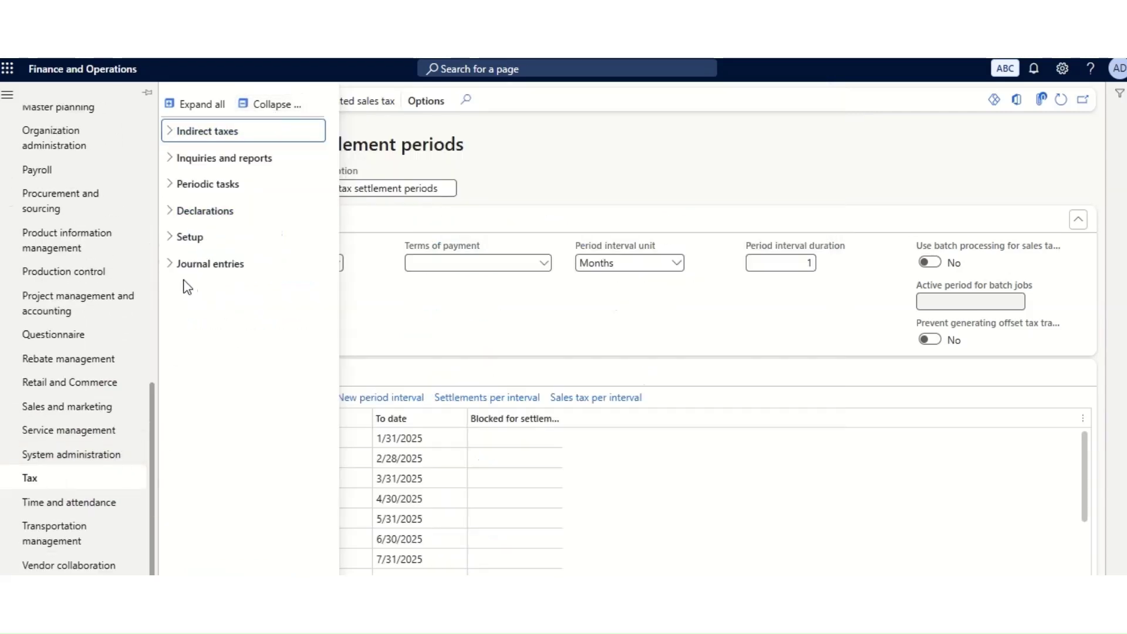
pyautogui.click(175, 241)
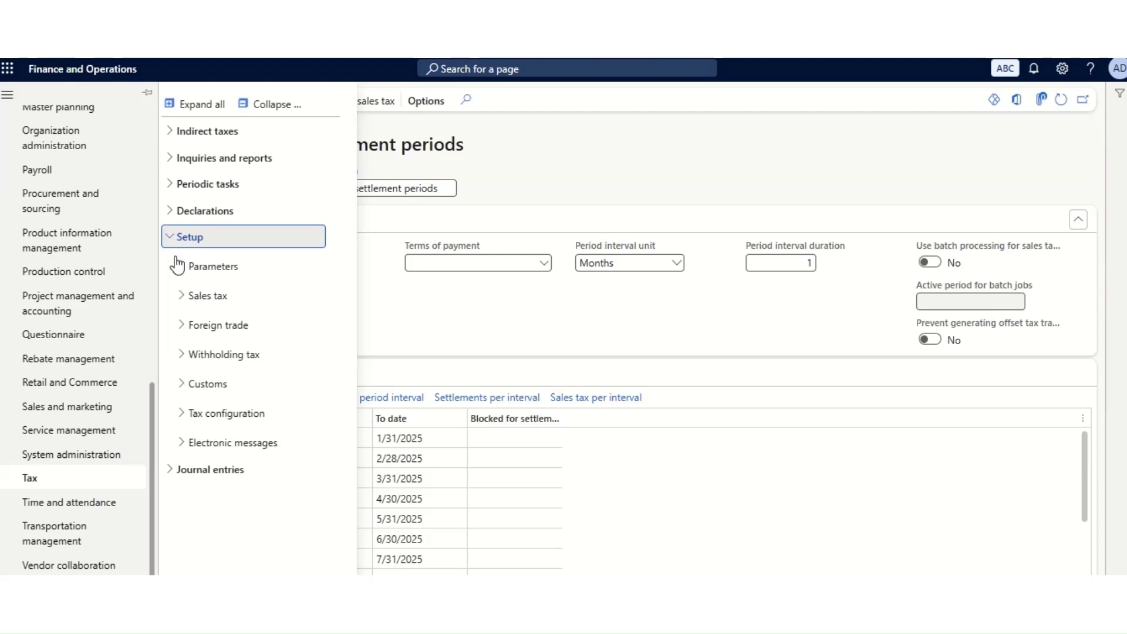
pyautogui.click(179, 297)
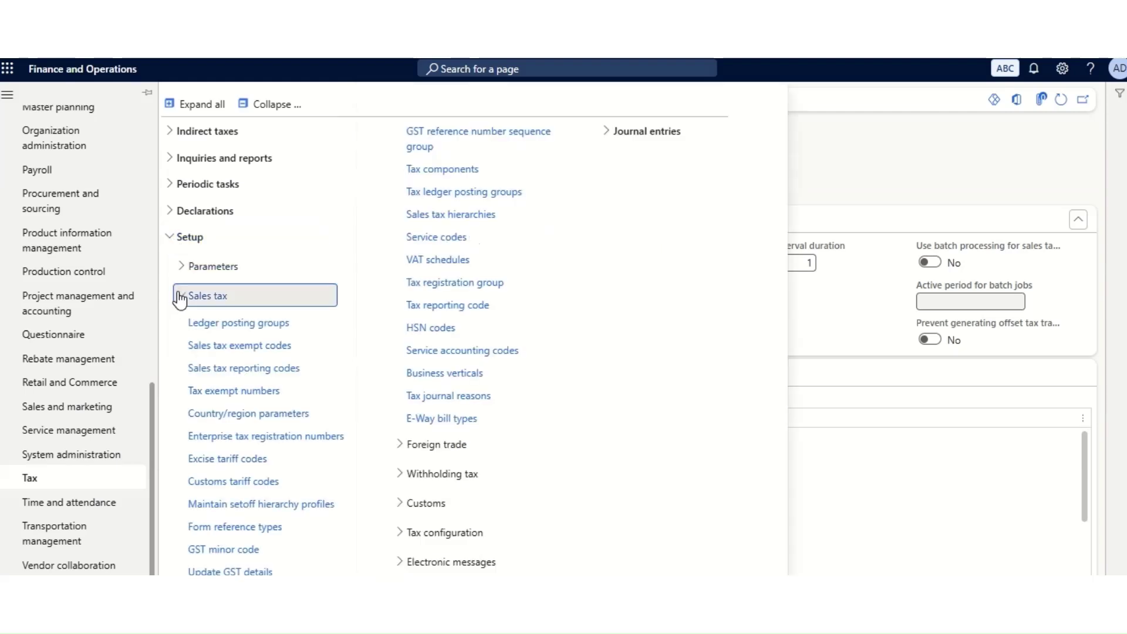
pyautogui.click(235, 327)
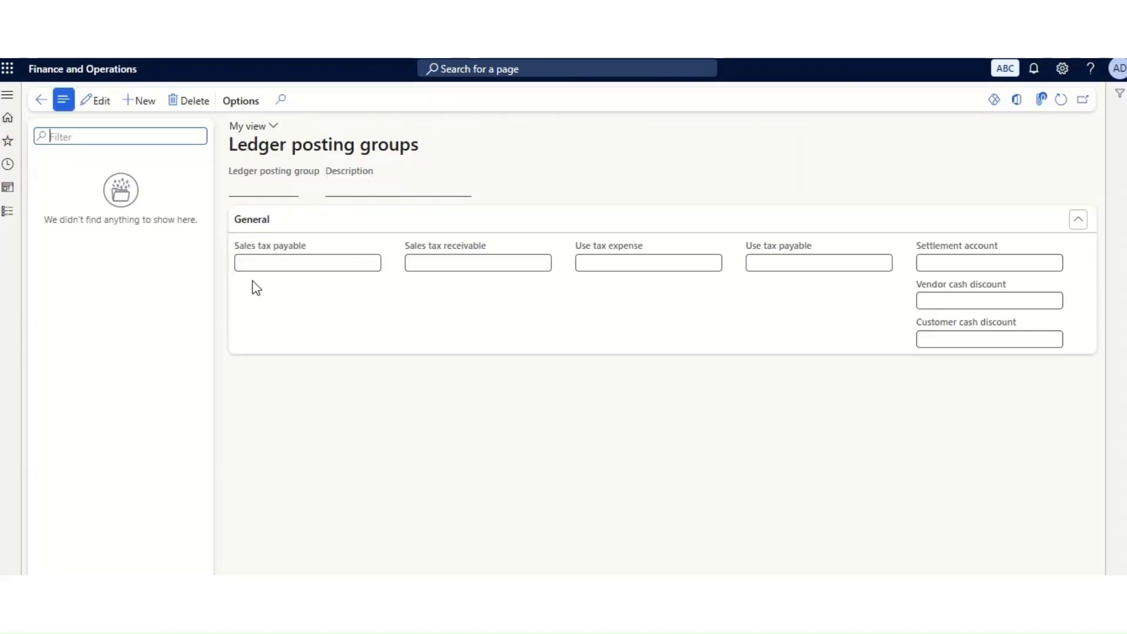
# Create a new ledger posting group with the code LPG and the description "Ledger posting groups -vat".
pyautogui.click(141, 106)
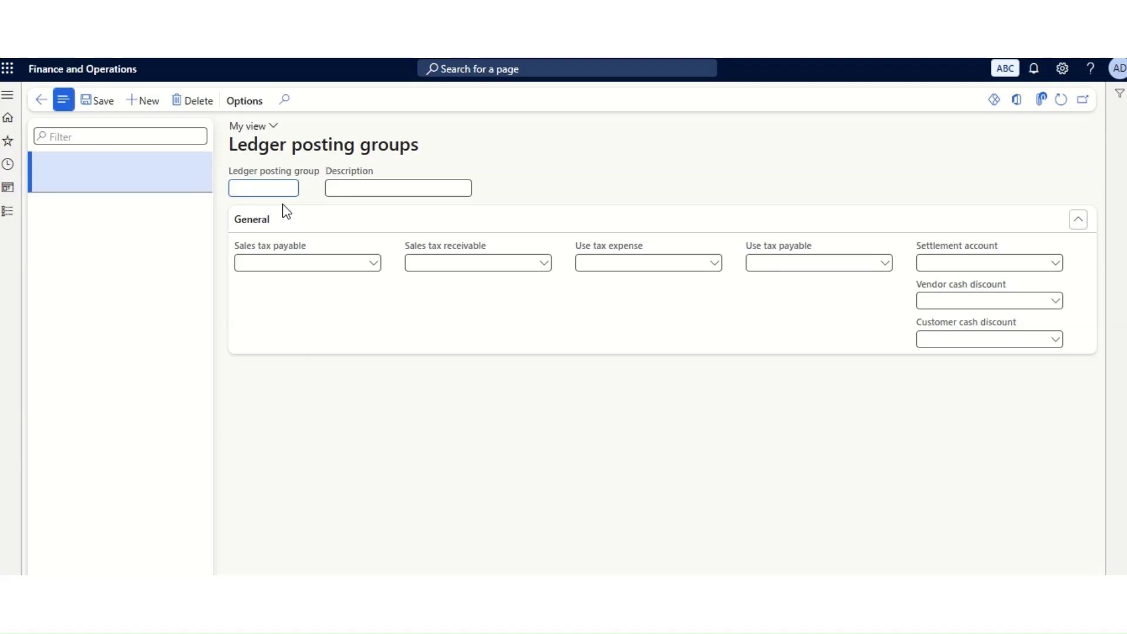
pyautogui.write('LPG')
pyautogui.press('Tab')
pyautogui.write('Ledger posting g')
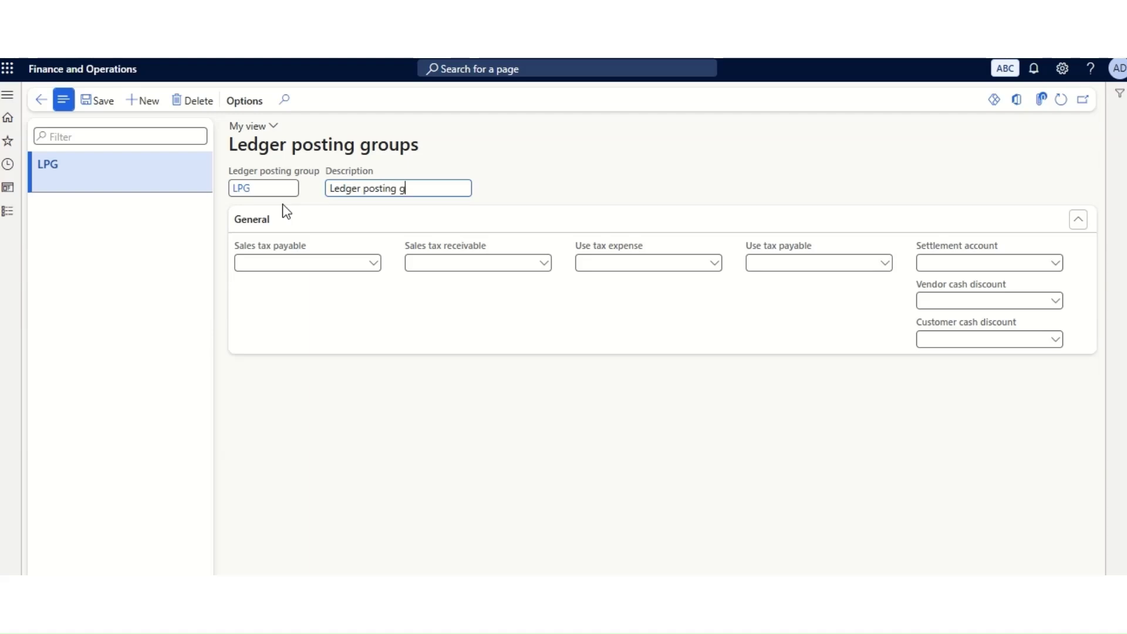
pyautogui.write('roups -vat')
pyautogui.press('Tab')
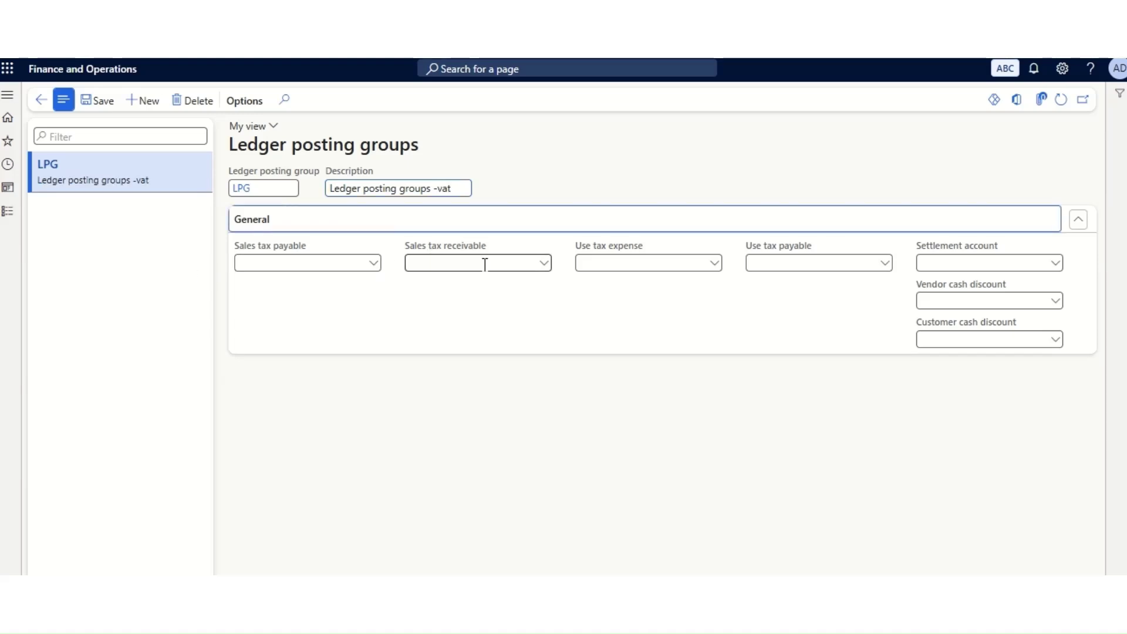
# Check the account lookups for sales tax payable, sales tax receivable and the settlement account without choosing an account.
pyautogui.click(373, 269)
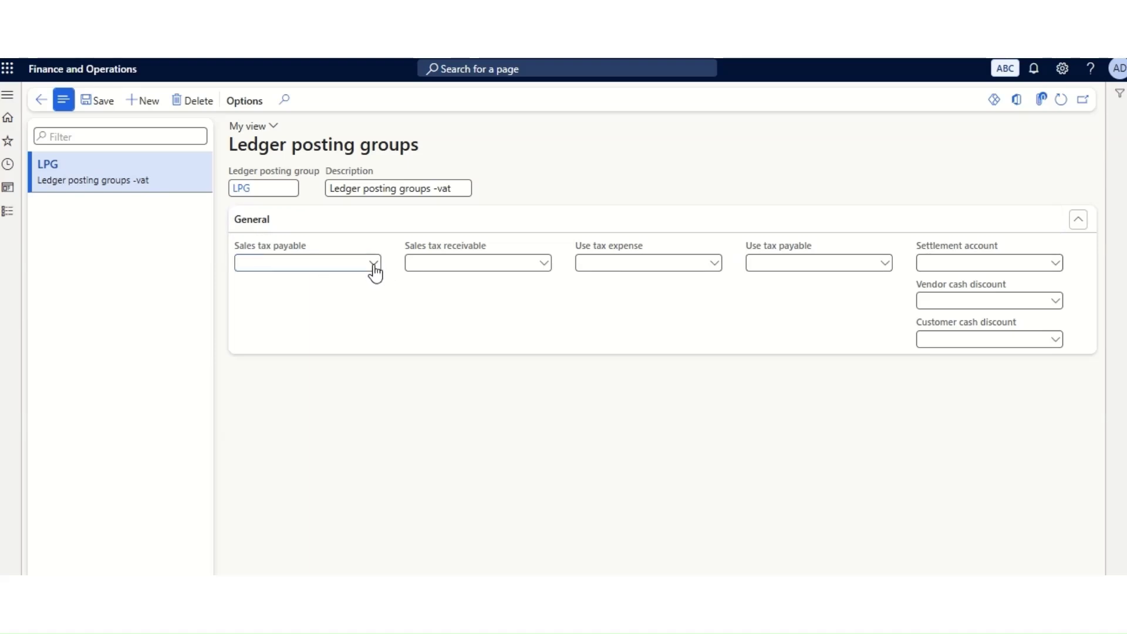
pyautogui.click(498, 462)
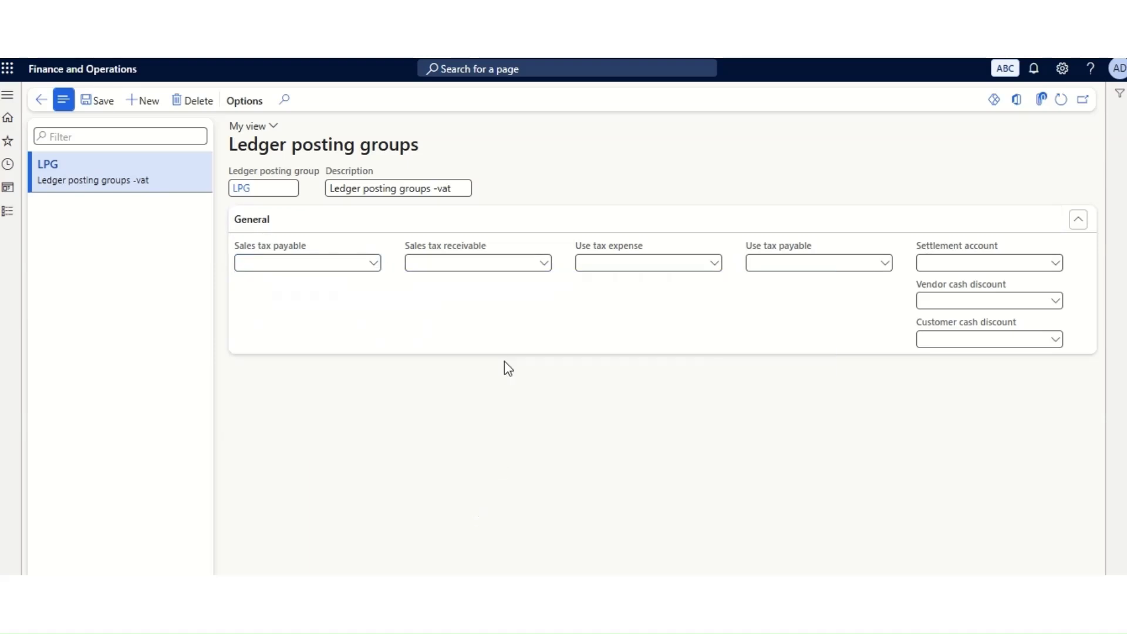
pyautogui.click(542, 267)
pyautogui.click(618, 471)
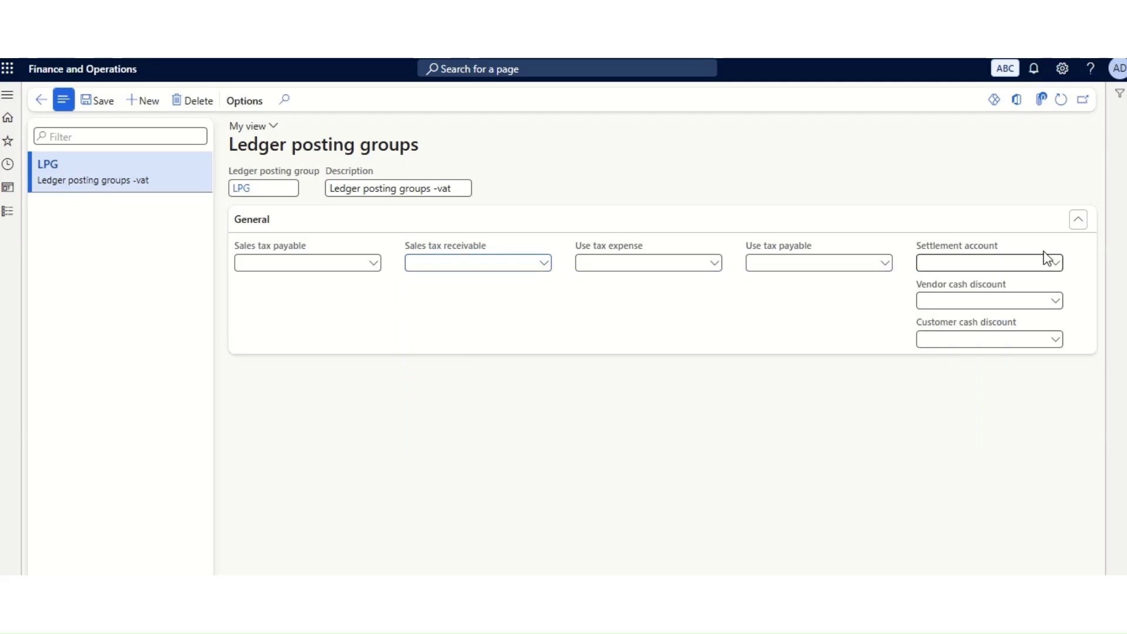
pyautogui.click(1055, 265)
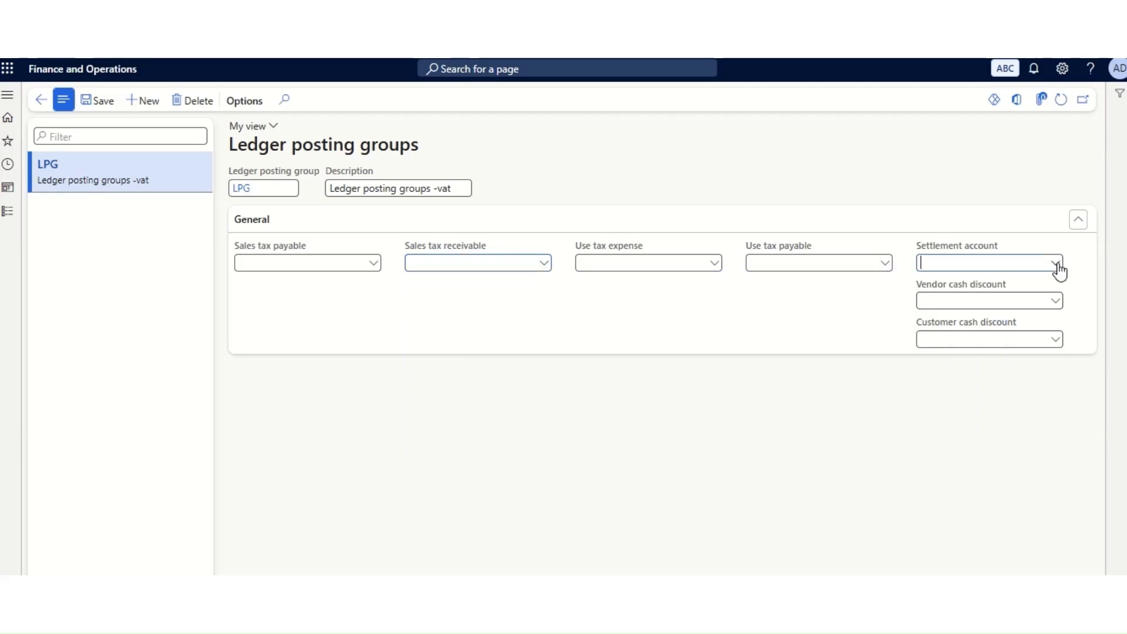
pyautogui.click(391, 506)
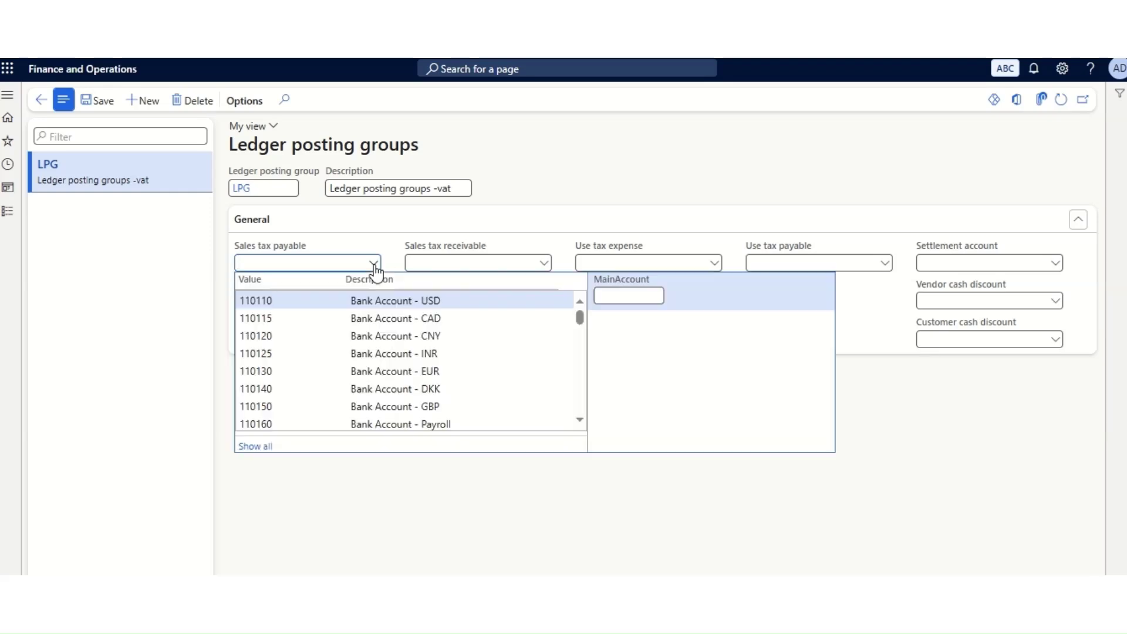
# Search the main accounts for the Sales tax payable field with the term "sales", followed by "tax".
pyautogui.click(623, 297)
pyautogui.write('sales')
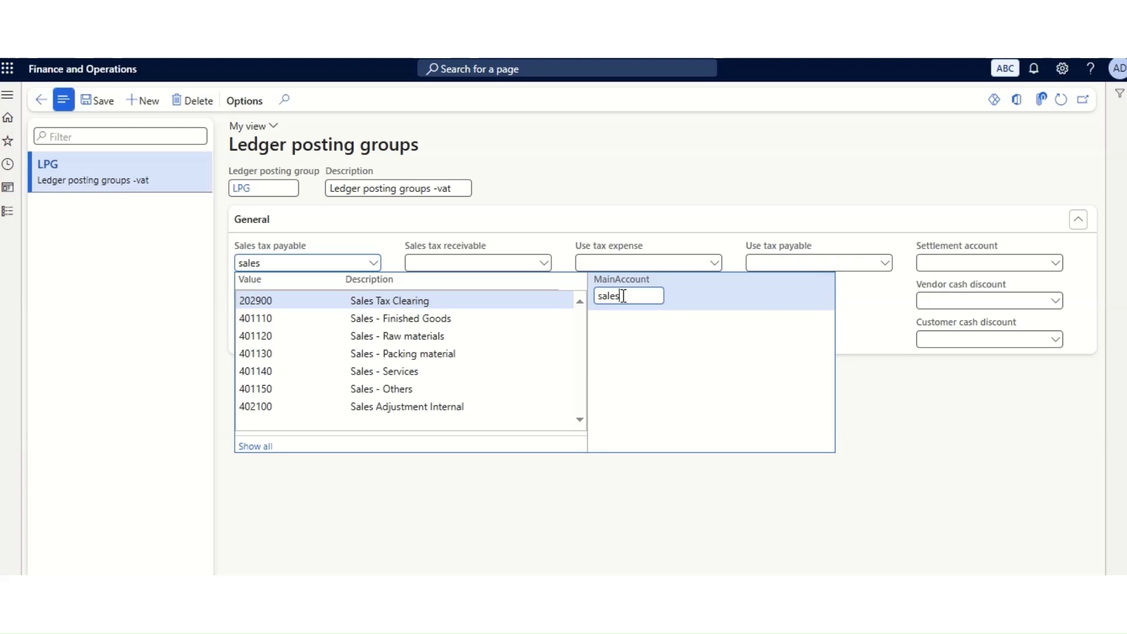
pyautogui.press('BackSpace')
pyautogui.press('BackSpace')
pyautogui.press('BackSpace')
pyautogui.press('BackSpace')
pyautogui.press('BackSpace')
pyautogui.write('tax')
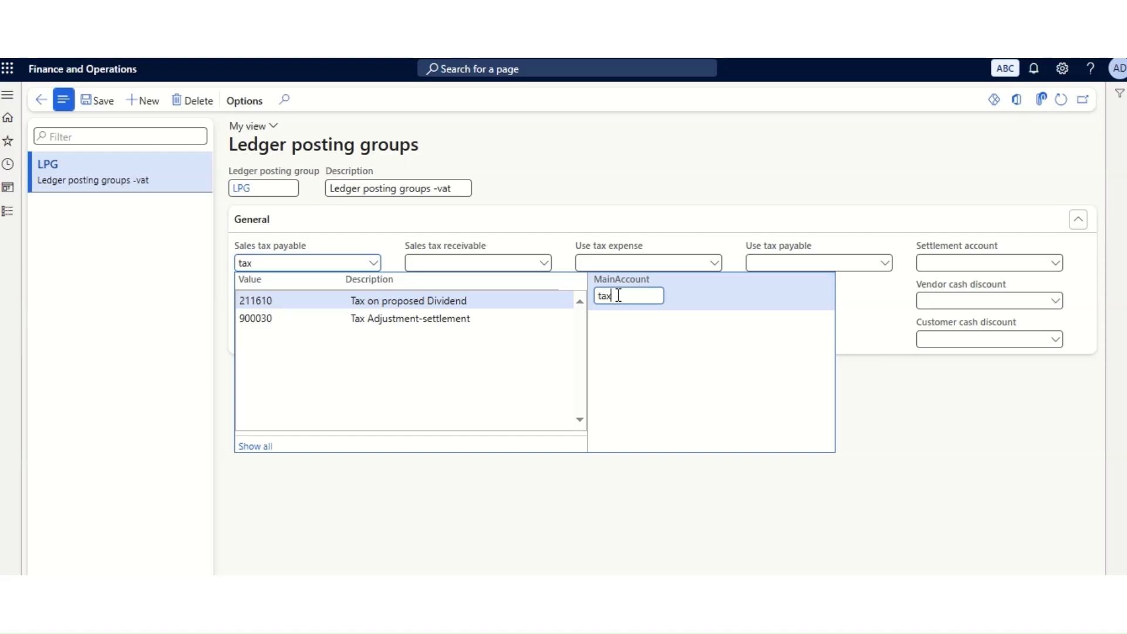
# Search the sales tax payable main accounts for "payab", shorten the term to "pay", and leave the lookup.
pyautogui.press('BackSpace')
pyautogui.press('BackSpace')
pyautogui.press('BackSpace')
pyautogui.write('pa')
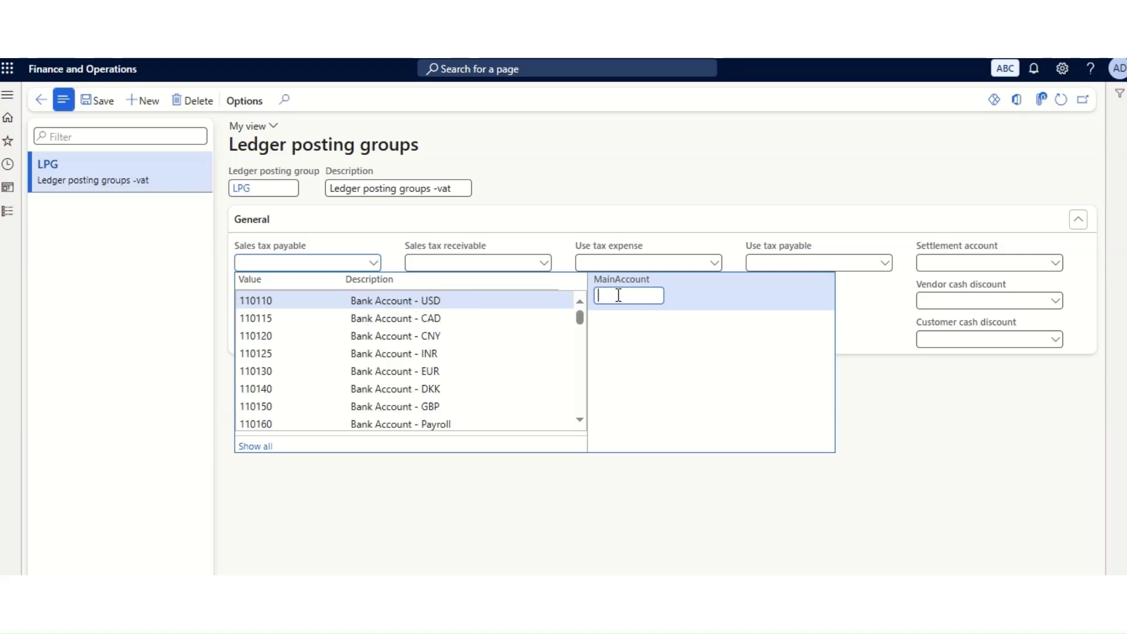
pyautogui.write('yab')
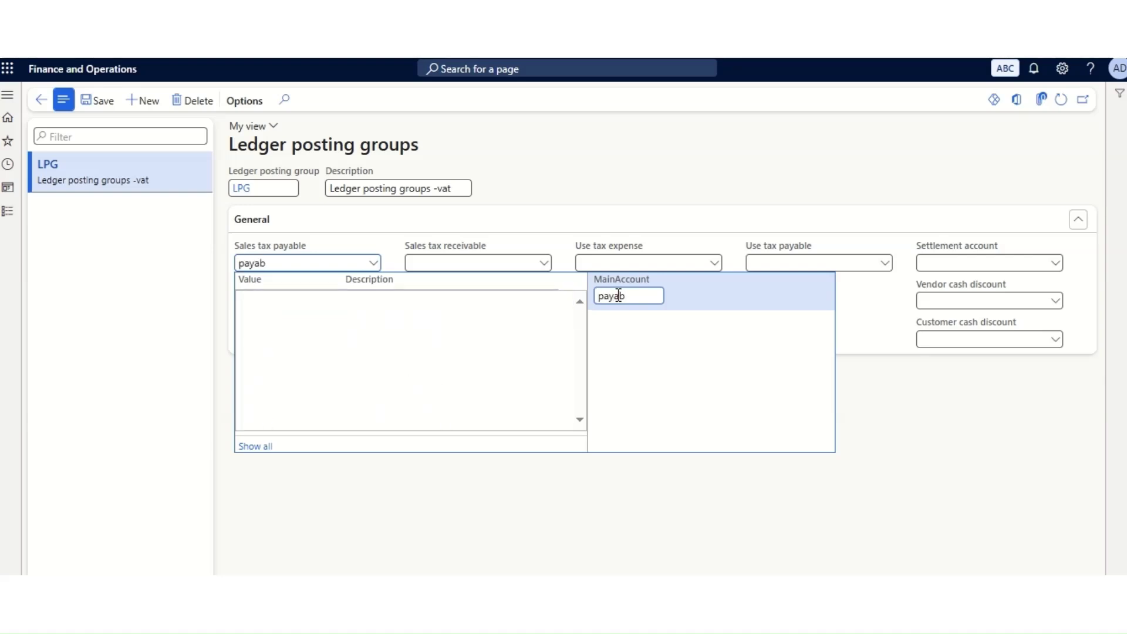
pyautogui.press('BackSpace')
pyautogui.press('BackSpace')
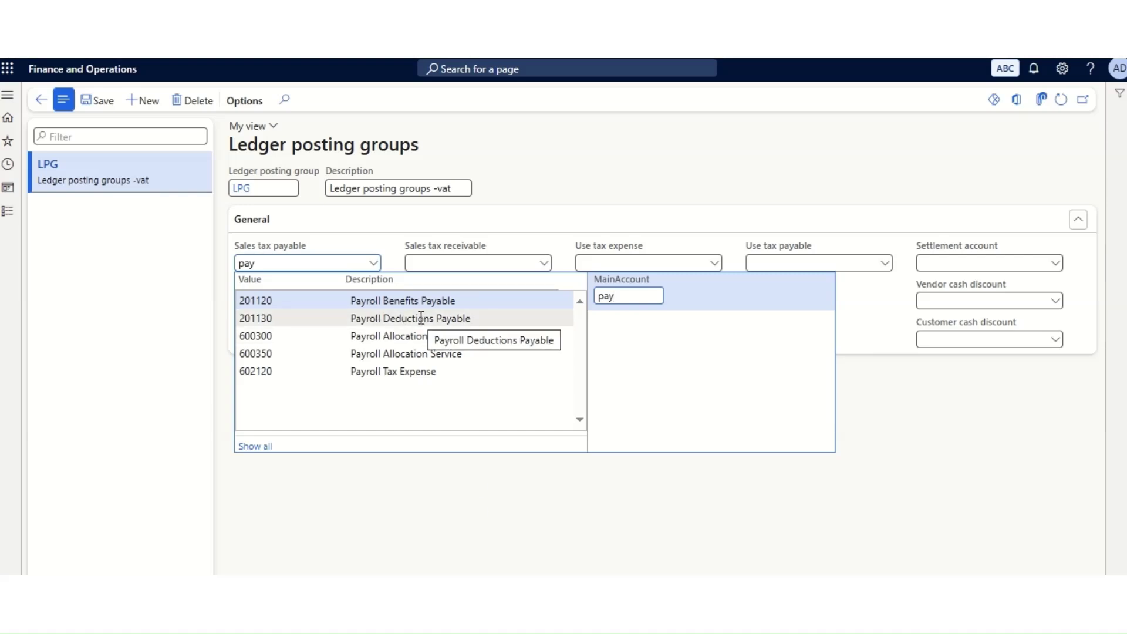
pyautogui.click(514, 506)
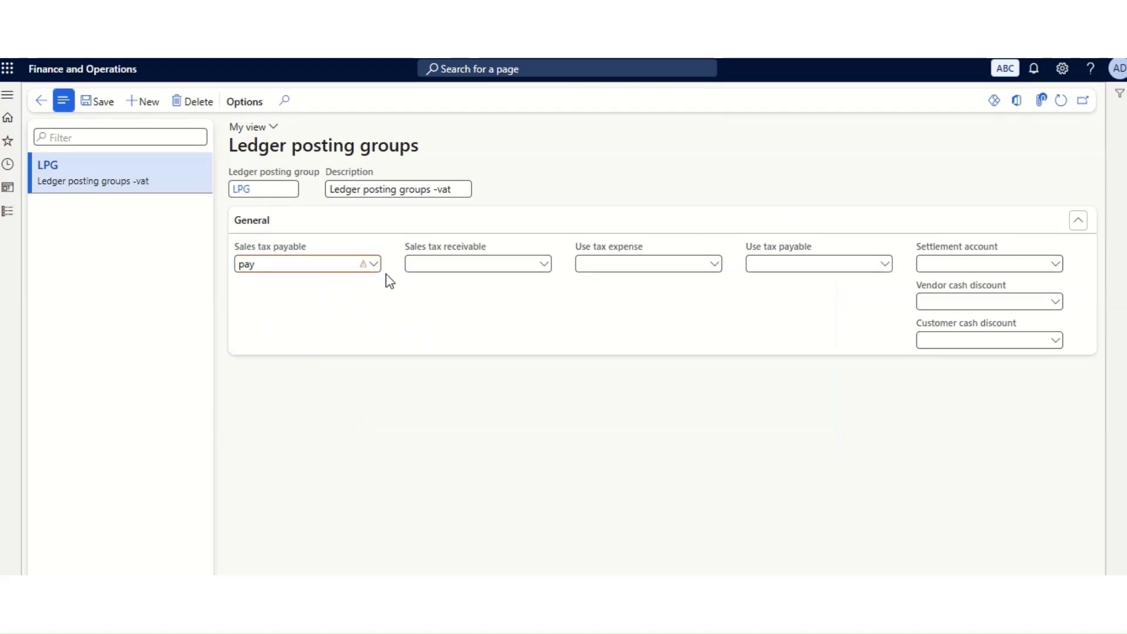
# Open the main account details from the Sales tax payable field, find the VAT PAYABLE account, select its number, and return to the posting group.
pyautogui.rightClick(374, 286)
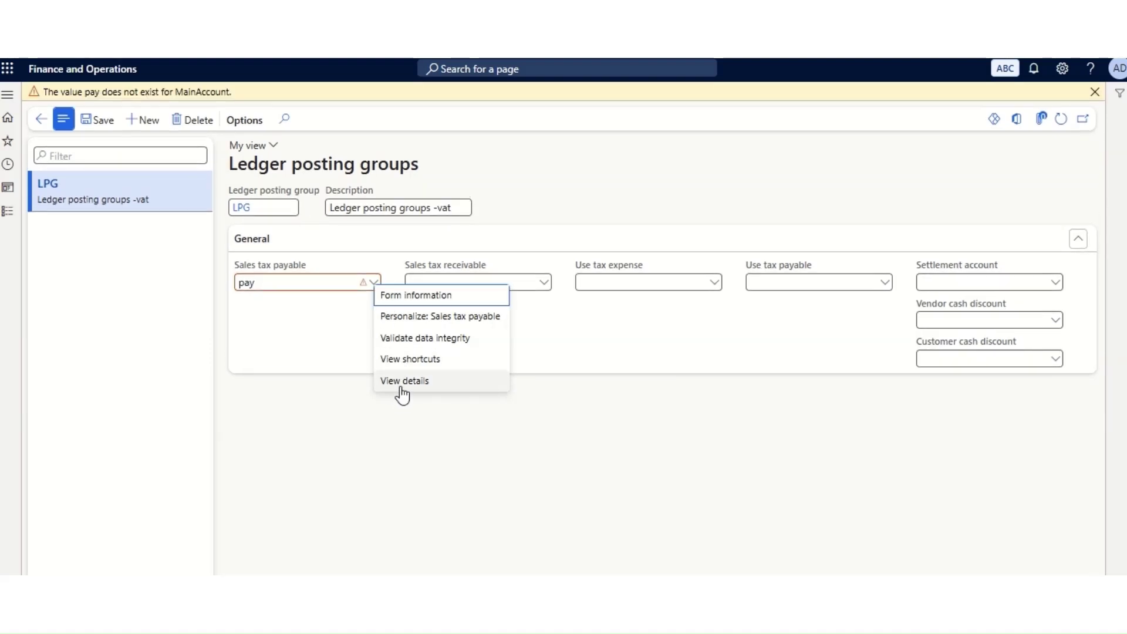
pyautogui.click(400, 387)
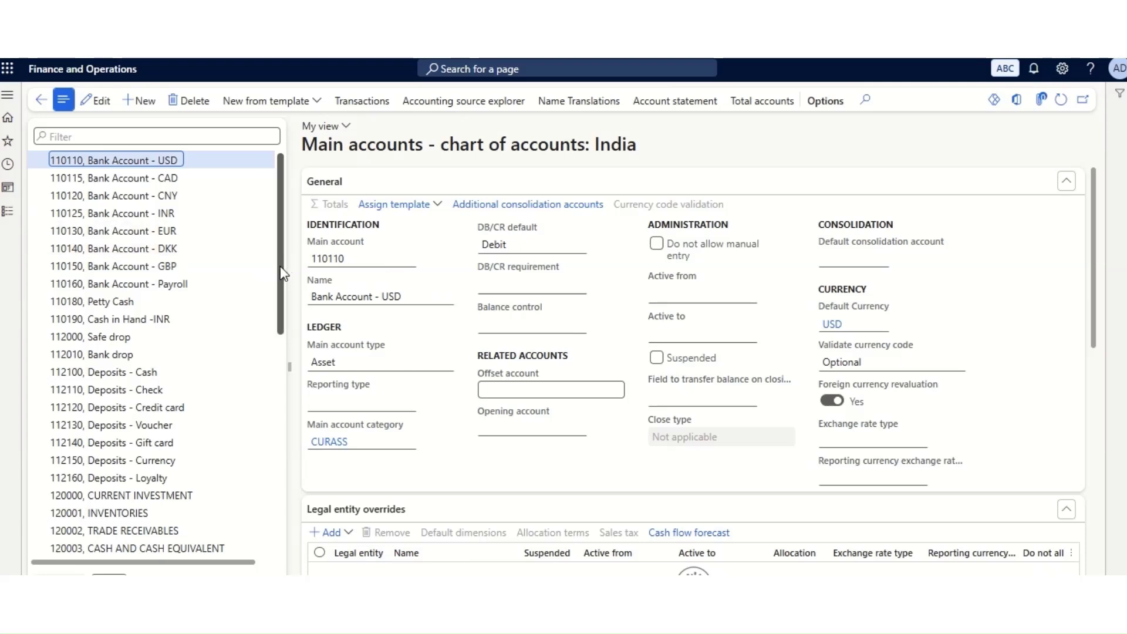
pyautogui.moveTo(282, 271); pyautogui.dragTo(273, 545)
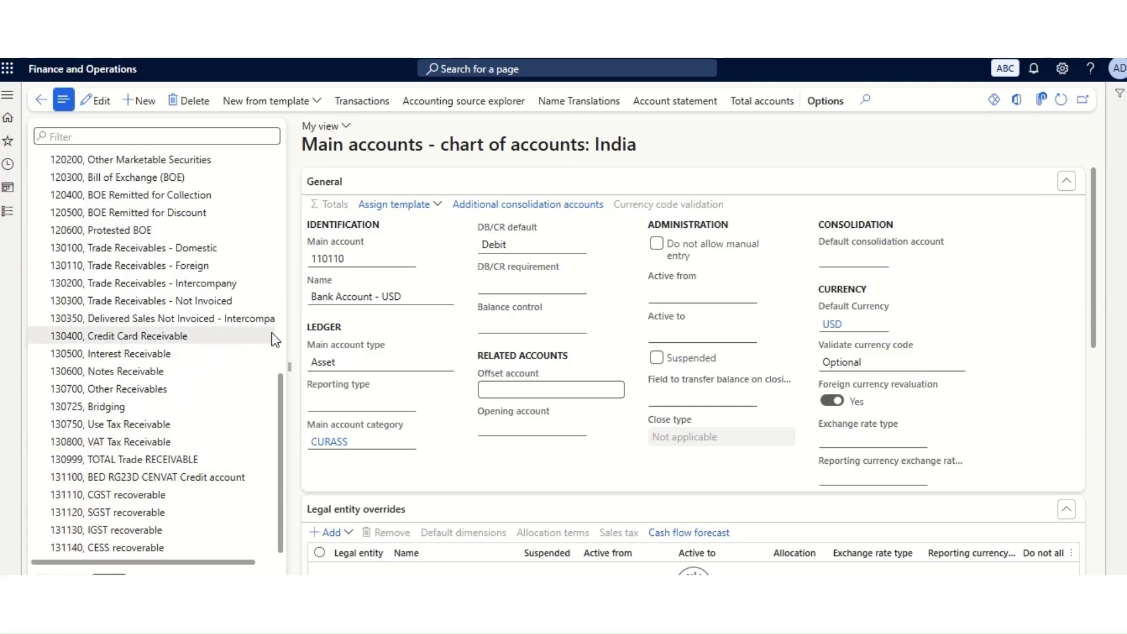
pyautogui.moveTo(298, 399); pyautogui.dragTo(282, 475)
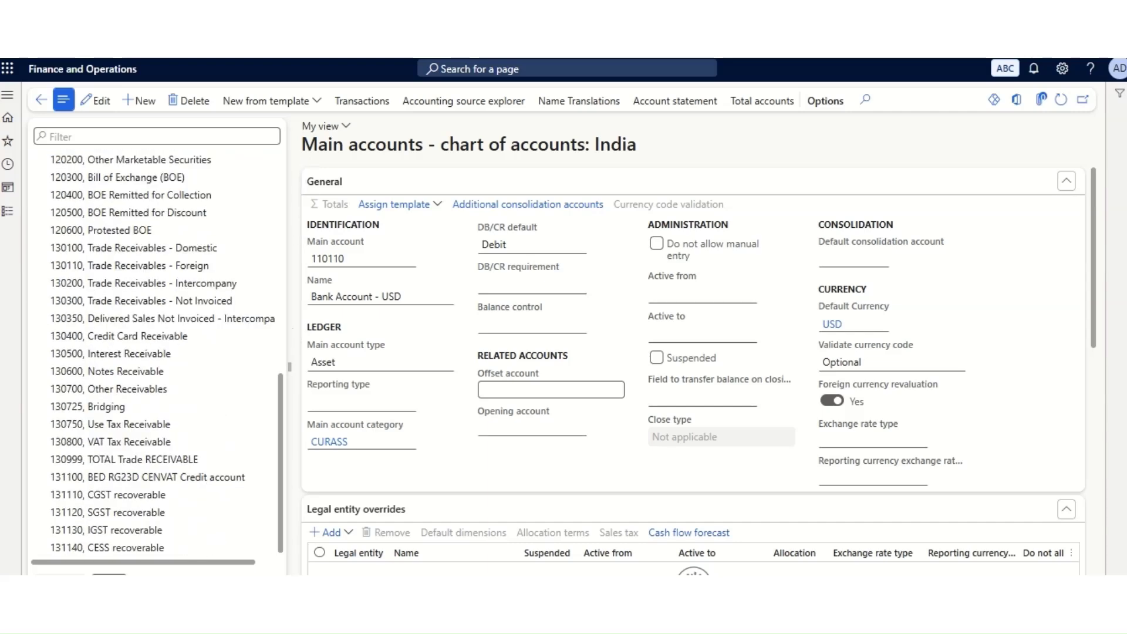
pyautogui.click(109, 578)
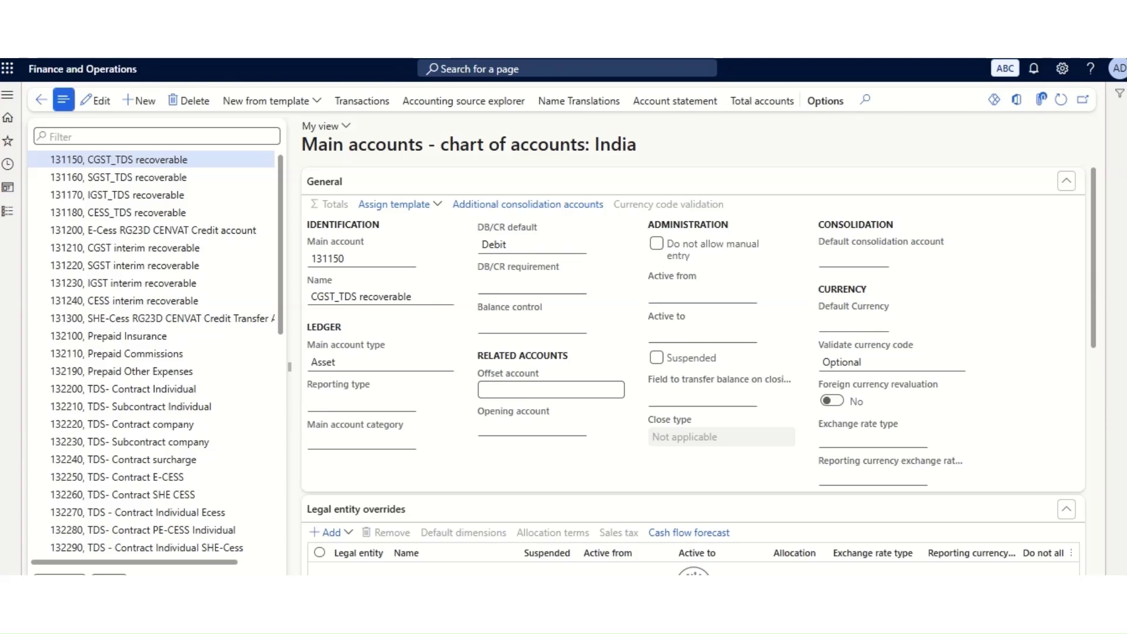
pyautogui.click(109, 578)
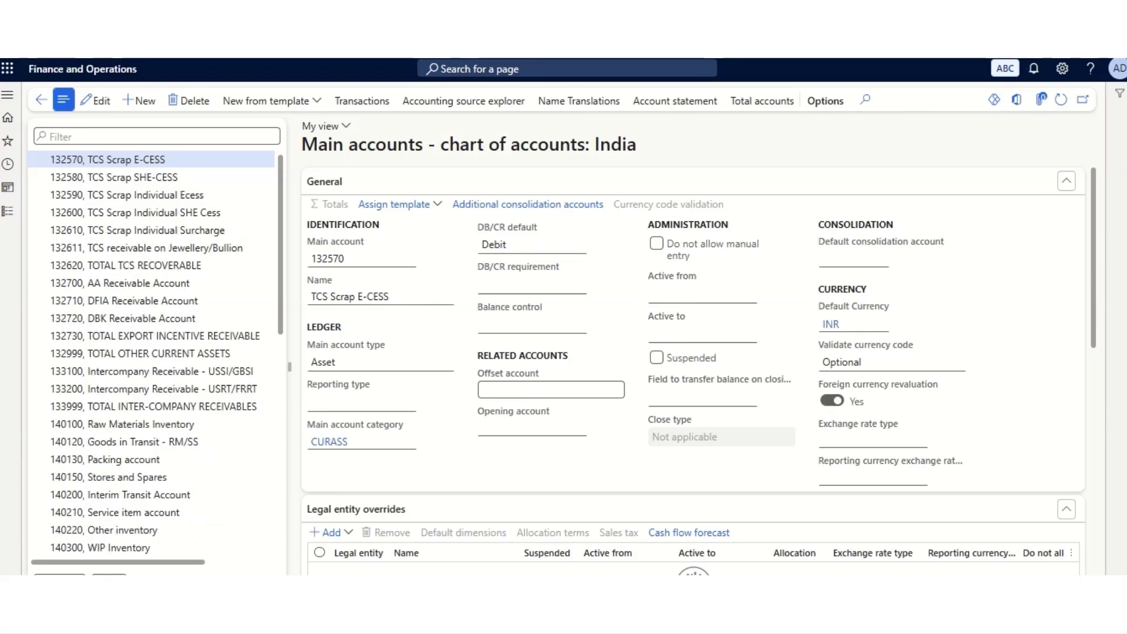
pyautogui.click(109, 578)
pyautogui.click(109, 579)
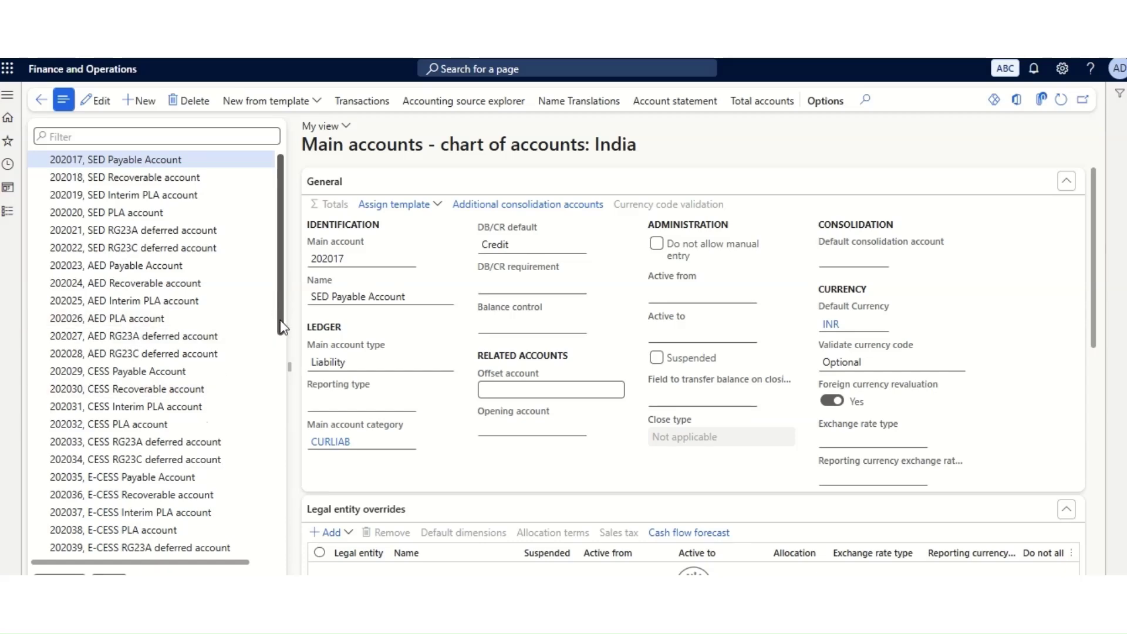
pyautogui.moveTo(281, 322); pyautogui.dragTo(272, 523)
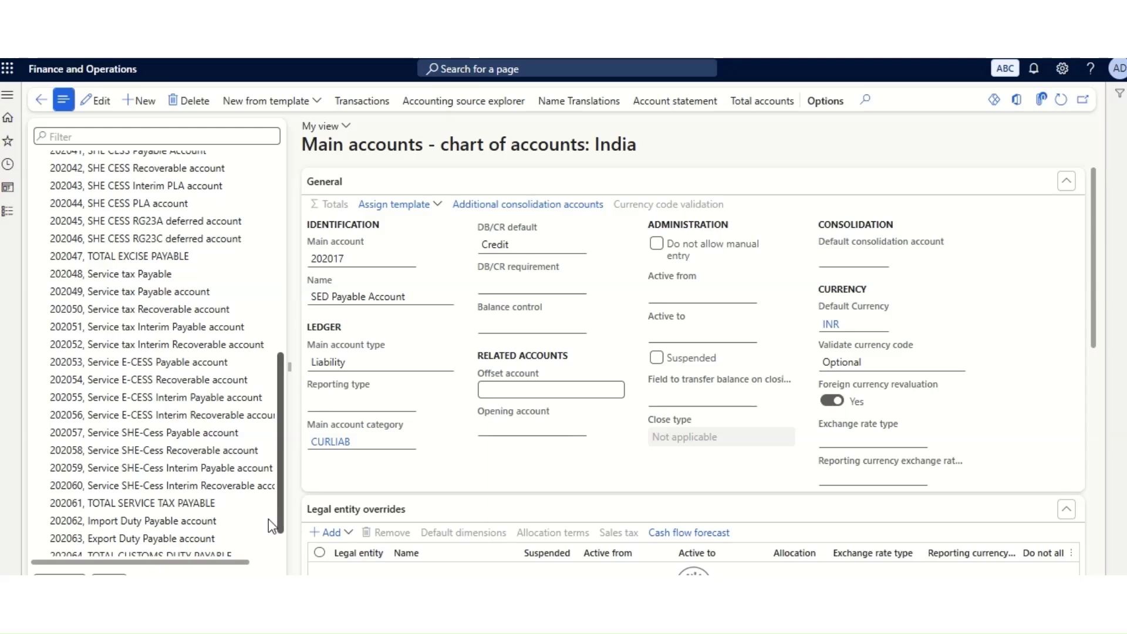
pyautogui.moveTo(269, 524); pyautogui.dragTo(269, 562)
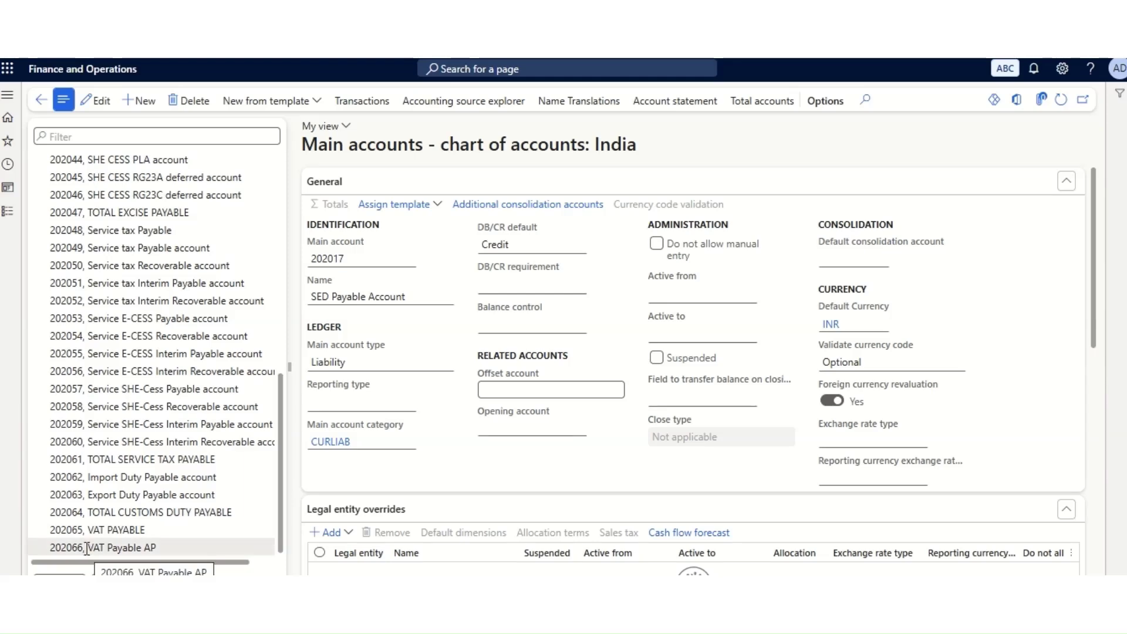
pyautogui.moveTo(83, 530); pyautogui.dragTo(48, 527)
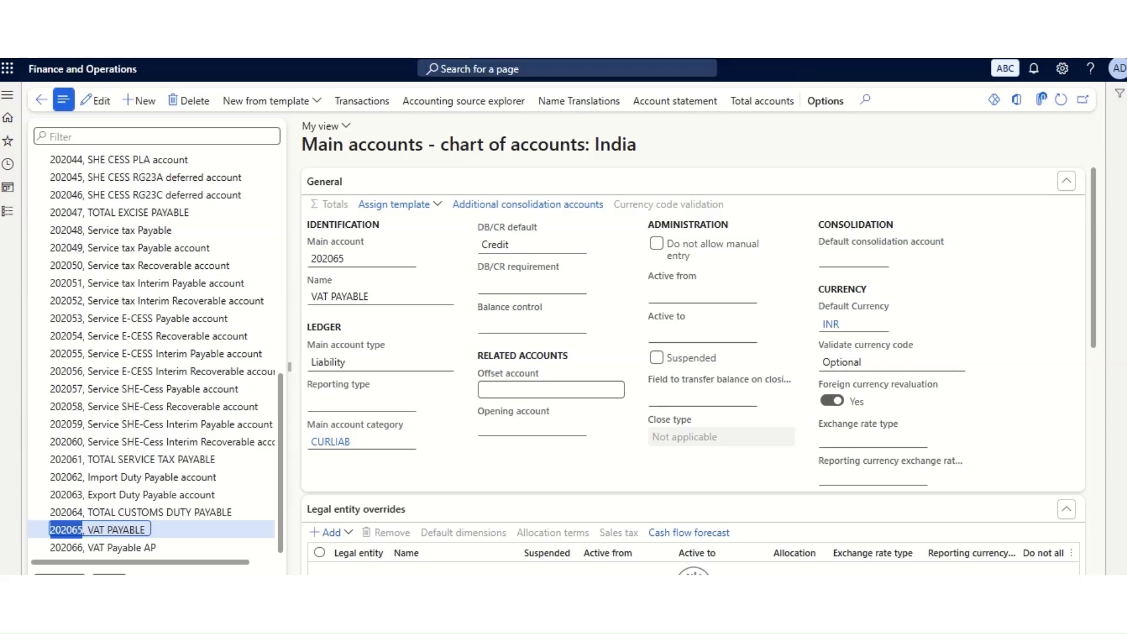
pyautogui.click(41, 100)
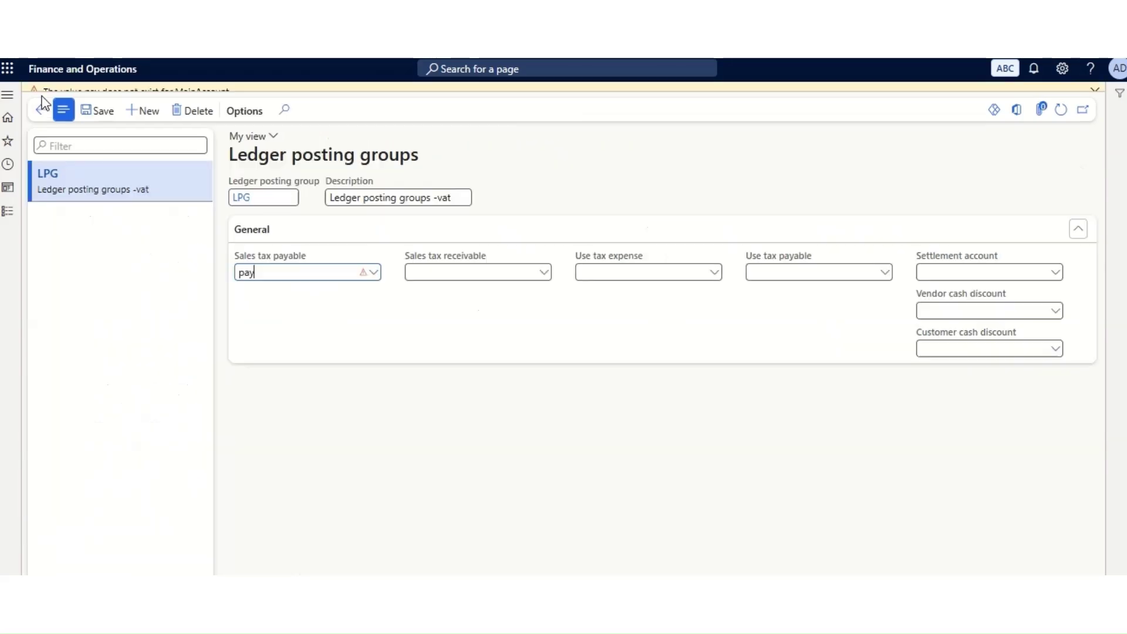
# Set the LPG group's Sales tax payable account to 202065, VAT PAYABLE.
pyautogui.click(371, 283)
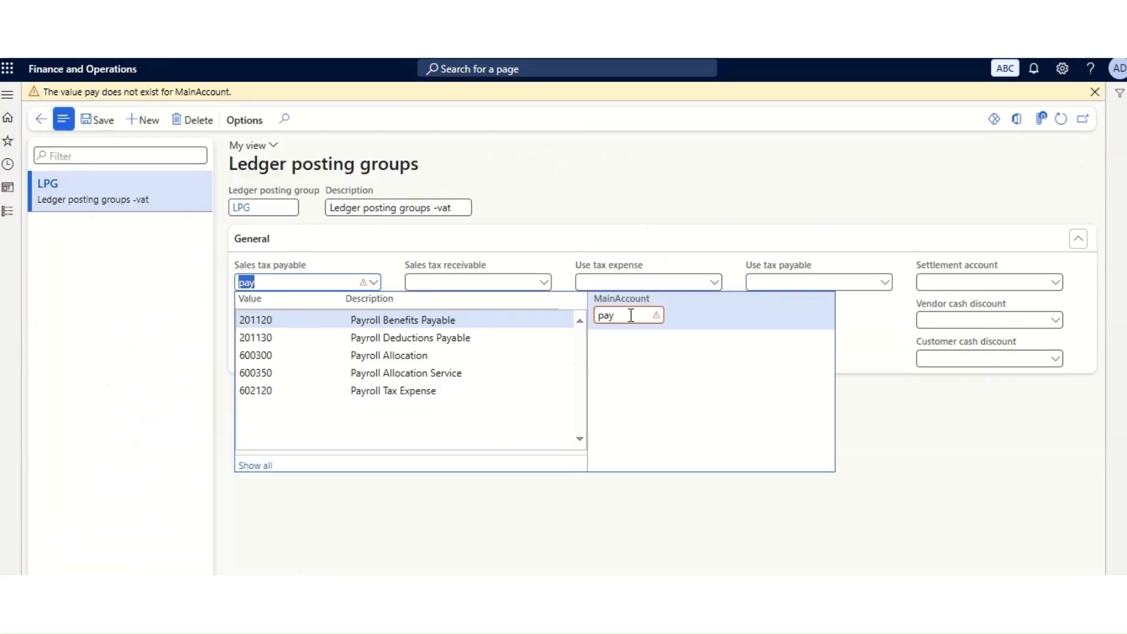
pyautogui.press('BackSpace')
pyautogui.press('BackSpace')
pyautogui.press('BackSpace')
pyautogui.write('202065')
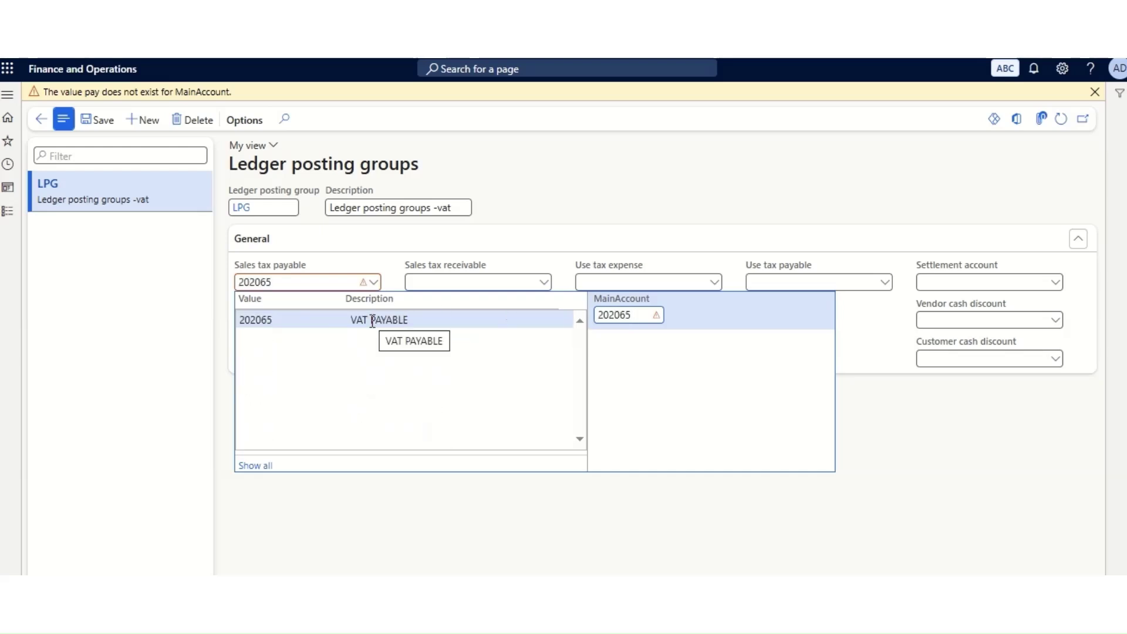
pyautogui.click(372, 321)
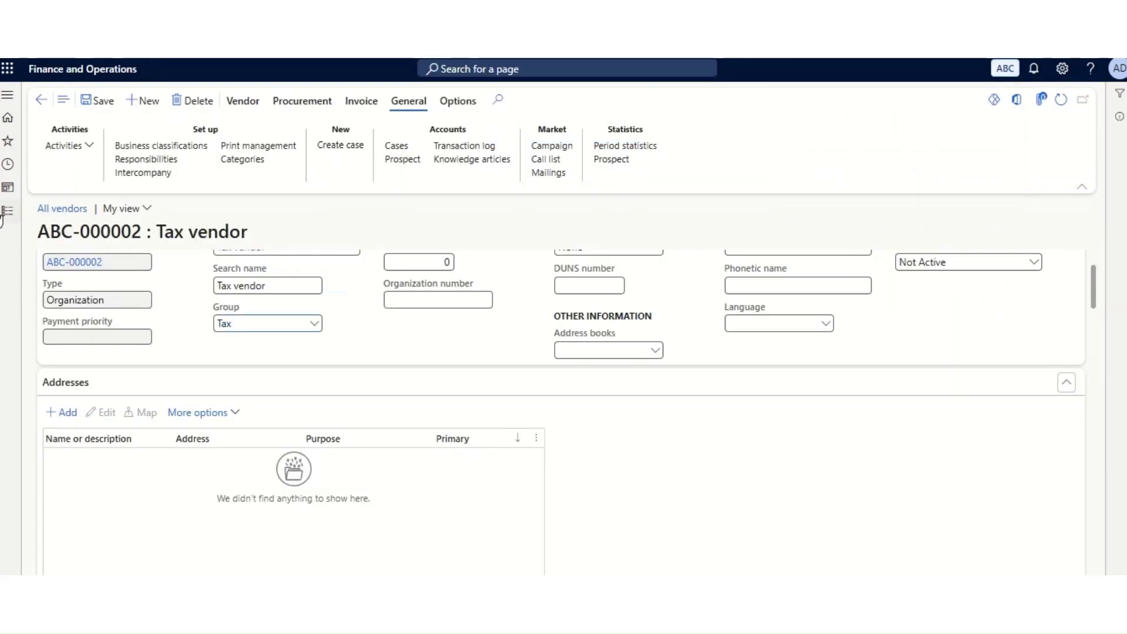
# Switch to the window showing the tax vendor and open the General ledger's main accounts page there.
pyautogui.click(7, 212)
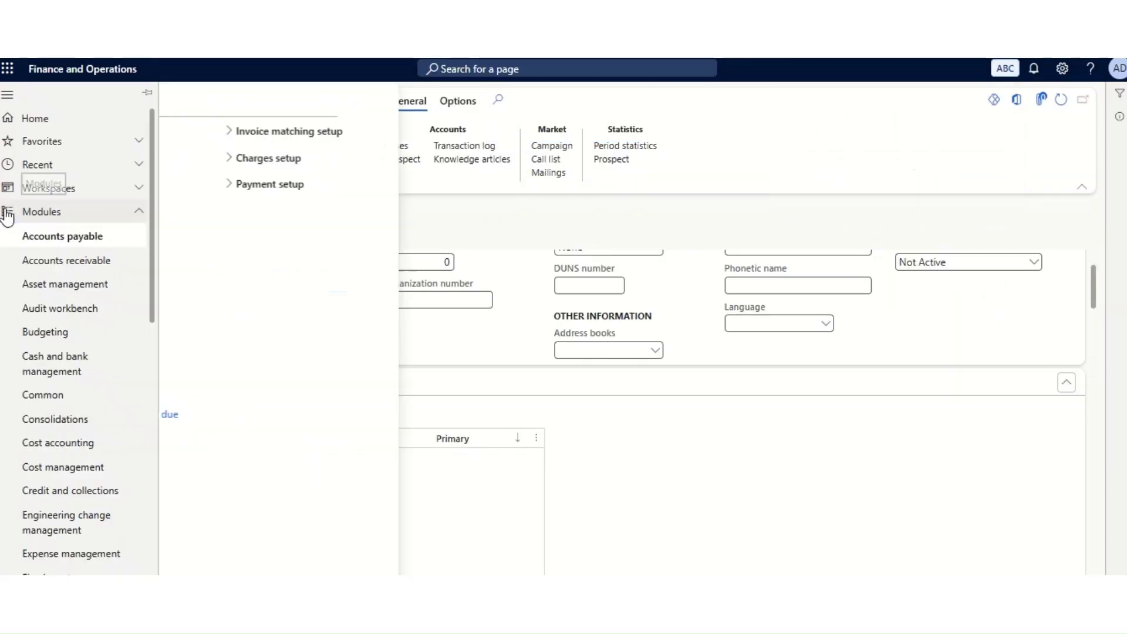
pyautogui.scroll(-10, 110, 335)
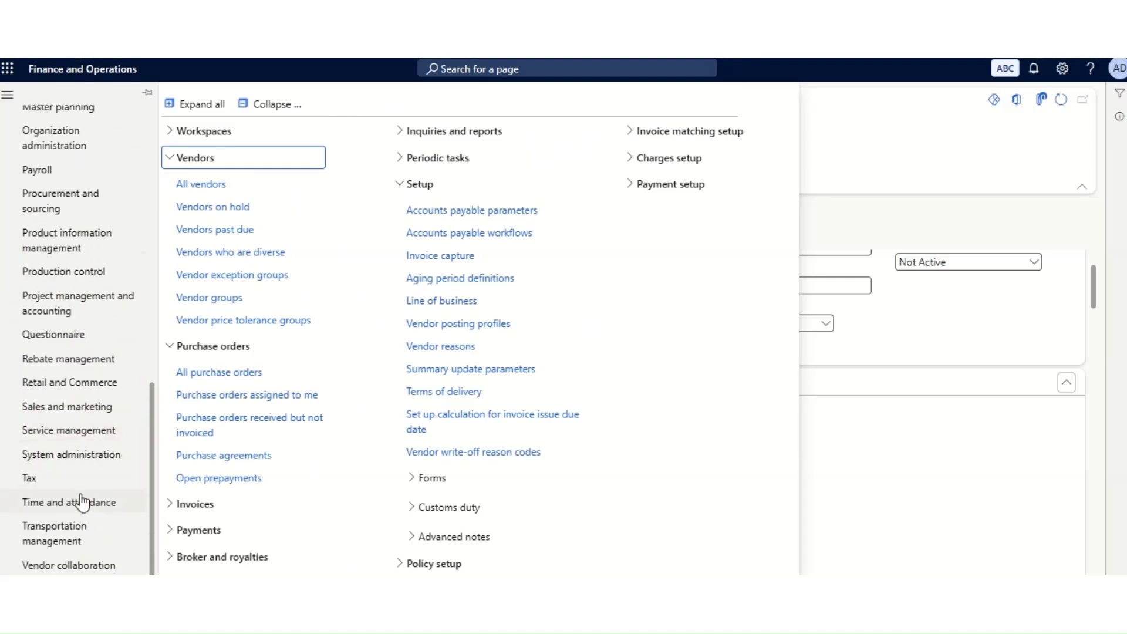
pyautogui.scroll(2, 63, 387)
pyautogui.scroll(1, 63, 382)
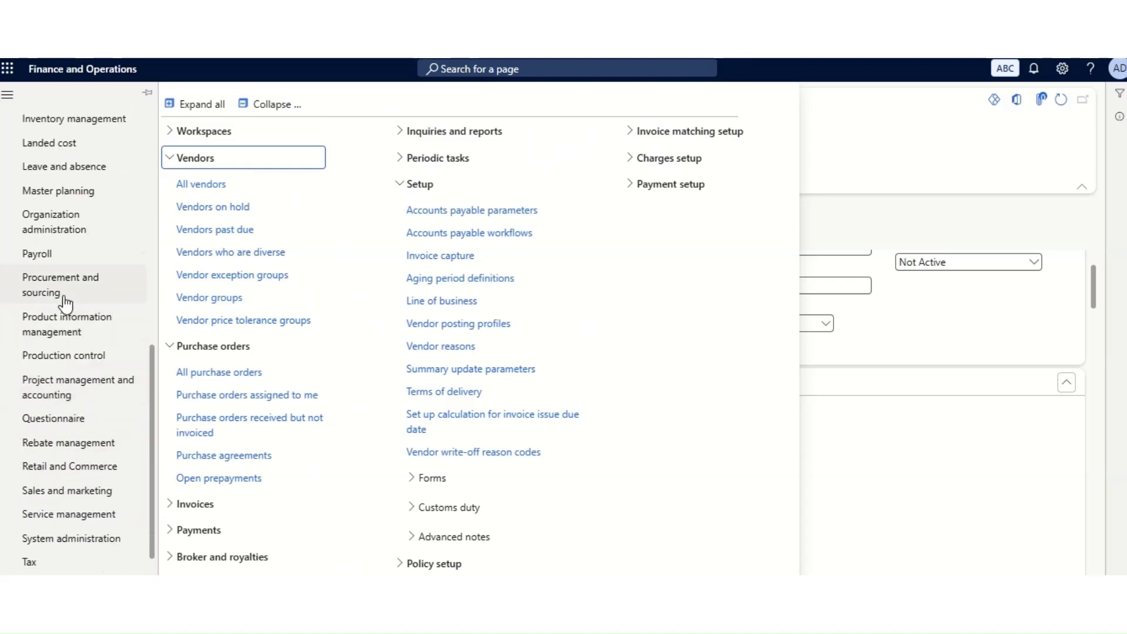
pyautogui.click(70, 224)
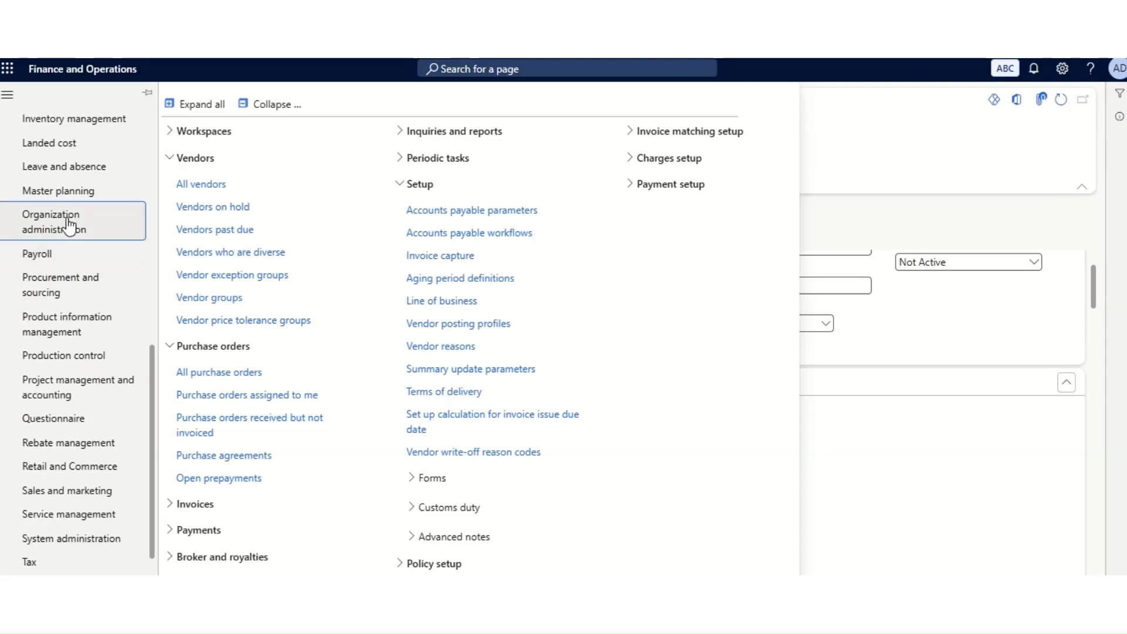
pyautogui.click(276, 104)
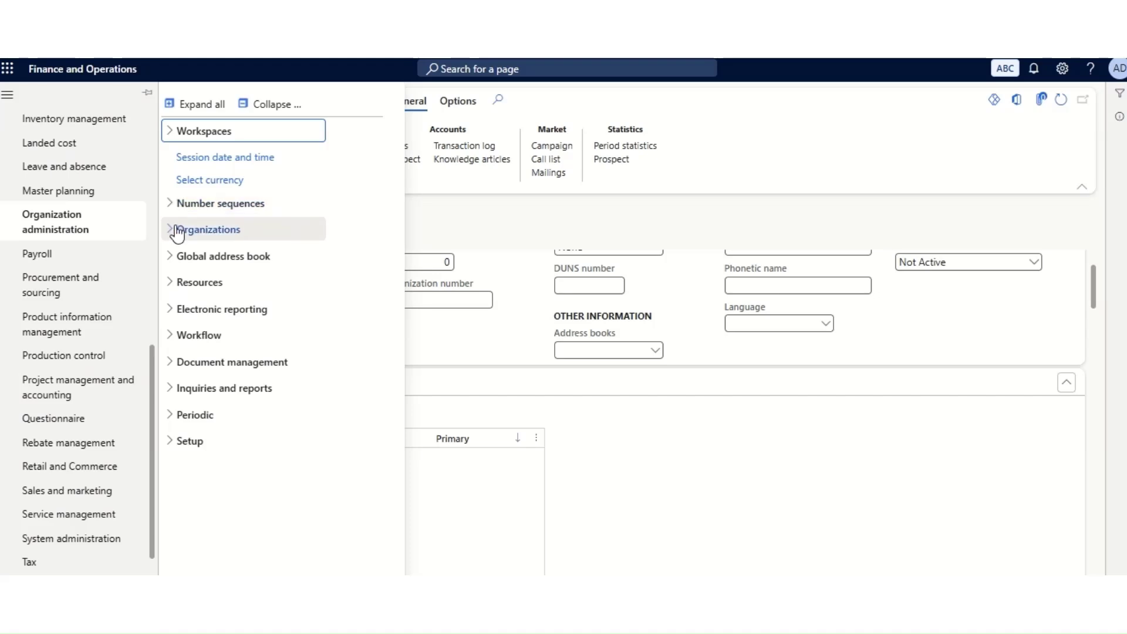
pyautogui.scroll(-3, 55, 491)
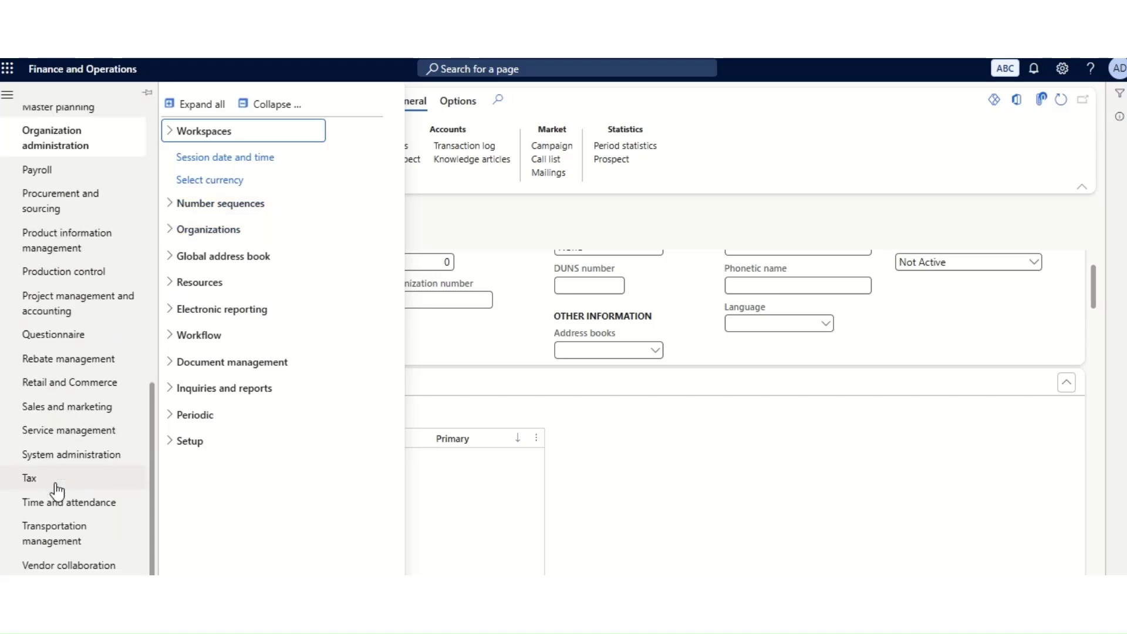
pyautogui.scroll(9, 56, 458)
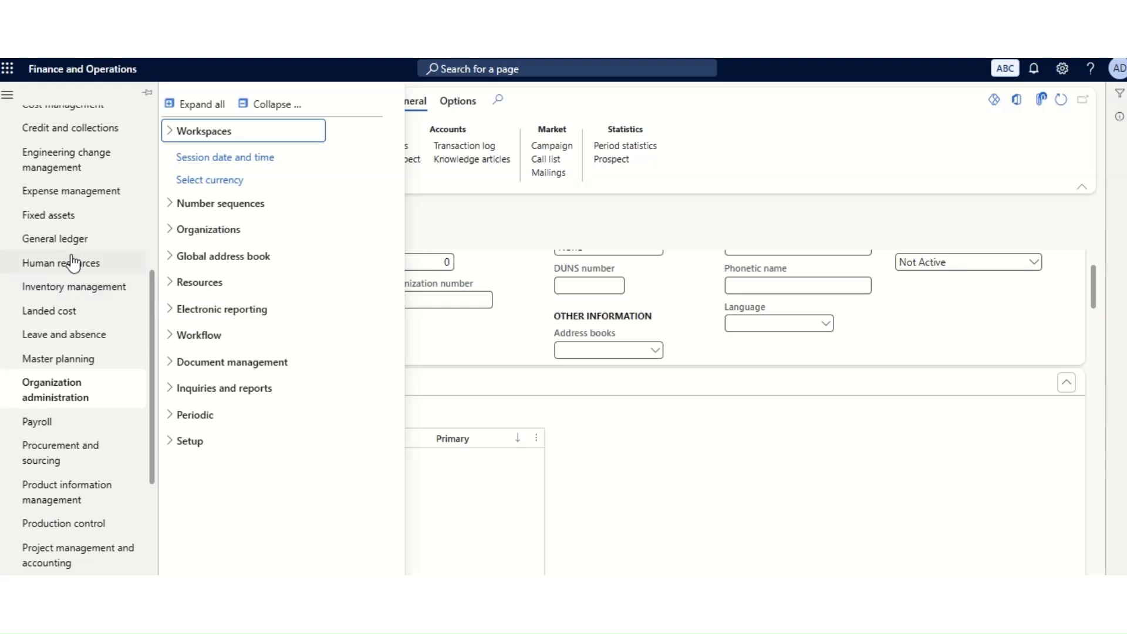
pyautogui.click(69, 239)
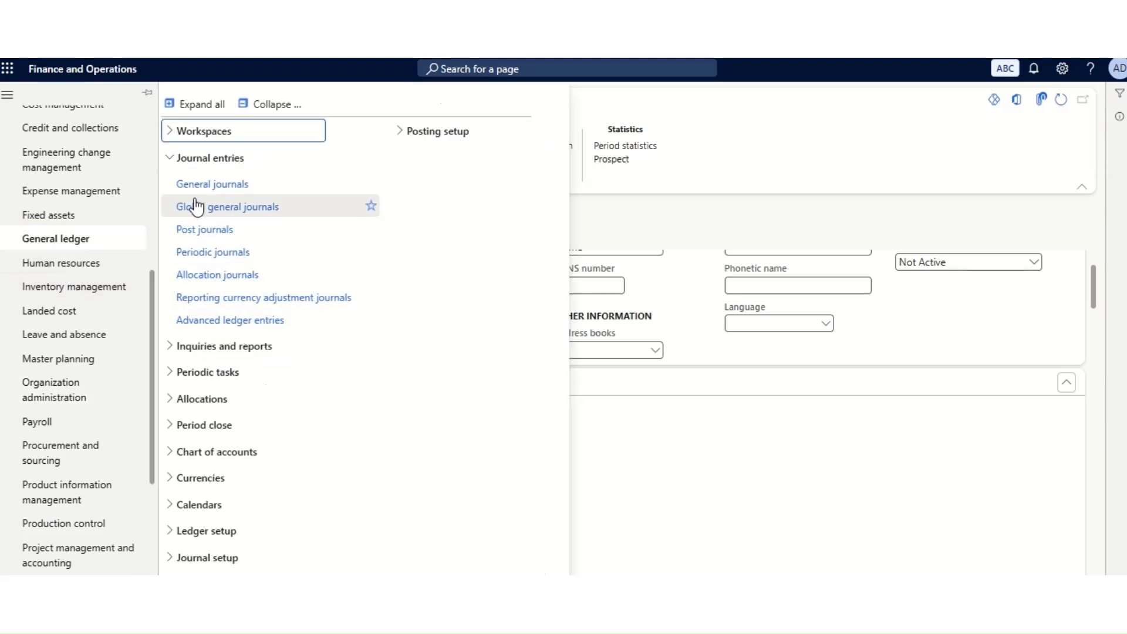
pyautogui.click(172, 455)
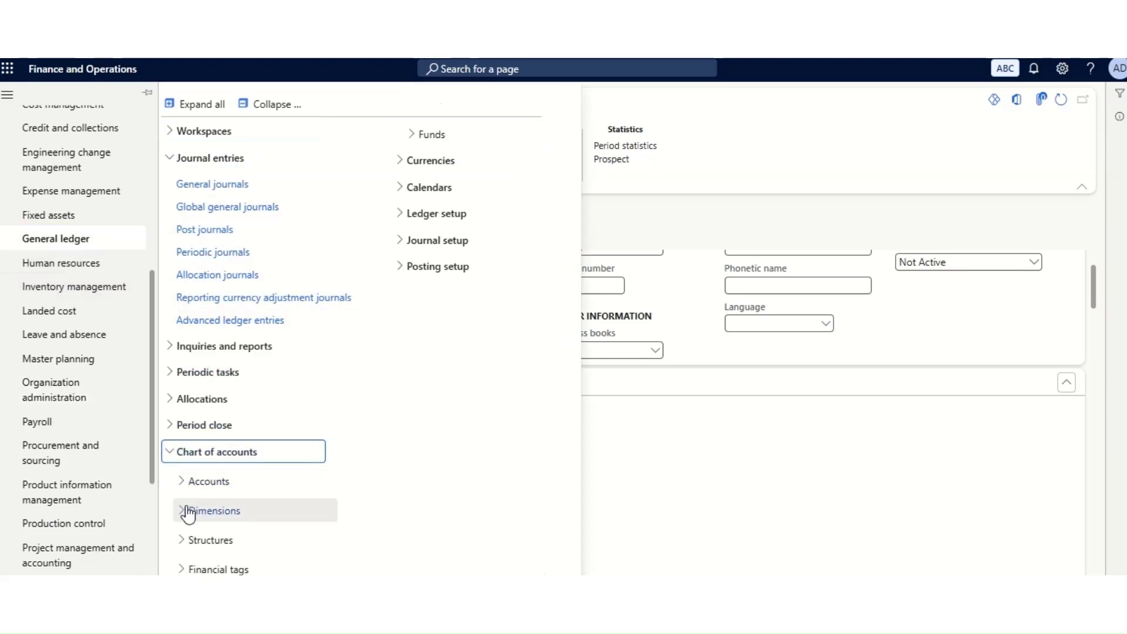
pyautogui.click(185, 484)
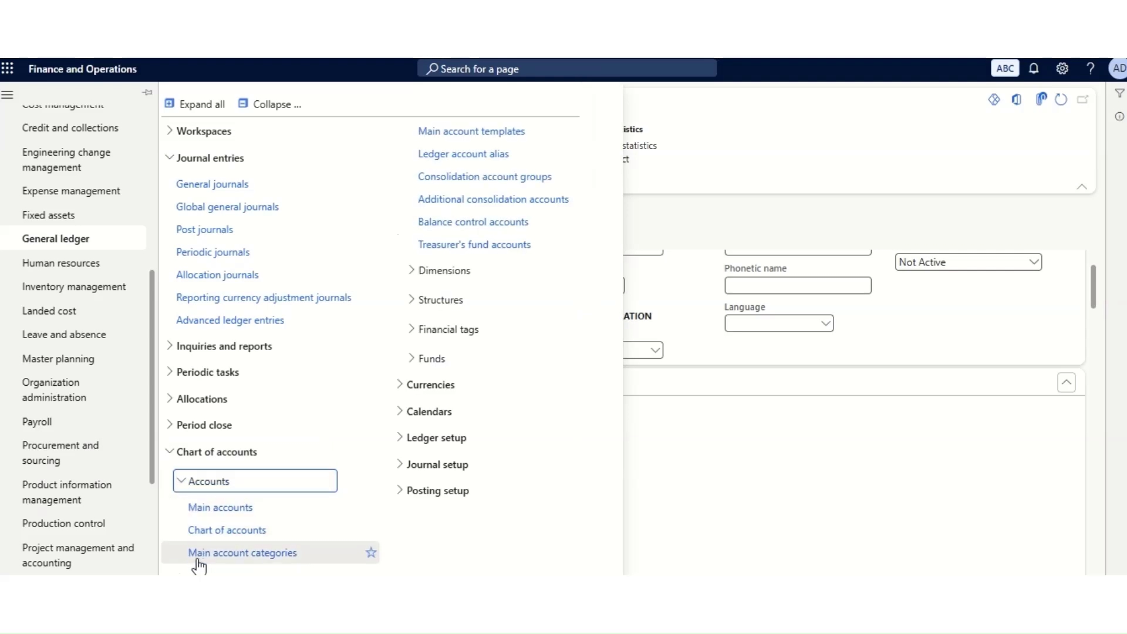
pyautogui.click(212, 515)
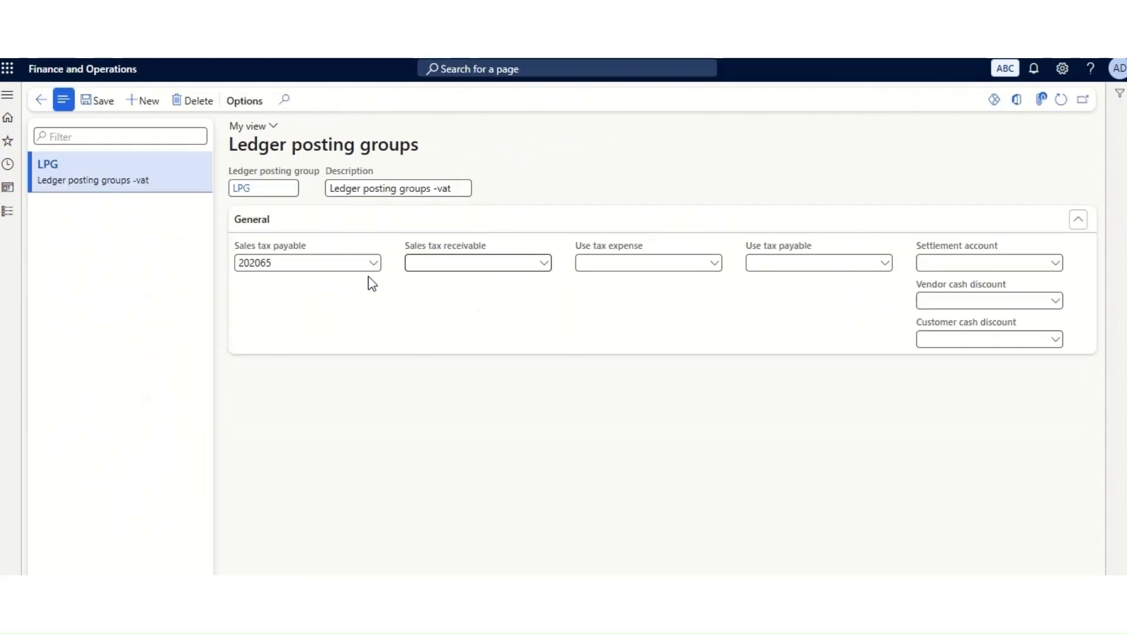
# Copy the Sales tax payable account number 202065 from the LPG group and filter the main accounts by it.
pyautogui.moveTo(281, 262); pyautogui.dragTo(221, 266)
pyautogui.hotkey('ctrl', 'c')
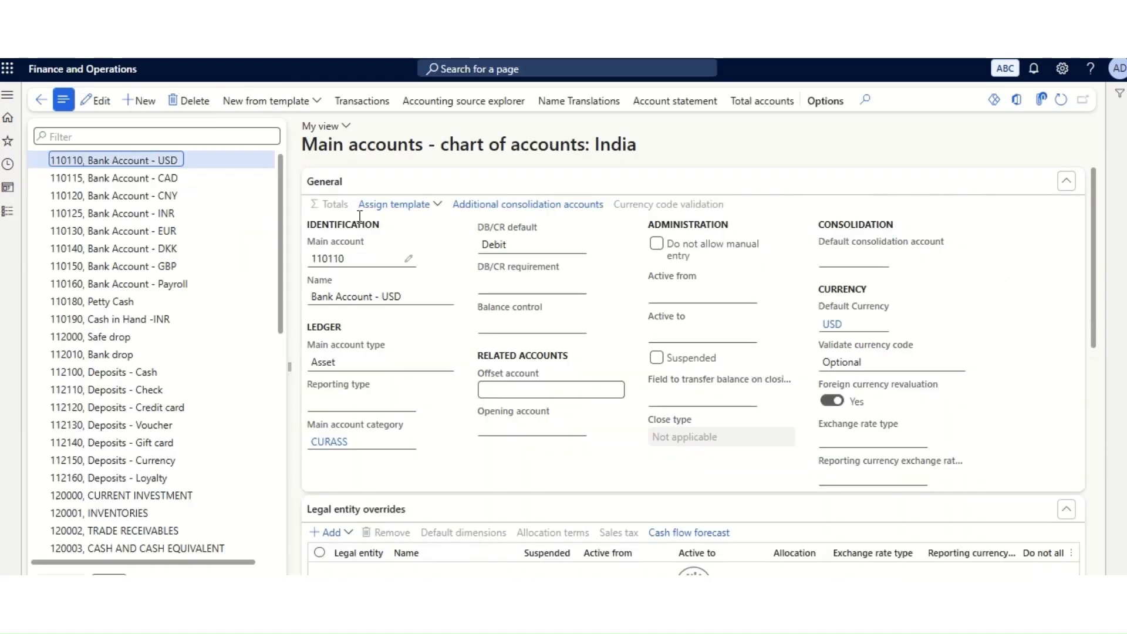
pyautogui.click(166, 137)
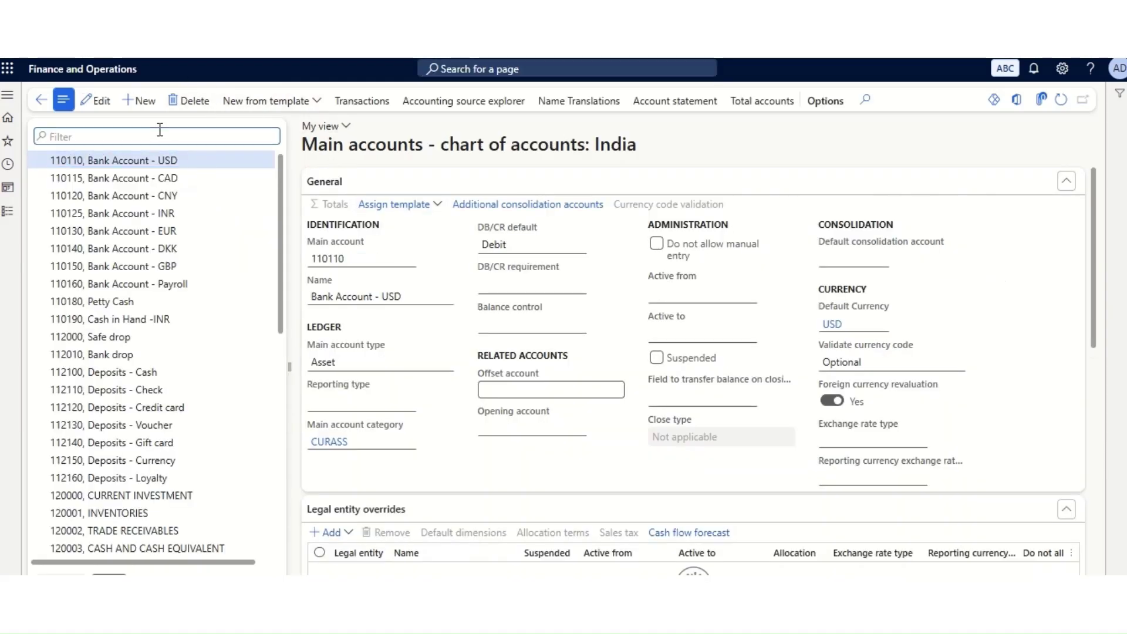
pyautogui.hotkey('ctrl', 'v')
pyautogui.hotkey('ctrl', 'a')
pyautogui.press('Return')
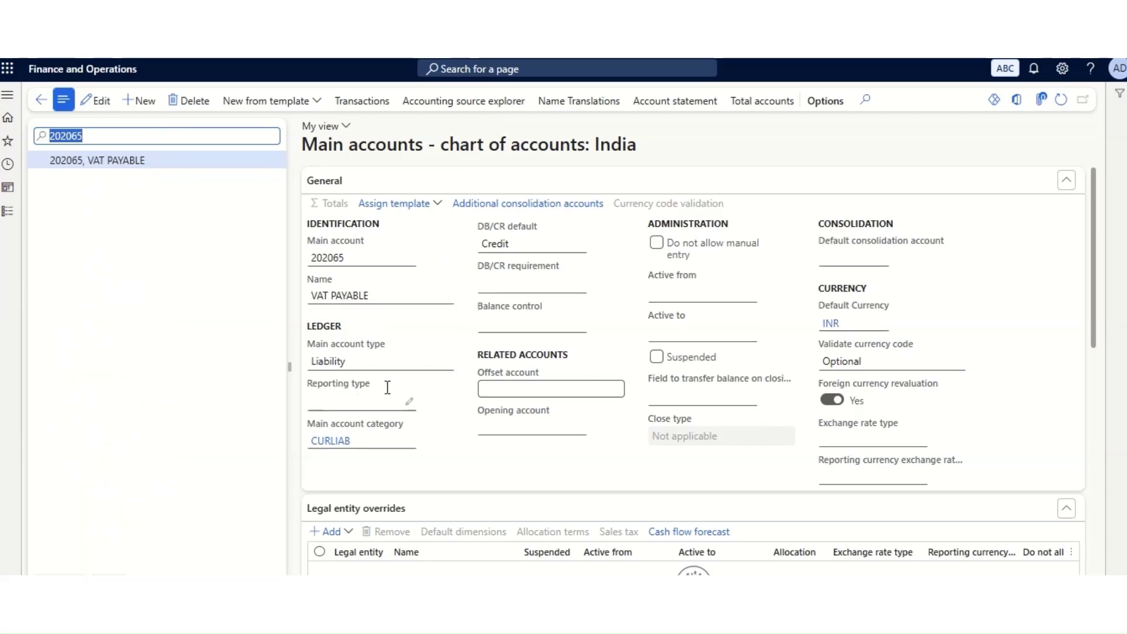
# Set the posting type of main account 202065, VAT PAYABLE, to Sales Tax in its posting validation and save the account.
pyautogui.scroll(-3, 388, 388)
pyautogui.scroll(-6, 571, 411)
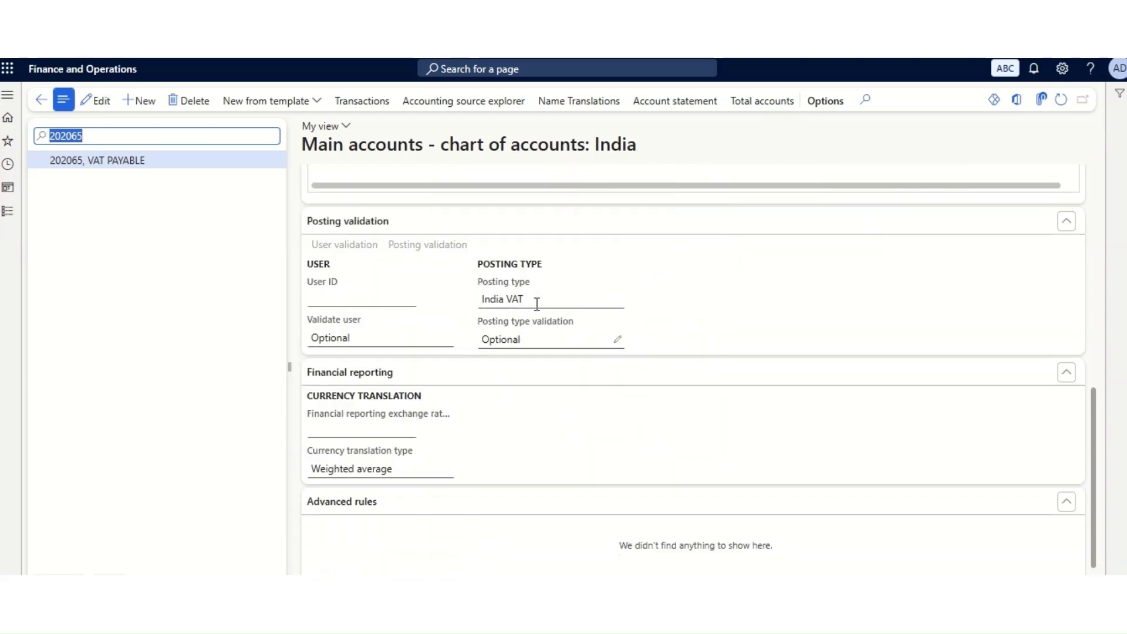
pyautogui.moveTo(492, 283)
pyautogui.click(618, 301)
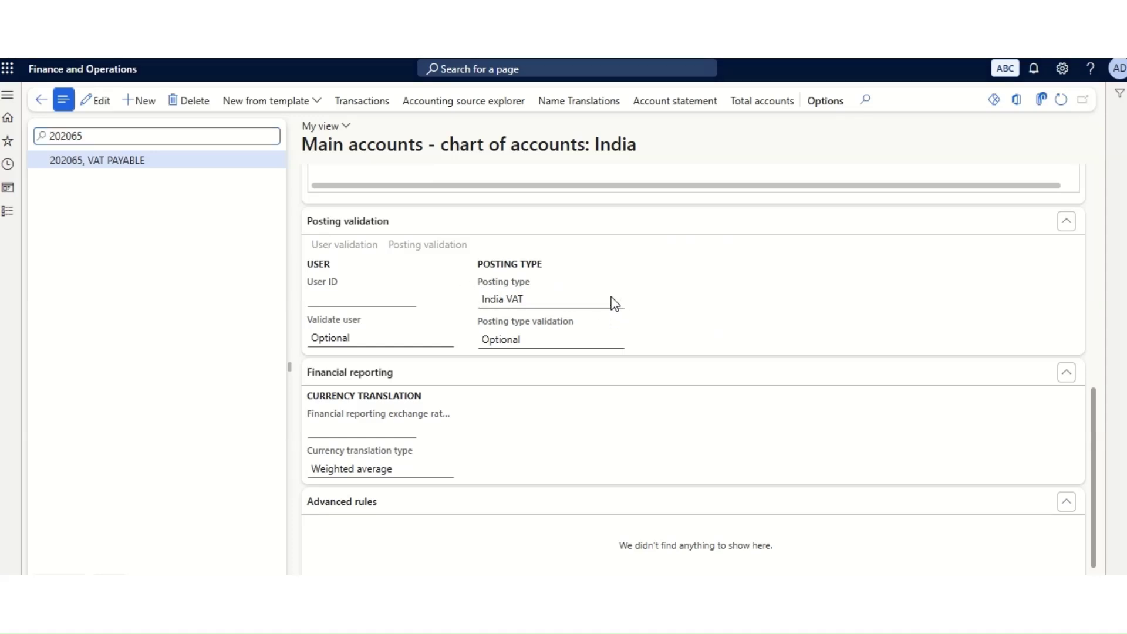
pyautogui.click(617, 300)
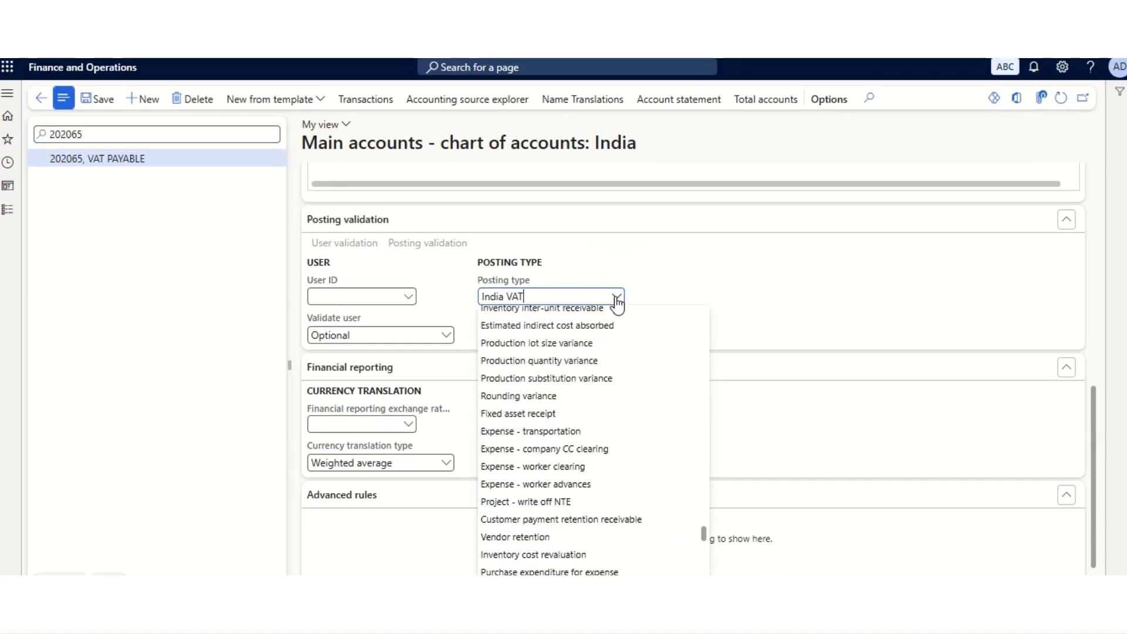
pyautogui.press('BackSpace')
pyautogui.press('BackSpace')
pyautogui.press('BackSpace')
pyautogui.press('BackSpace')
pyautogui.press('BackSpace')
pyautogui.press('BackSpace')
pyautogui.press('BackSpace')
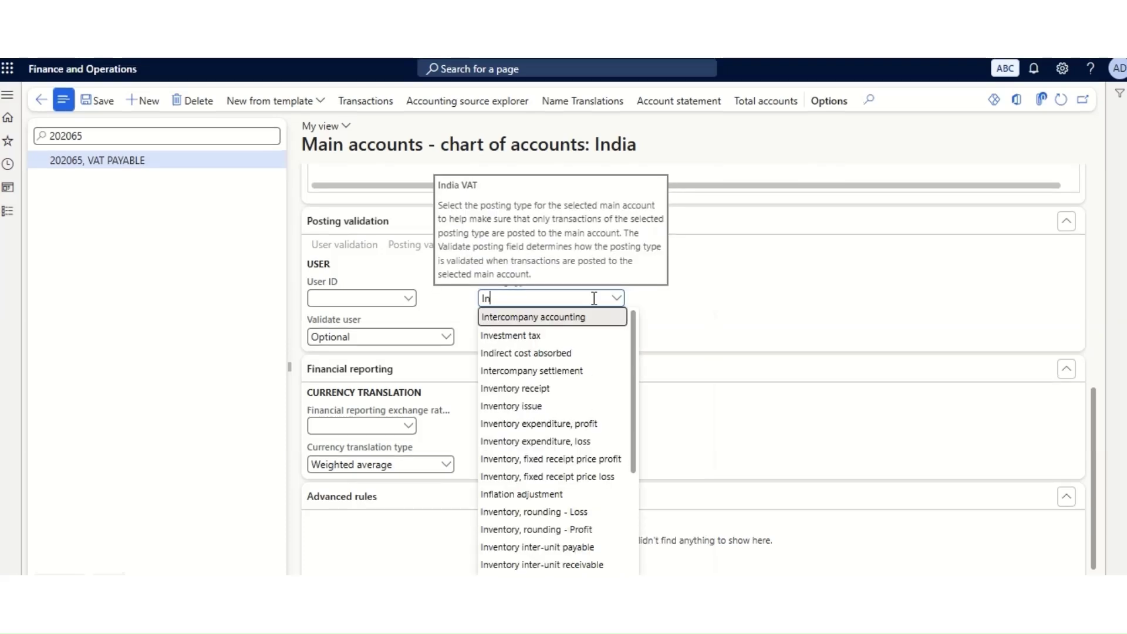
pyautogui.press('BackSpace')
pyautogui.press('BackSpace')
pyautogui.write('sal')
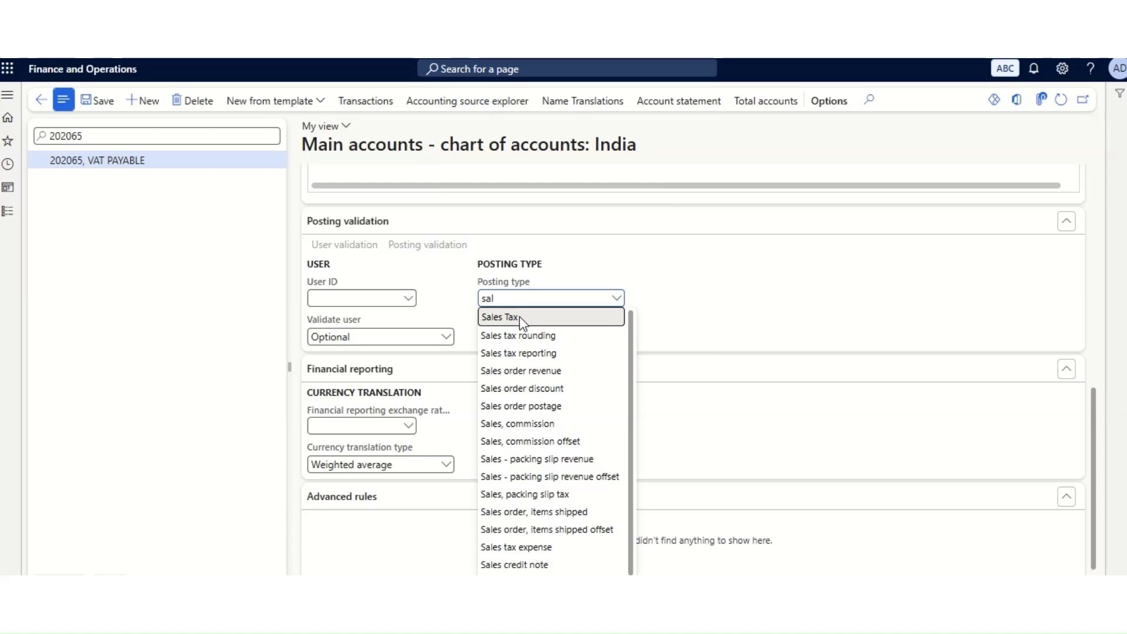
pyautogui.click(516, 318)
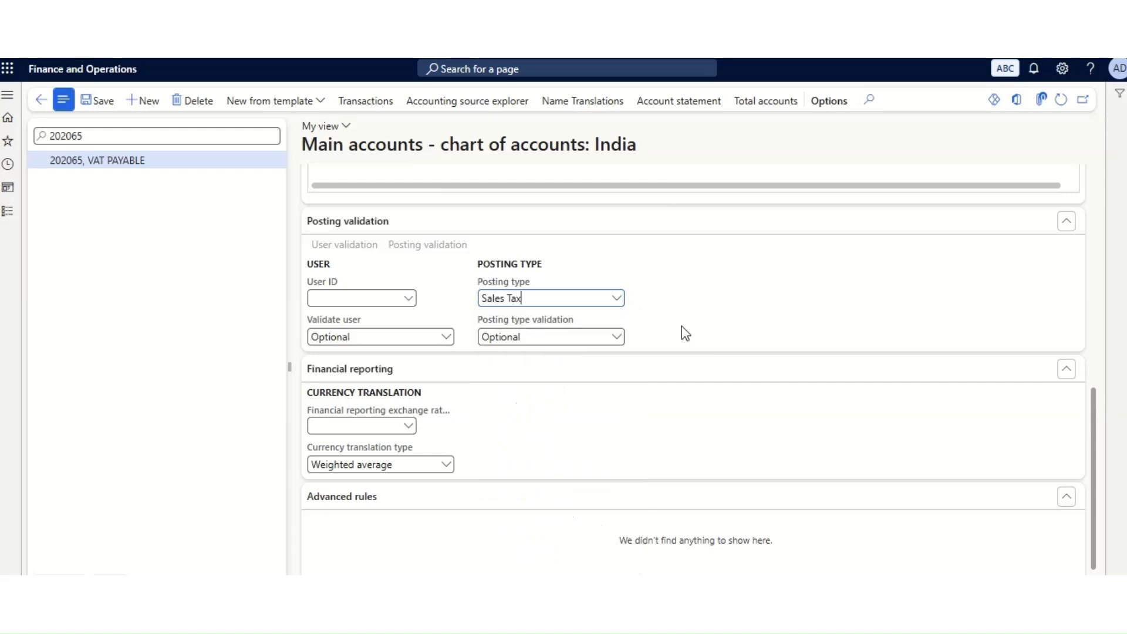
pyautogui.click(99, 100)
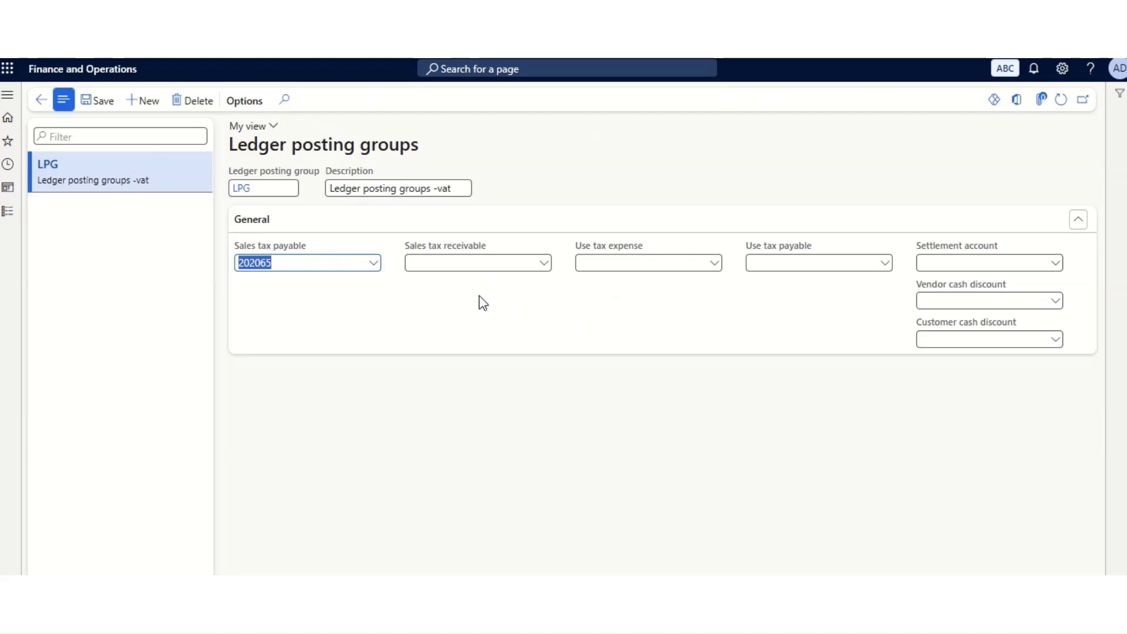
# Set the LPG group's Sales tax receivable account to 130800, VAT Tax Receivable.
pyautogui.click(545, 264)
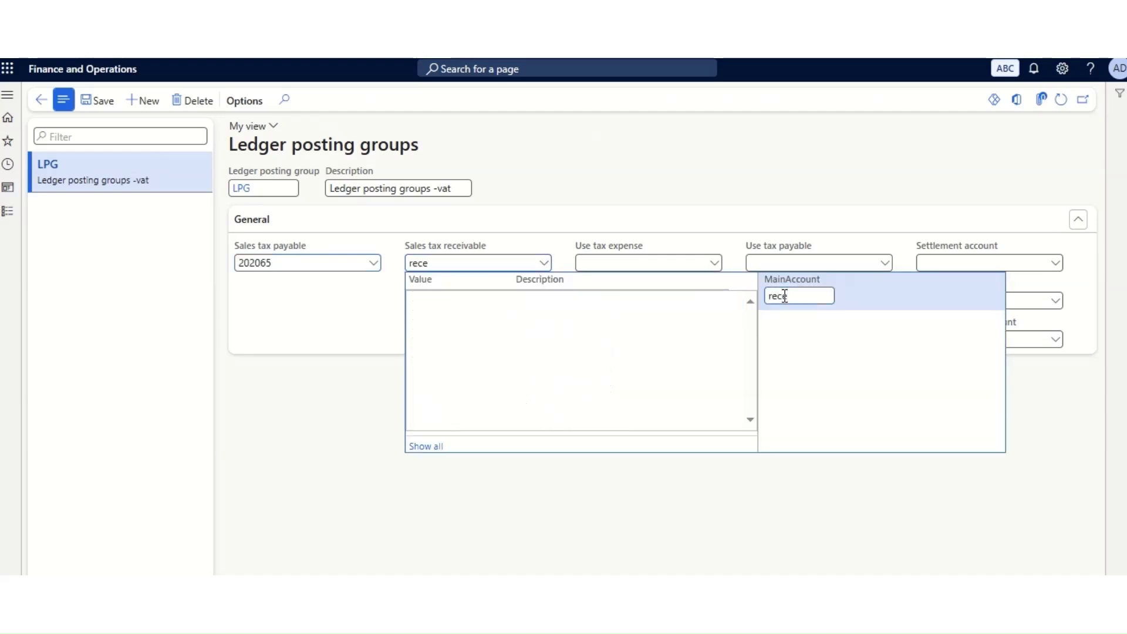
pyautogui.press('BackSpace')
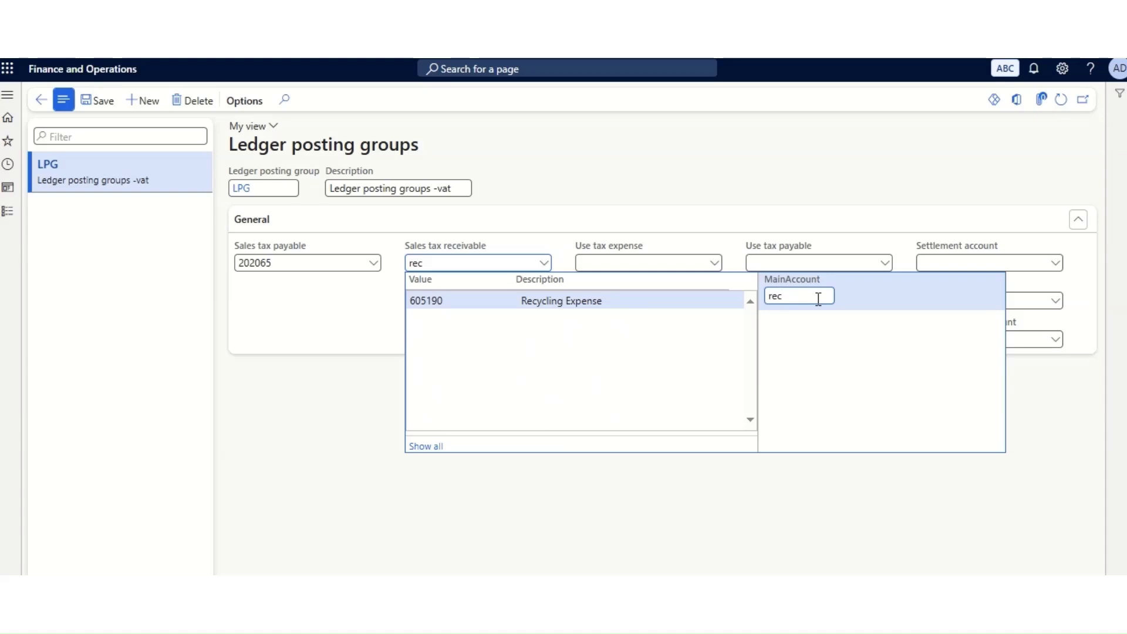
pyautogui.write('vat')
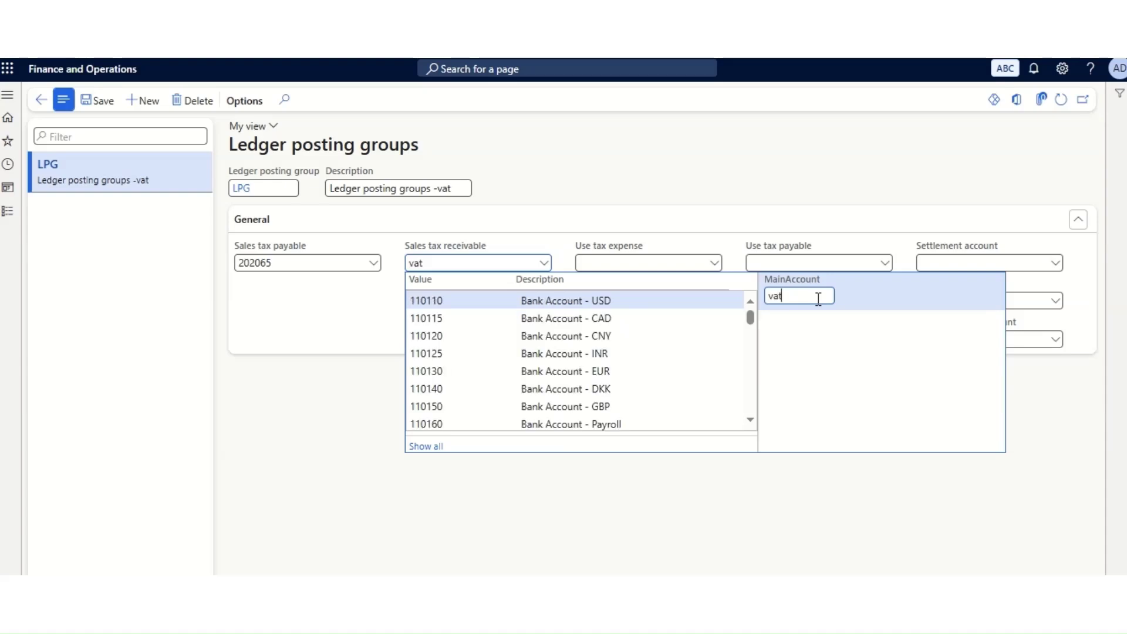
pyautogui.press('Return')
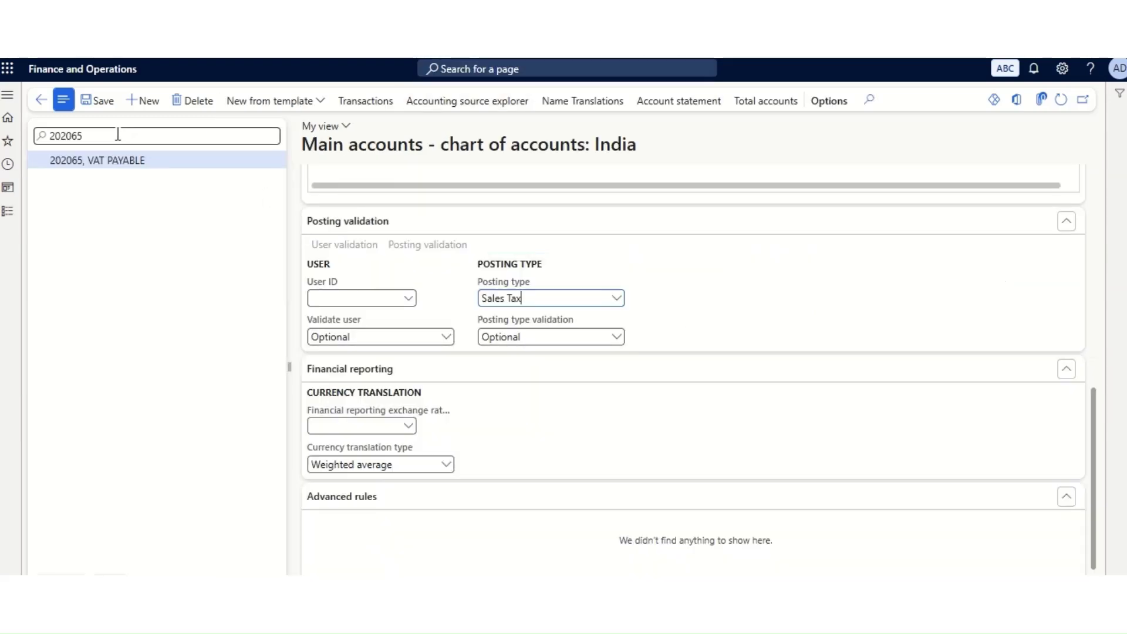
# Switch to the main accounts page and replace its filter with the Sales tax receivable account number 130800.
pyautogui.press('BackSpace')
pyautogui.press('BackSpace')
pyautogui.press('BackSpace')
pyautogui.press('BackSpace')
pyautogui.press('BackSpace')
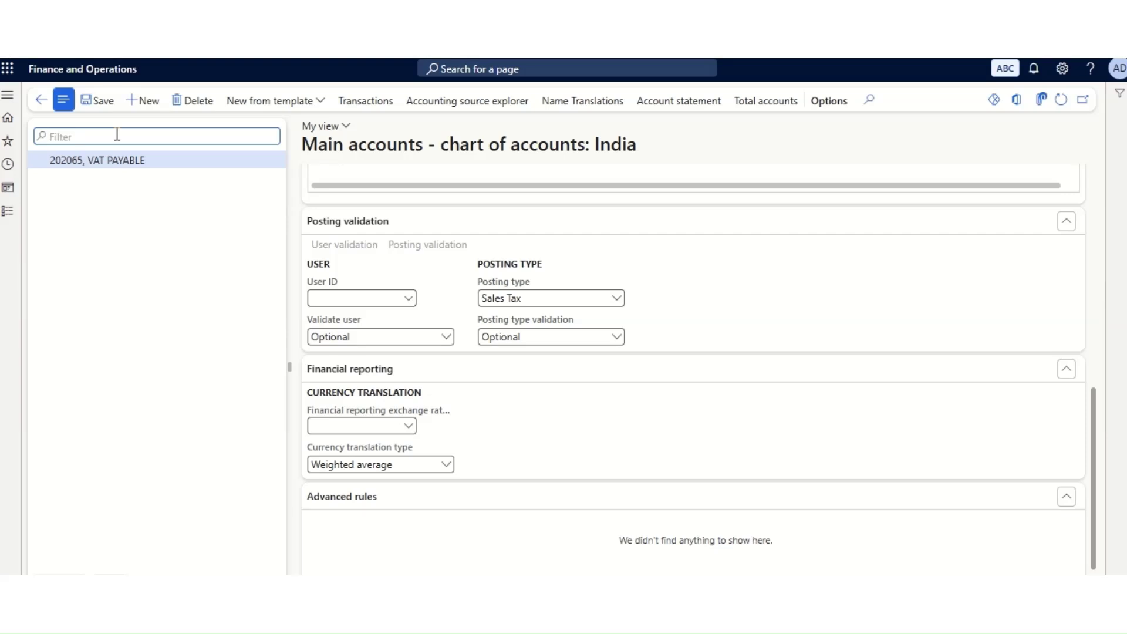
pyautogui.write('130800')
pyautogui.doubleClick(117, 134)
pyautogui.press('Return')
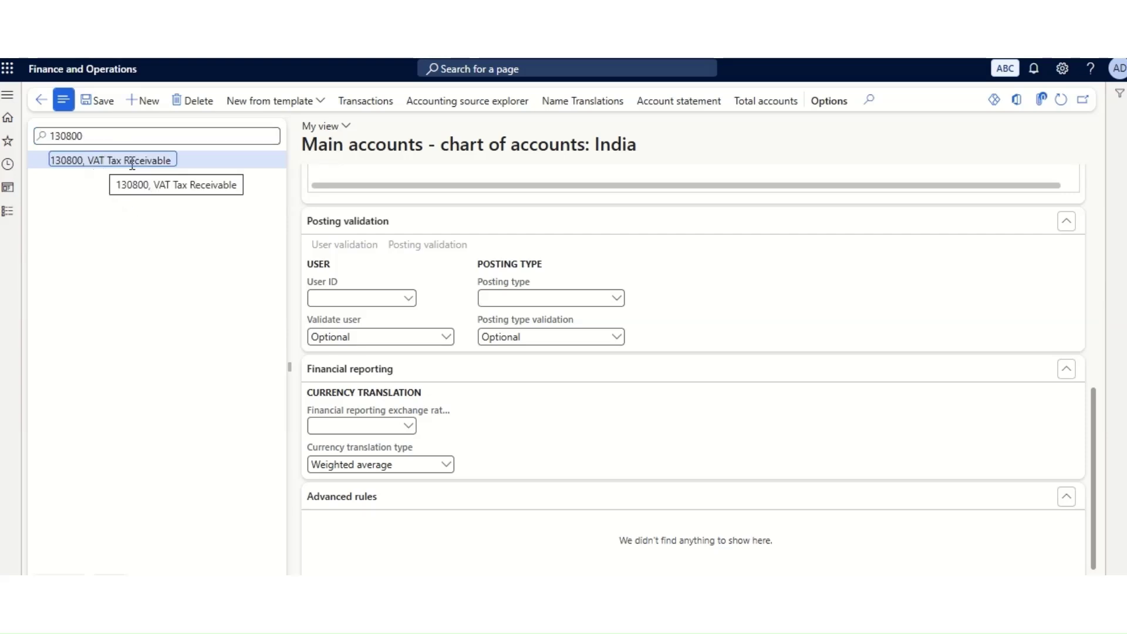
# Set the posting type of main account 130800, VAT Tax Receivable, to Sales Tax in its posting validation and save the account.
pyautogui.scroll(10, 434, 246)
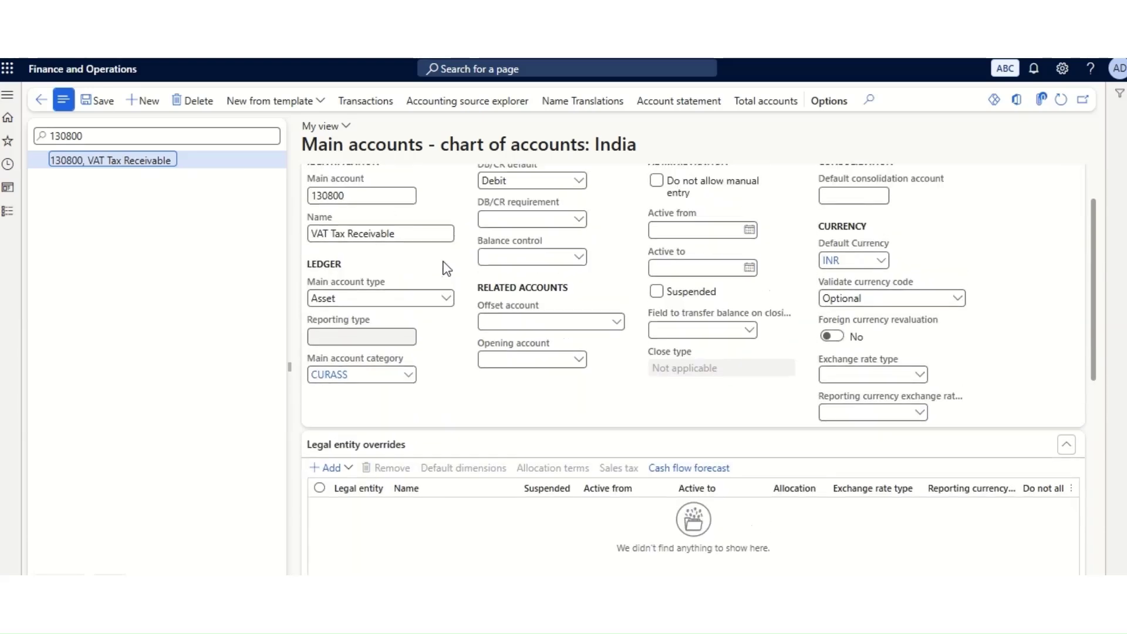
pyautogui.scroll(-10, 411, 404)
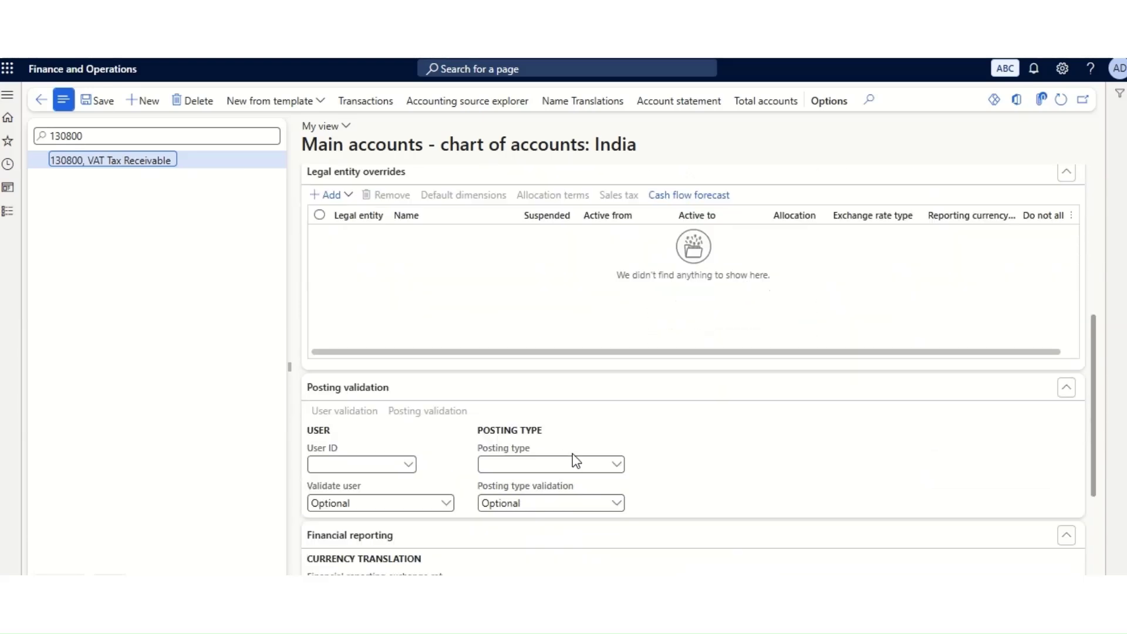
pyautogui.click(593, 297)
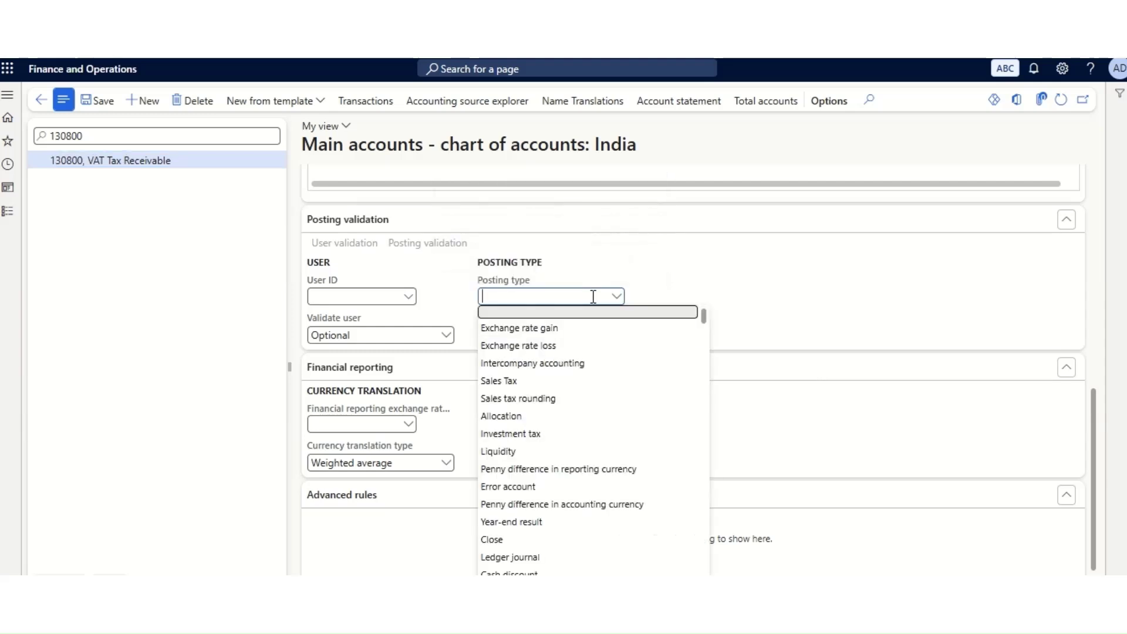
pyautogui.write('sales')
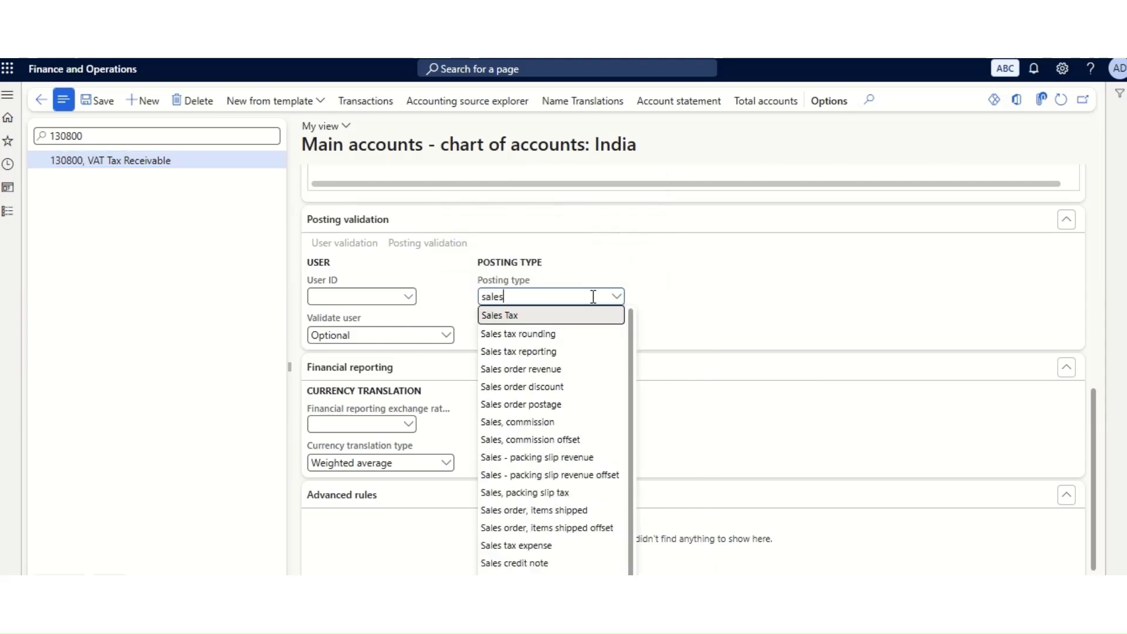
pyautogui.click(539, 315)
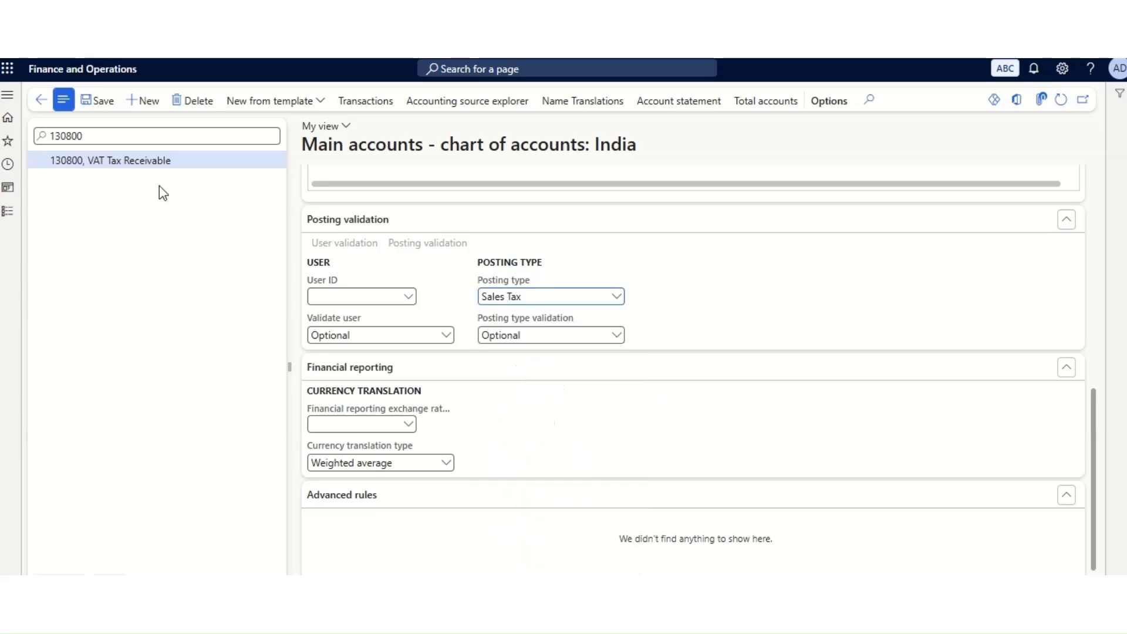
pyautogui.scroll(3, 478, 388)
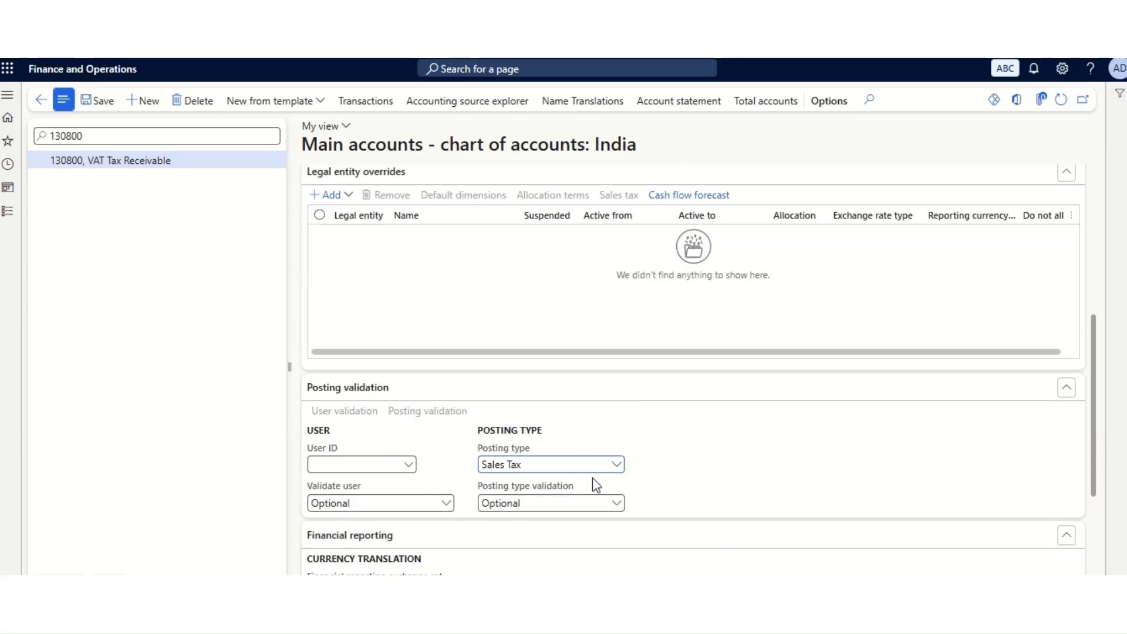
pyautogui.scroll(6, 593, 477)
pyautogui.hotkey('ctrl', 's')
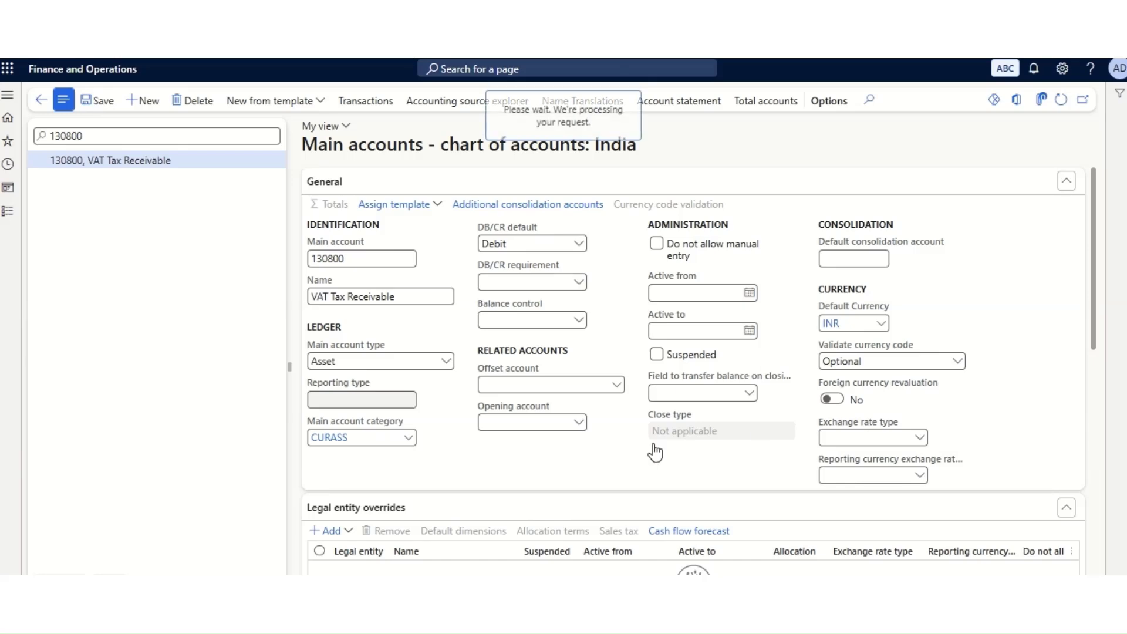
pyautogui.scroll(7, 503, 364)
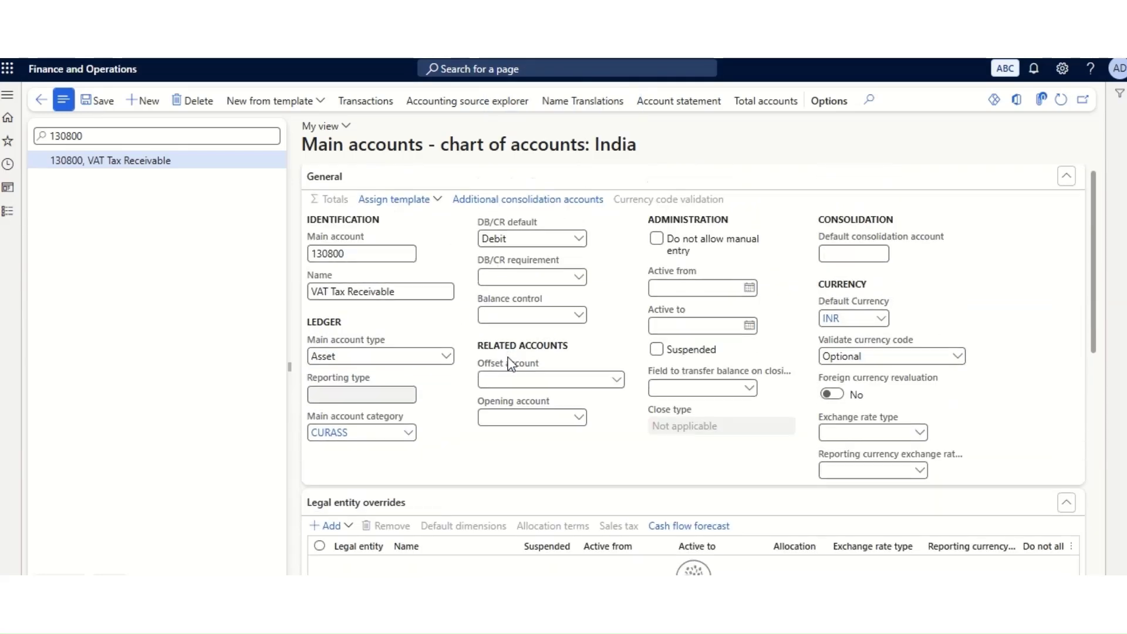
# Return to the LPG ledger posting group and search its Settlement account lookup for main accounts starting with "set".
pyautogui.click(611, 24)
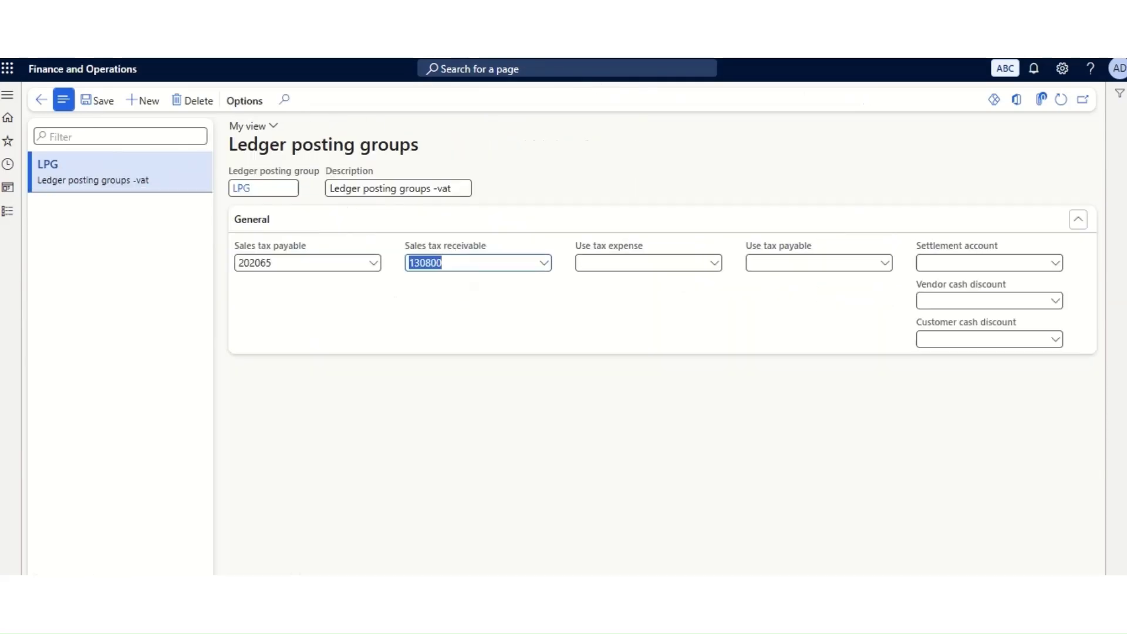
pyautogui.click(583, 406)
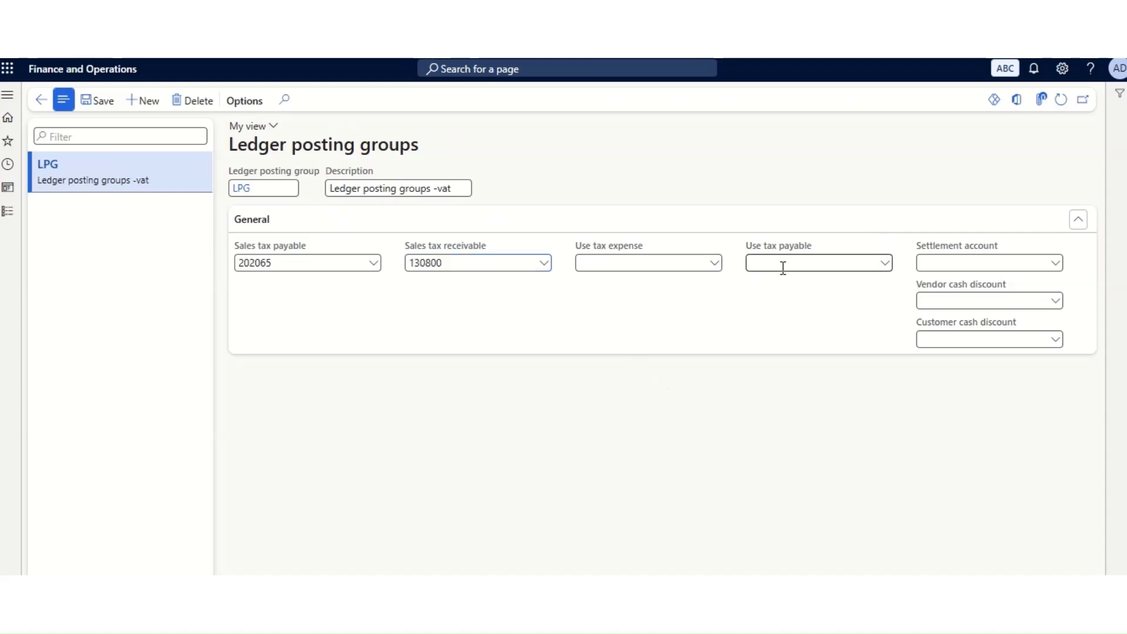
pyautogui.click(1055, 264)
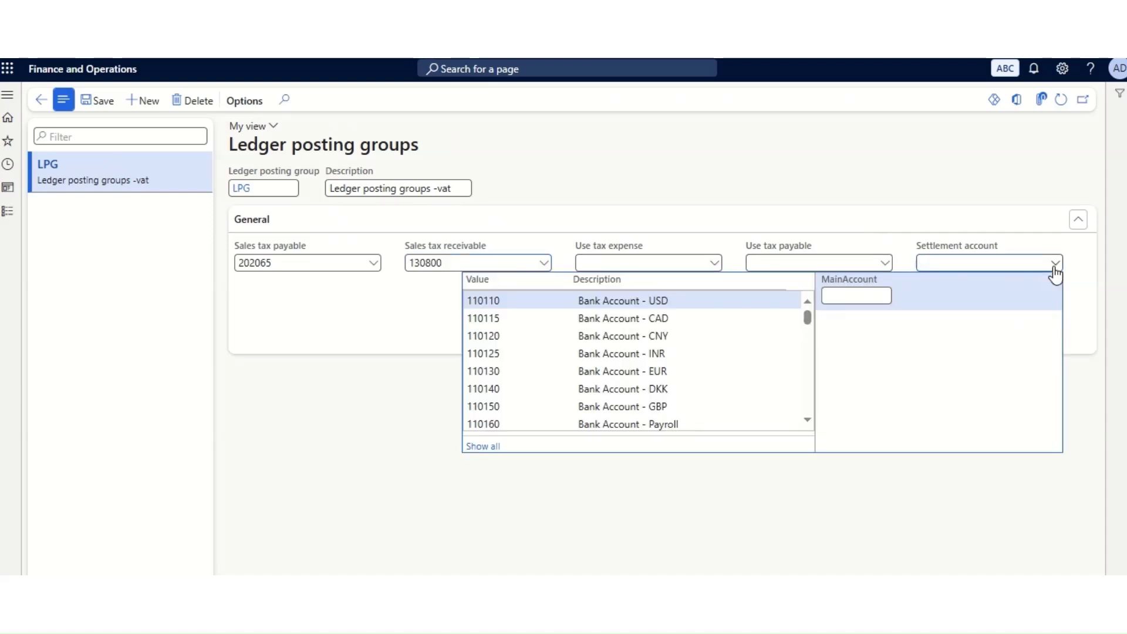
pyautogui.write('stt')
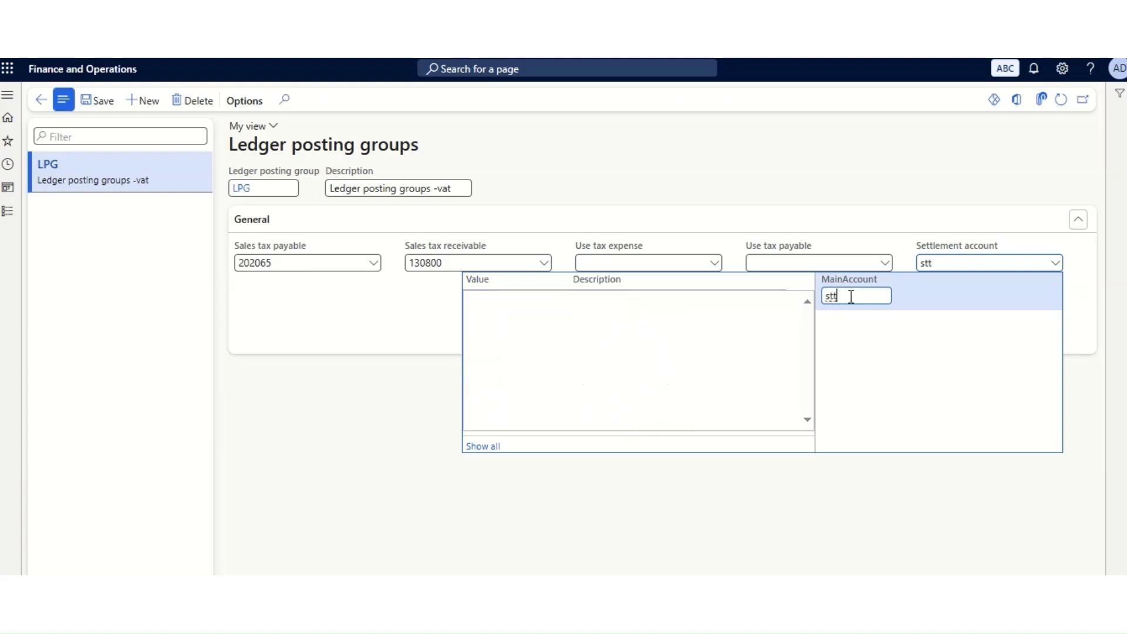
pyautogui.write('et')
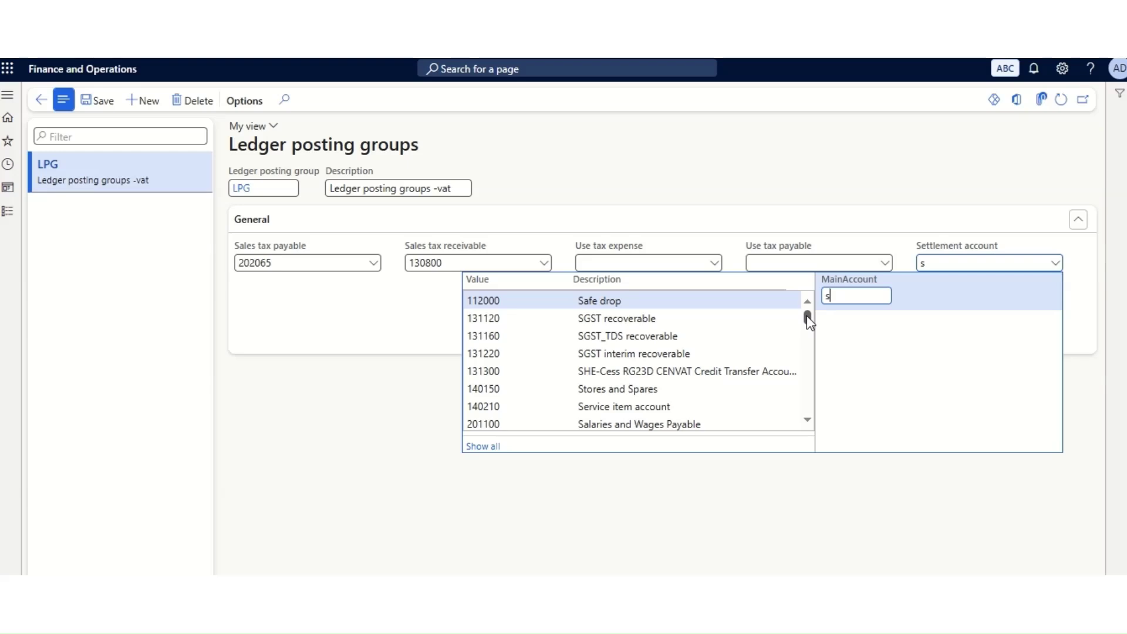
pyautogui.write('e')
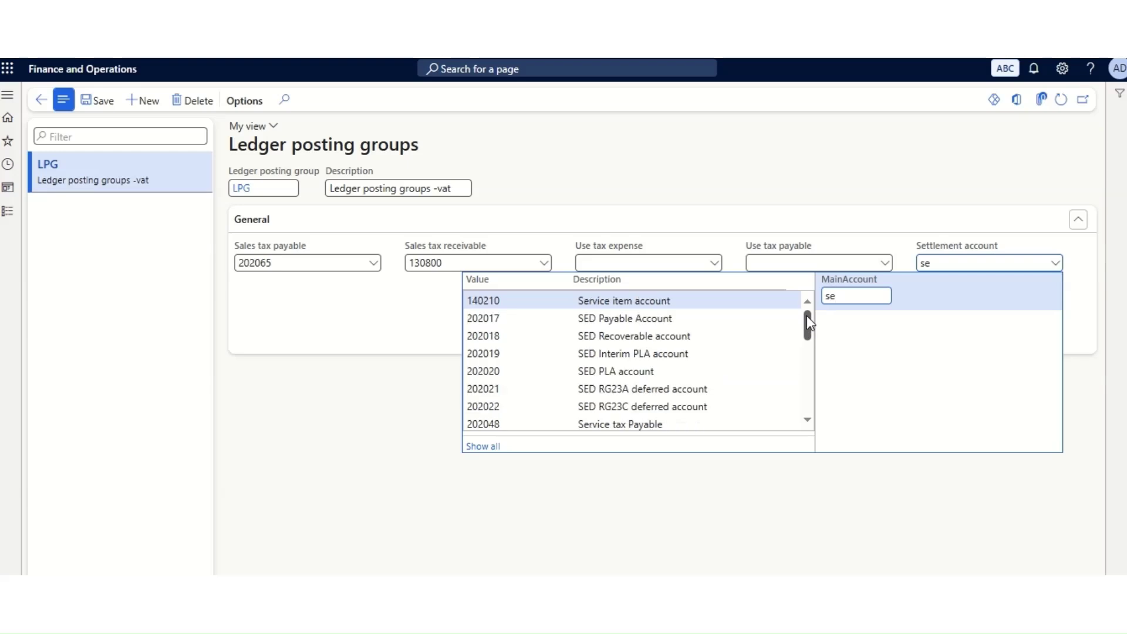
pyautogui.write('t')
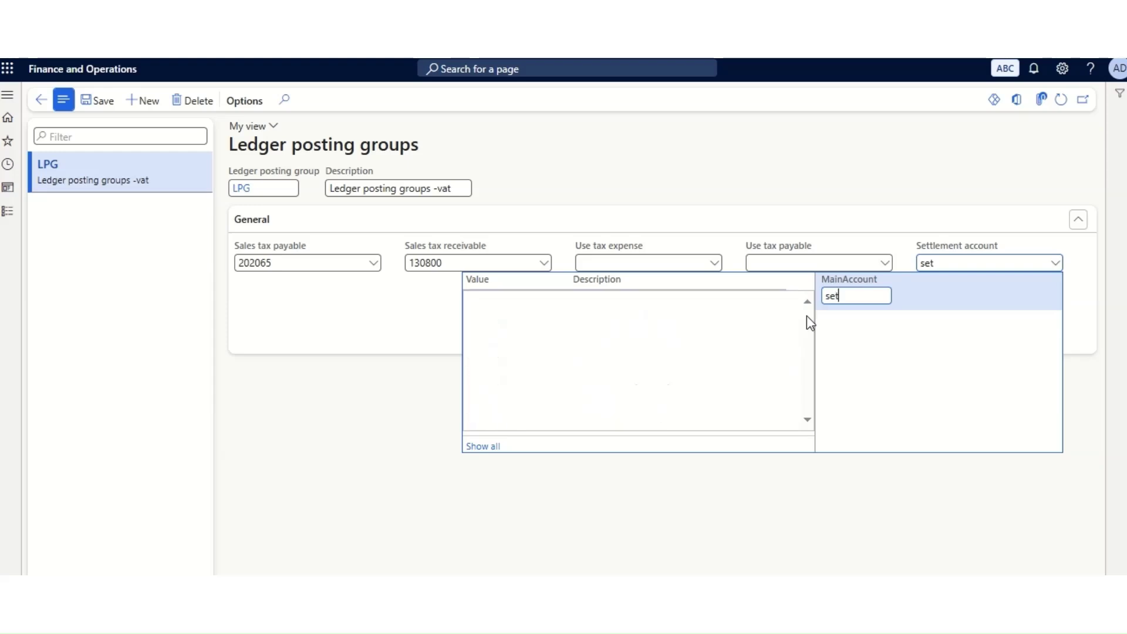
pyautogui.press('BackSpace')
pyautogui.press('BackSpace')
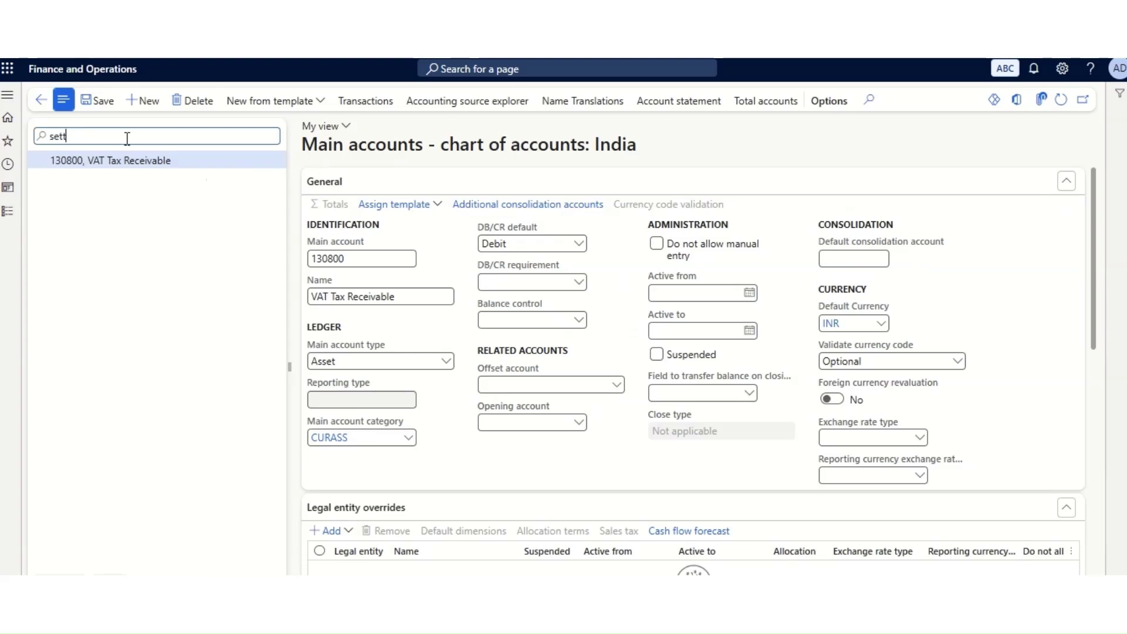
# Filter the main accounts by "sett" and copy the account number of Tax Adjustment-settlement.
pyautogui.press('Return')
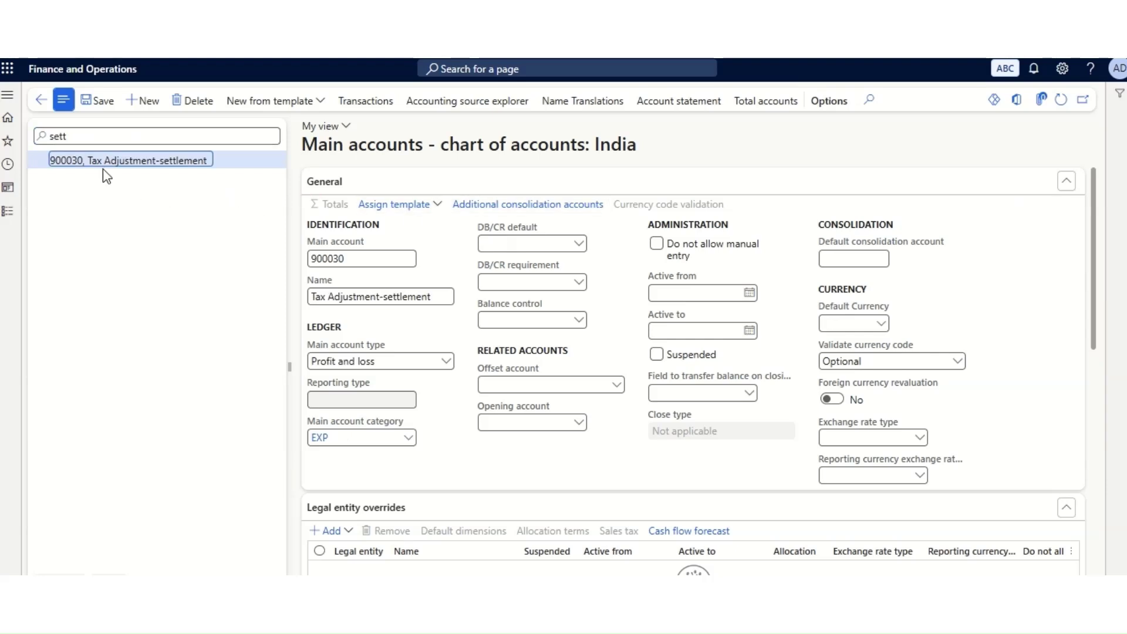
pyautogui.doubleClick(360, 257)
pyautogui.hotkey('ctrl', 'c')
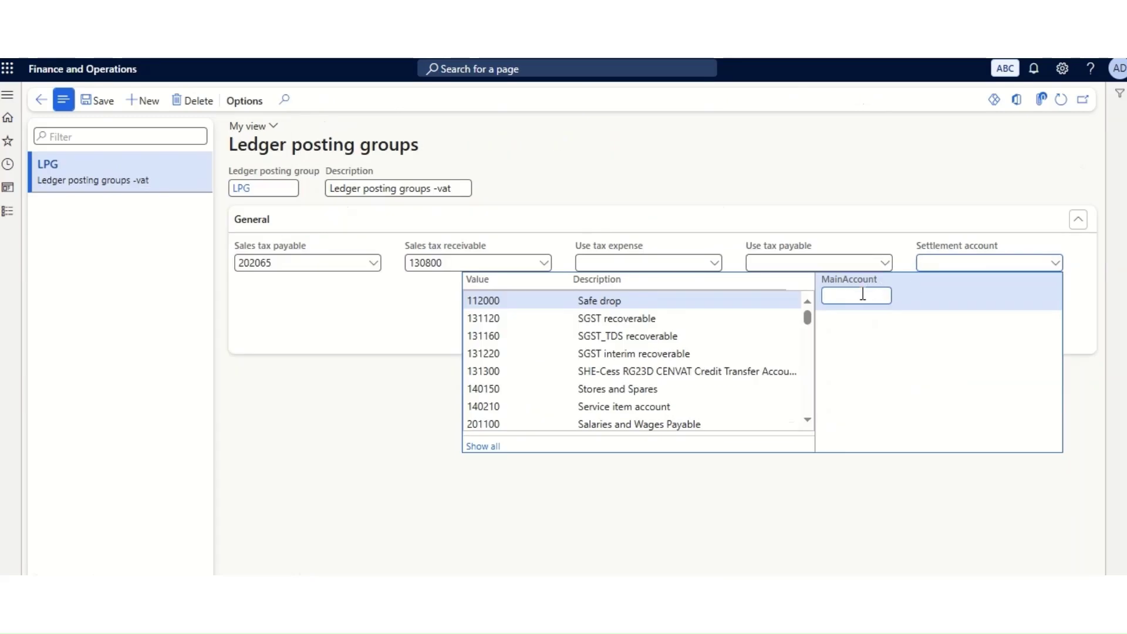
# Set the LPG group's Settlement account to 900030, Tax Adjustment-settlement, using the copied number.
pyautogui.click(863, 295)
pyautogui.hotkey('ctrl', 'v')
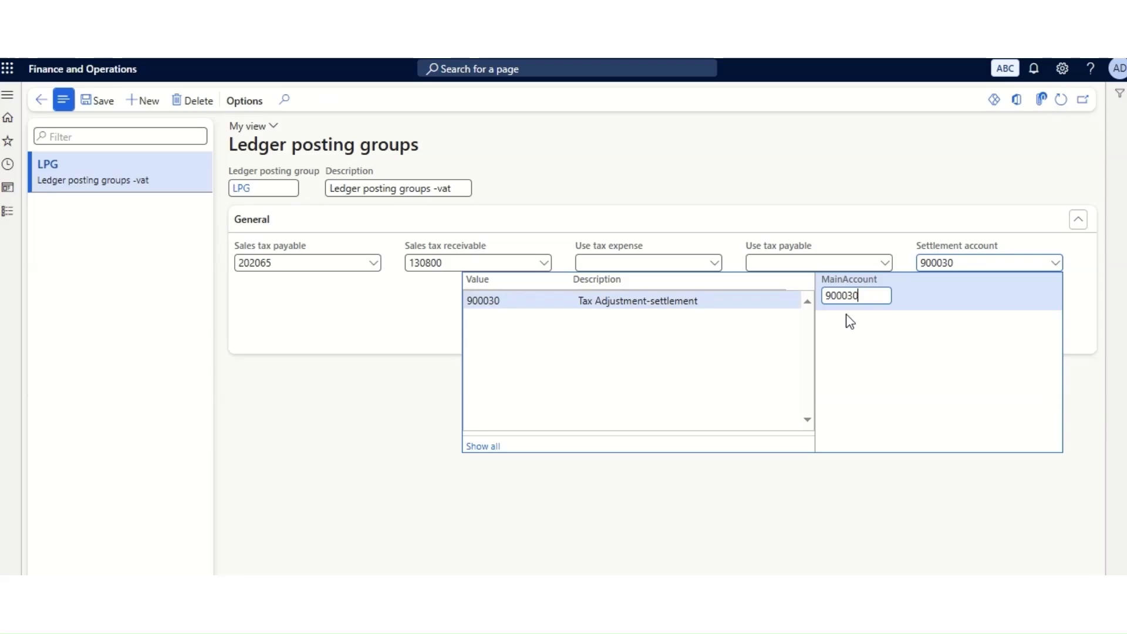
pyautogui.click(607, 302)
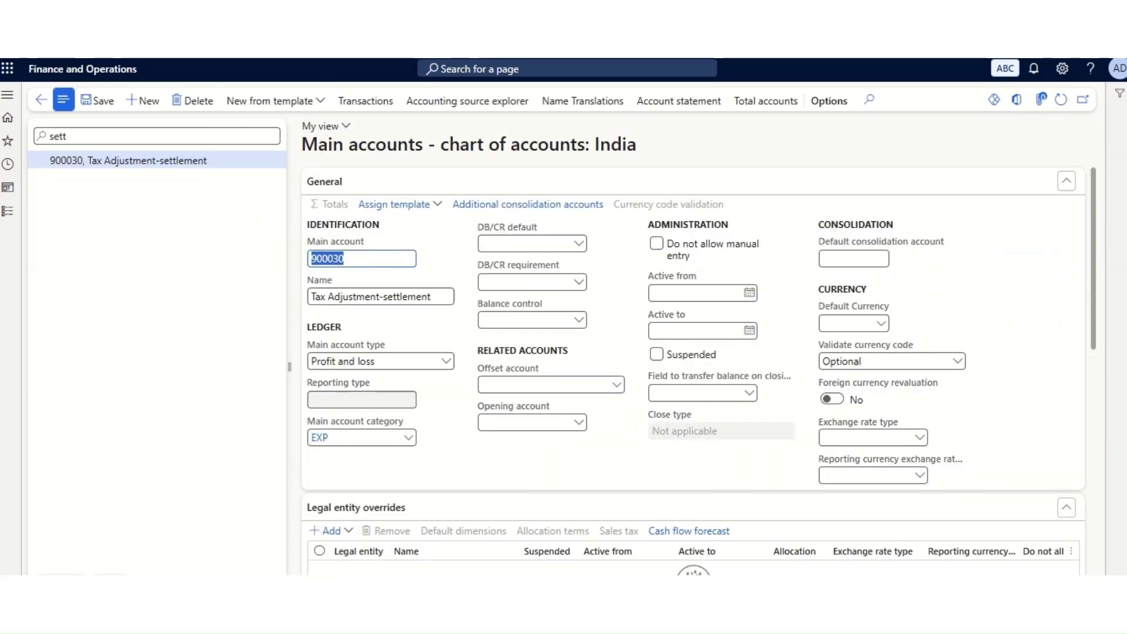
# Check the posting type of main account 900030 in its posting validation and save the LPG ledger posting group.
pyautogui.scroll(-10, 646, 434)
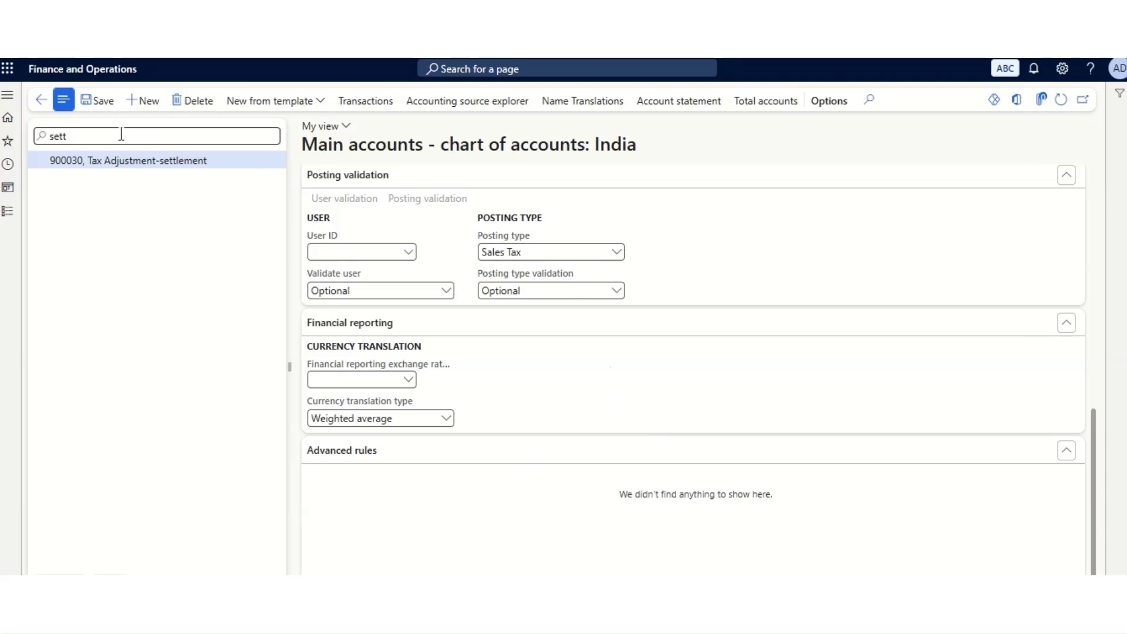
pyautogui.scroll(10, 481, 305)
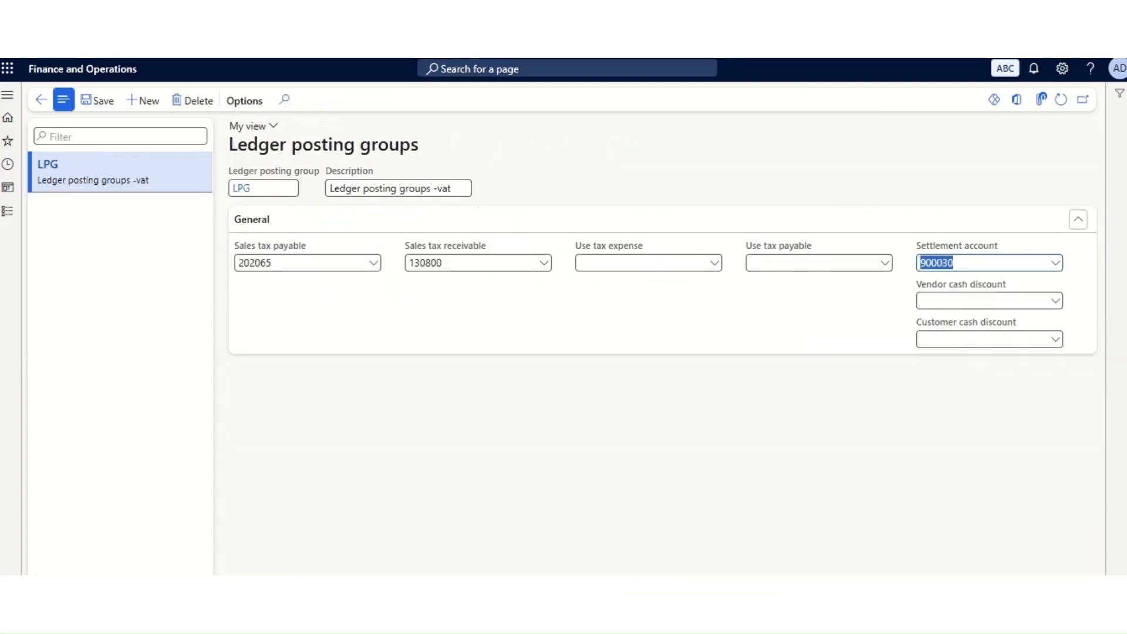
pyautogui.click(435, 423)
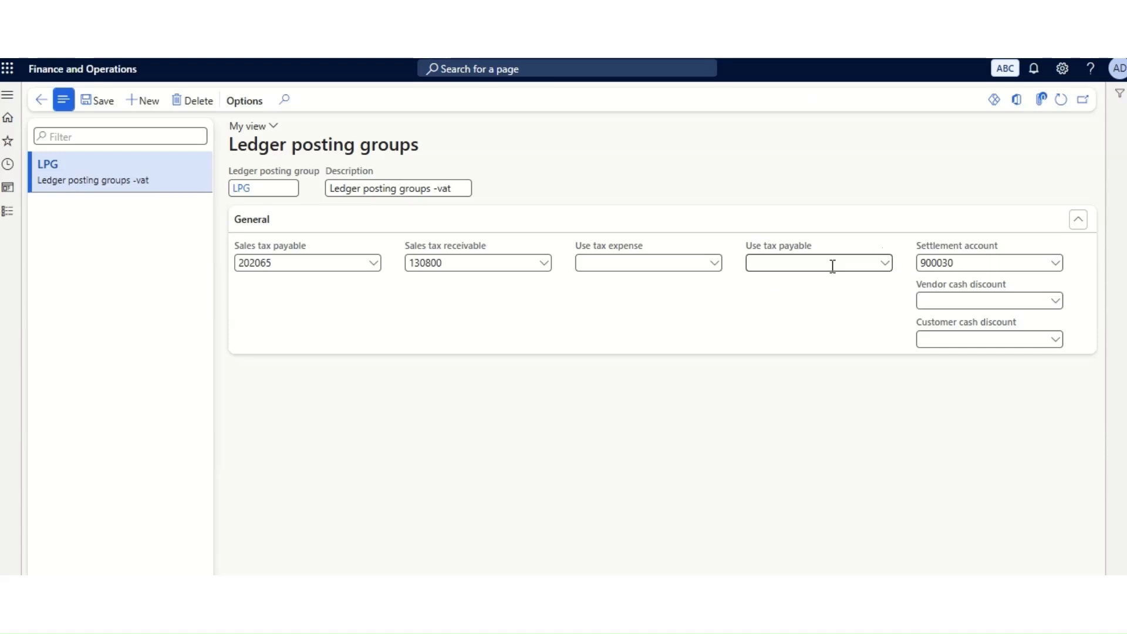
pyautogui.click(100, 102)
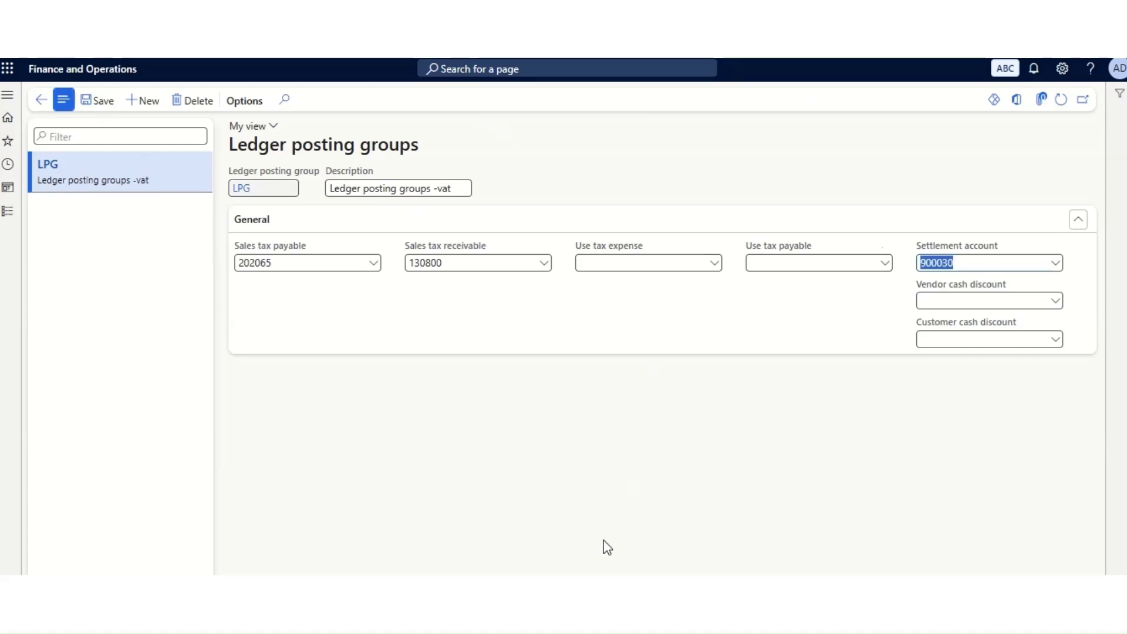
# Switch to the VATSETUP sheet in Excel, review step 4, Sales Tax codes, and return to the ledger posting groups page.
pyautogui.hotkey('alt', 'Tab')
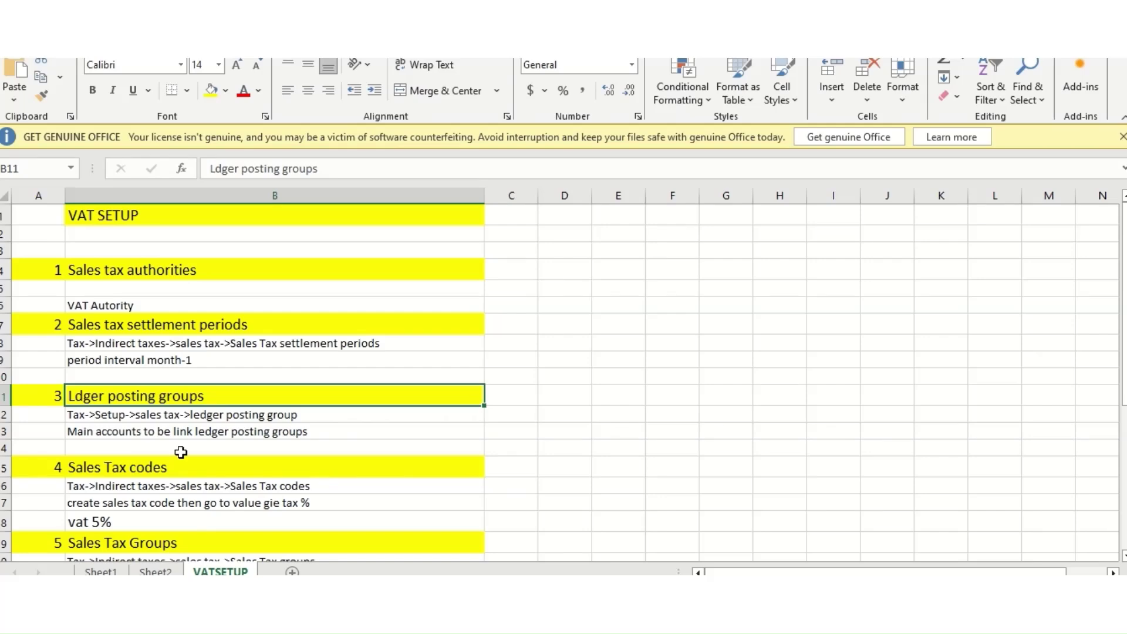
pyautogui.scroll(-1, 322, 456)
pyautogui.click(319, 416)
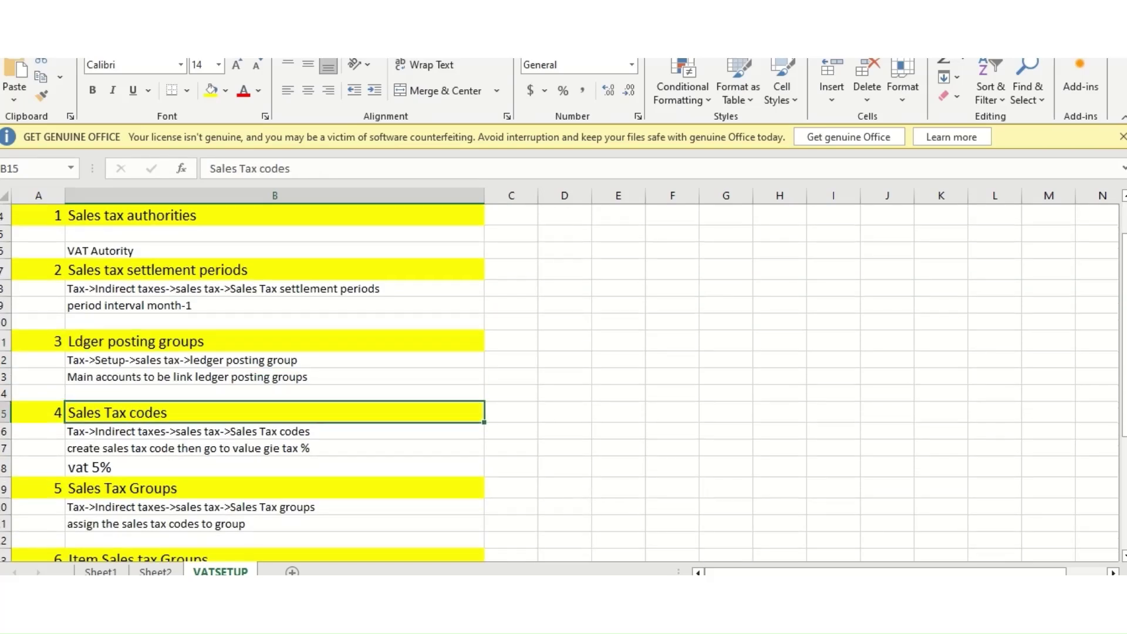
pyautogui.hotkey('alt', 'Tab')
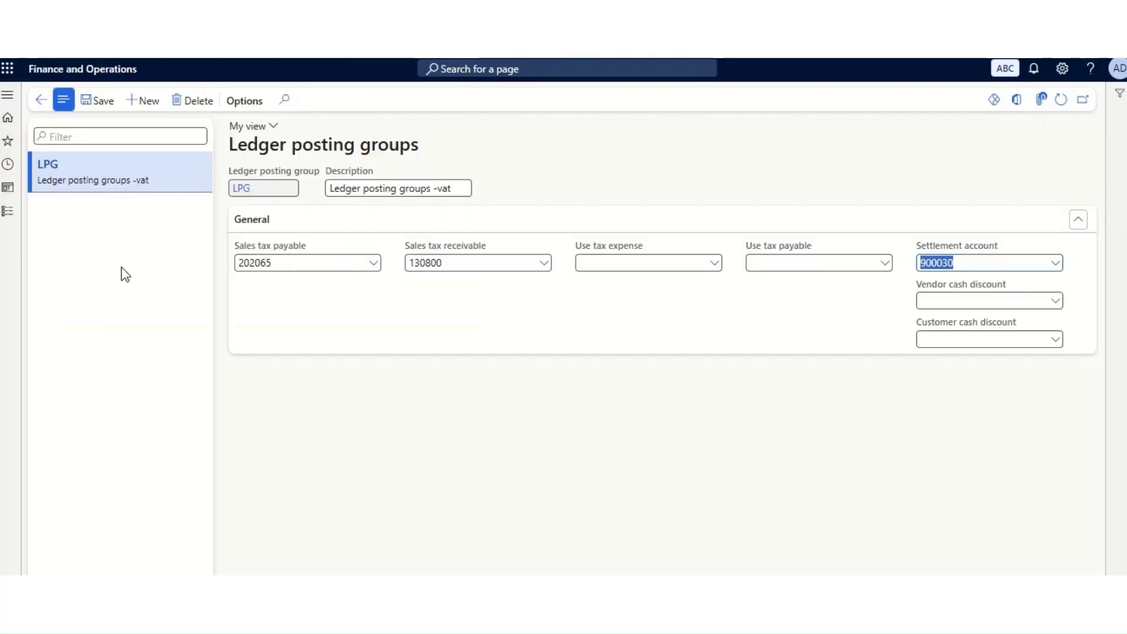
# Save the LPG ledger posting group, return to the home page and open Sales tax codes under the Tax module's Indirect taxes.
pyautogui.click(107, 103)
pyautogui.click(40, 100)
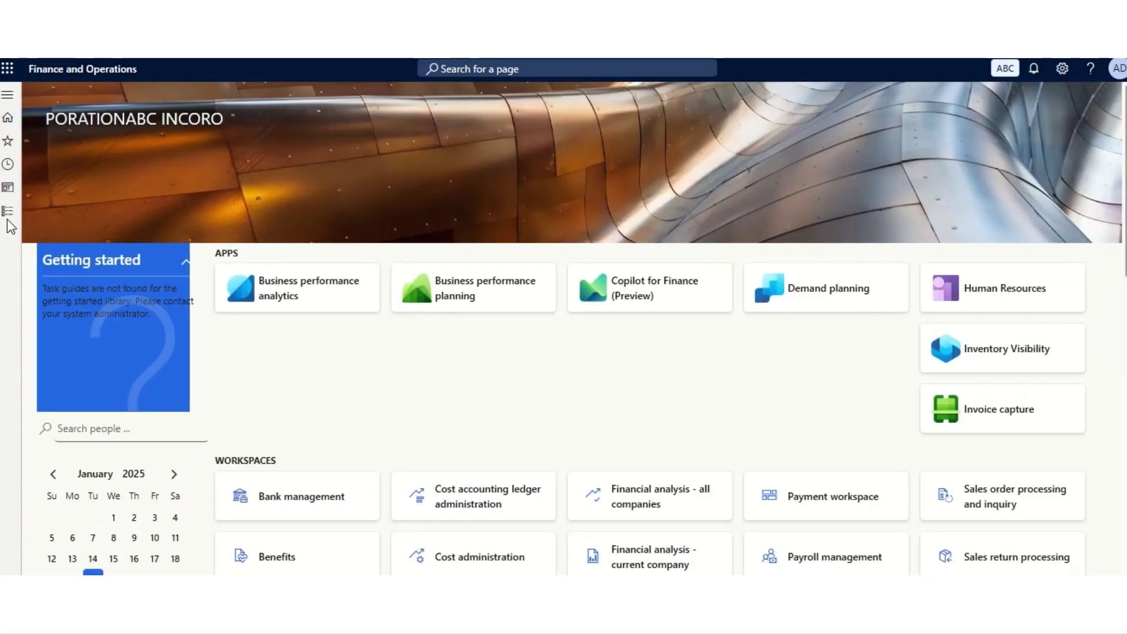
pyautogui.click(9, 214)
pyautogui.scroll(-10, 108, 428)
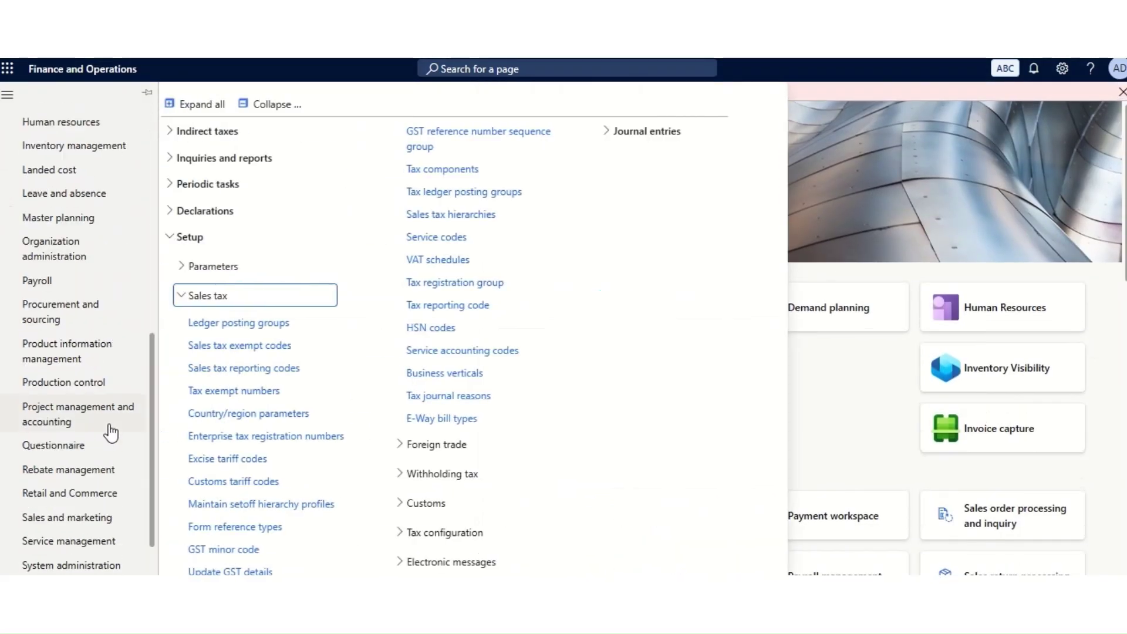
pyautogui.click(178, 134)
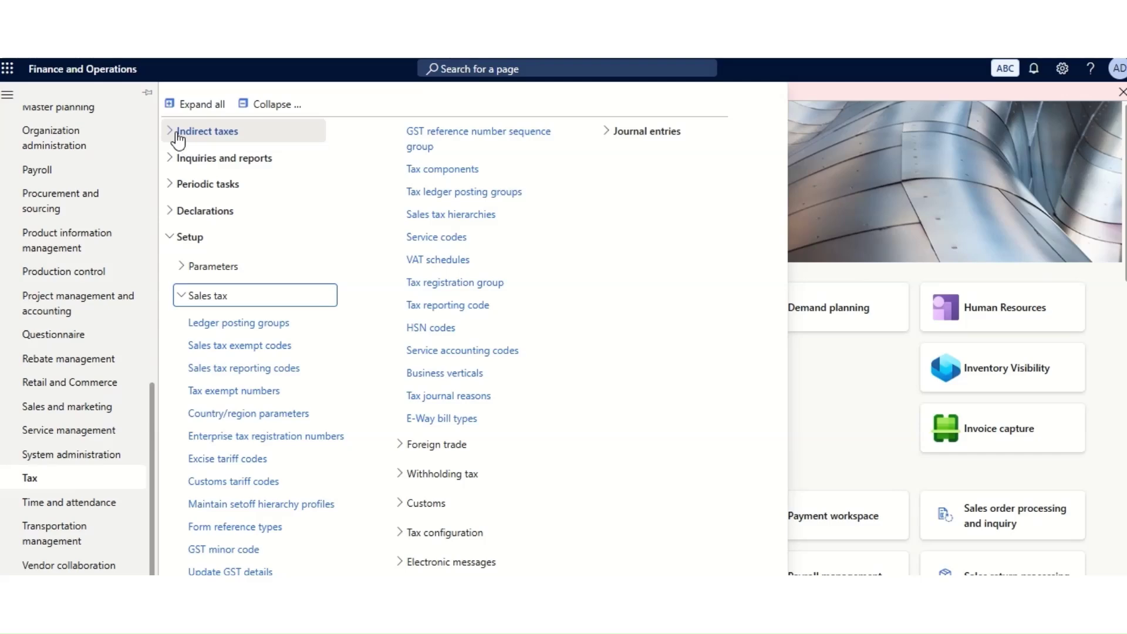
pyautogui.click(179, 164)
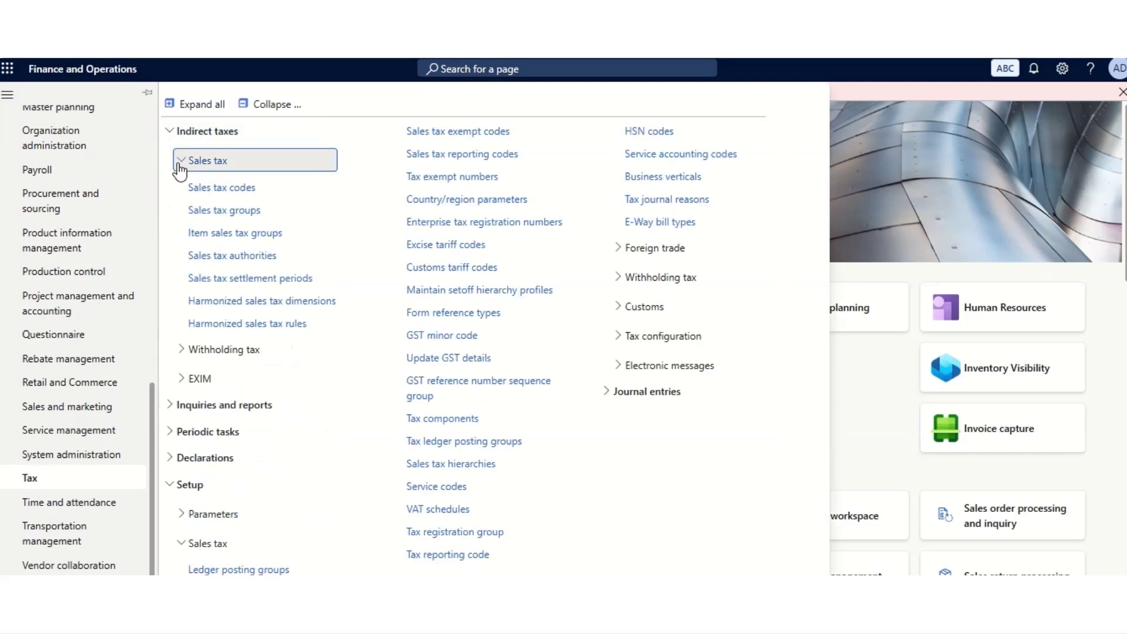
pyautogui.click(225, 188)
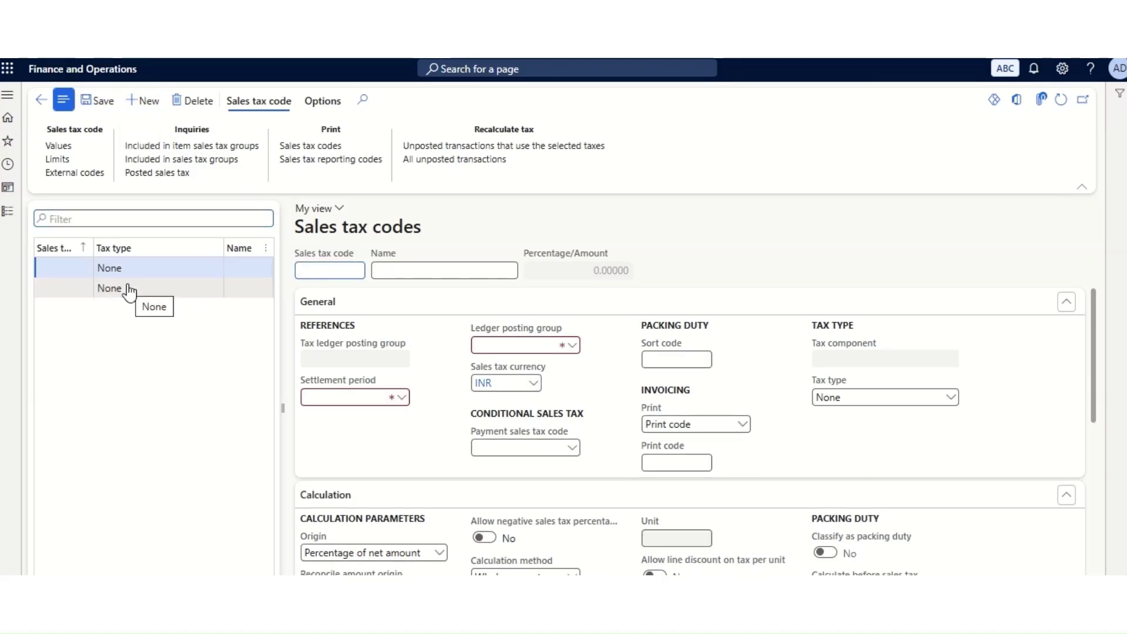
# Delete the extra blank sales tax code record and enter VAT 5% as the remaining record's code and name.
pyautogui.click(129, 289)
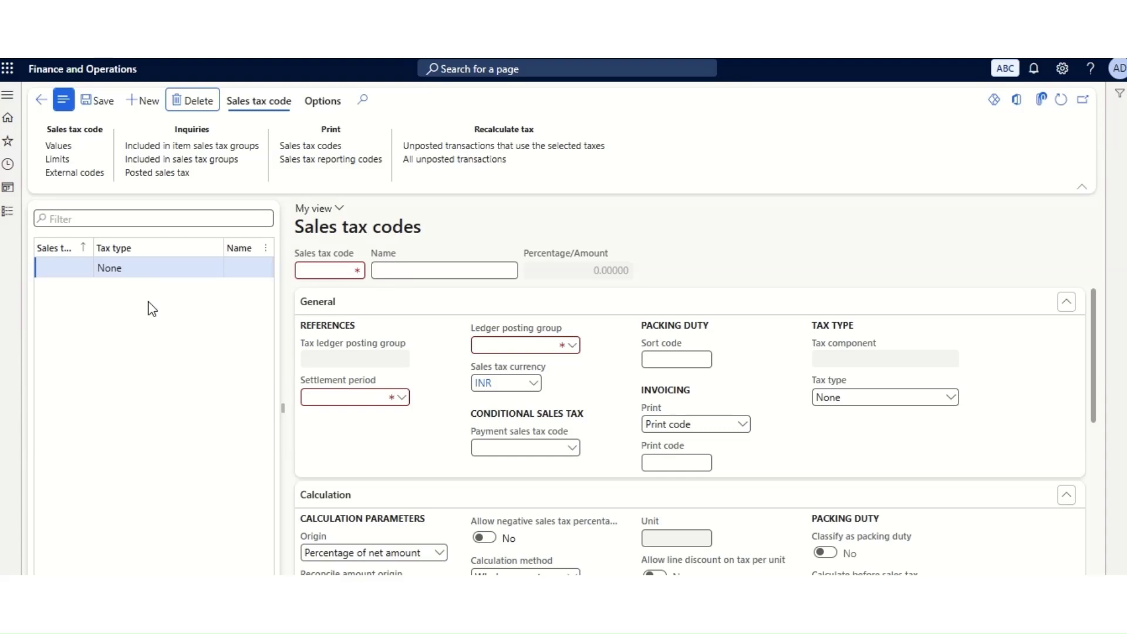
pyautogui.click(339, 272)
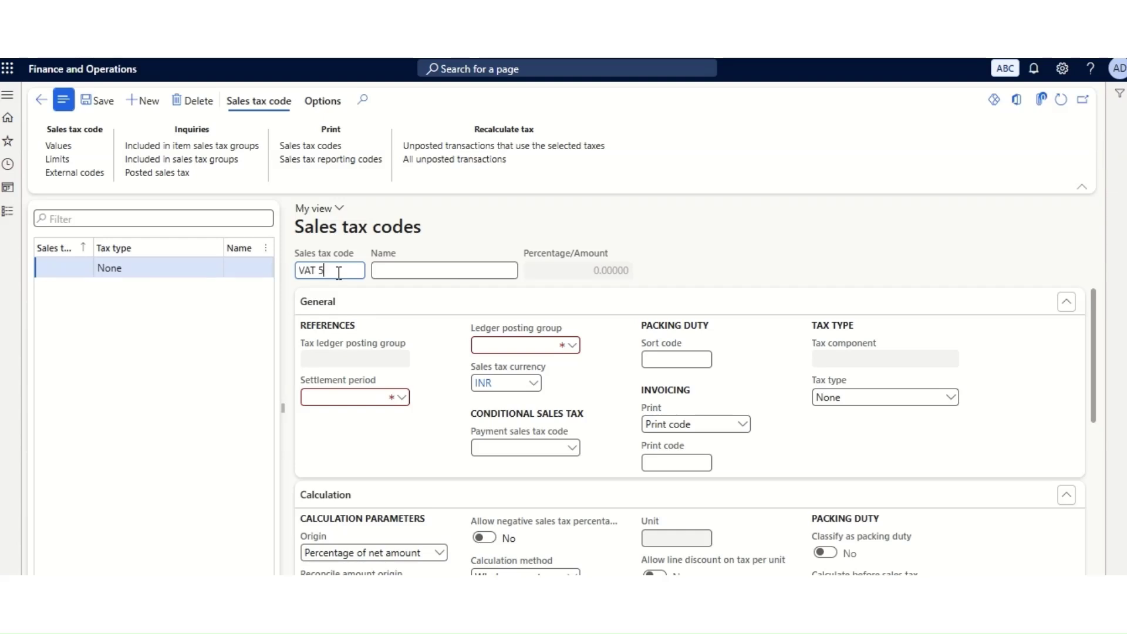
pyautogui.press('Tab')
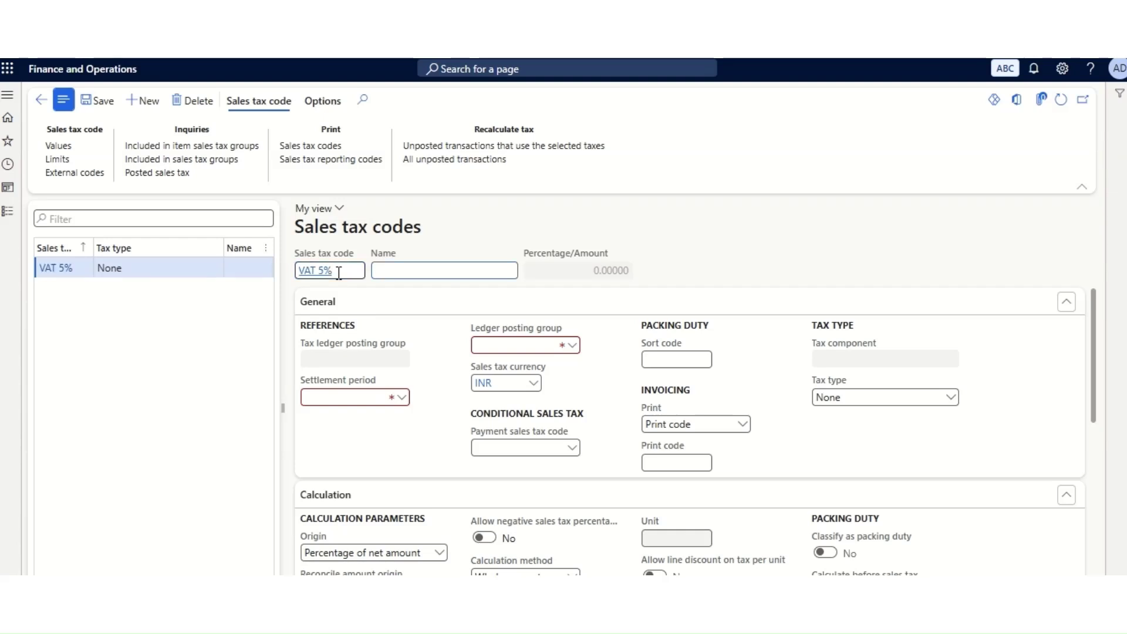
pyautogui.write('VA')
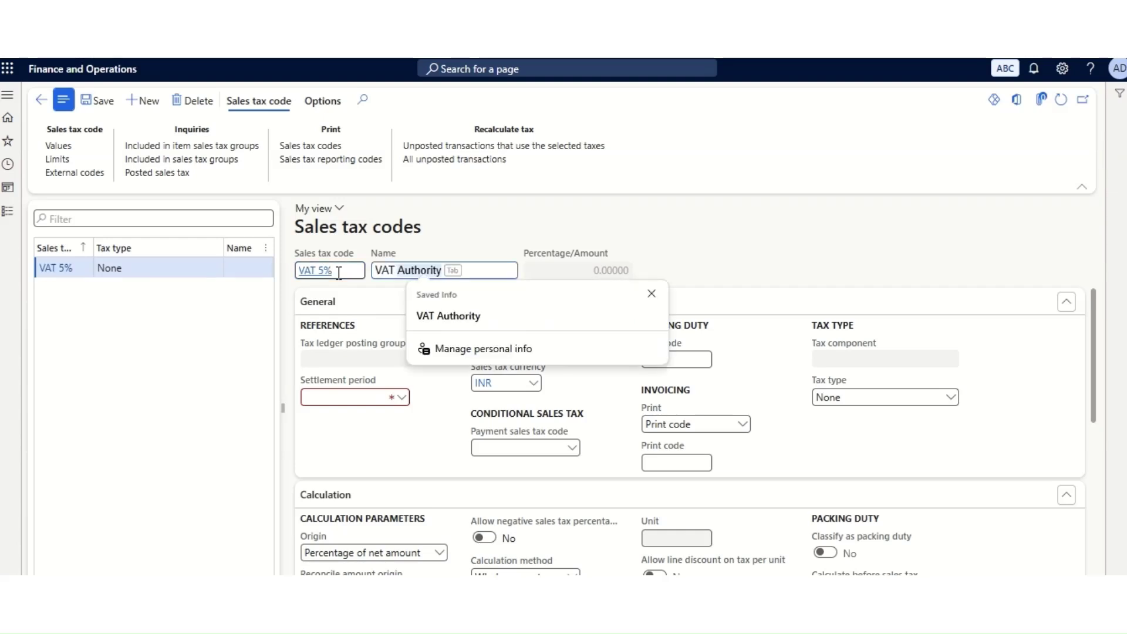
pyautogui.write('T 5')
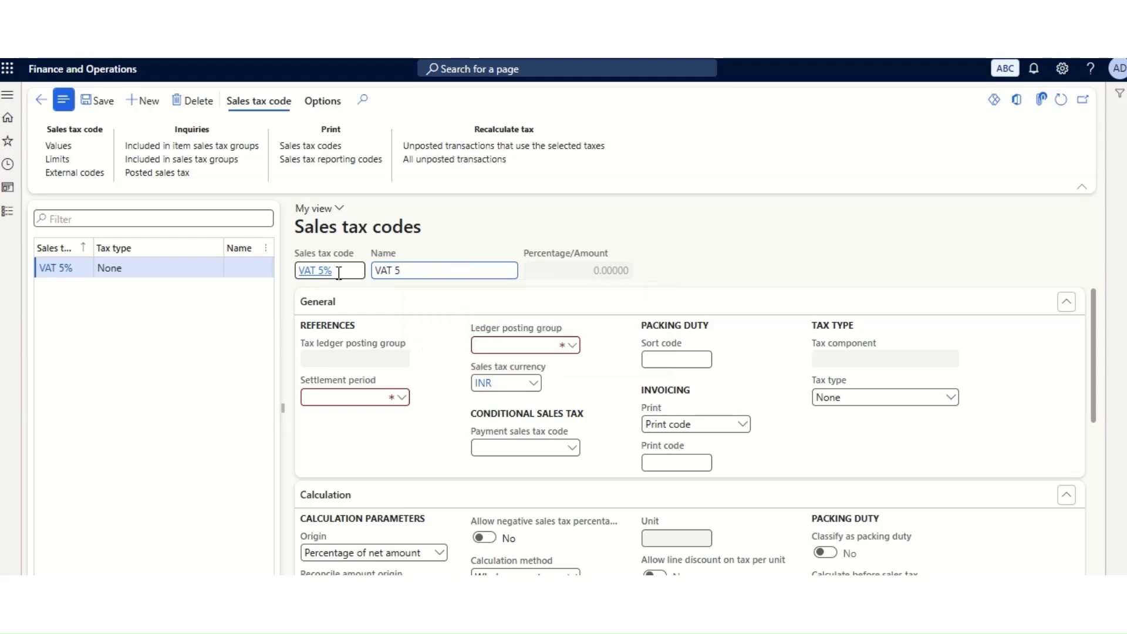
pyautogui.write('%')
pyautogui.press('Tab')
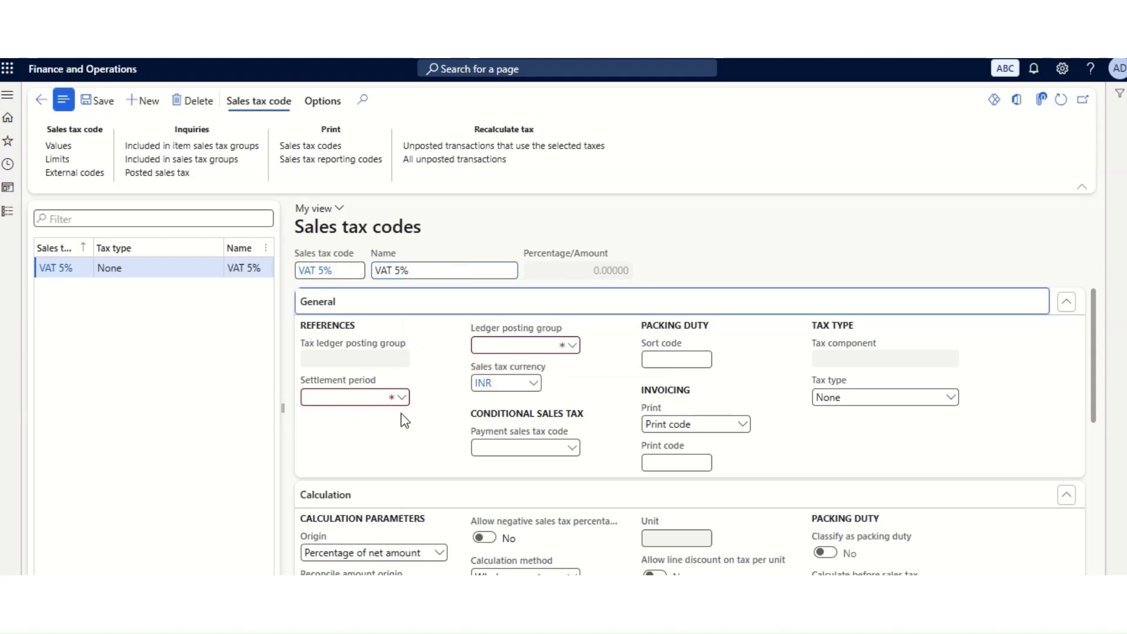
# Assign settlement period STPD and ledger posting group LPG to the VAT 5% sales tax code.
pyautogui.click(402, 399)
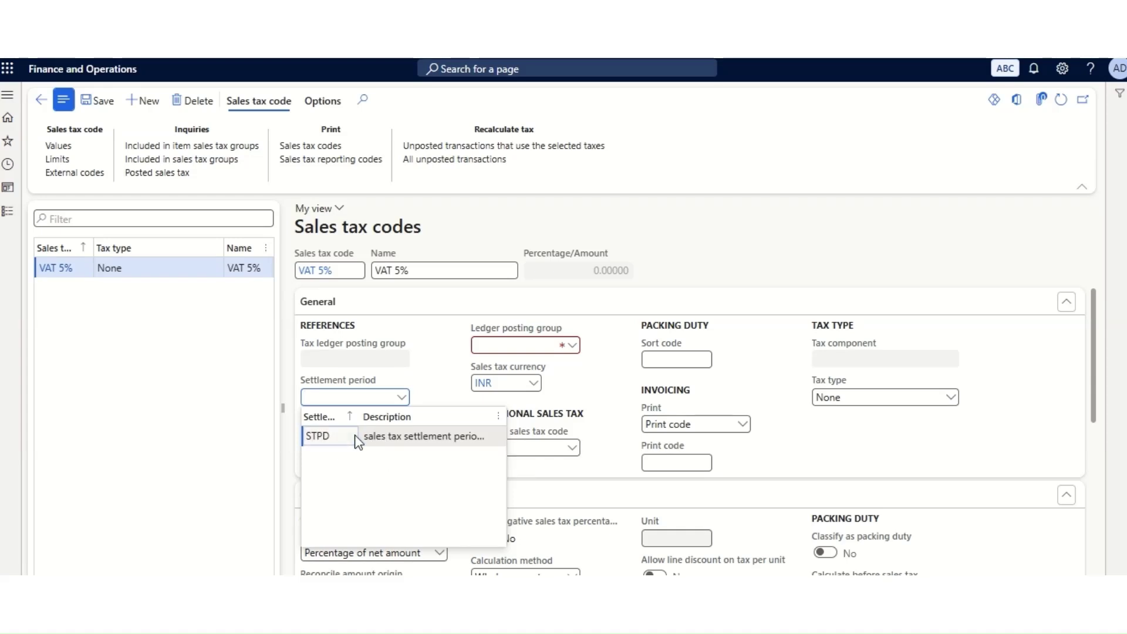
pyautogui.click(390, 438)
pyautogui.click(573, 348)
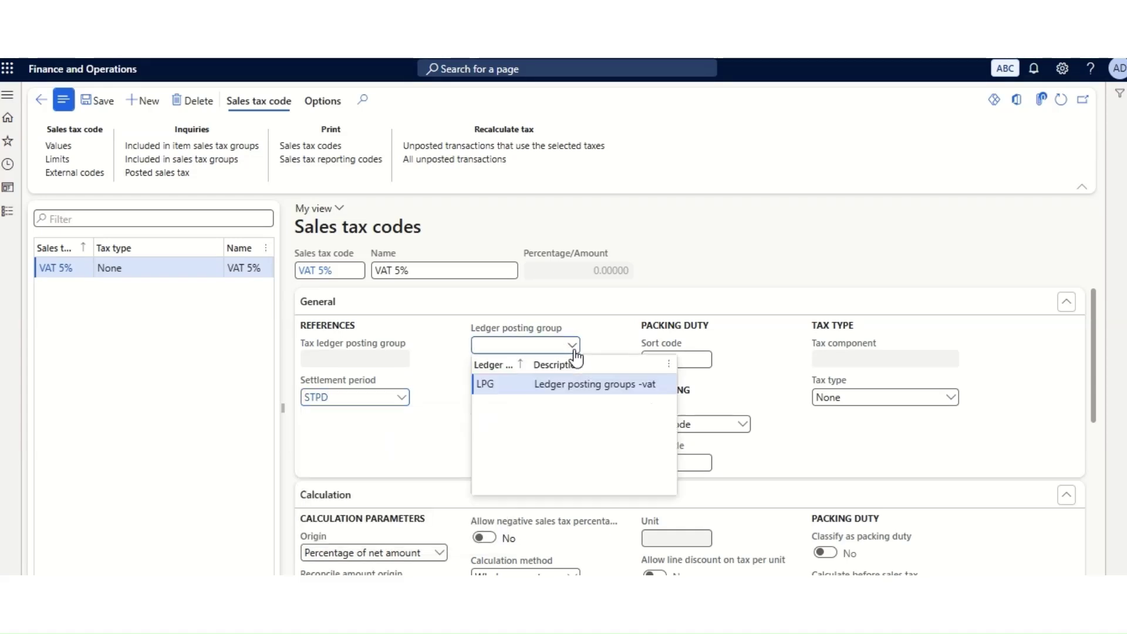
pyautogui.click(500, 384)
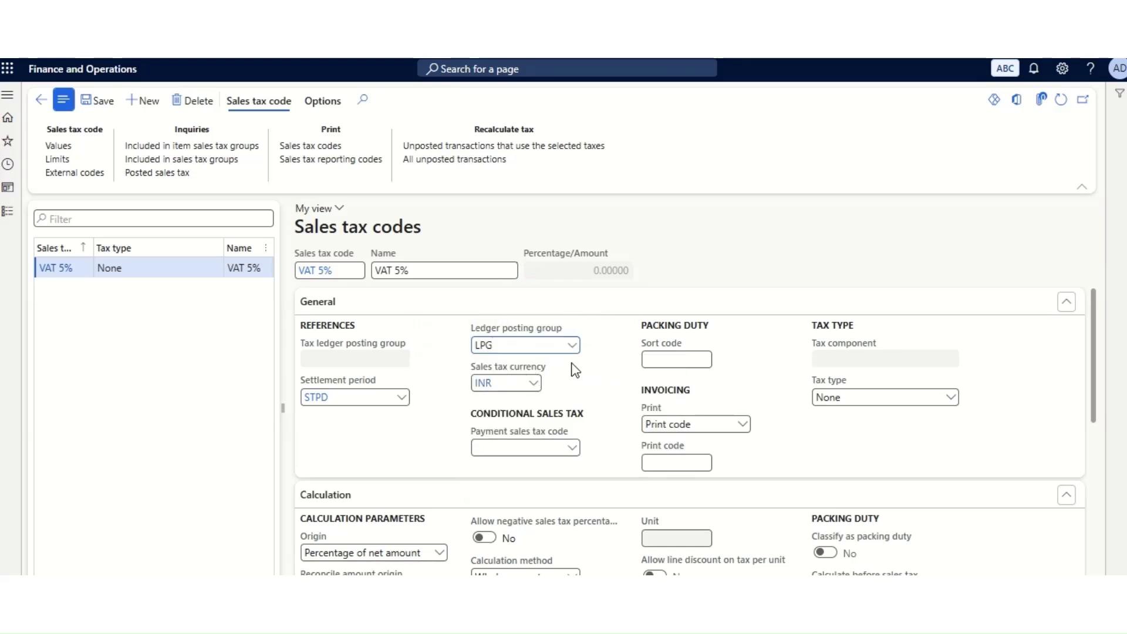
pyautogui.scroll(-2, 570, 376)
pyautogui.scroll(2, 572, 367)
pyautogui.scroll(-2, 639, 421)
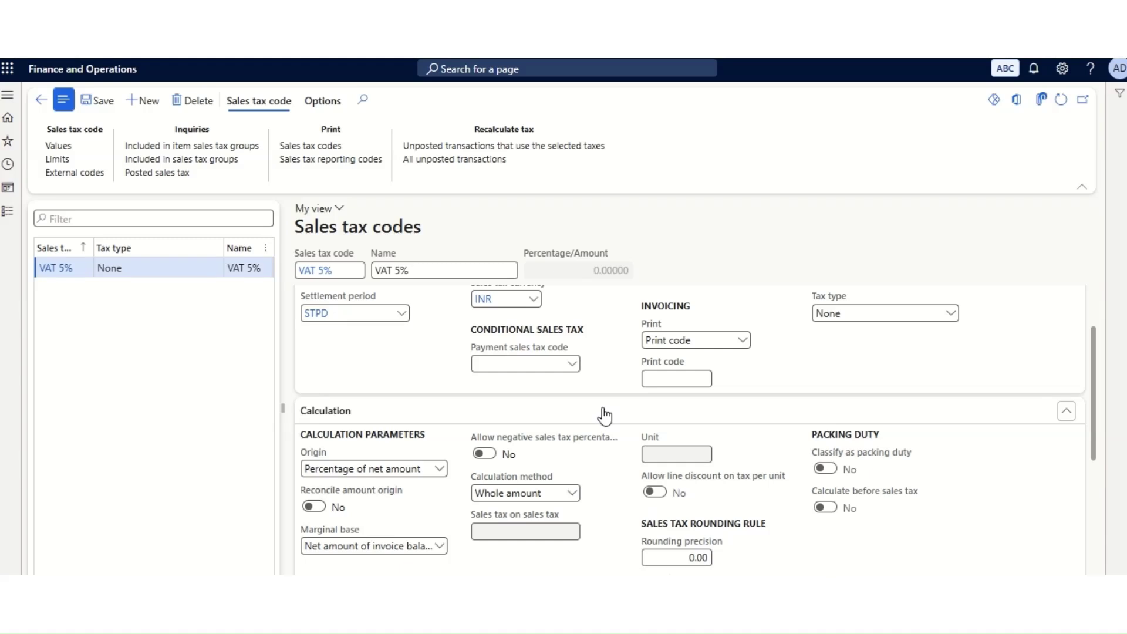
pyautogui.scroll(2, 606, 417)
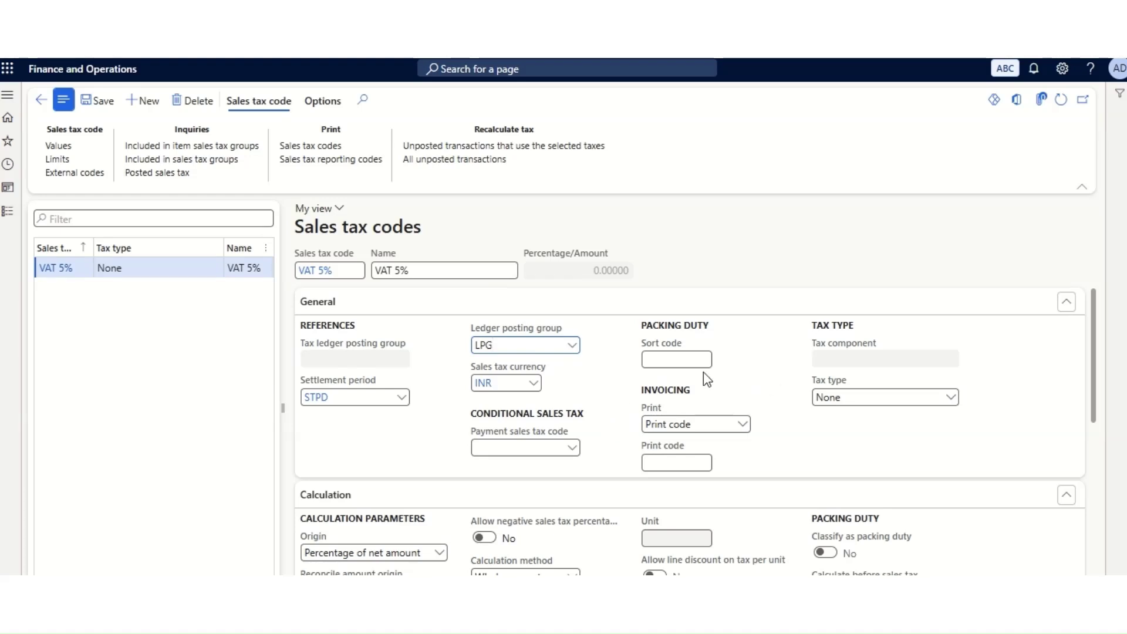
# Try the Service tax type on the VAT 5% code and set its tax type back to None.
pyautogui.click(951, 400)
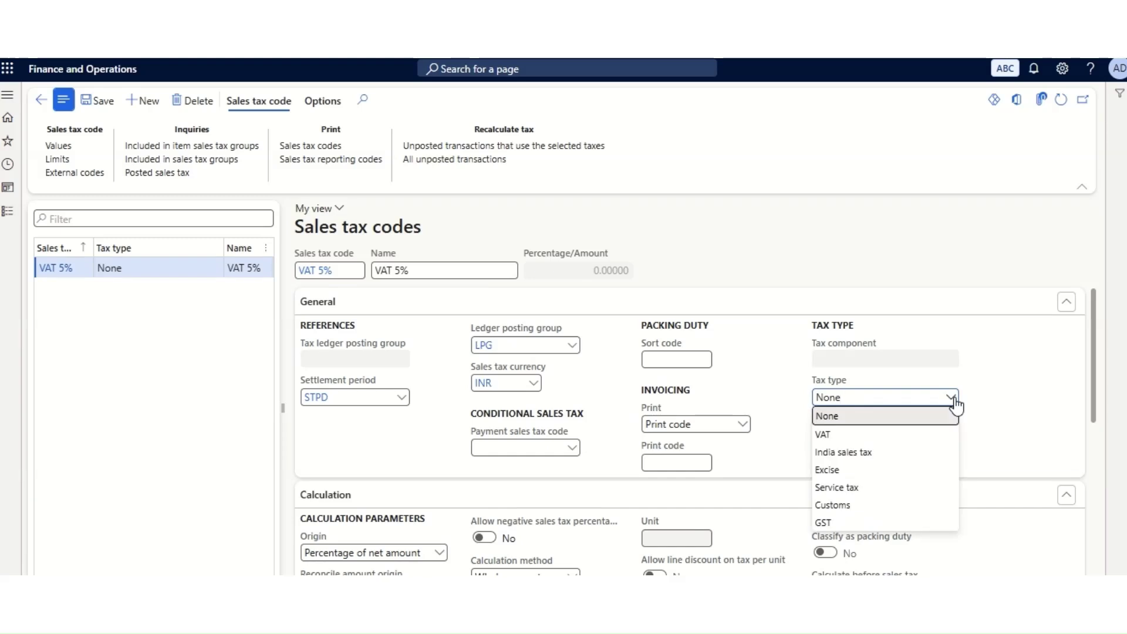
pyautogui.click(861, 492)
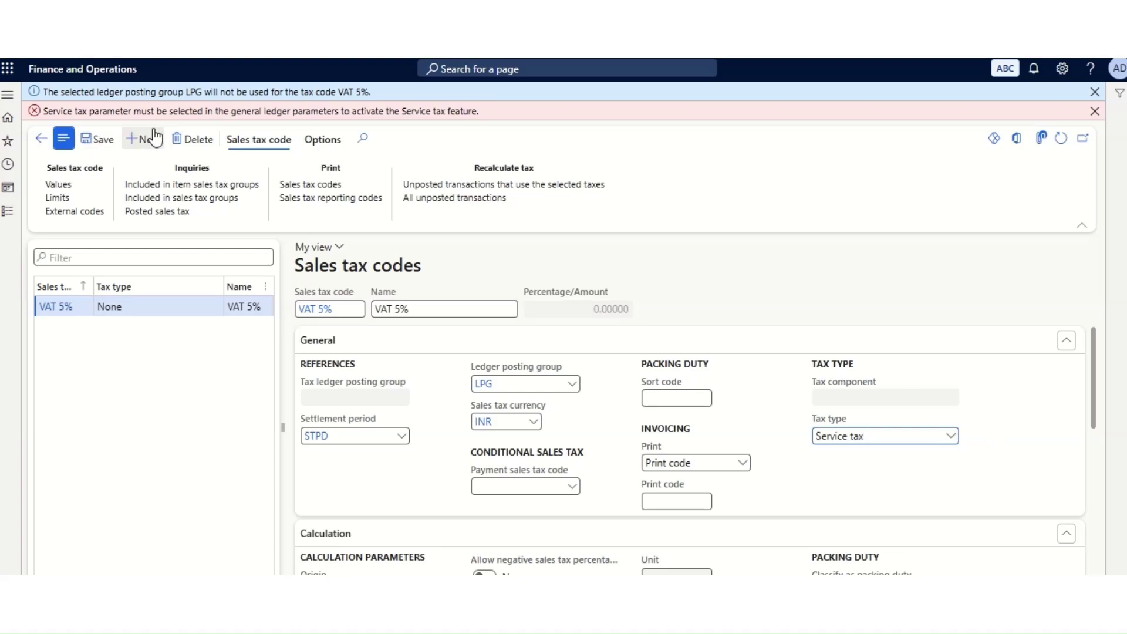
pyautogui.click(869, 435)
pyautogui.press('BackSpace')
pyautogui.press('BackSpace')
pyautogui.press('BackSpace')
pyautogui.press('BackSpace')
pyautogui.press('BackSpace')
pyautogui.press('BackSpace')
pyautogui.press('BackSpace')
pyautogui.press('BackSpace')
pyautogui.press('BackSpace')
pyautogui.press('BackSpace')
pyautogui.press('BackSpace')
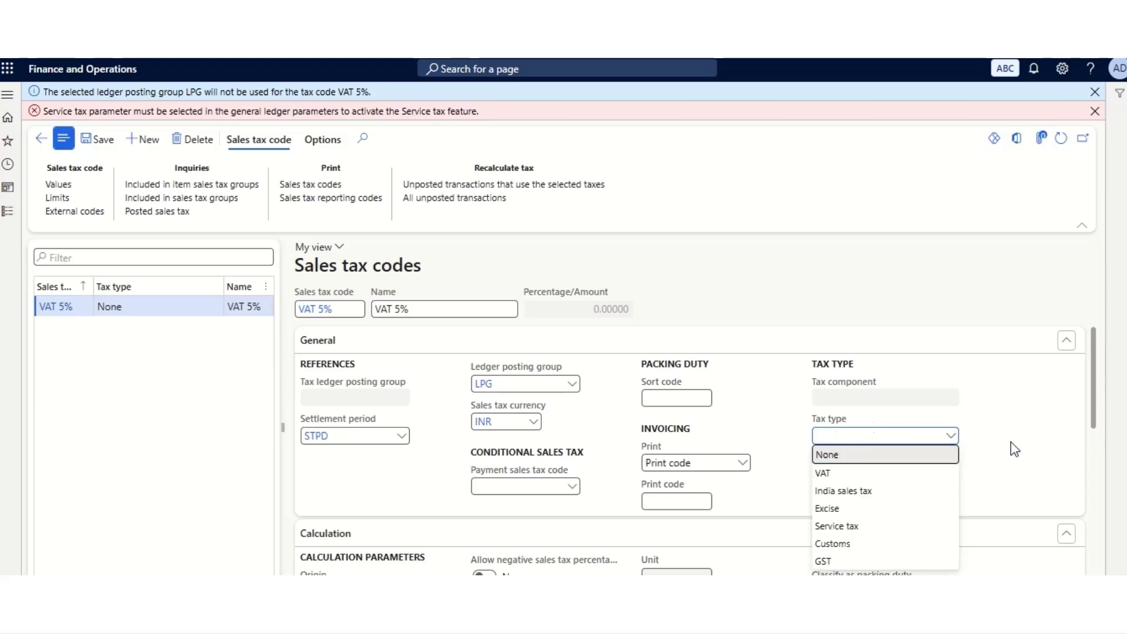
pyautogui.click(937, 452)
# Save the VAT 5% sales tax code and dismiss the notification messages.
pyautogui.scroll(-10, 872, 435)
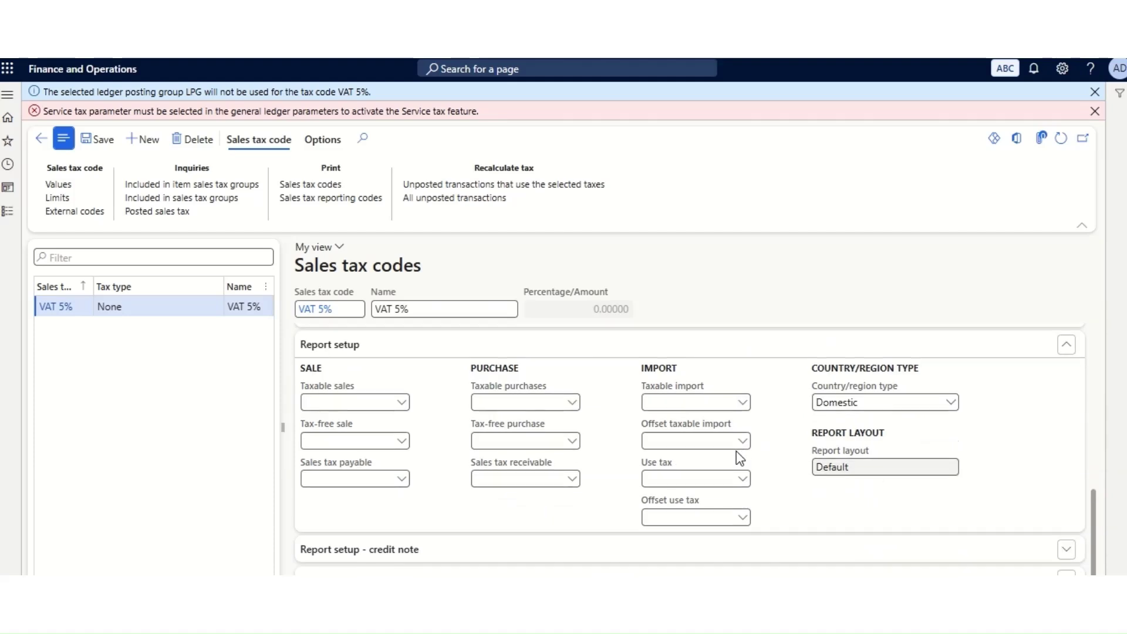
pyautogui.scroll(10, 646, 411)
pyautogui.click(94, 143)
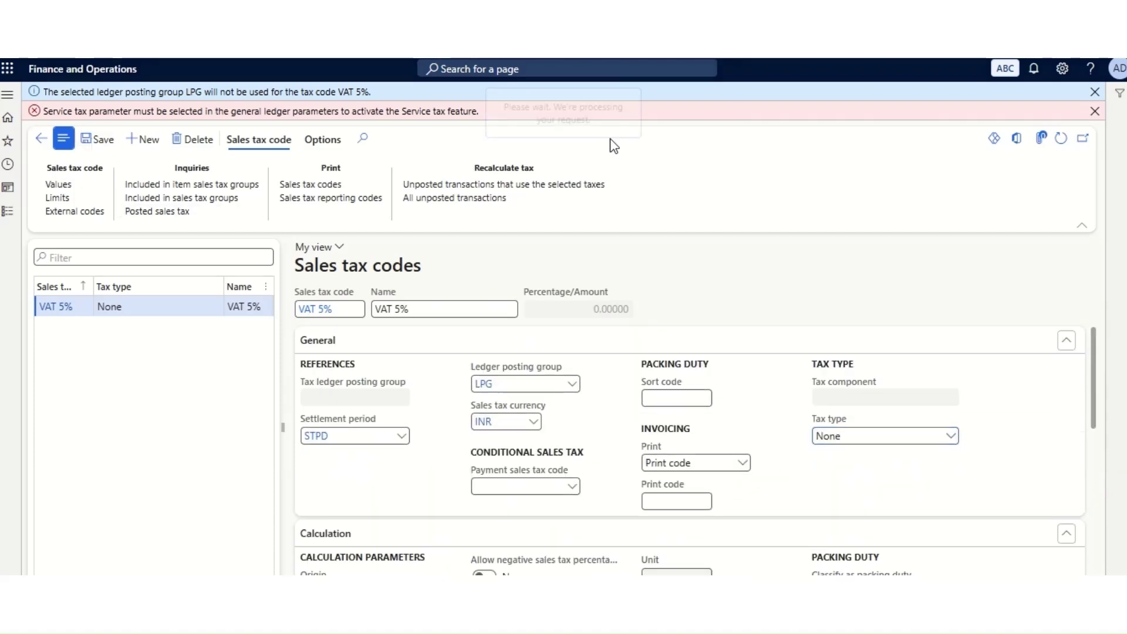
pyautogui.click(1094, 112)
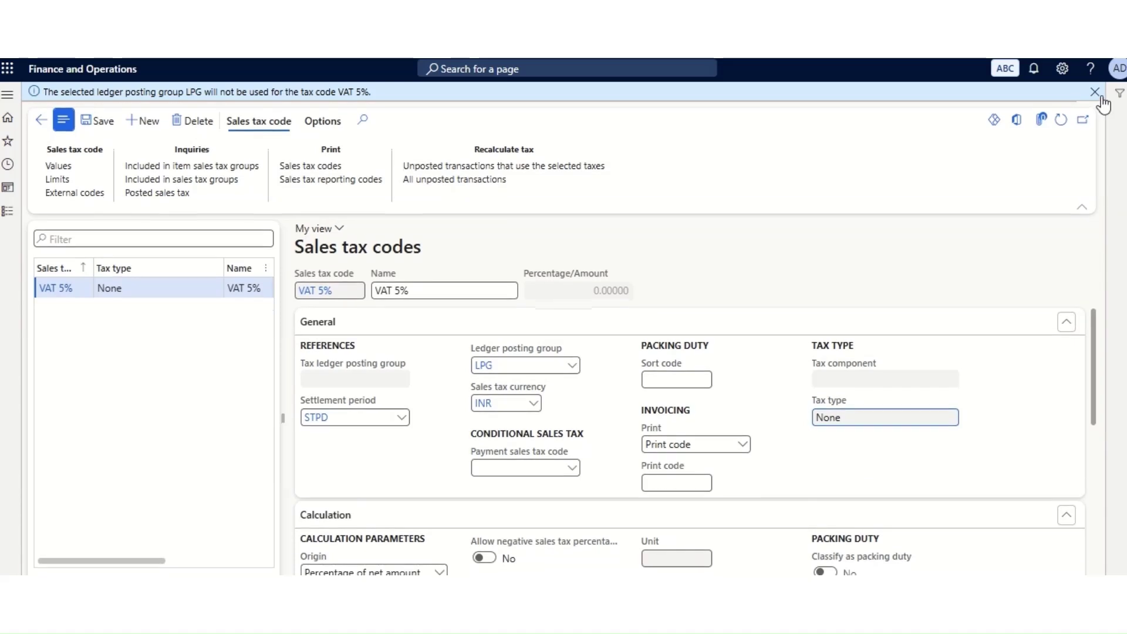
pyautogui.click(1095, 92)
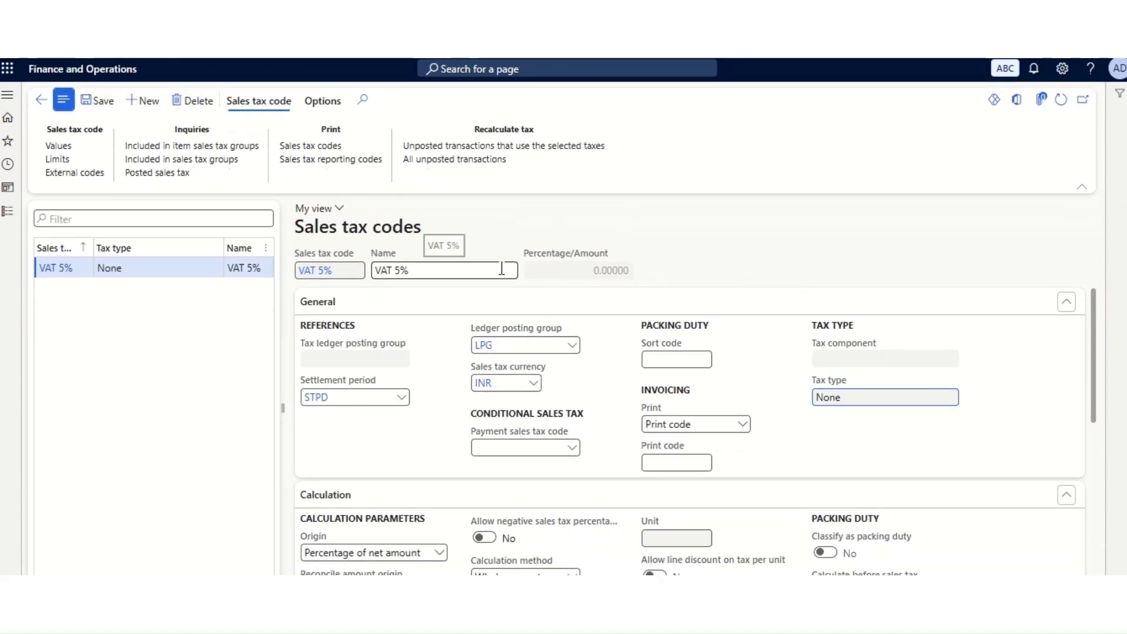
pyautogui.click(94, 103)
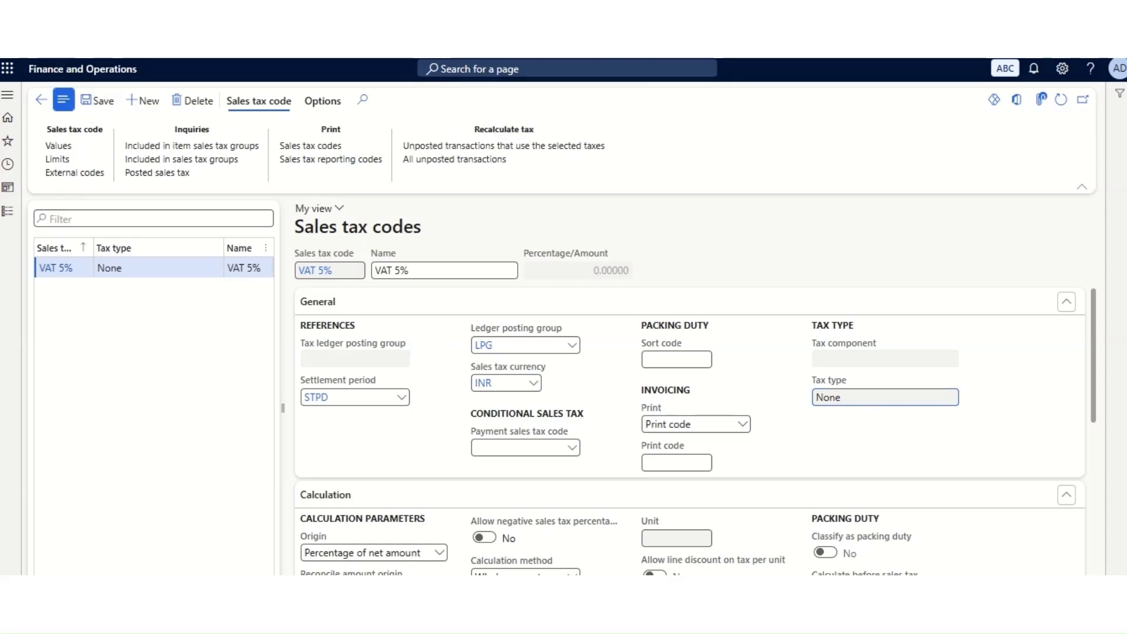
# Switch to the VATSETUP sheet in Excel, review step 5, Sales Tax Groups, and return to Finance and Operations.
pyautogui.hotkey('alt', 'Tab')
pyautogui.scroll(-1, 457, 451)
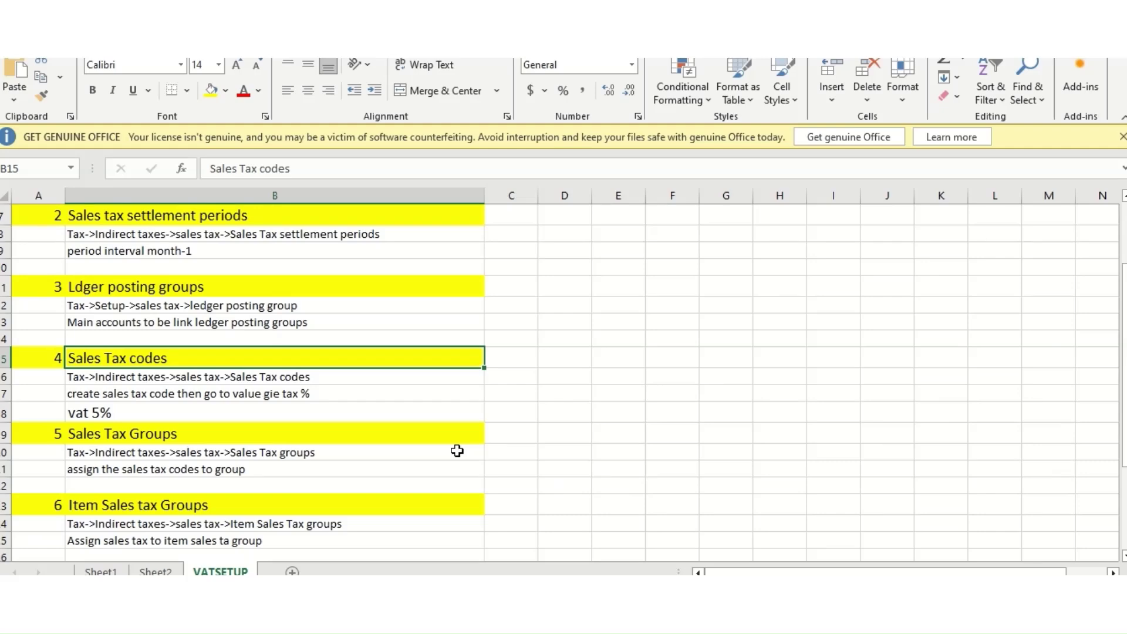
pyautogui.scroll(-1, 457, 451)
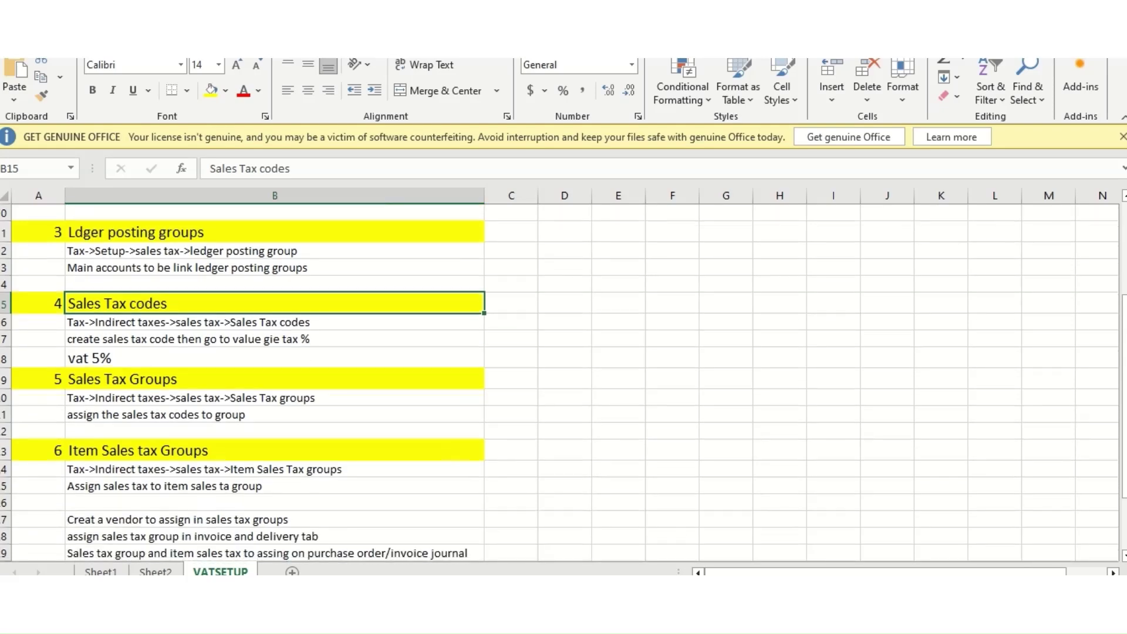
pyautogui.hotkey('alt', 'Tab')
# Open Sales tax groups under the Tax module's Indirect taxes and create a new group with the code Salex TG.
pyautogui.click(9, 213)
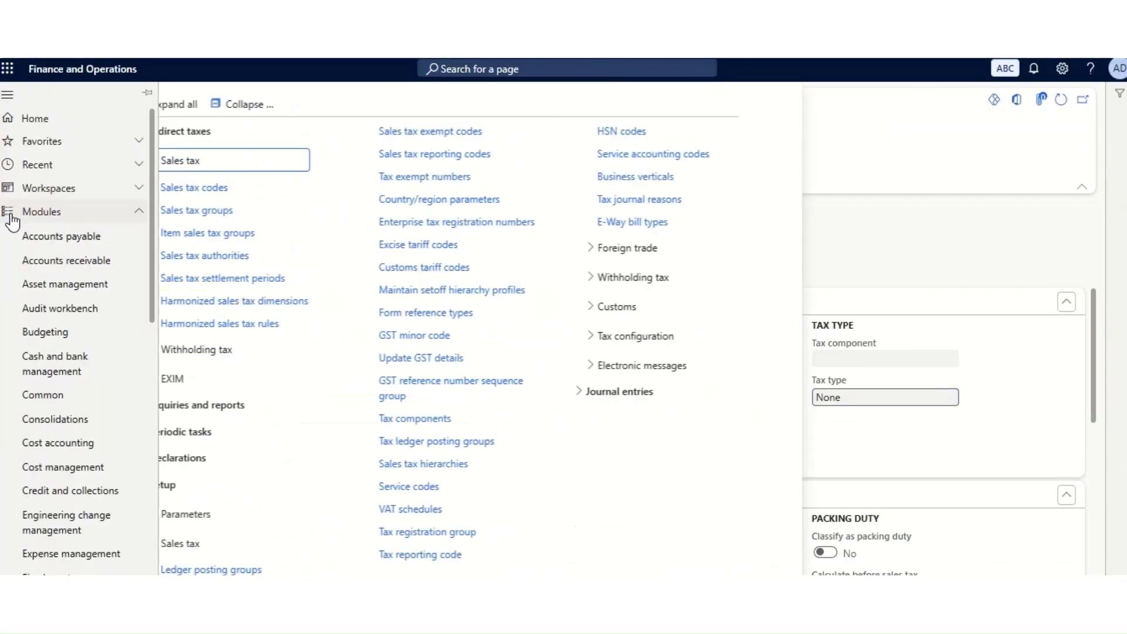
pyautogui.click(230, 212)
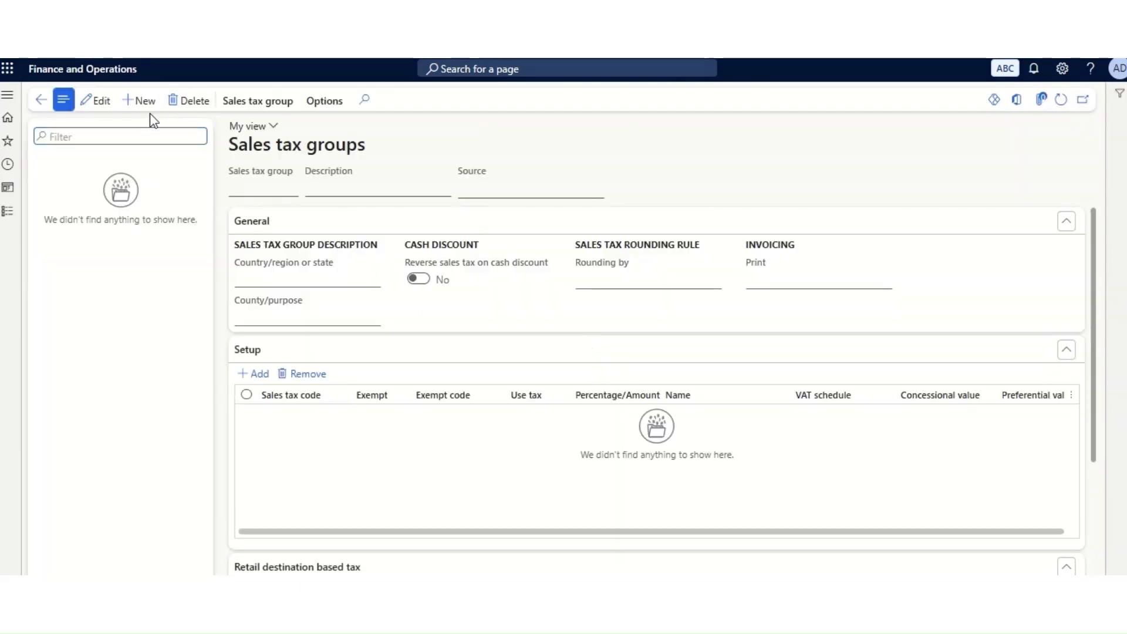
pyautogui.click(147, 105)
pyautogui.write('s')
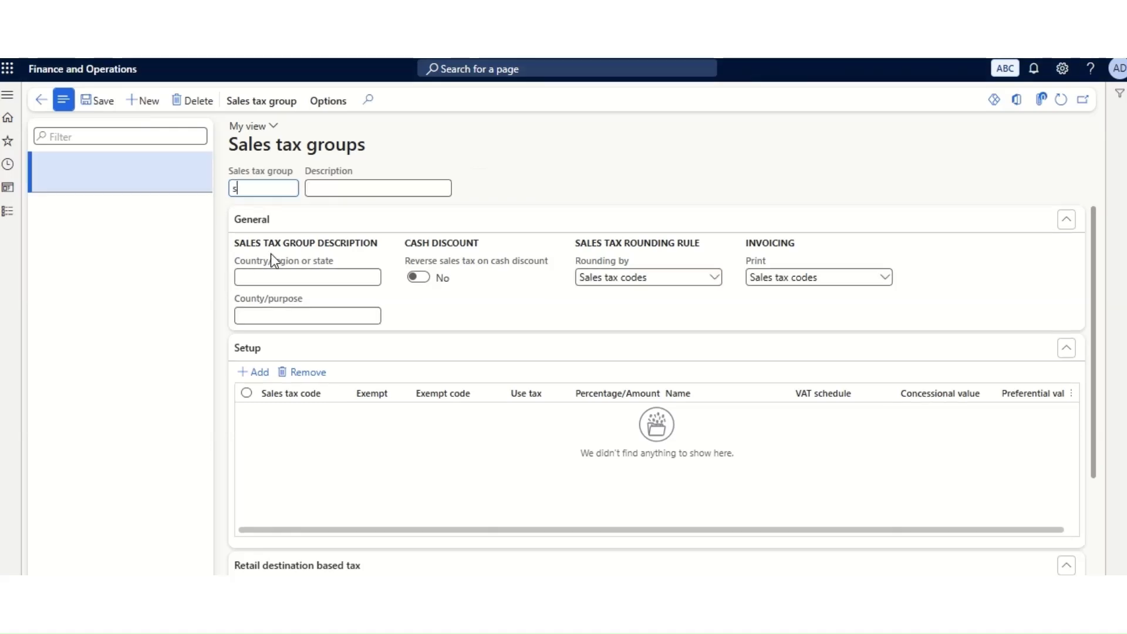
pyautogui.press('BackSpace')
pyautogui.write('SALE')
pyautogui.press('BackSpace')
pyautogui.press('BackSpace')
pyautogui.press('BackSpace')
pyautogui.press('BackSpace')
pyautogui.write('Salex TG')
# Enter "Salex Tax group" as the new group's description, reusing the copied group code.
pyautogui.hotkey('ctrl', 'a')
pyautogui.hotkey('ctrl', 'c')
pyautogui.press('Tab')
pyautogui.hotkey('ctrl', 'v')
pyautogui.press('BackSpace')
pyautogui.write('ax')
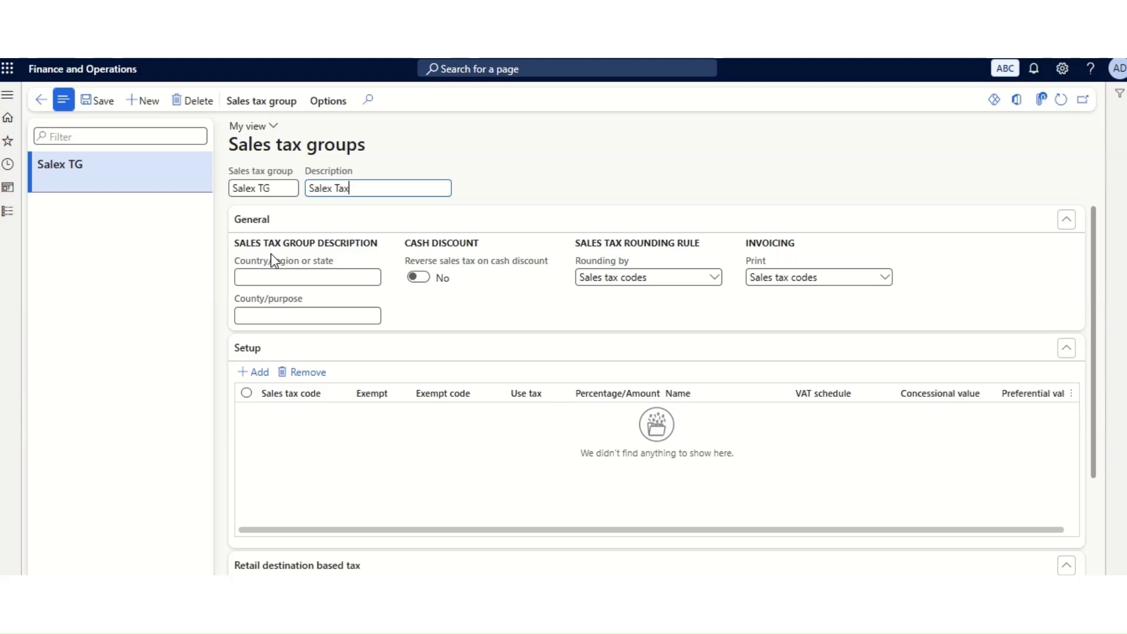
pyautogui.write(' group')
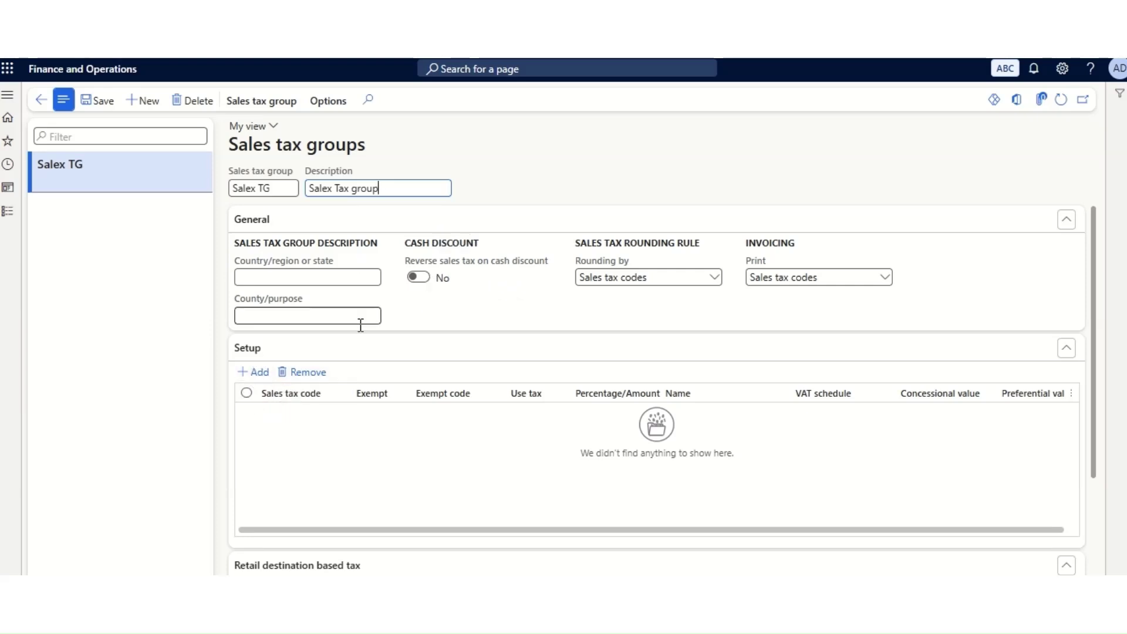
# Add the VAT 5% sales tax code to the Salex TG group's setup lines and check its percentage field.
pyautogui.click(259, 372)
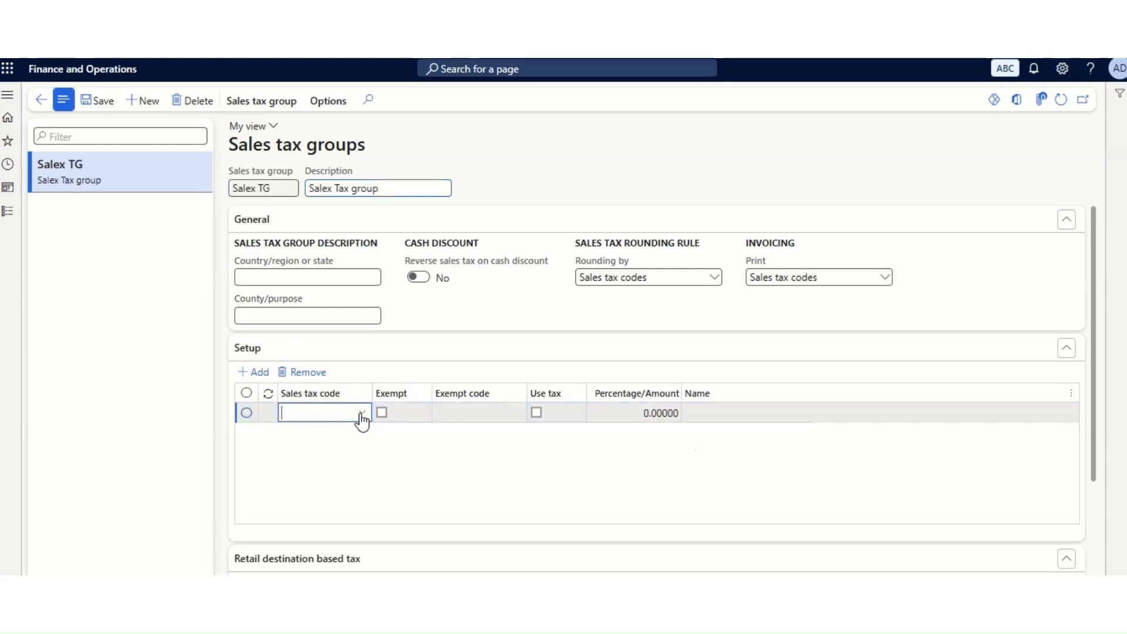
pyautogui.click(360, 413)
pyautogui.click(325, 453)
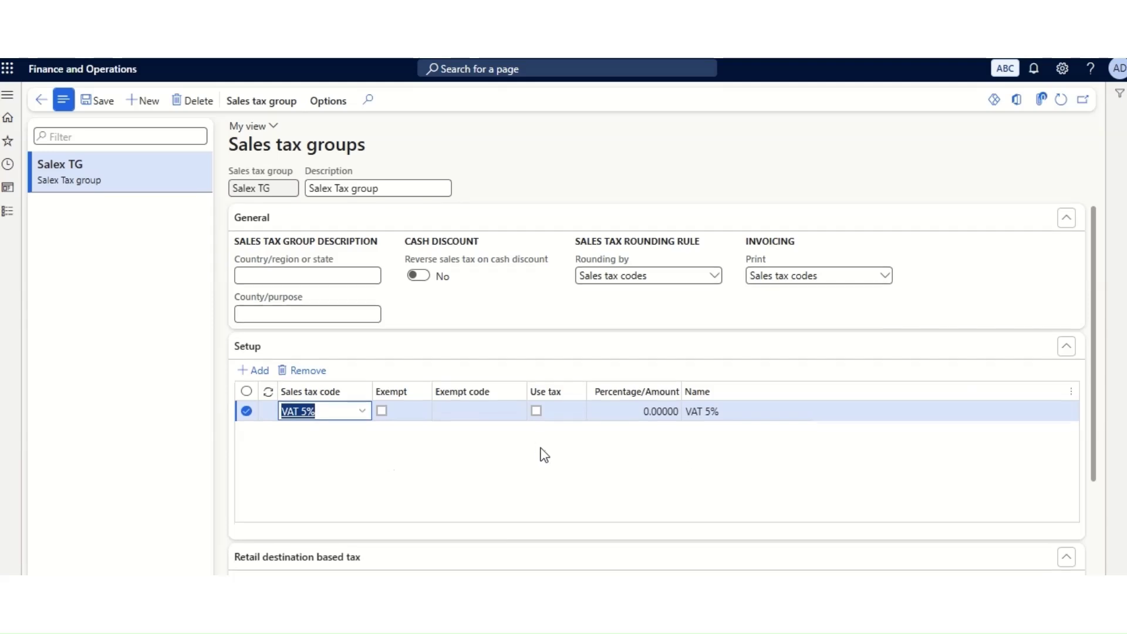
pyautogui.scroll(-1, 541, 449)
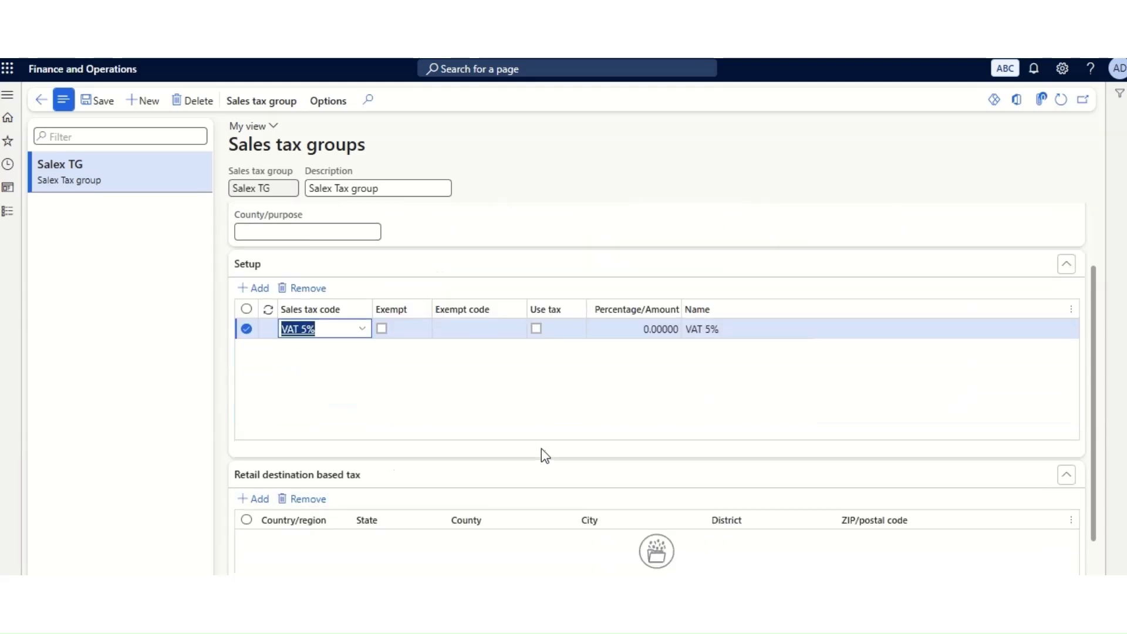
pyautogui.click(650, 329)
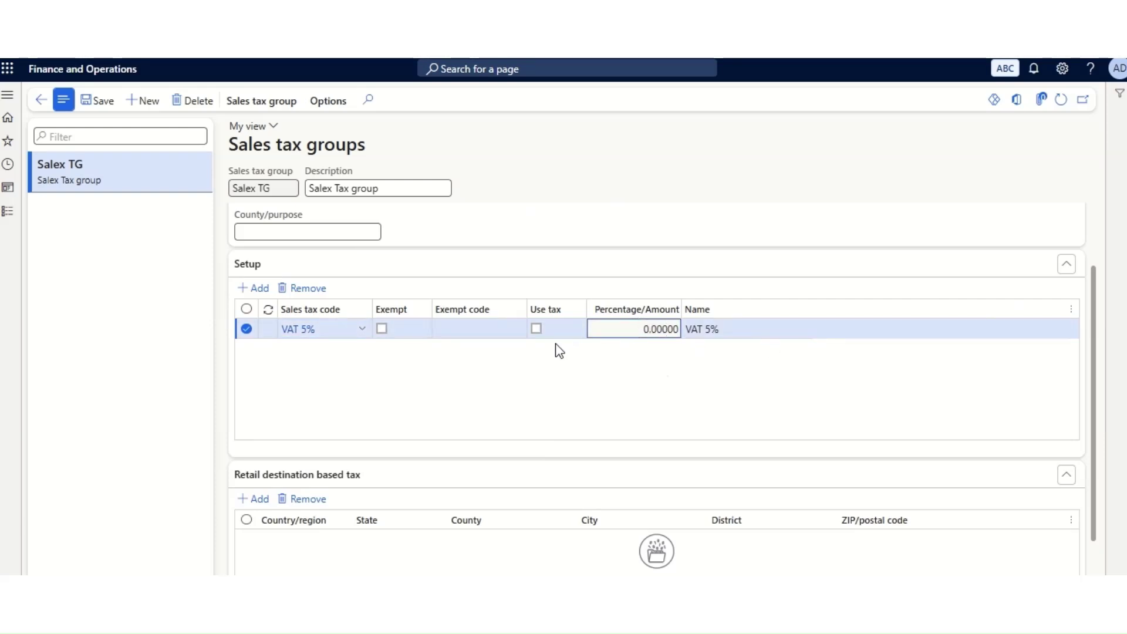
# Look over the Salex TG group's General and Setup sections and save the sales tax group.
pyautogui.click(376, 412)
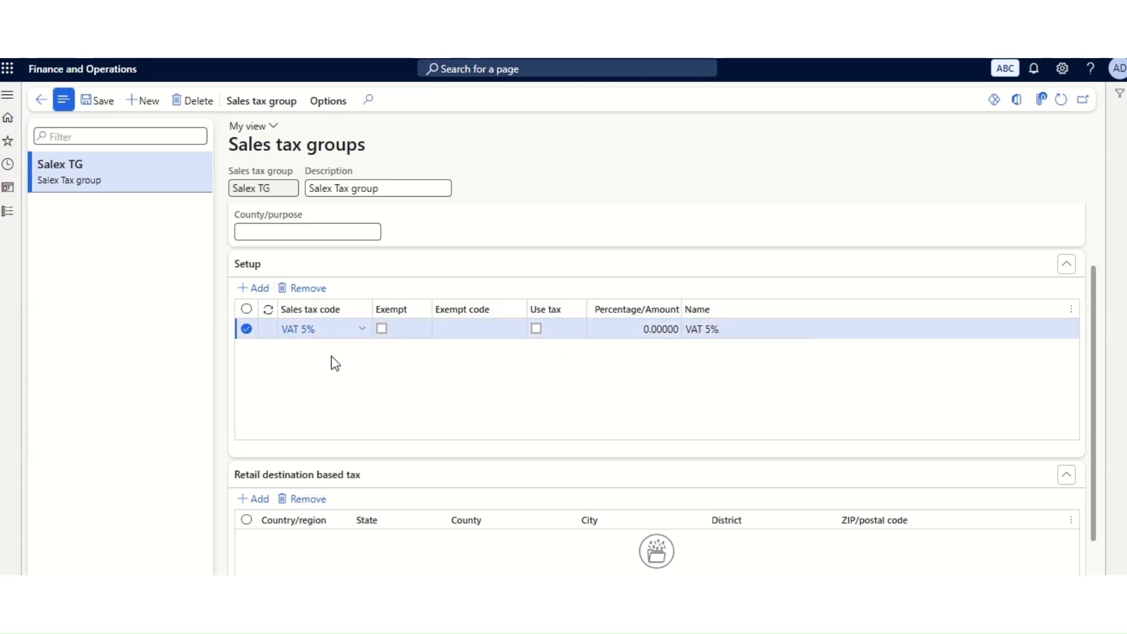
pyautogui.scroll(-1, 318, 370)
pyautogui.scroll(2, 325, 380)
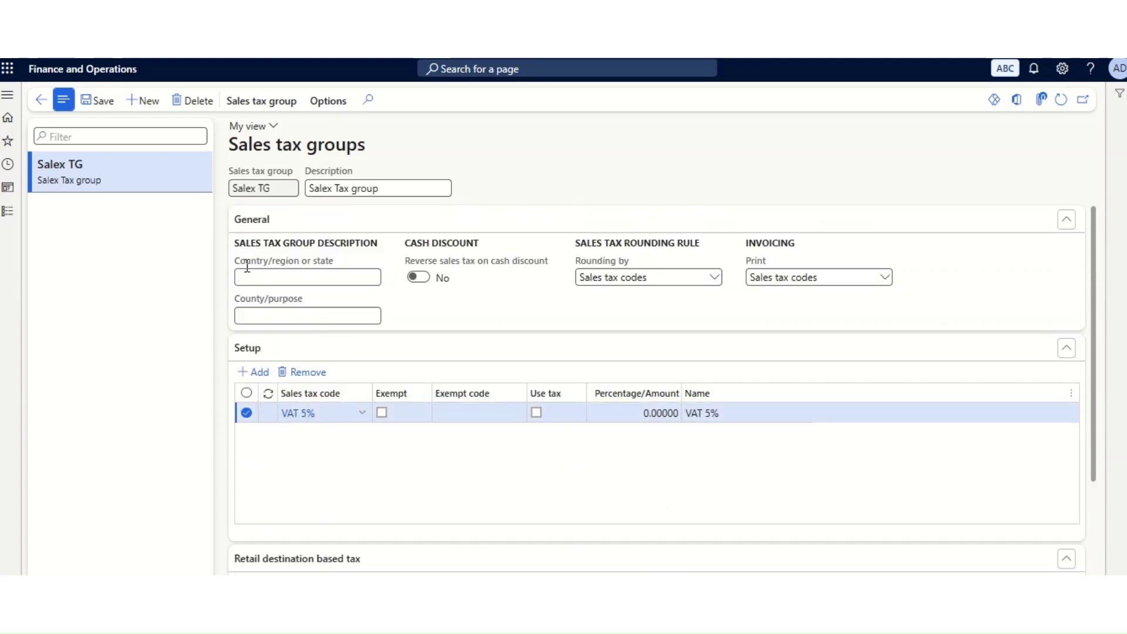
pyautogui.click(98, 100)
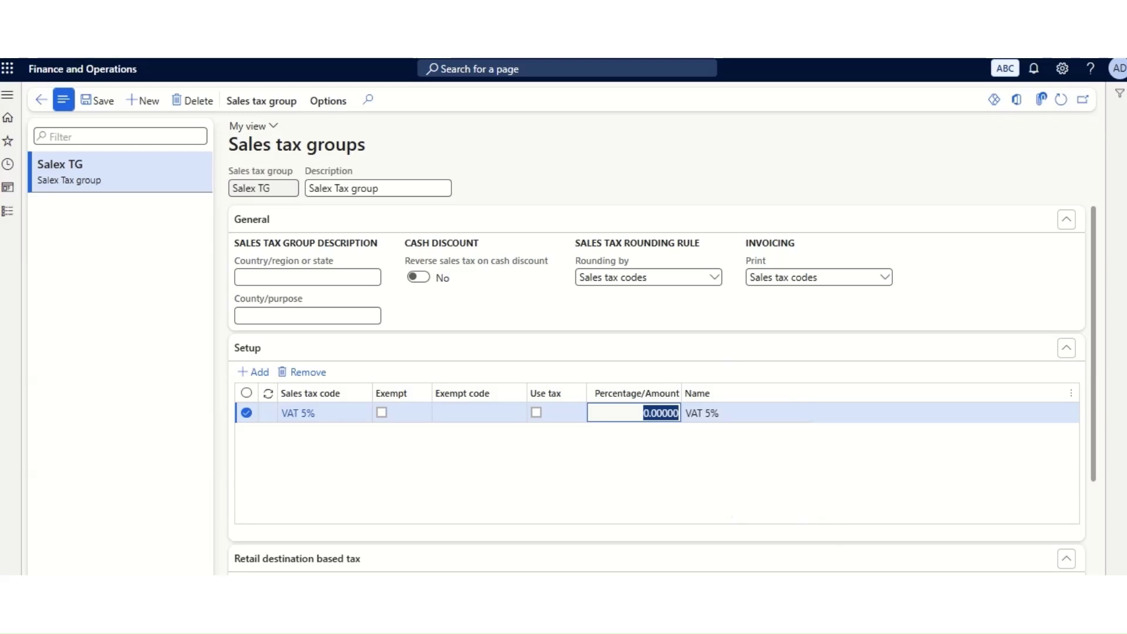
# Switch to the VATSETUP sheet in Excel, review step 6, Item Sales tax Groups, and return to Finance and Operations.
pyautogui.hotkey('alt', 'Tab')
pyautogui.scroll(-1, 269, 446)
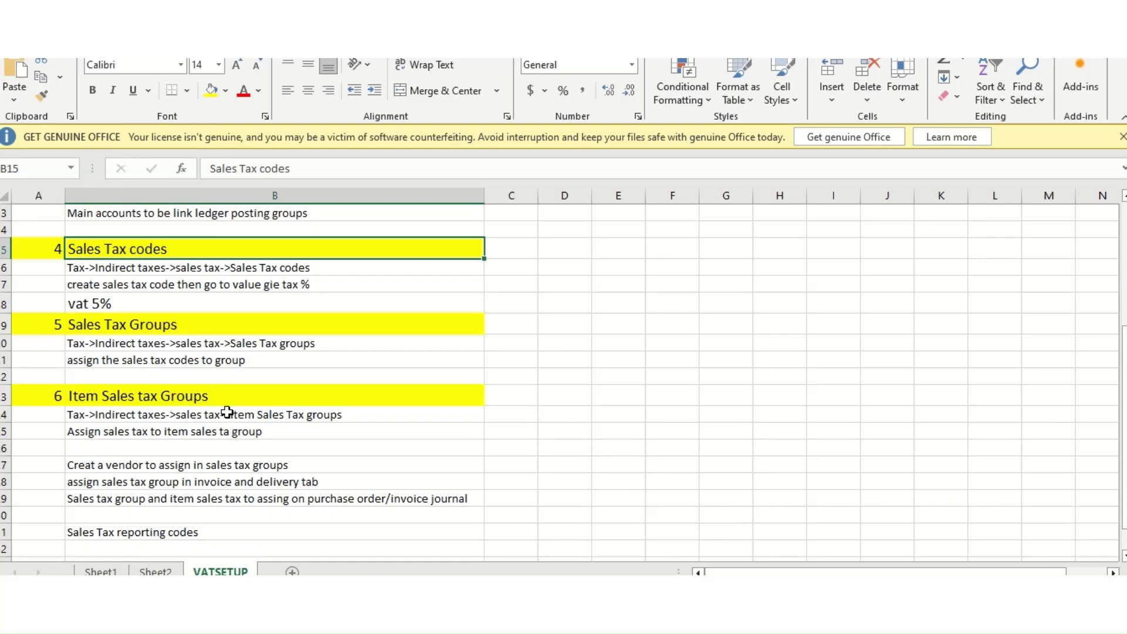
pyautogui.click(226, 326)
pyautogui.click(235, 397)
pyautogui.hotkey('alt', 'Tab')
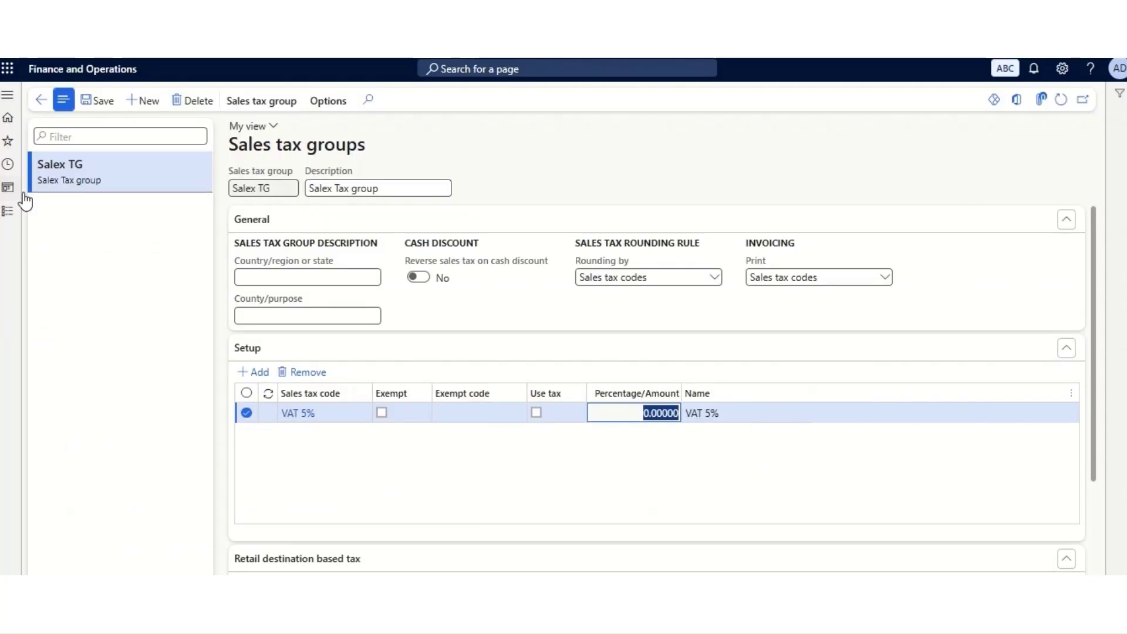
# Open Item sales tax groups under the Tax module's Indirect taxes and create a new group with the code Item SG.
pyautogui.click(7, 213)
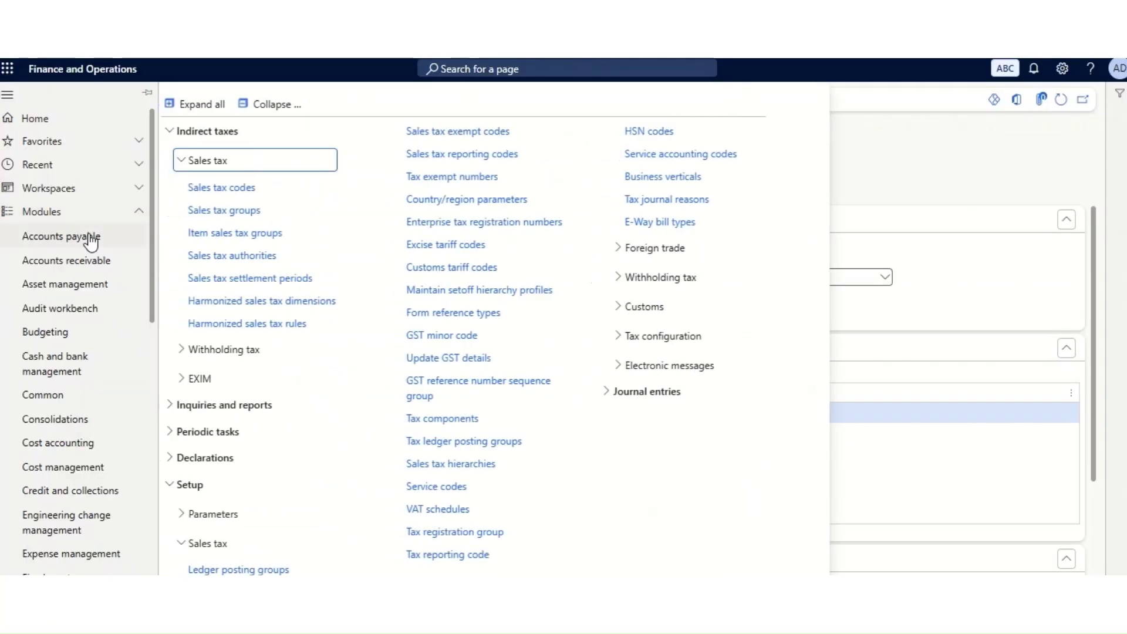
pyautogui.click(236, 233)
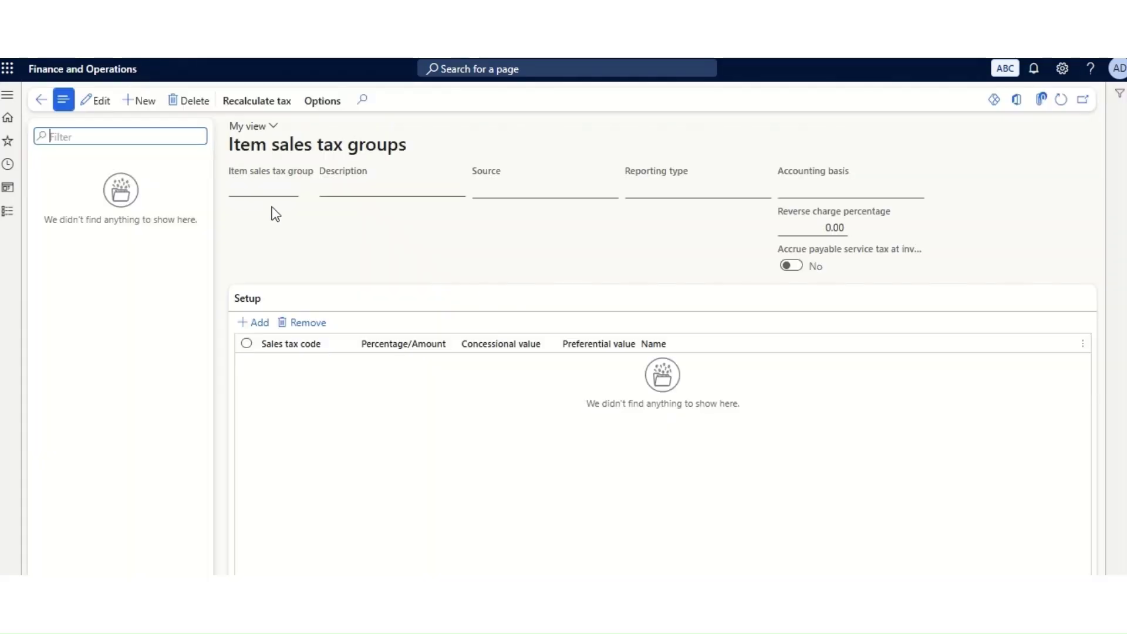
pyautogui.click(139, 100)
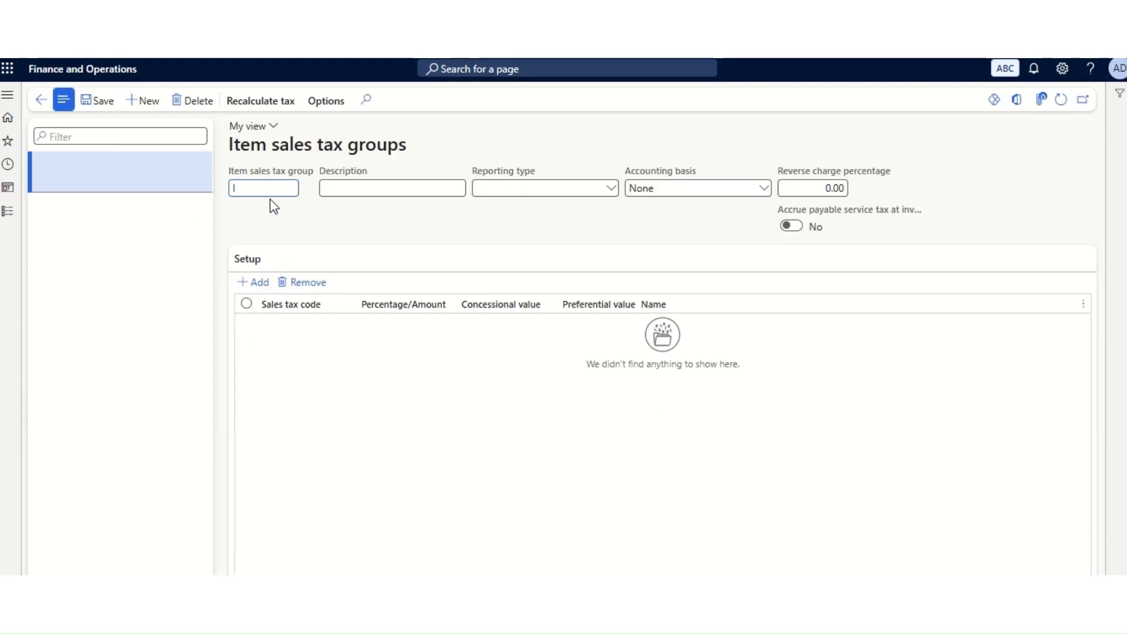
pyautogui.write('ITe')
pyautogui.press('BackSpace')
pyautogui.press('BackSpace')
pyautogui.press('Tab')
# Enter "Item Sales tax groups" as the description of the Item SG group.
pyautogui.write('Item ')
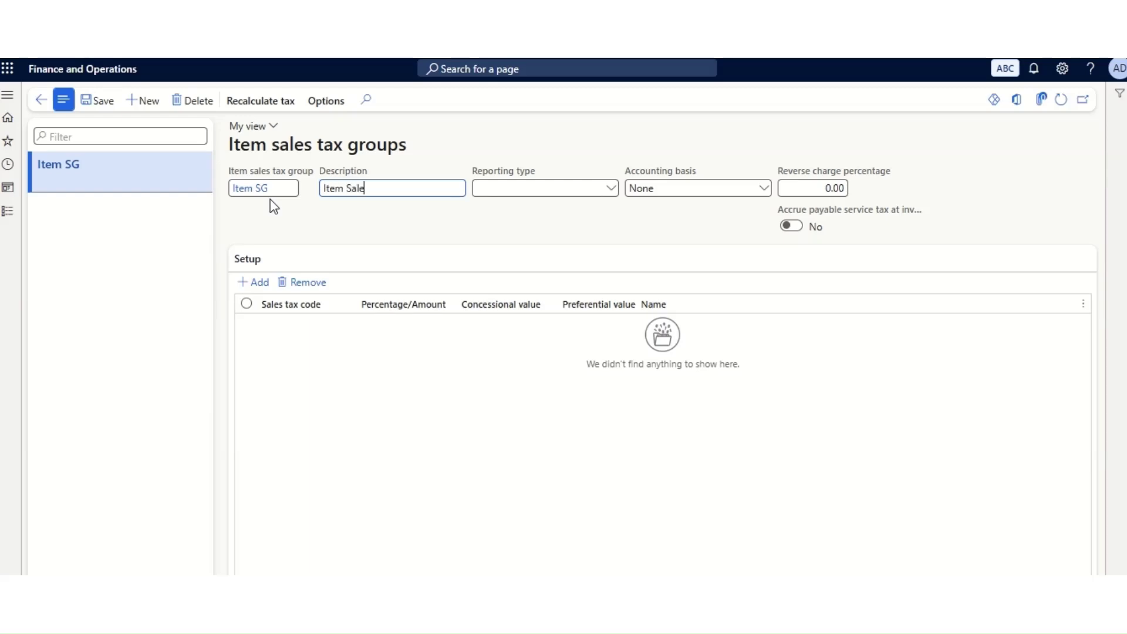
pyautogui.write('Sales tax groups')
pyautogui.press('Tab')
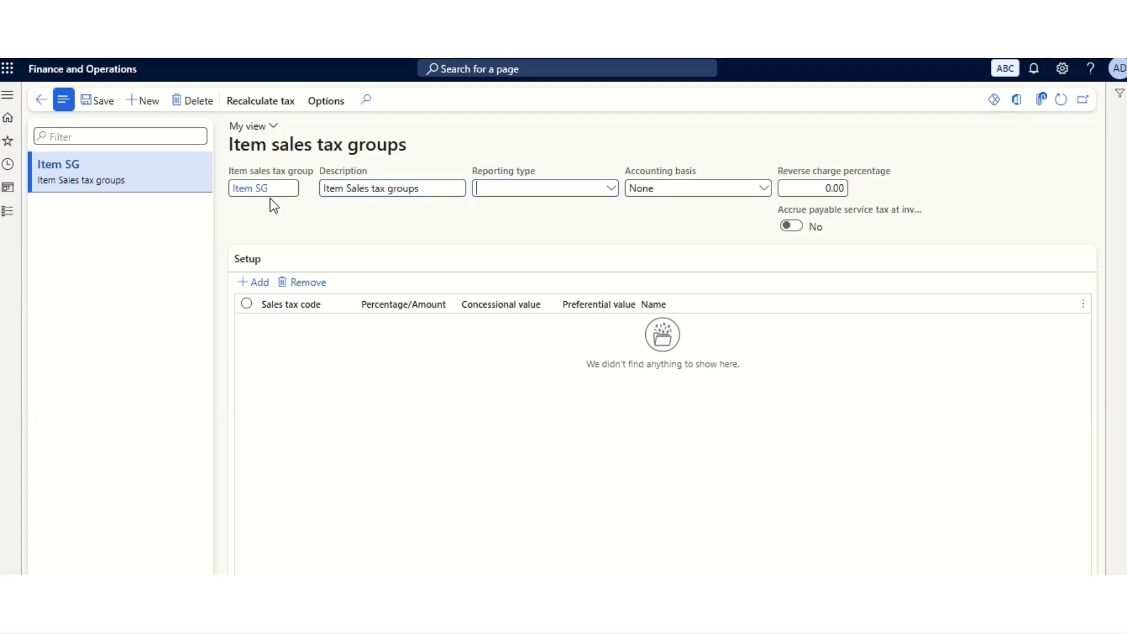
# Check the options offered for the Item SG group's reporting type and accounting basis without changing either.
pyautogui.click(611, 189)
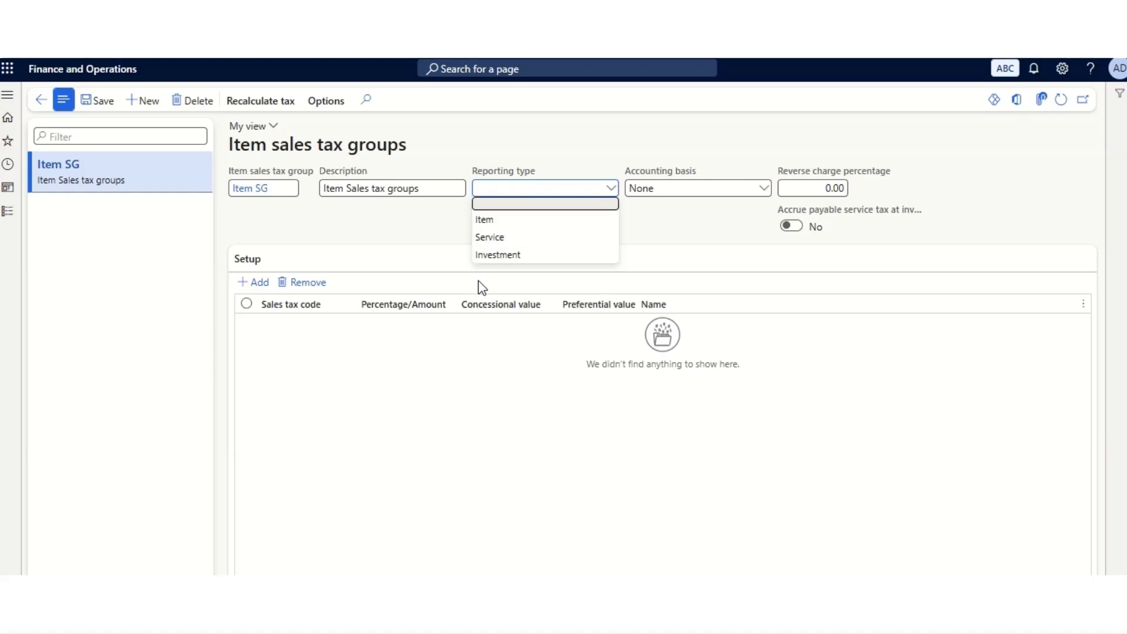
pyautogui.click(415, 229)
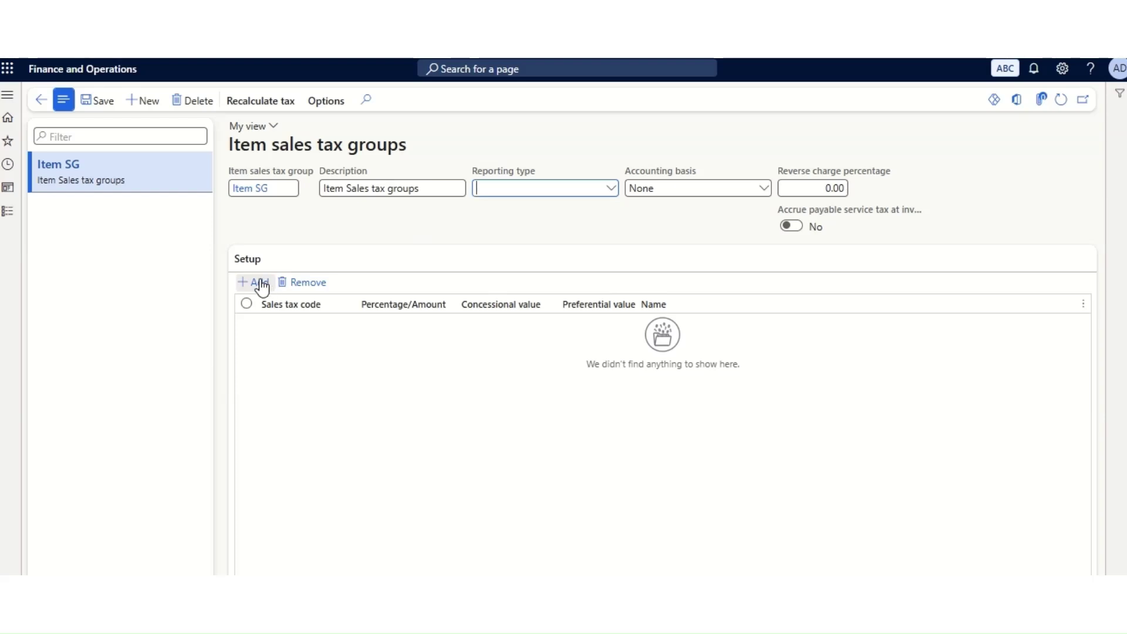
pyautogui.click(765, 189)
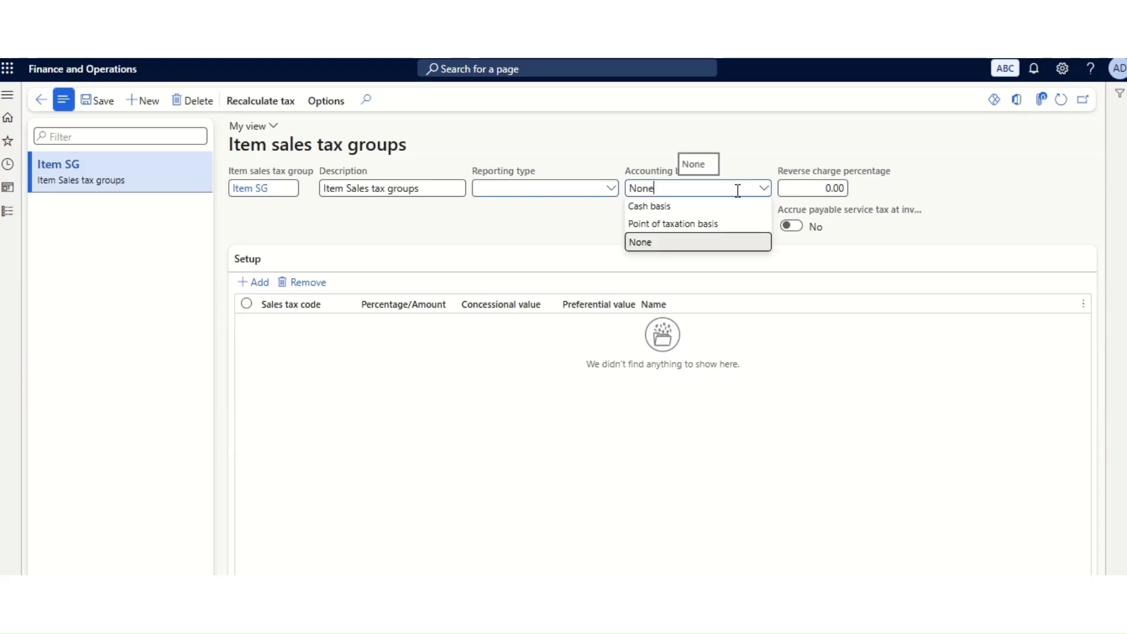
pyautogui.click(536, 230)
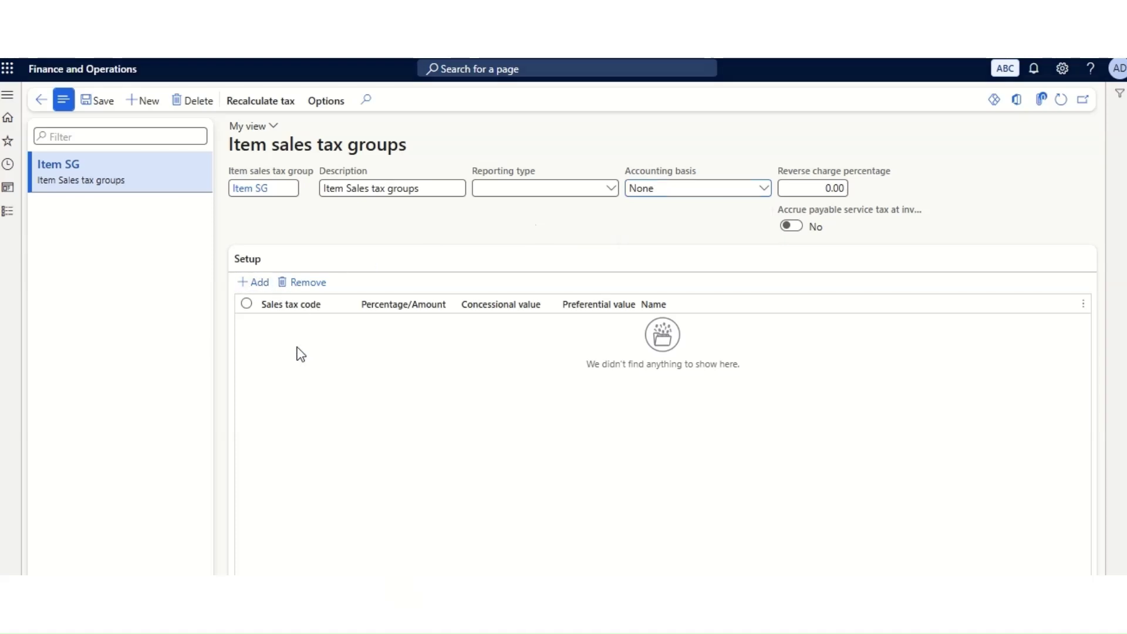
# Add the VAT 5% sales tax code to the Item SG group's setup lines, save, and check its percentage field.
pyautogui.click(361, 325)
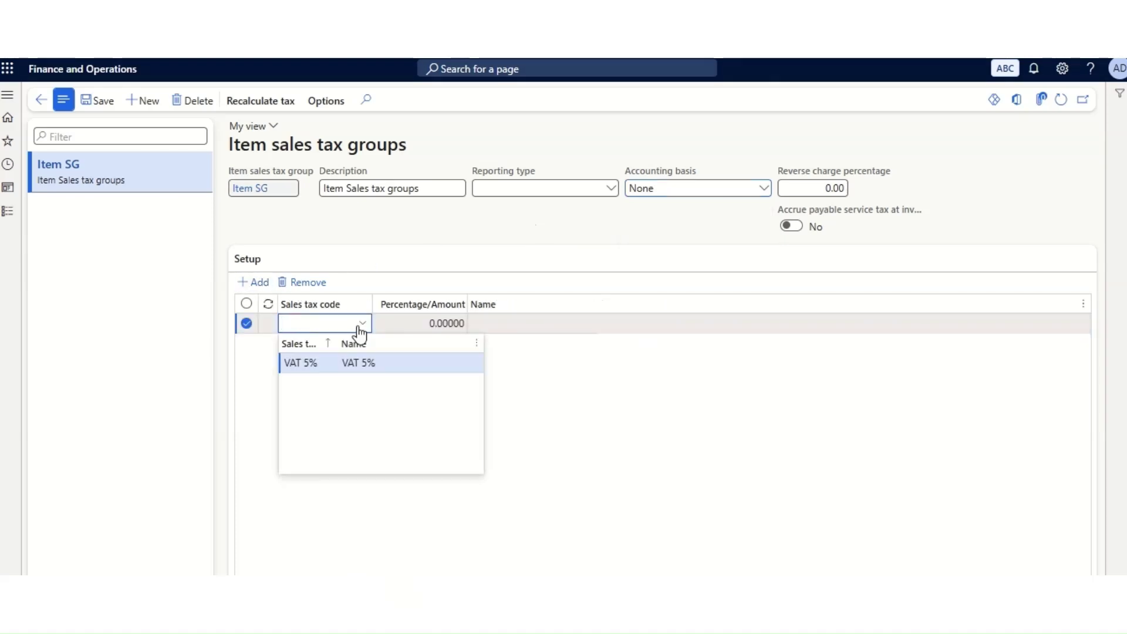
pyautogui.click(307, 364)
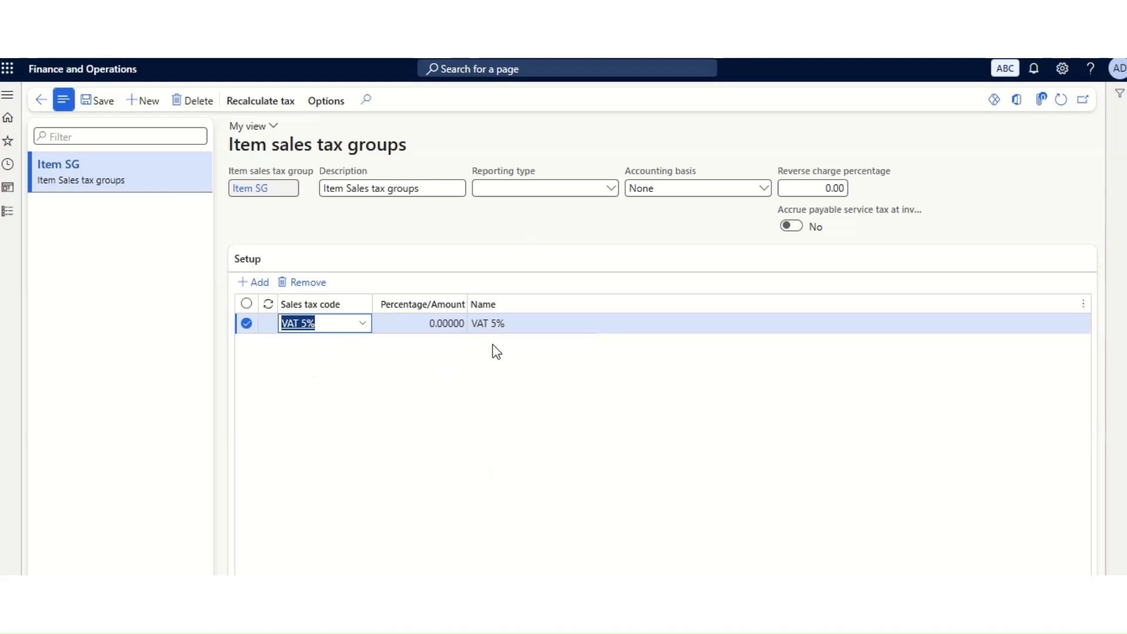
pyautogui.click(441, 325)
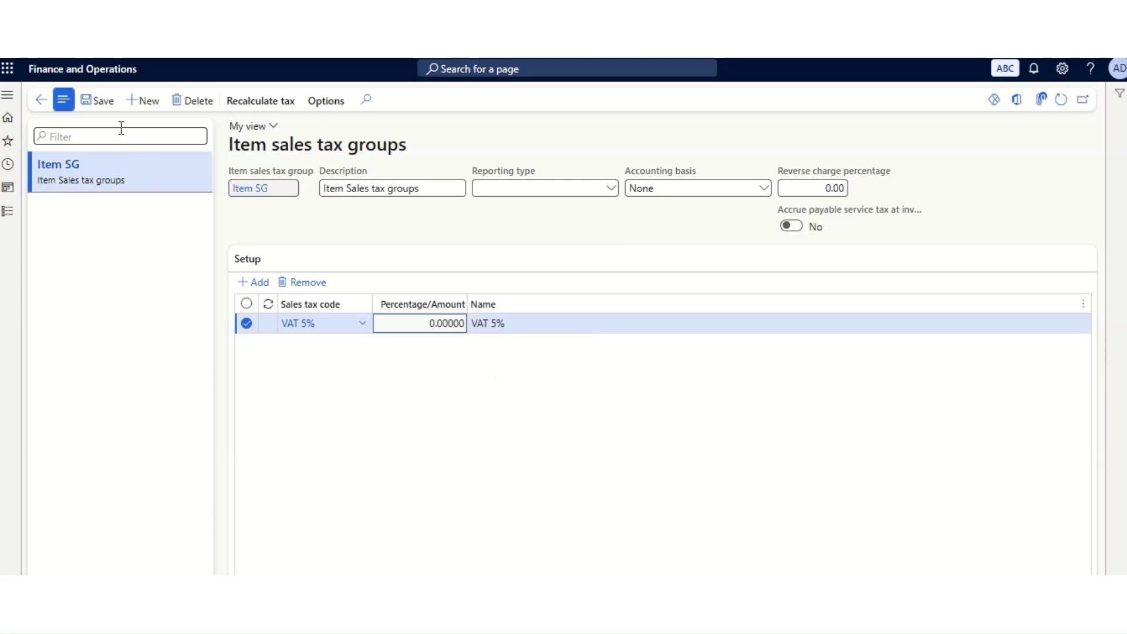
pyautogui.click(90, 102)
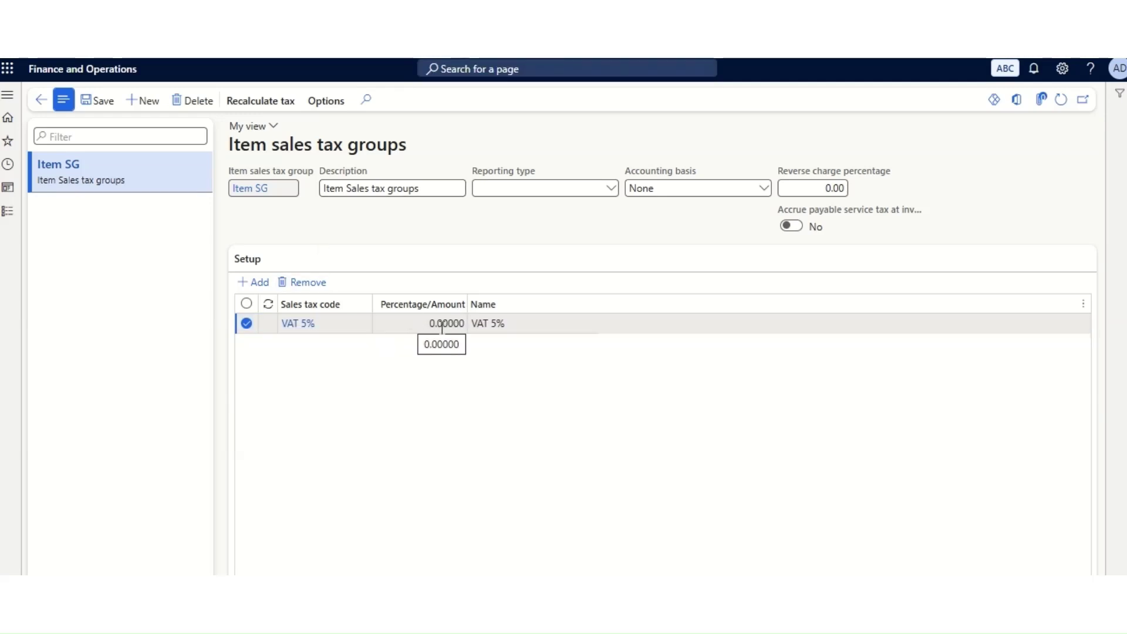
pyautogui.click(401, 322)
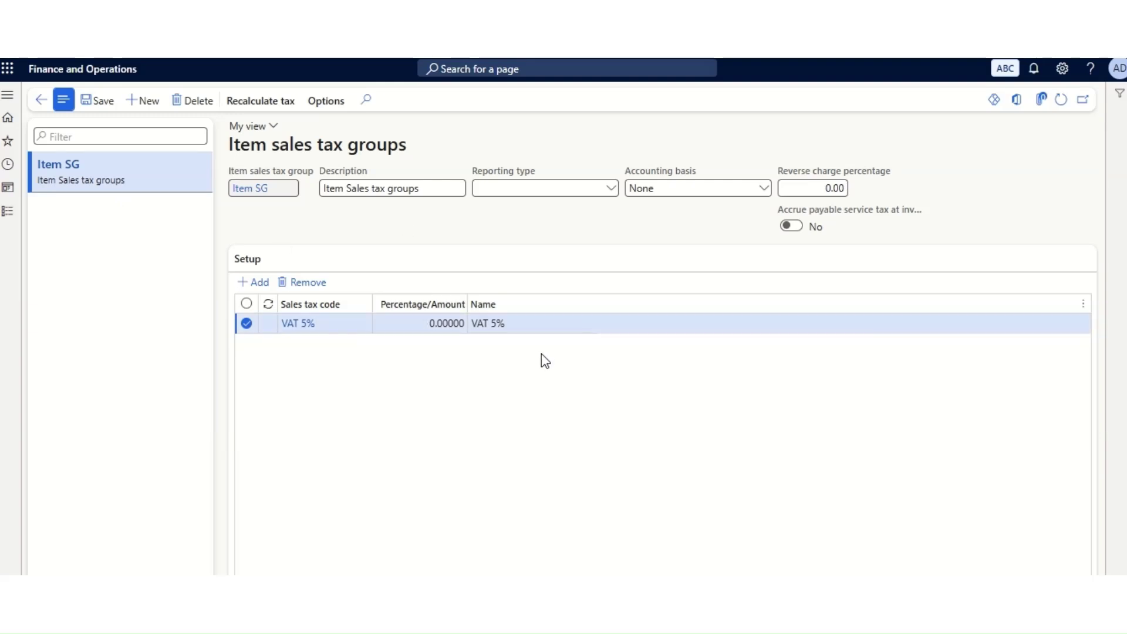
# Leave the item groups, open the VAT 5% sales tax code's values, and make them editable.
pyautogui.click(42, 100)
pyautogui.click(8, 212)
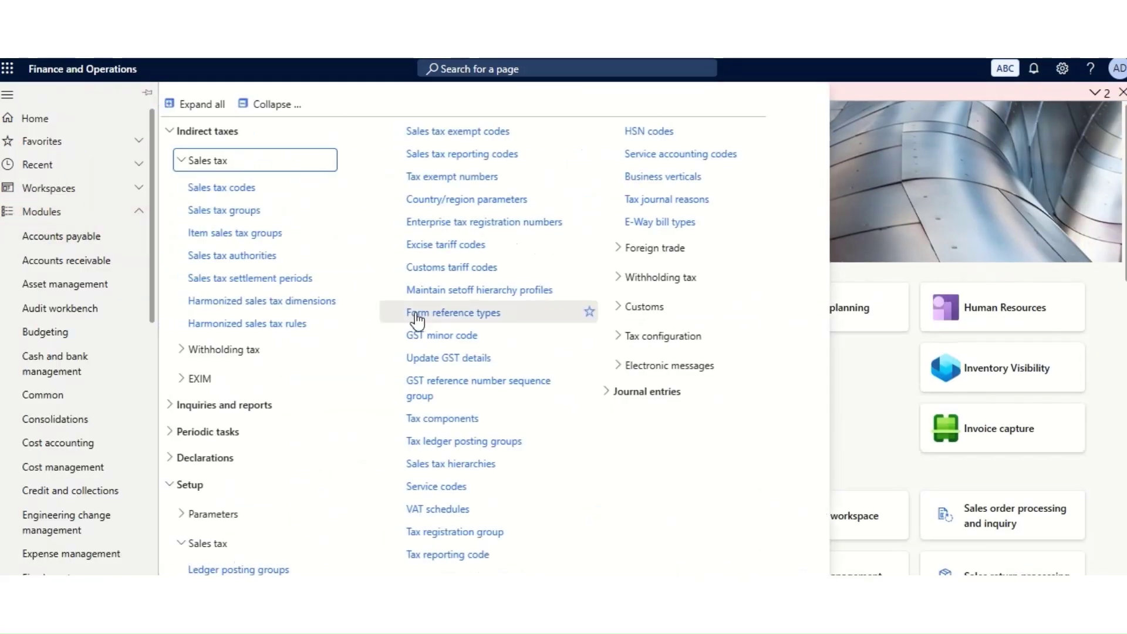
pyautogui.click(226, 210)
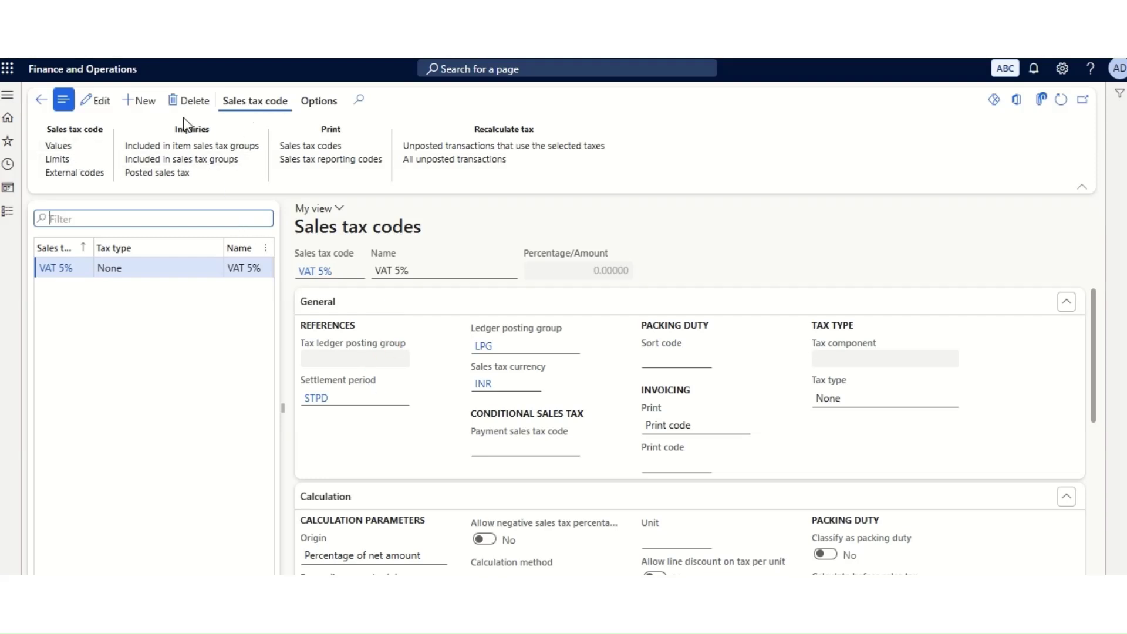
pyautogui.click(59, 146)
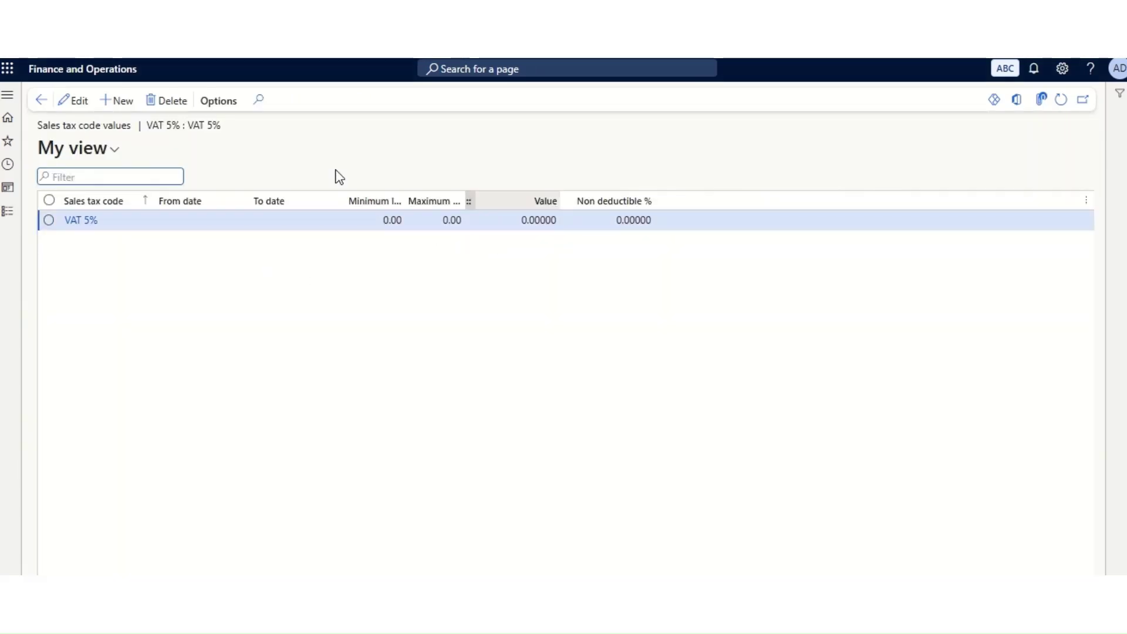
pyautogui.click(81, 101)
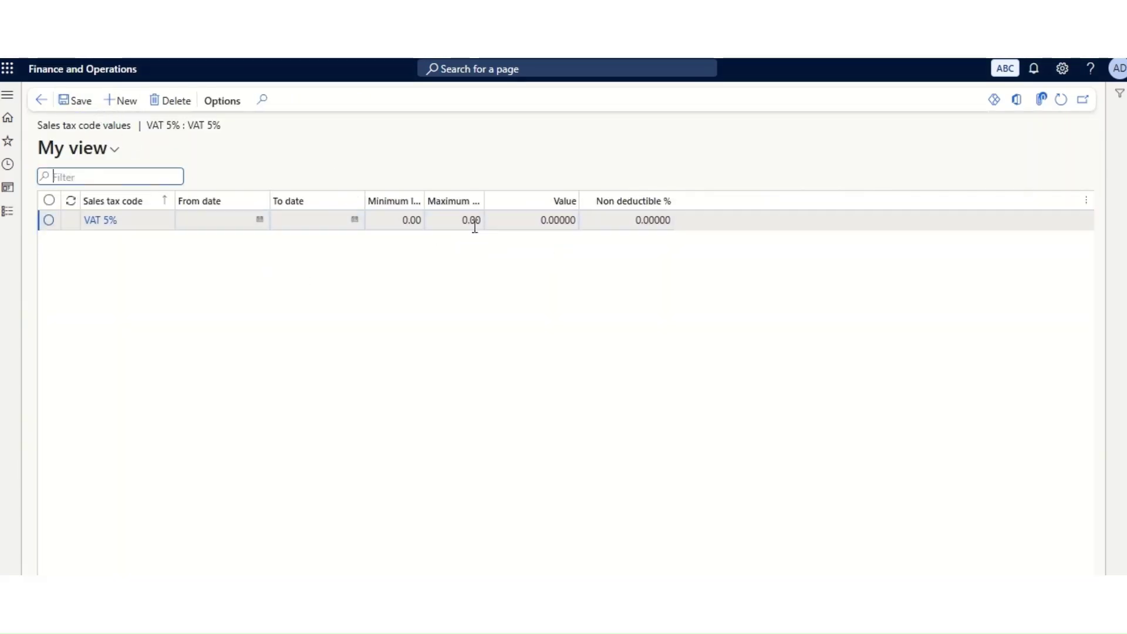
pyautogui.click(259, 220)
pyautogui.click(364, 223)
pyautogui.click(355, 219)
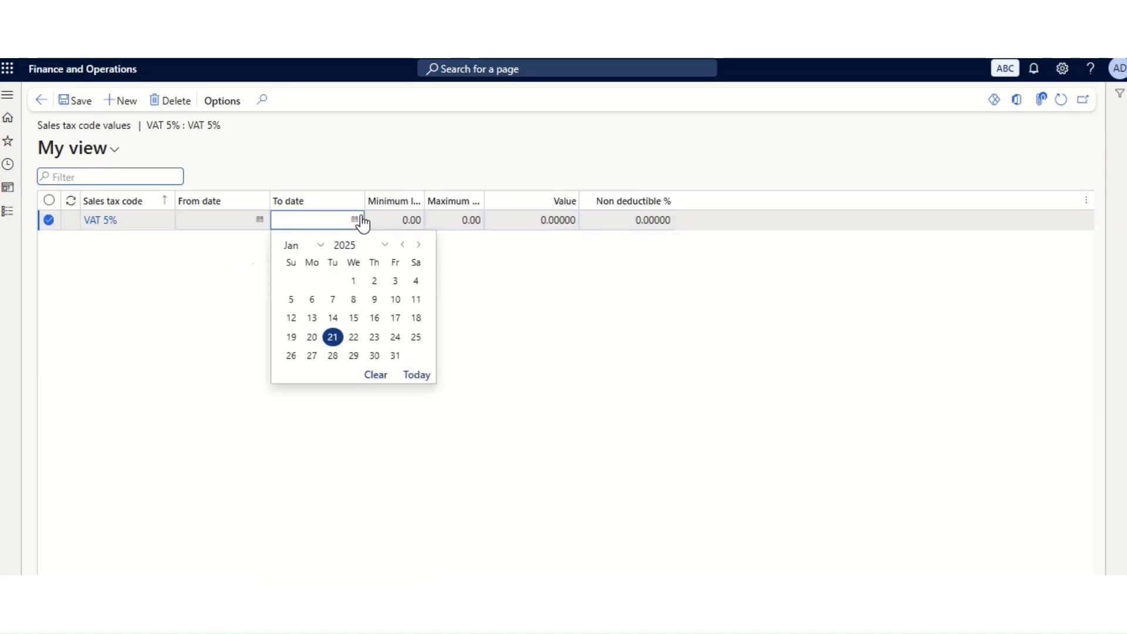
pyautogui.click(321, 247)
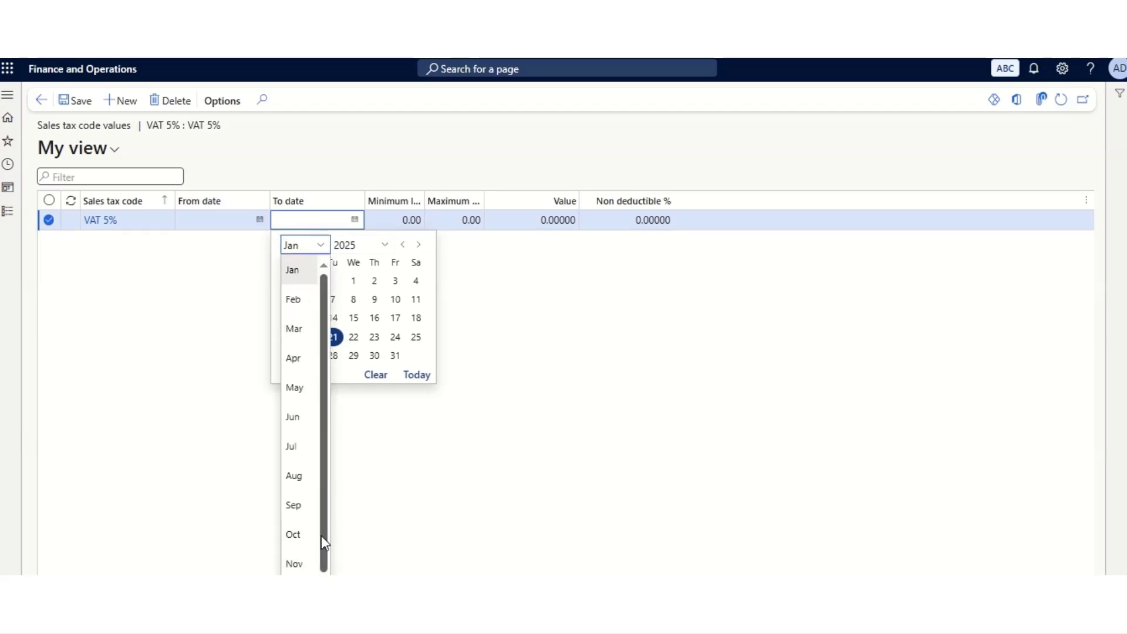
pyautogui.click(382, 538)
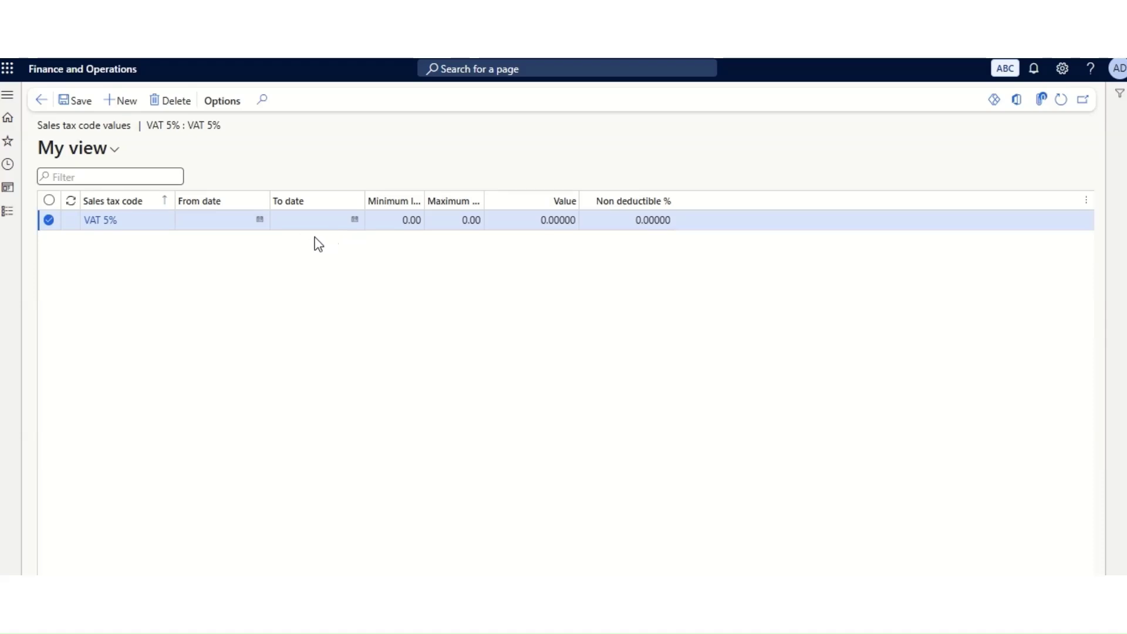
# Set the VAT 5% sales tax code's value to 5 and save the sales tax code values.
pyautogui.click(559, 219)
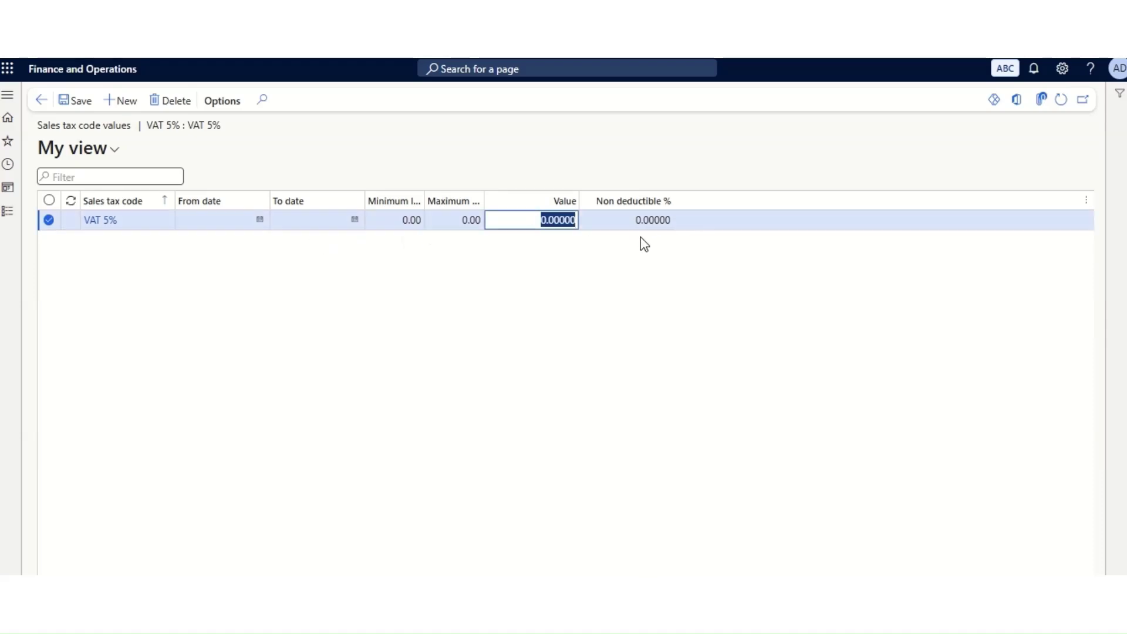
pyautogui.write('5')
pyautogui.press('Tab')
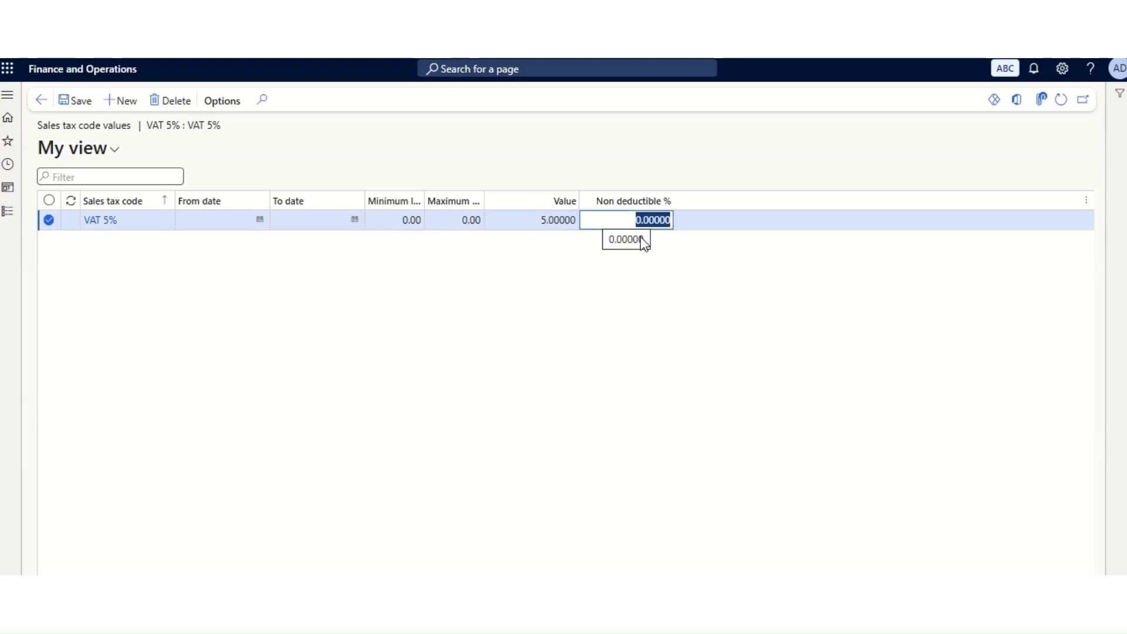
pyautogui.click(678, 327)
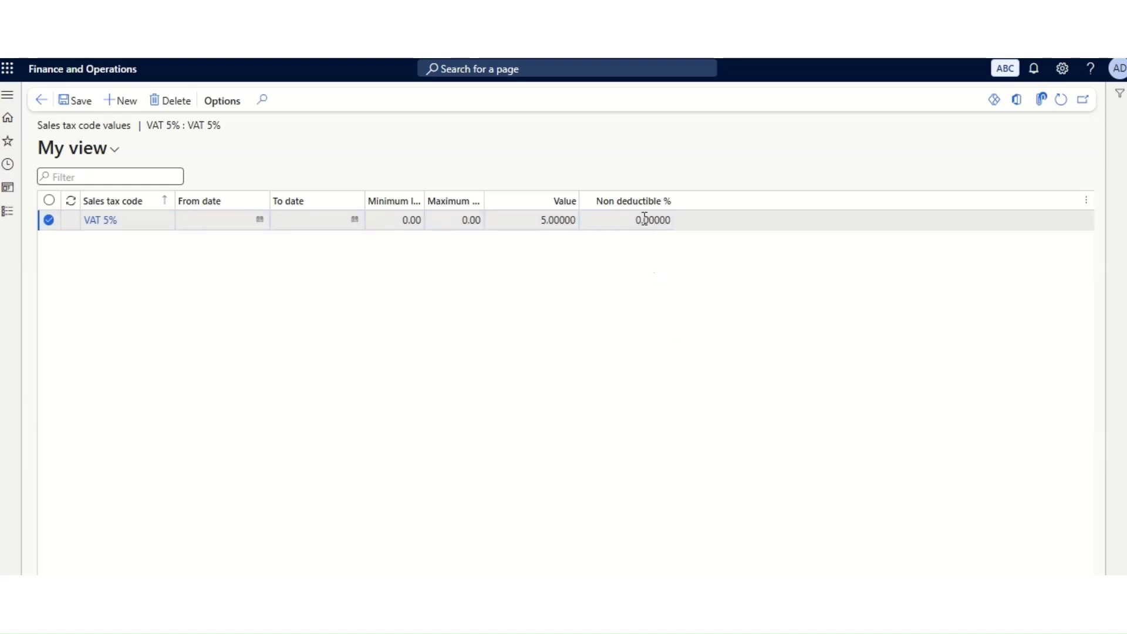
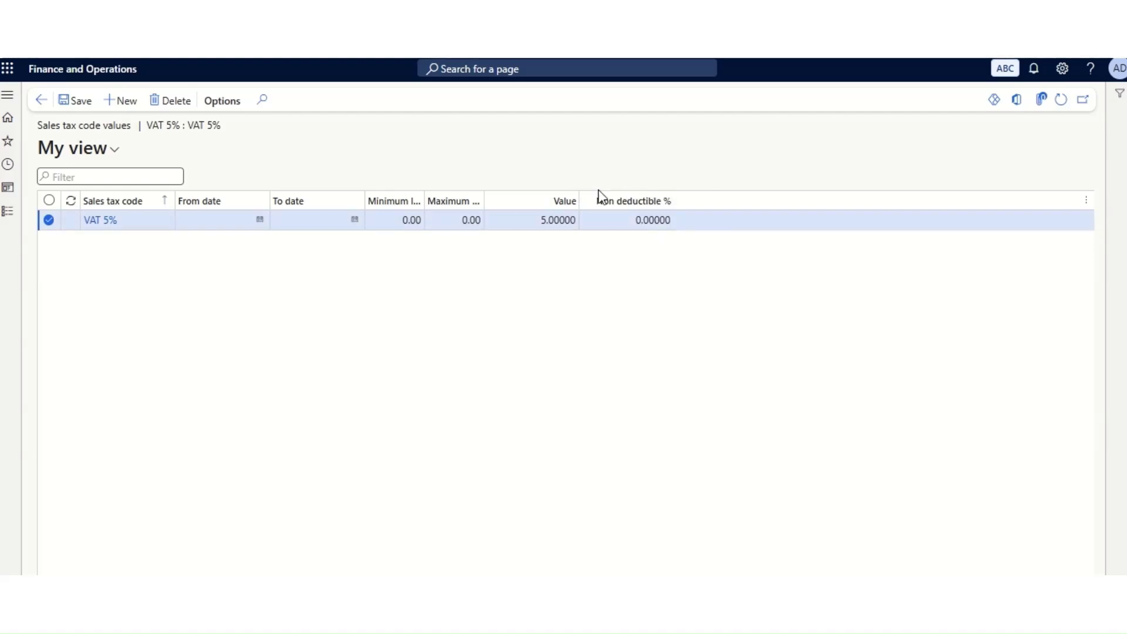
pyautogui.click(76, 101)
pyautogui.click(85, 102)
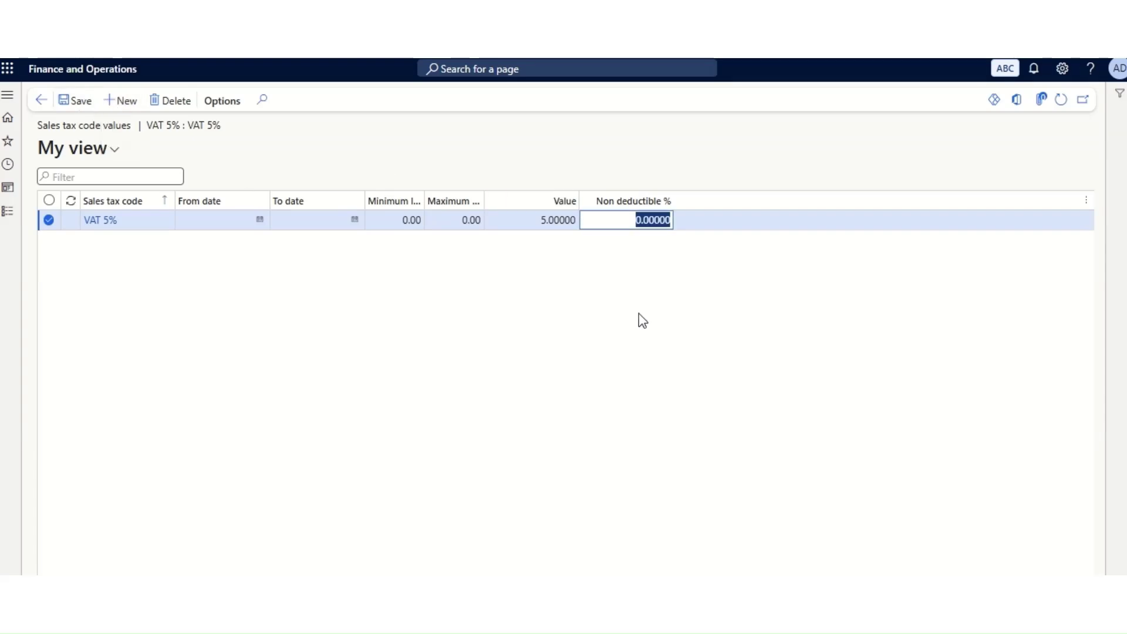
# Leave the tax code values and check the VAT 5% line's percentage in the sales tax groups and item sales tax groups.
pyautogui.click(44, 107)
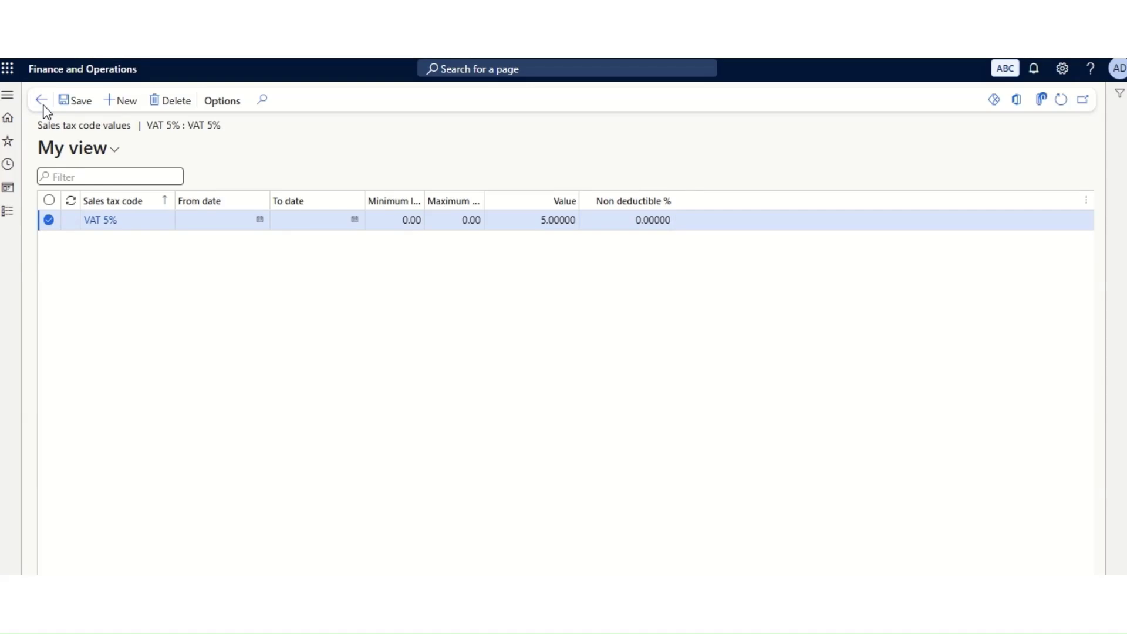
pyautogui.click(11, 219)
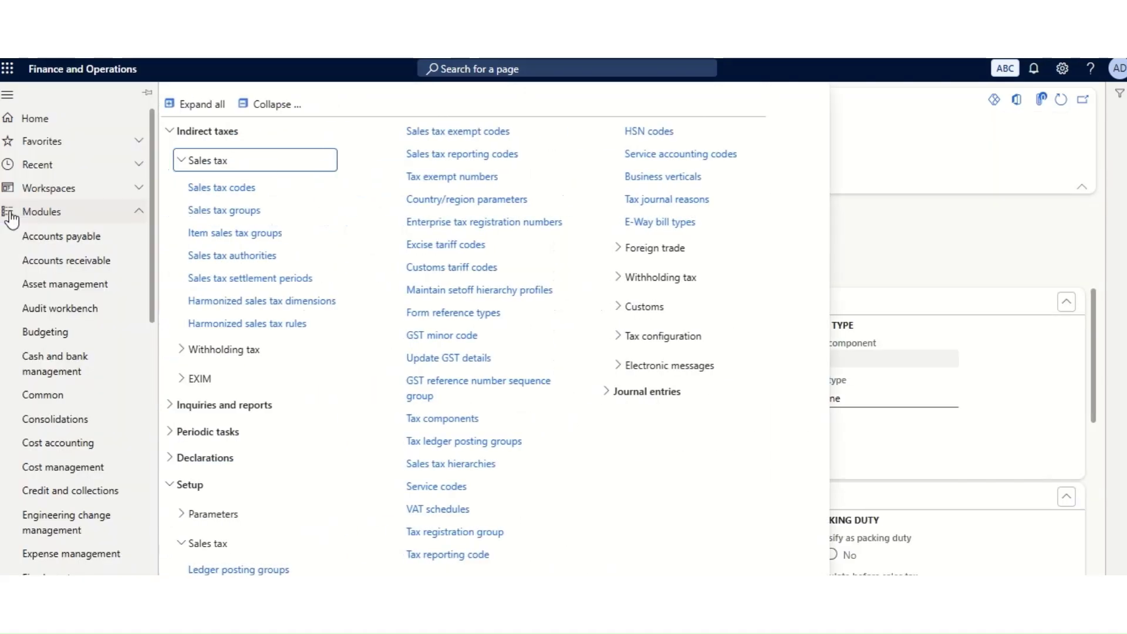
pyautogui.click(225, 223)
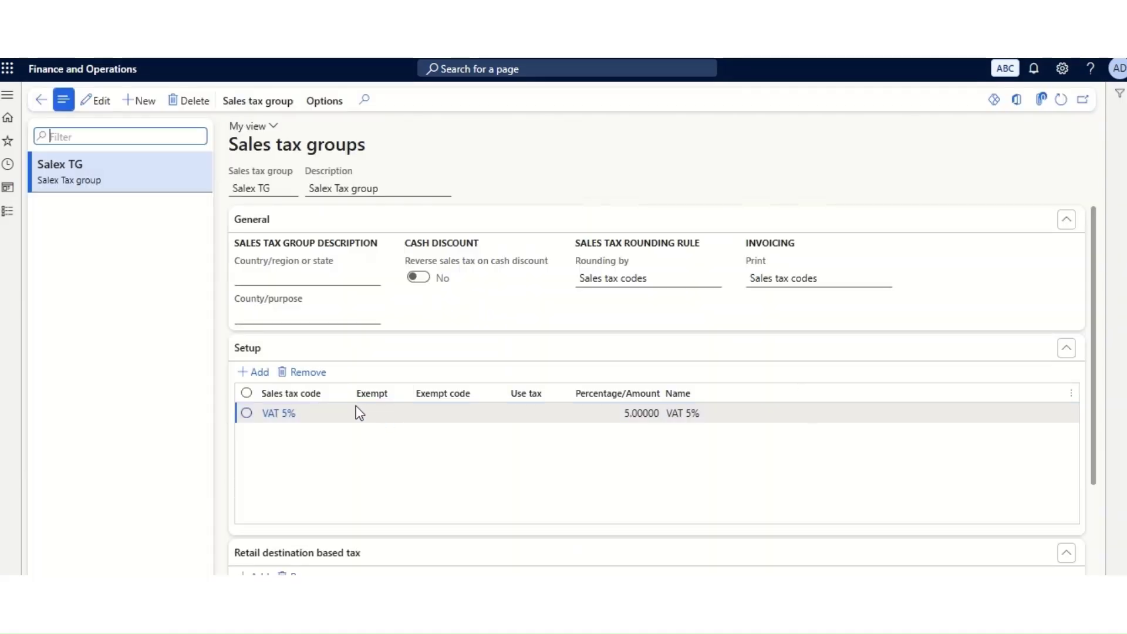
pyautogui.click(15, 217)
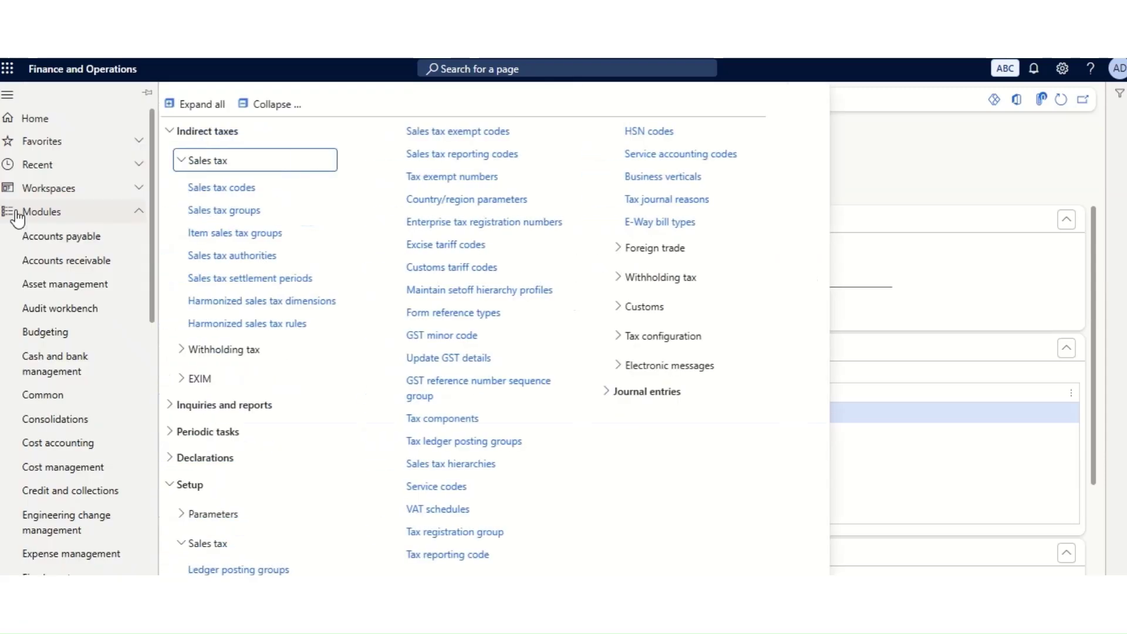
pyautogui.click(229, 235)
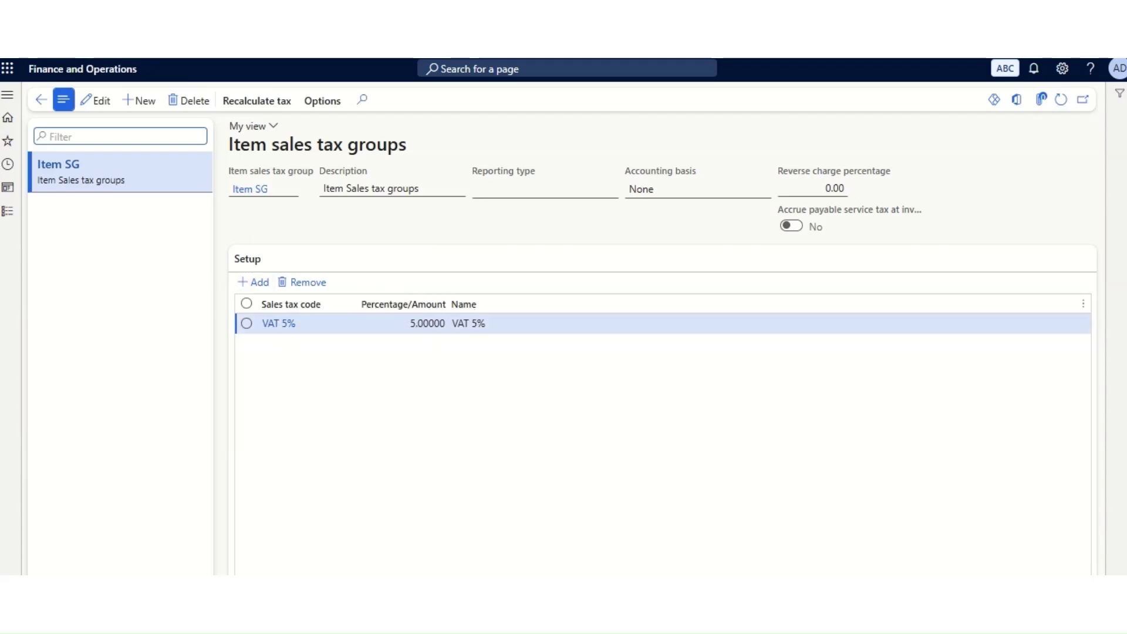
# Switch to Excel to review the setup notes on the VATSETUP sheet, and return to Finance and Operations.
pyautogui.click(418, 607)
pyautogui.click(252, 414)
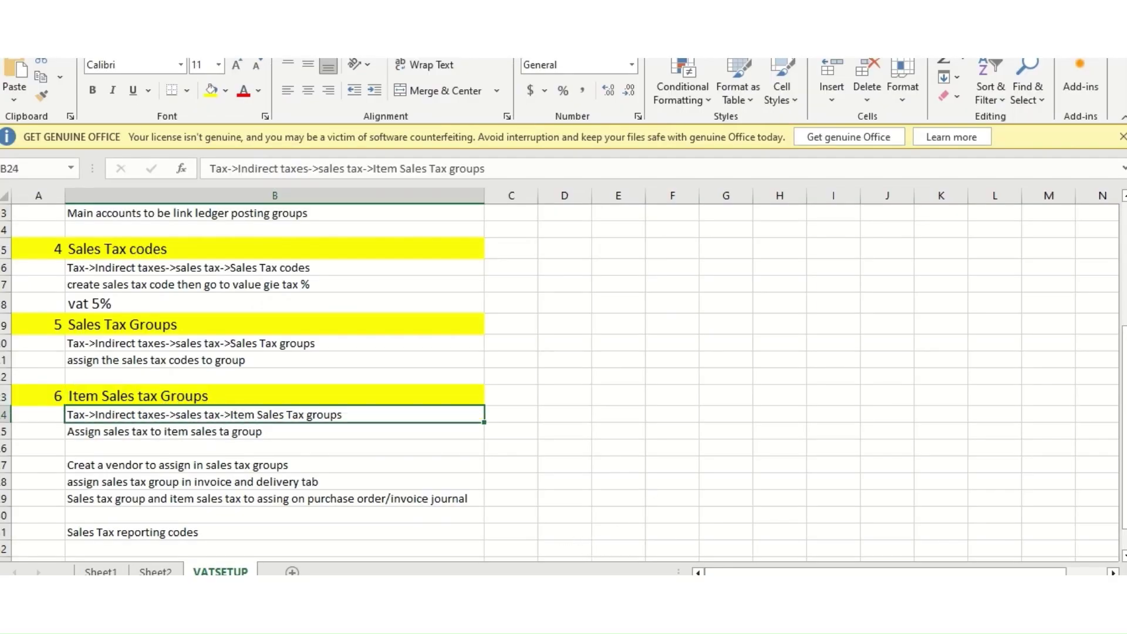
pyautogui.hotkey('alt', 'Tab')
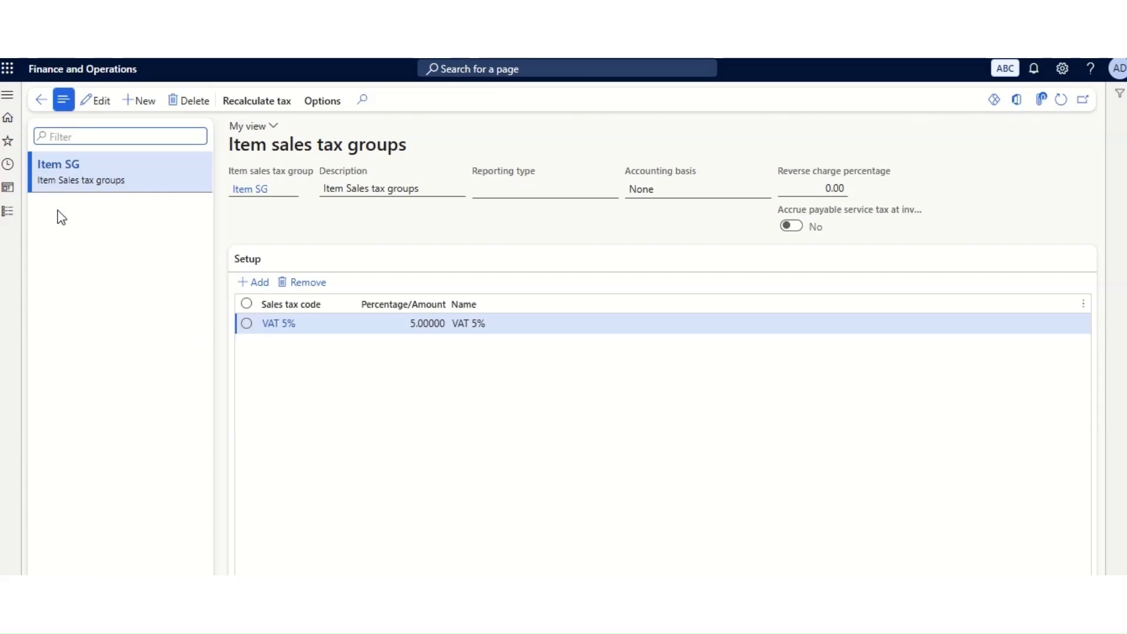
# Open the Dell INC vendor record from the list of all vendors in Accounts payable.
pyautogui.click(8, 212)
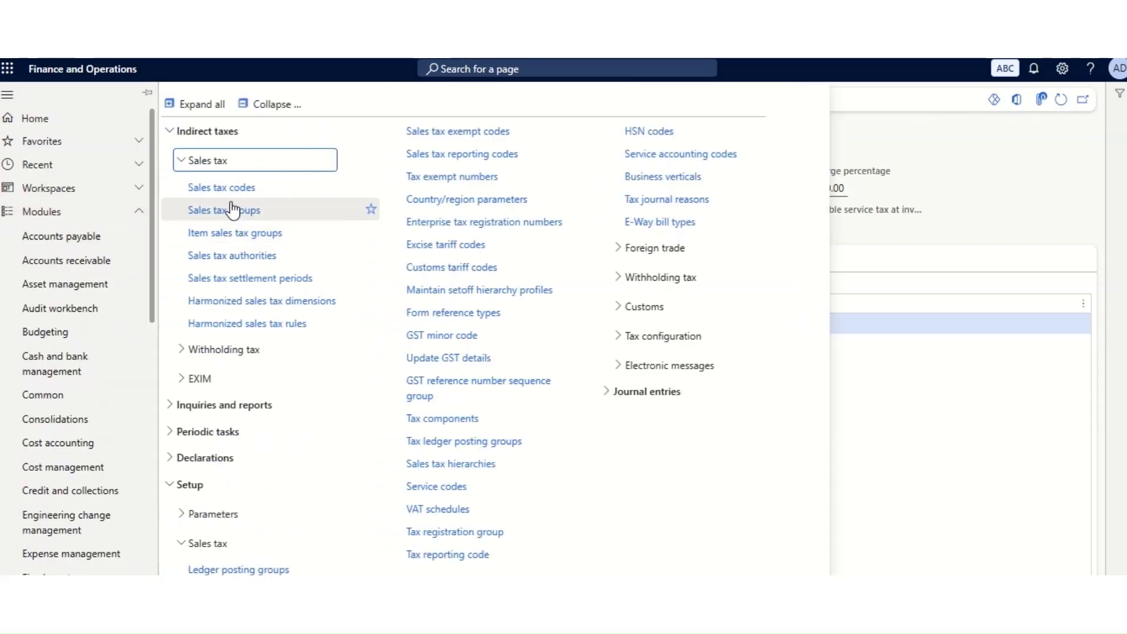
pyautogui.click(68, 259)
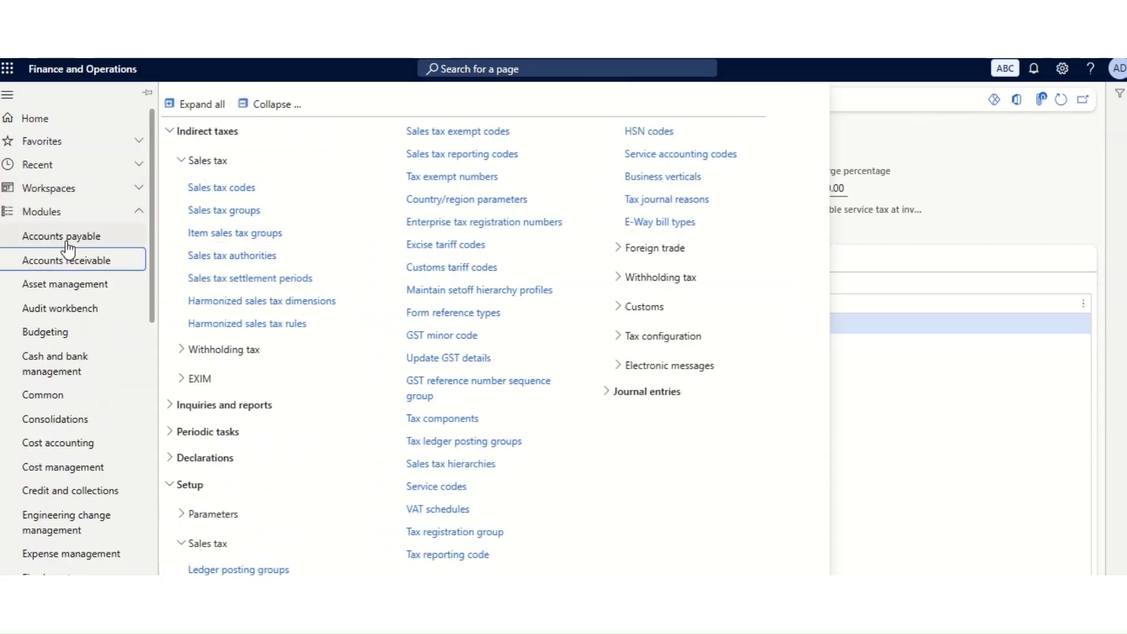
pyautogui.click(64, 236)
pyautogui.click(188, 158)
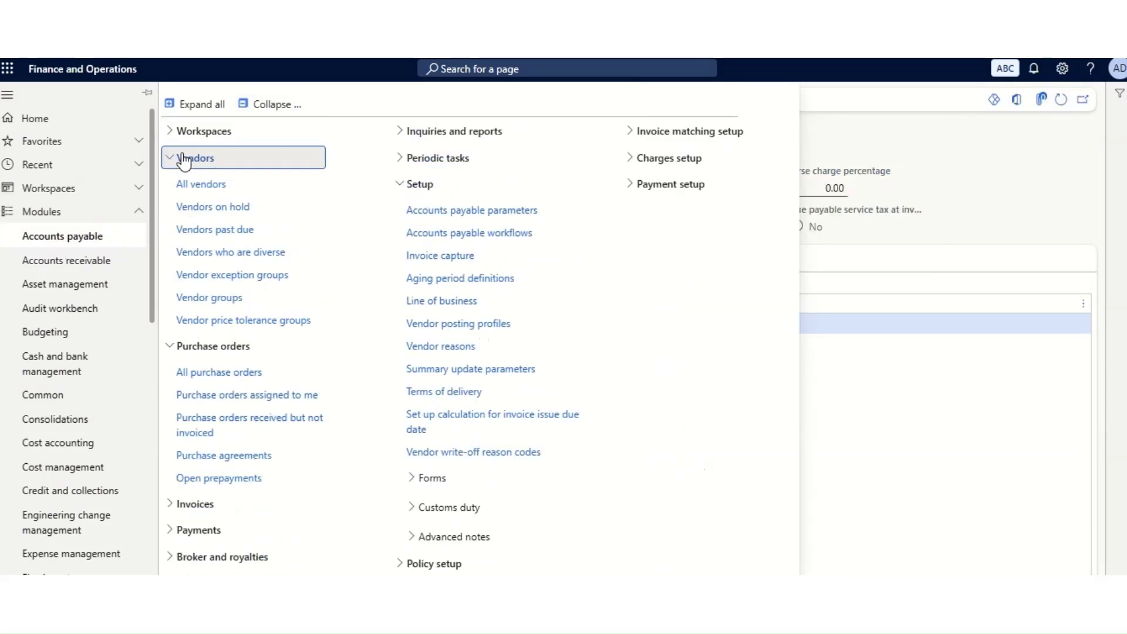
pyautogui.click(201, 187)
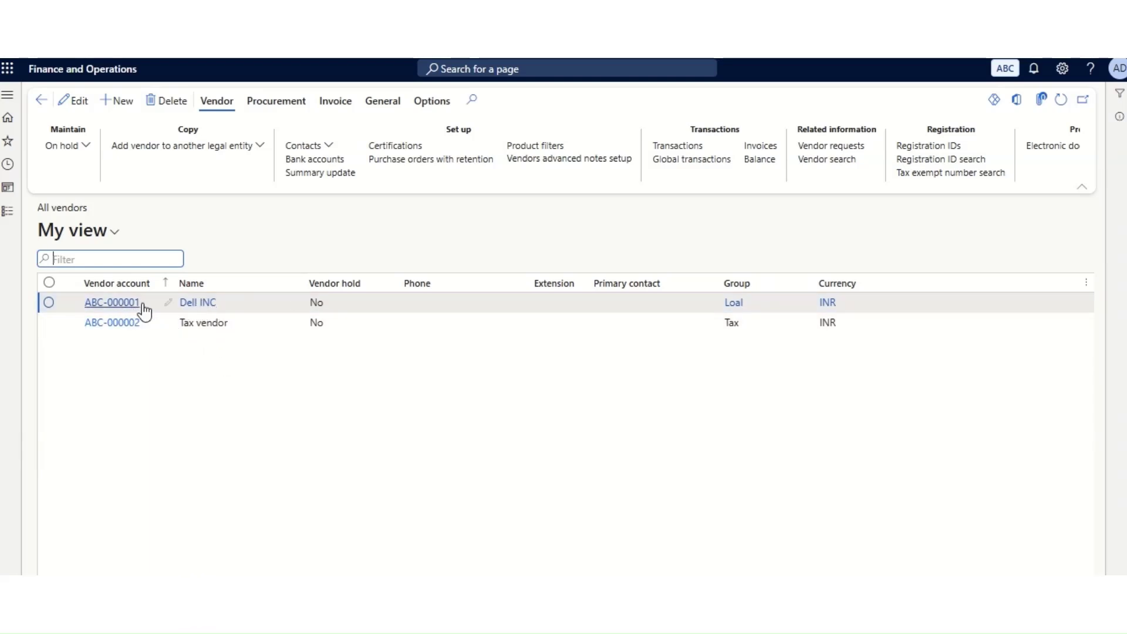
pyautogui.click(190, 306)
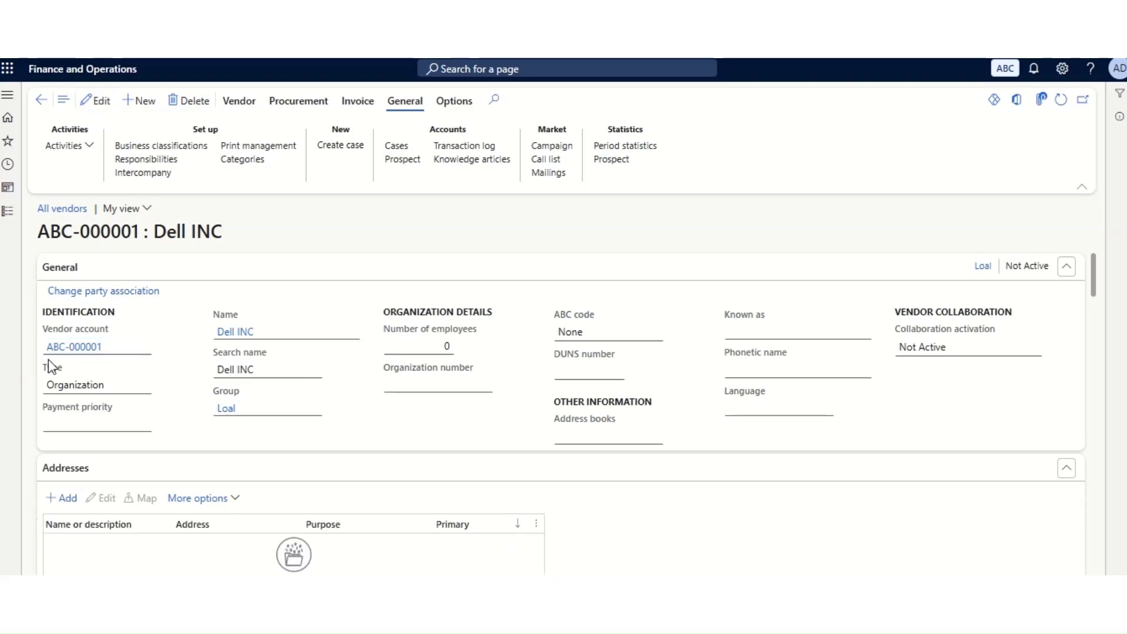
# Assign the Salex TG sales tax group in the Dell INC vendor's invoice and delivery details and save the vendor.
pyautogui.scroll(-10, 229, 505)
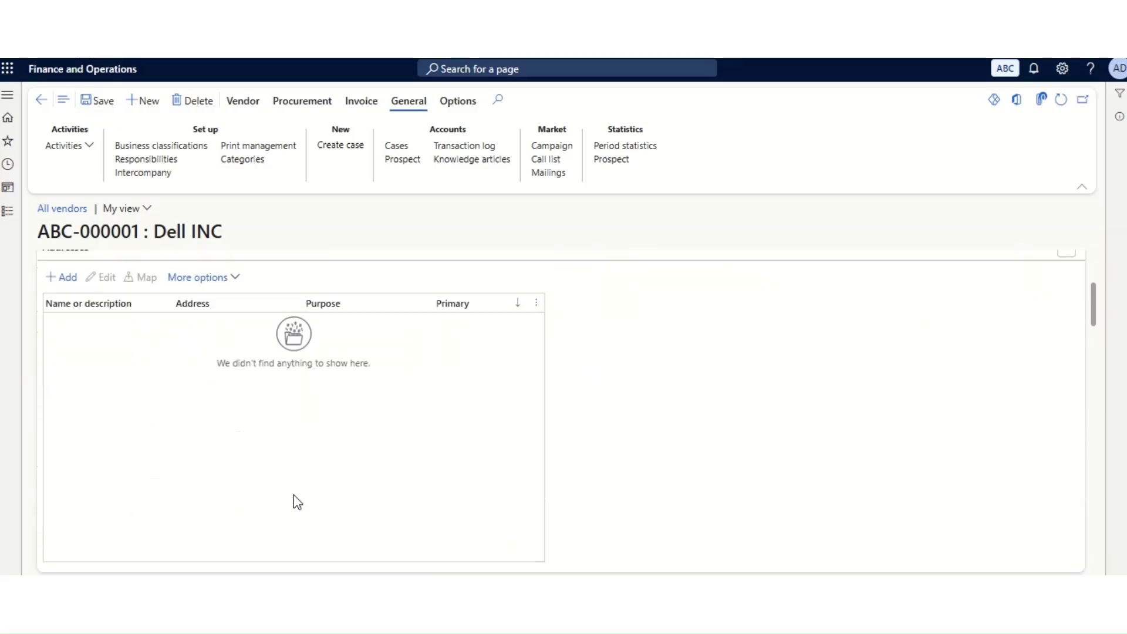
pyautogui.scroll(-5, 296, 505)
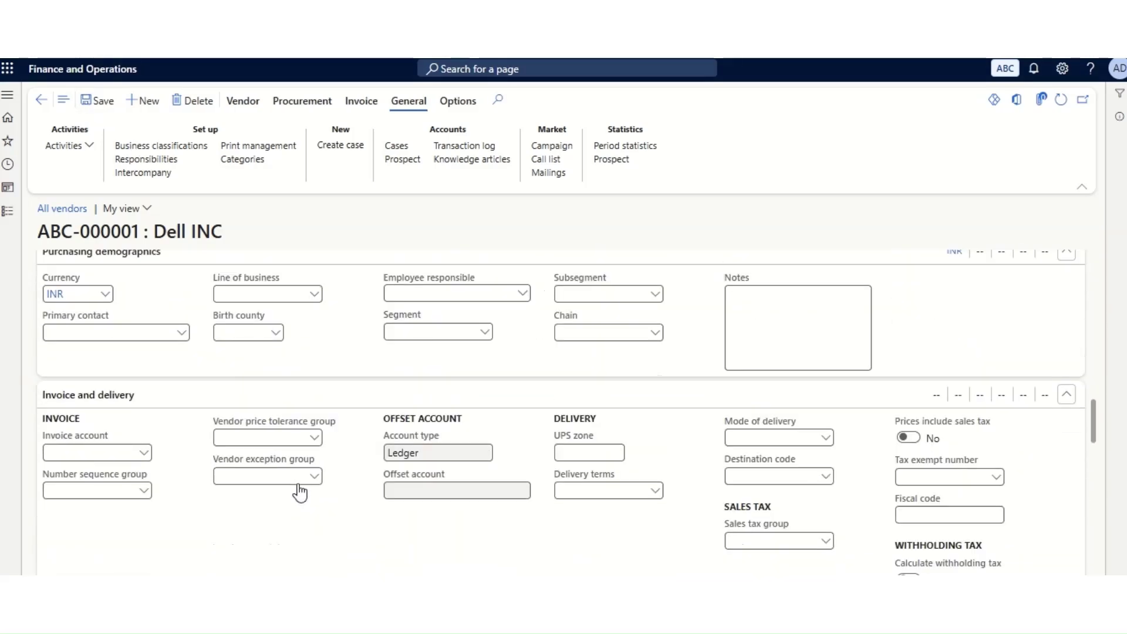
pyautogui.scroll(-8, 158, 465)
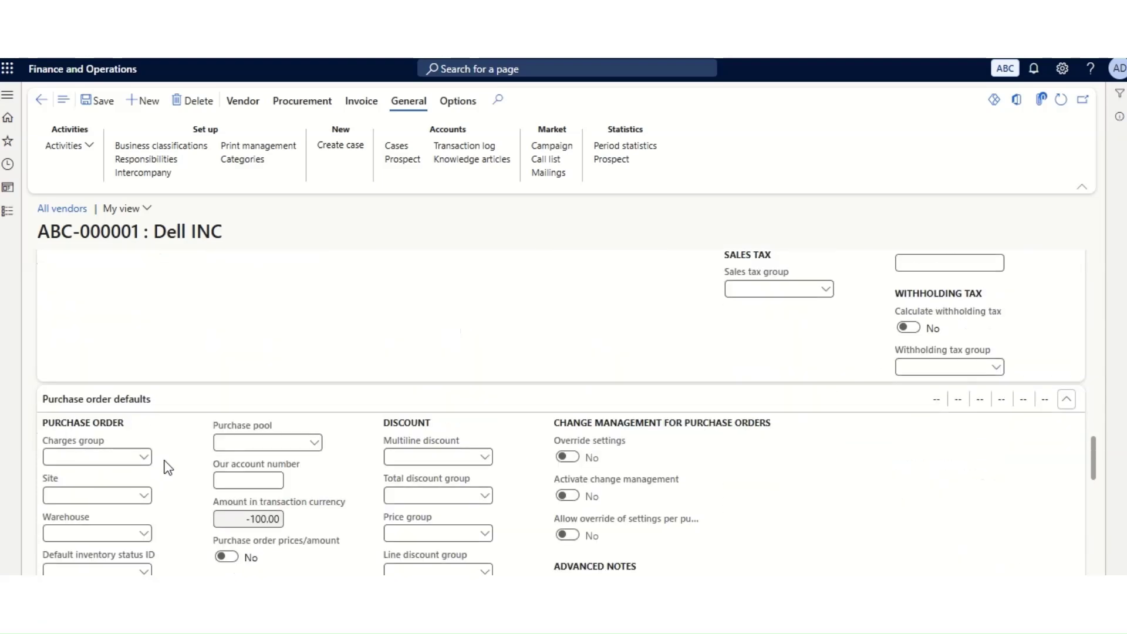
pyautogui.scroll(-4, 165, 463)
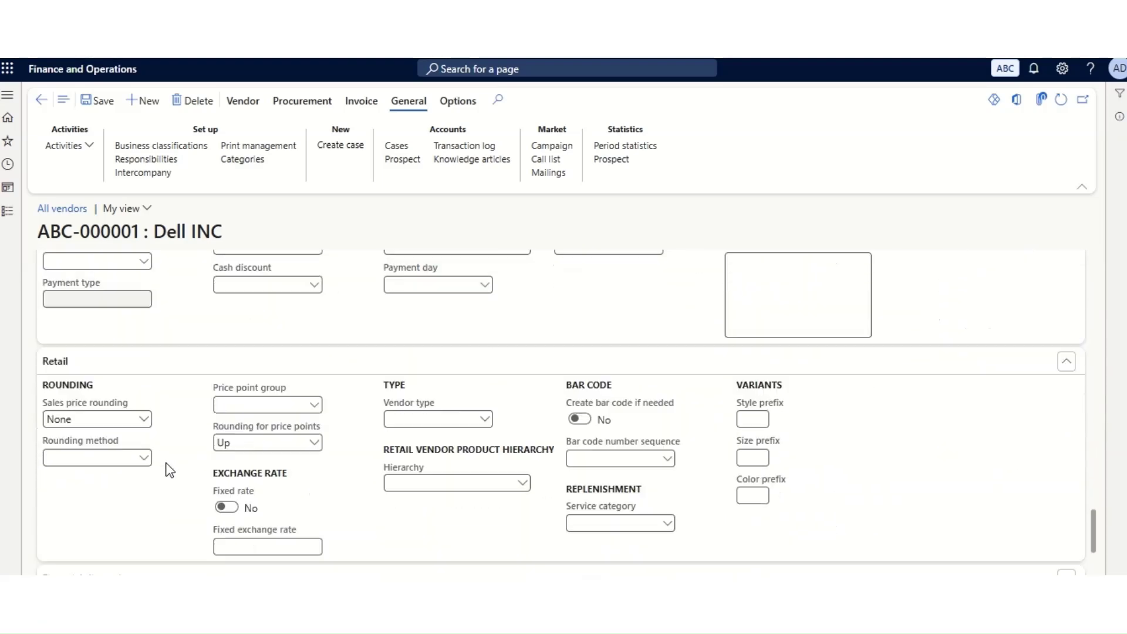
pyautogui.scroll(6, 179, 465)
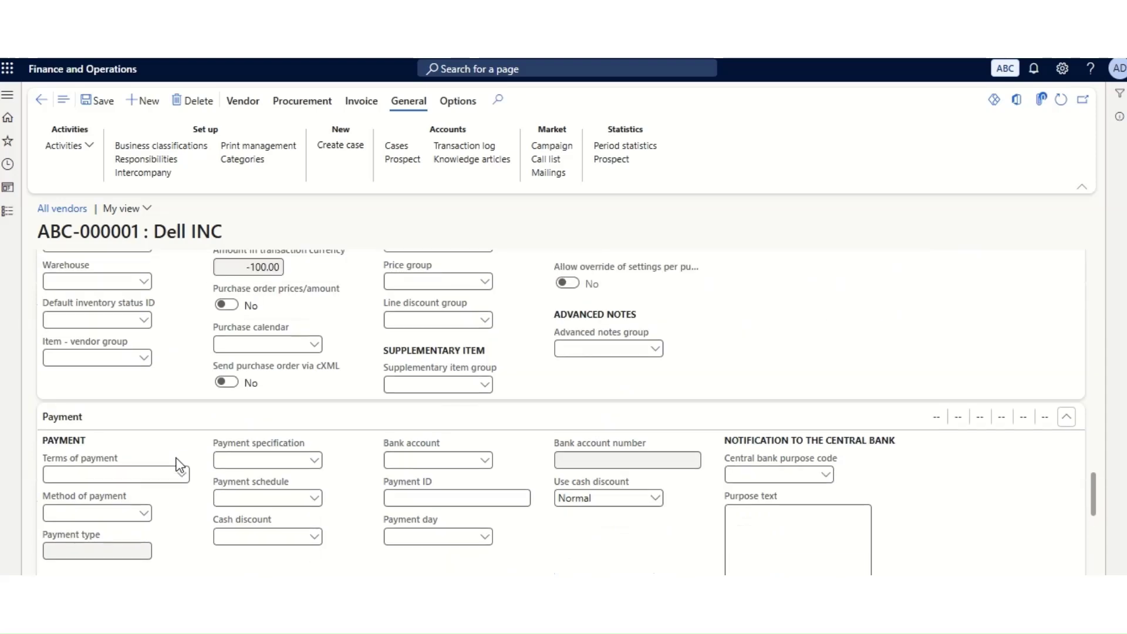
pyautogui.scroll(5, 177, 457)
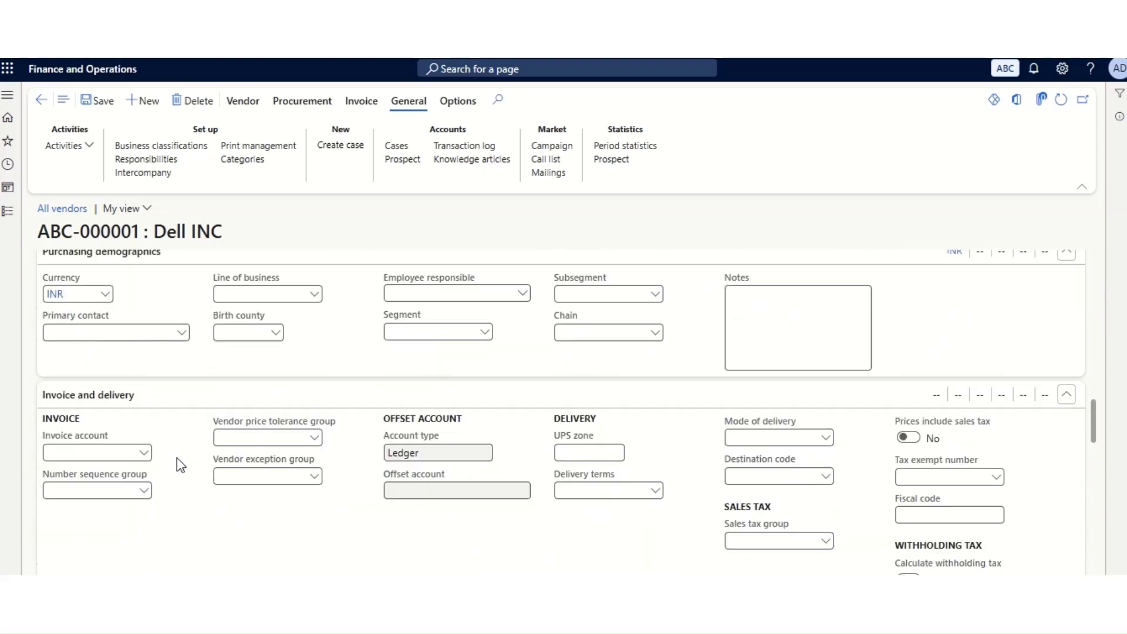
pyautogui.scroll(-1, 98, 454)
pyautogui.scroll(-1, 758, 526)
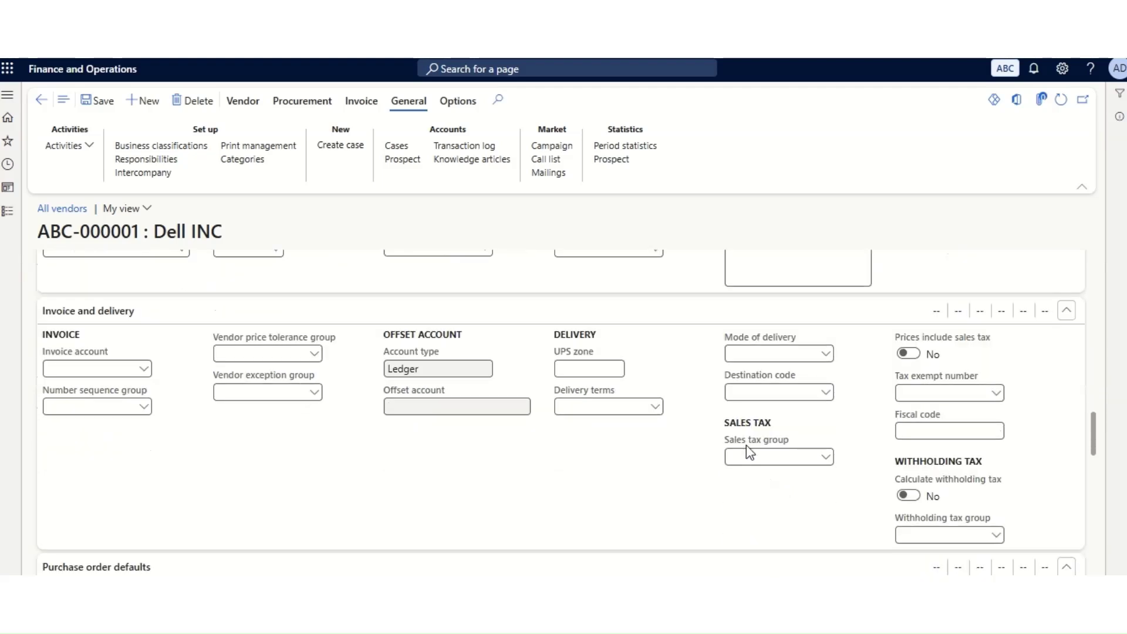
pyautogui.click(830, 459)
pyautogui.click(830, 460)
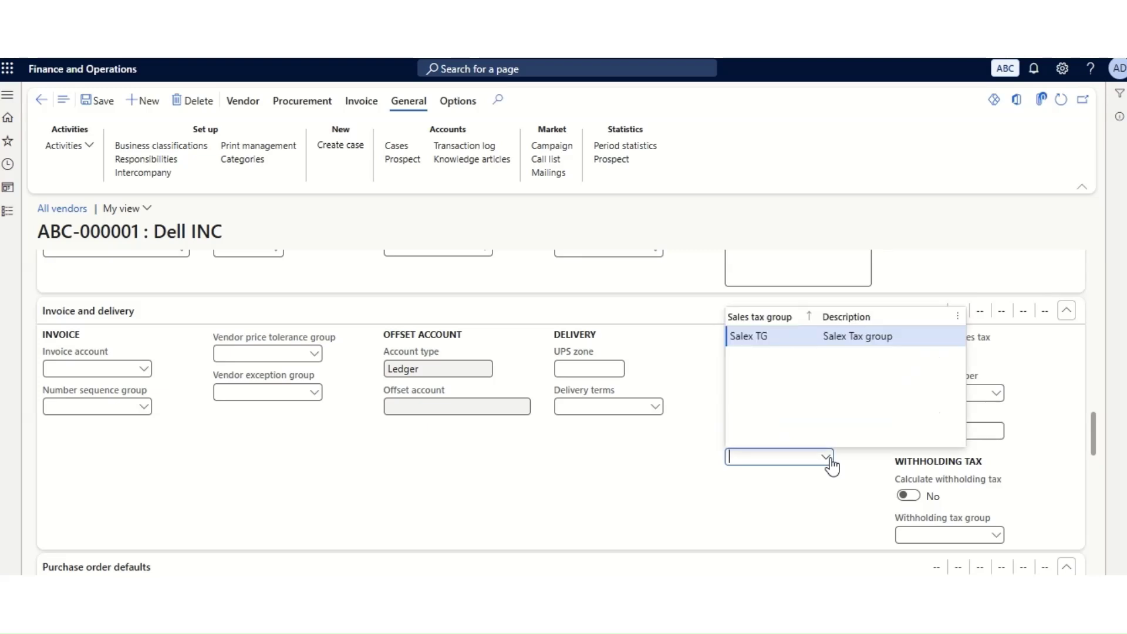
pyautogui.click(762, 340)
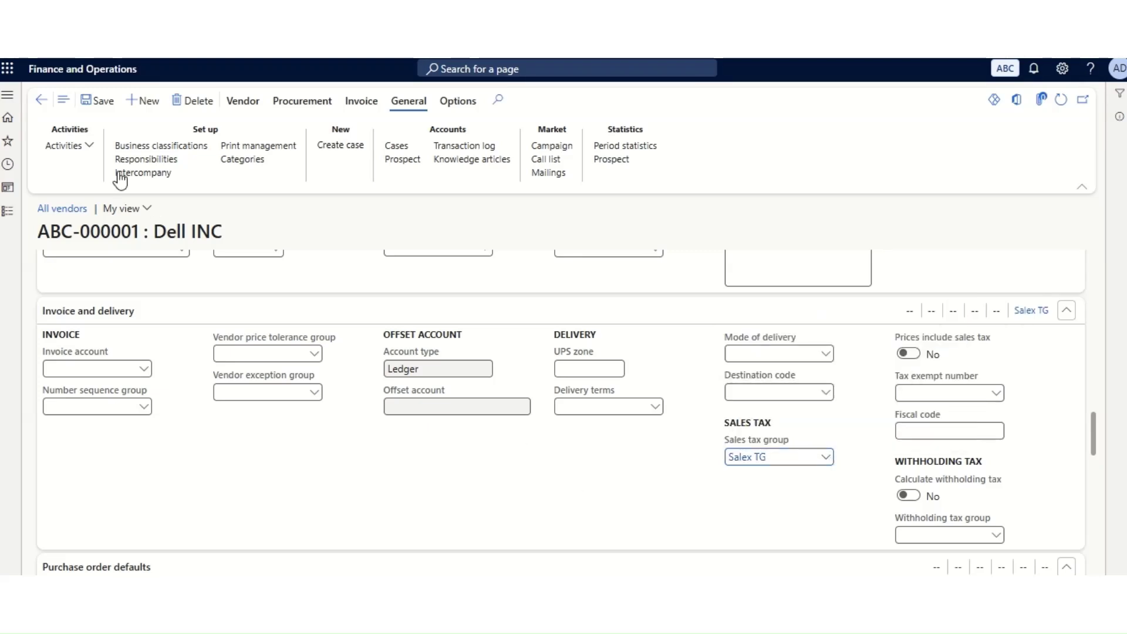
pyautogui.click(104, 100)
# Open the Mouse item from the released products in Product information management.
pyautogui.click(8, 213)
pyautogui.scroll(-8, 79, 374)
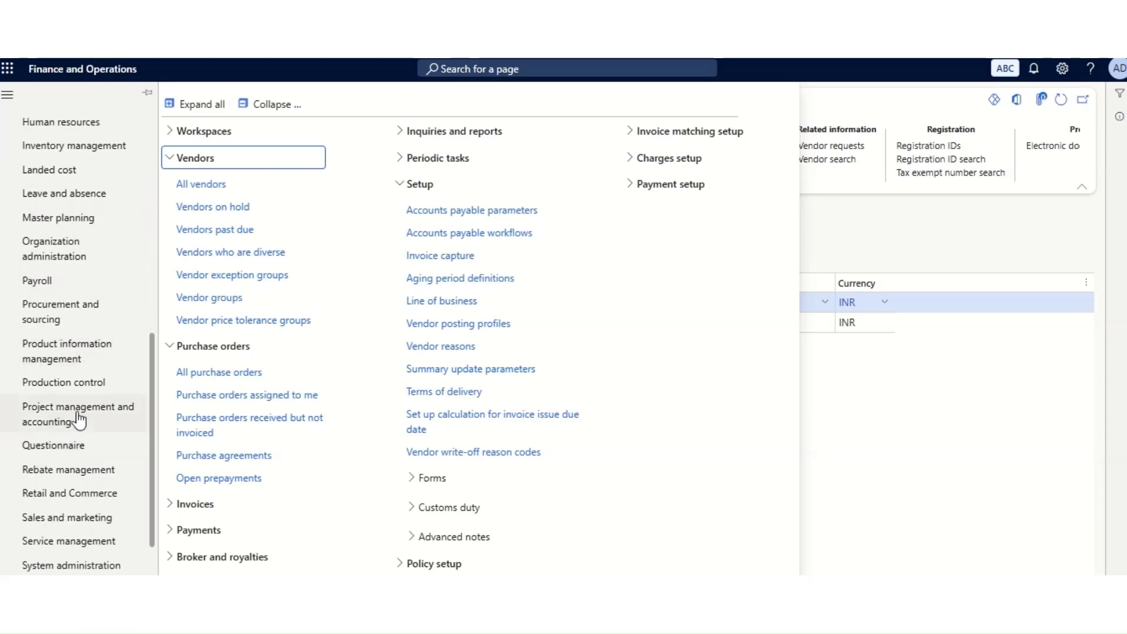
pyautogui.click(70, 347)
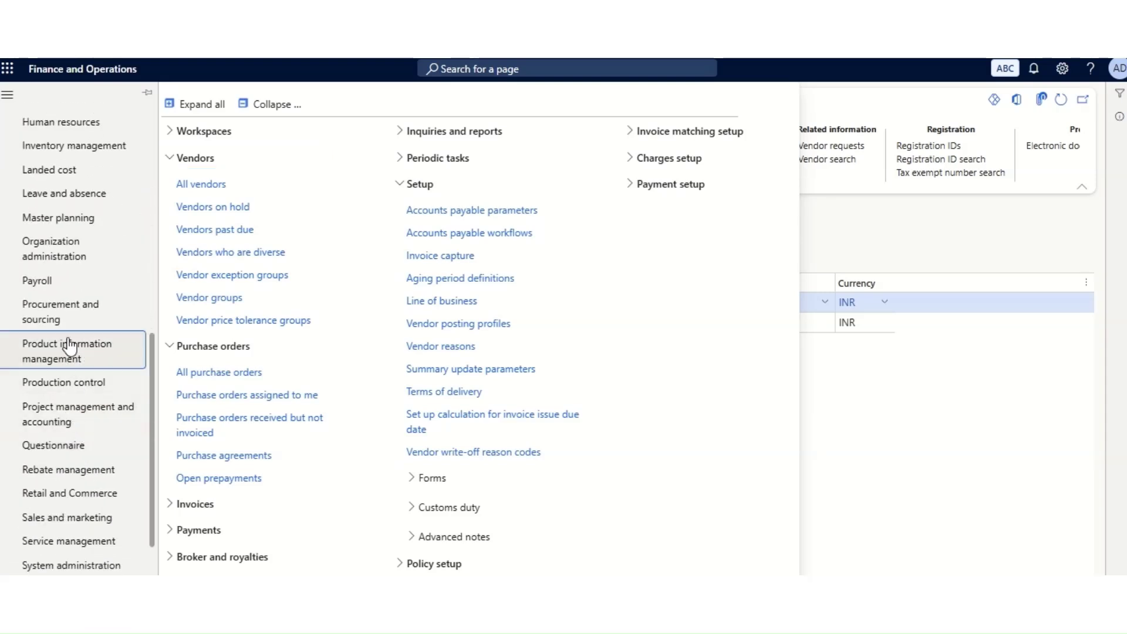
pyautogui.click(283, 104)
pyautogui.click(176, 159)
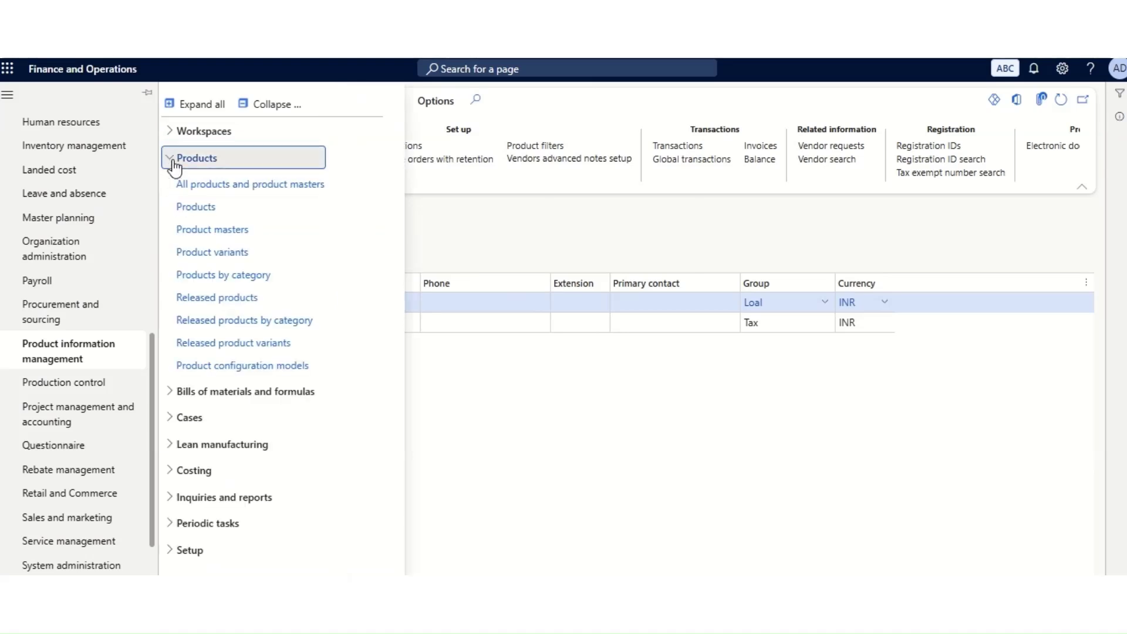
pyautogui.click(210, 299)
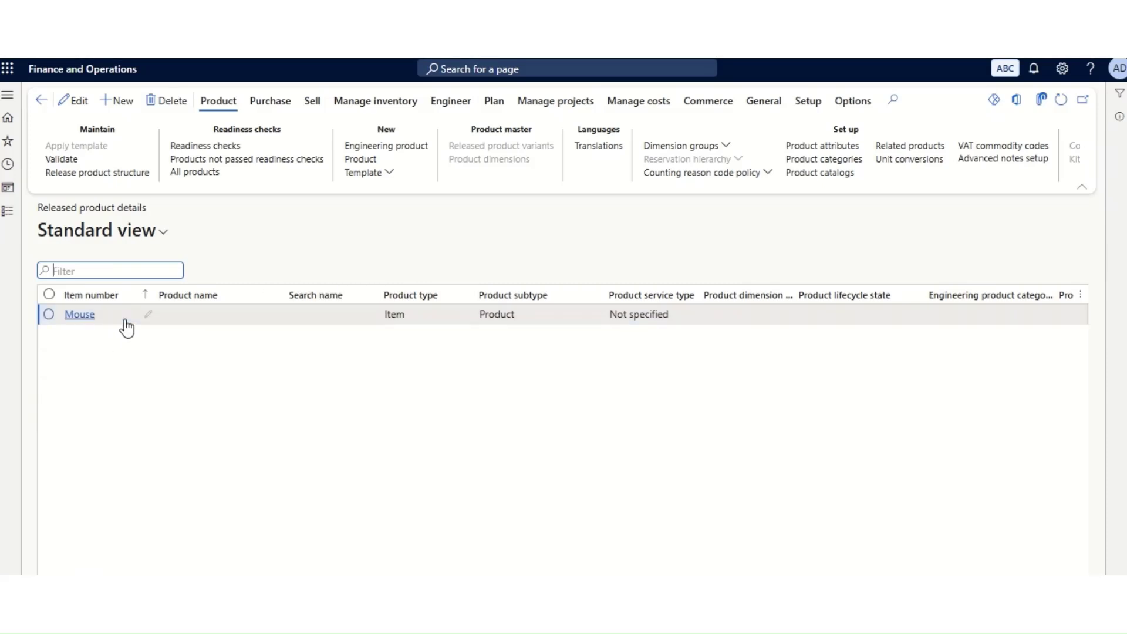
pyautogui.click(71, 315)
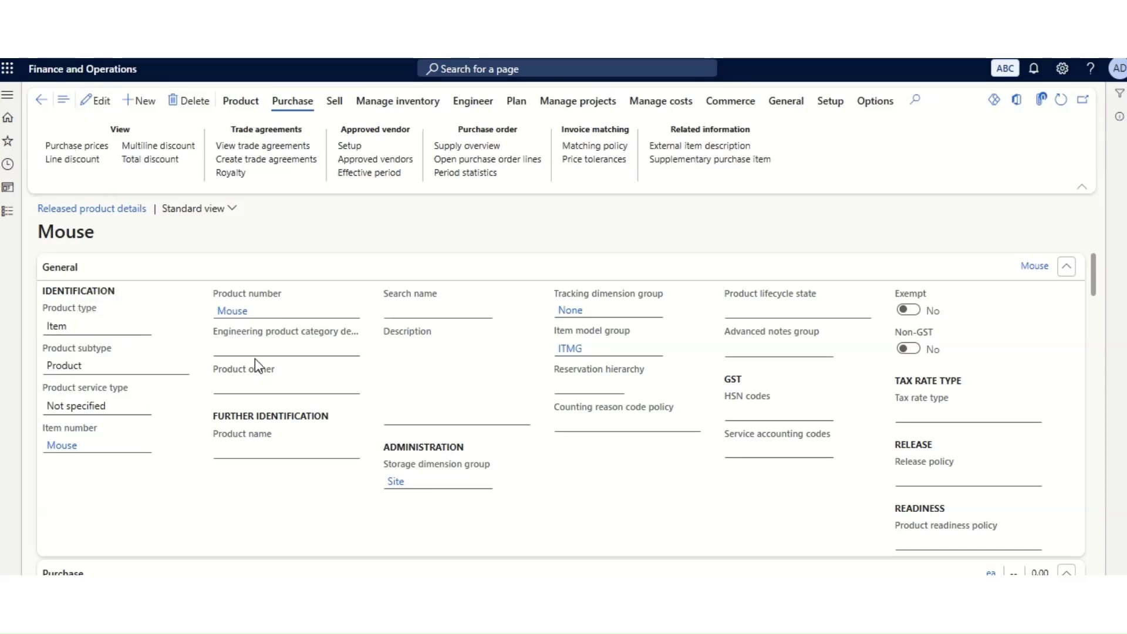
# Make the Mouse item editable, set its purchase item sales tax group to Item SG, and save it.
pyautogui.press('F2')
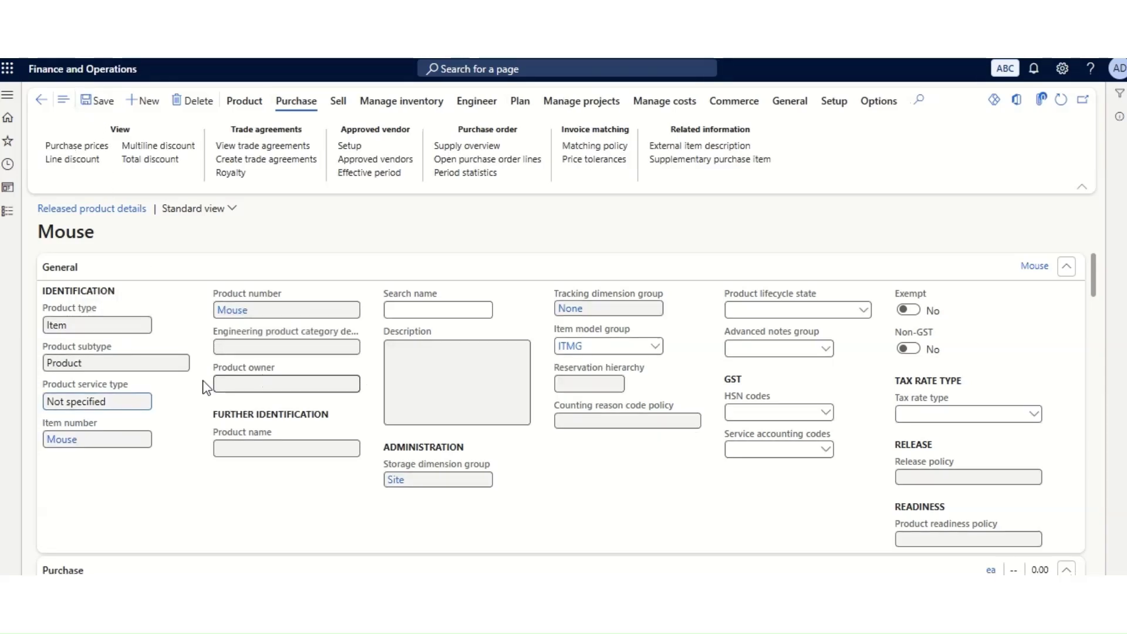
pyautogui.scroll(-3, 229, 329)
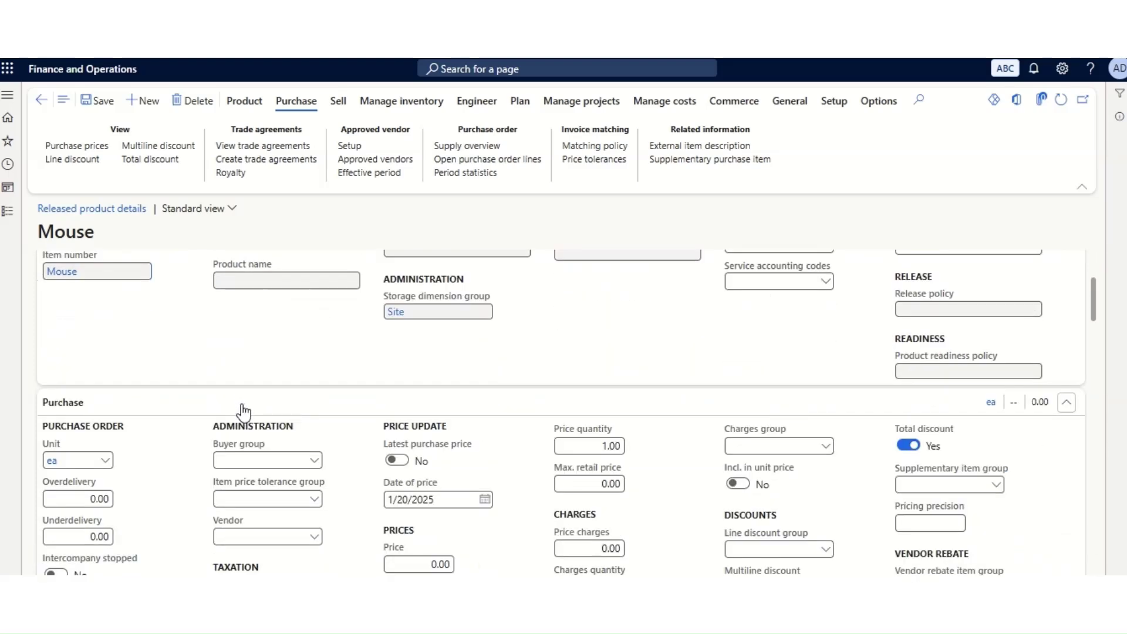
pyautogui.scroll(-2, 243, 407)
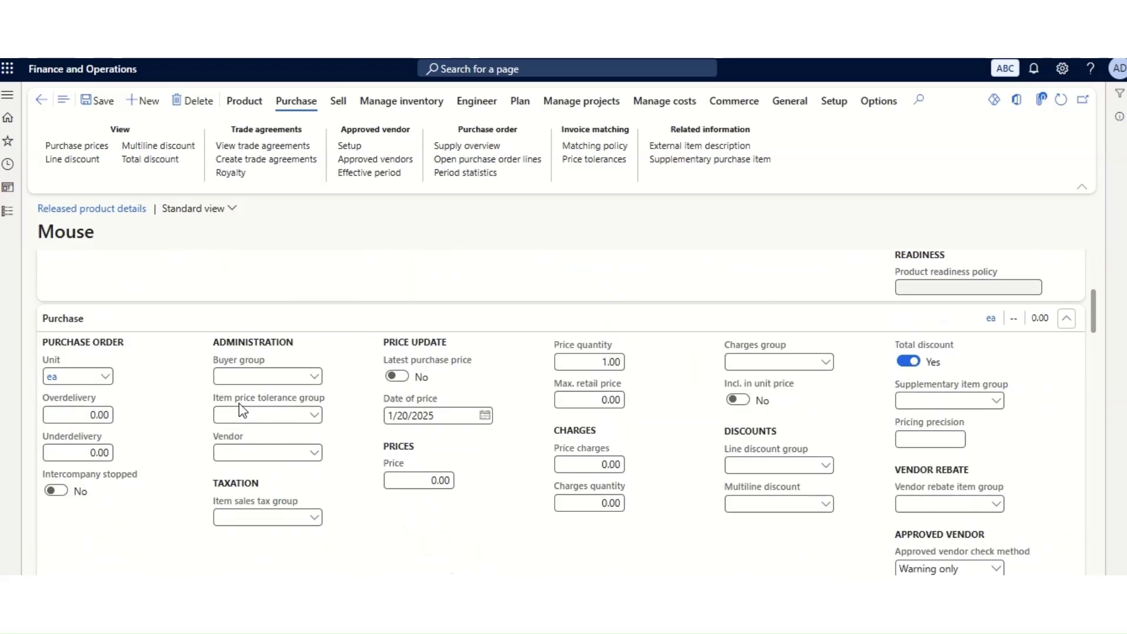
pyautogui.moveTo(240, 408)
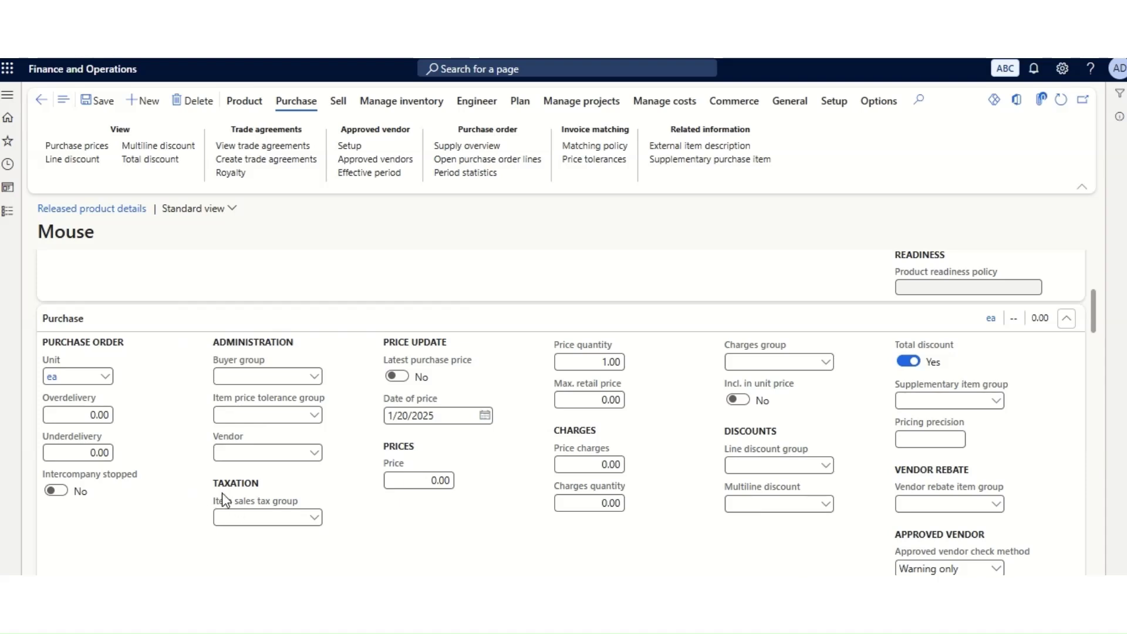
pyautogui.click(315, 519)
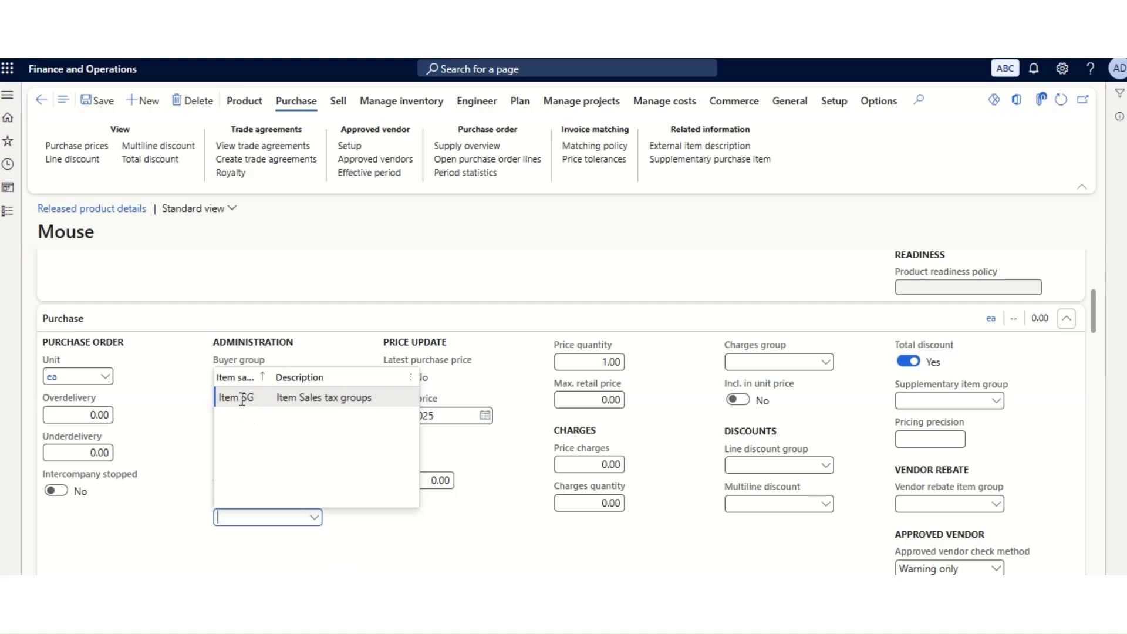
pyautogui.click(322, 399)
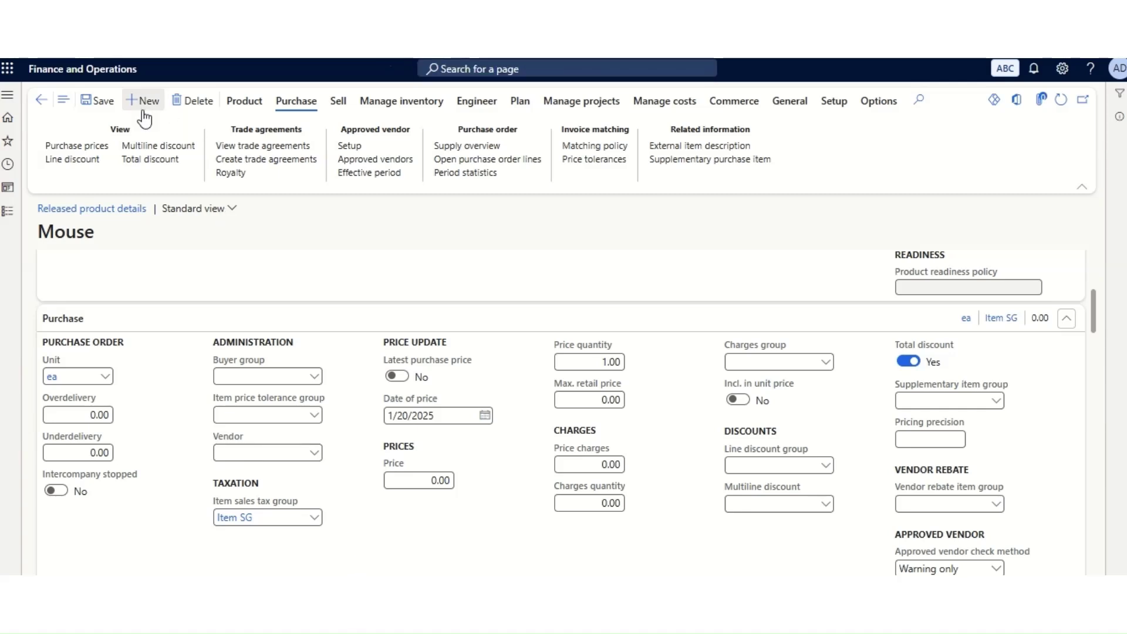
pyautogui.click(99, 103)
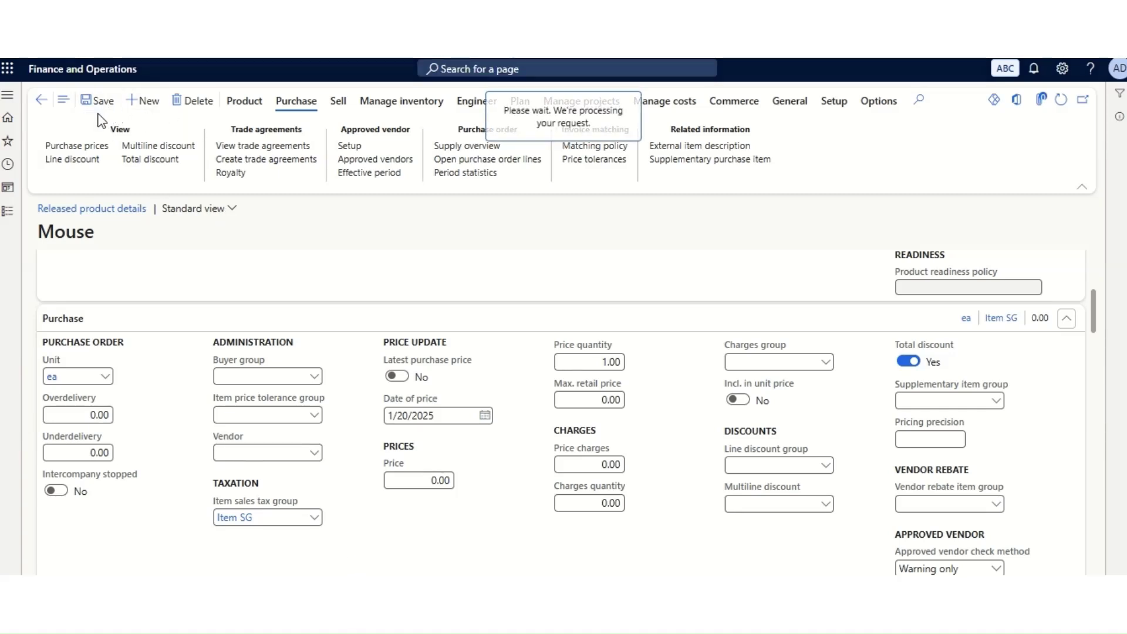
# Leave the Mouse item record and open the list of all purchase orders in Accounts payable.
pyautogui.click(43, 101)
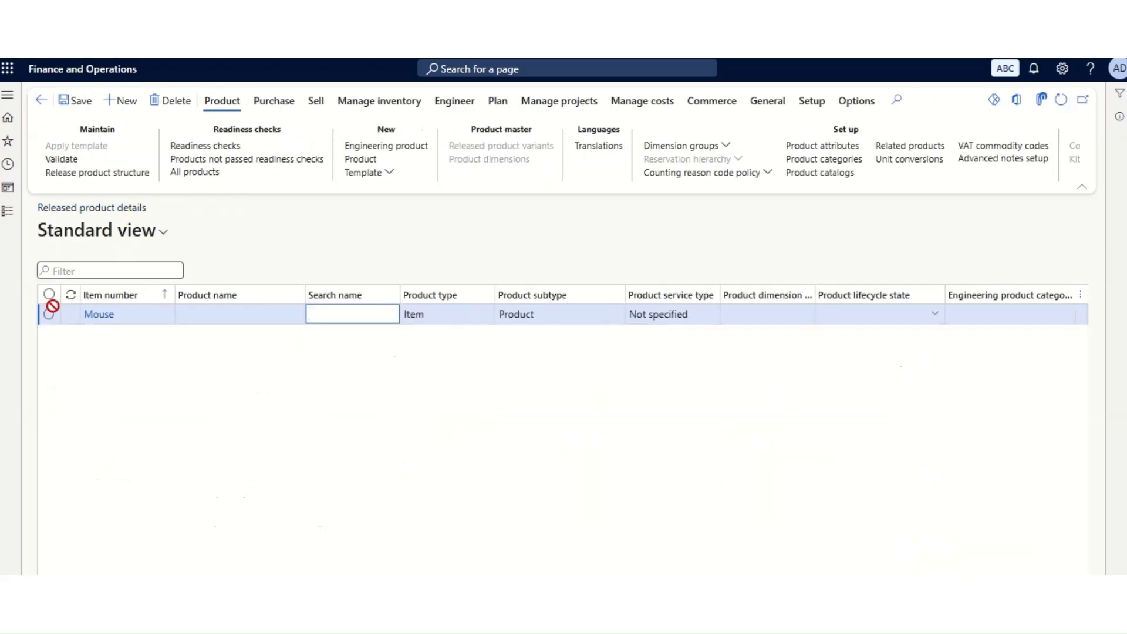
pyautogui.click(9, 212)
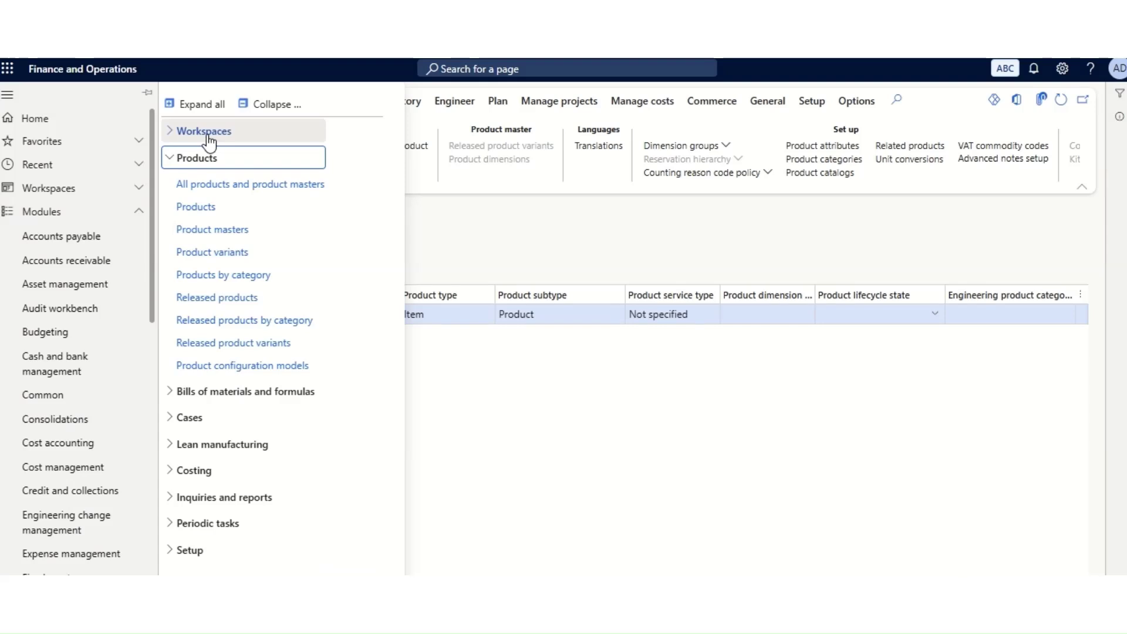
pyautogui.click(90, 238)
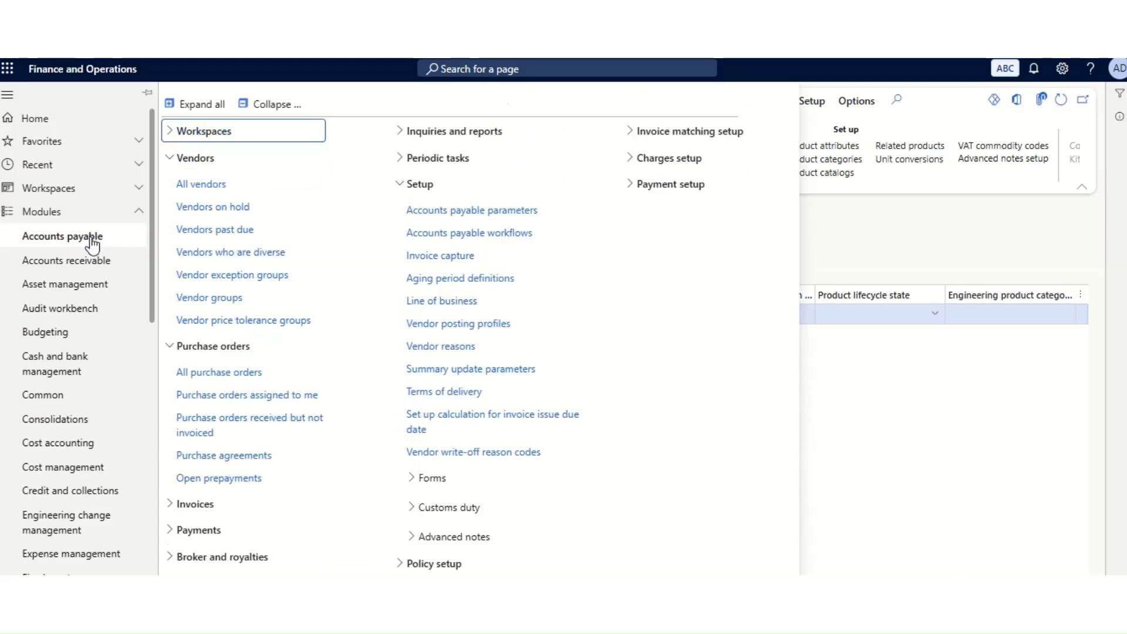
pyautogui.click(212, 379)
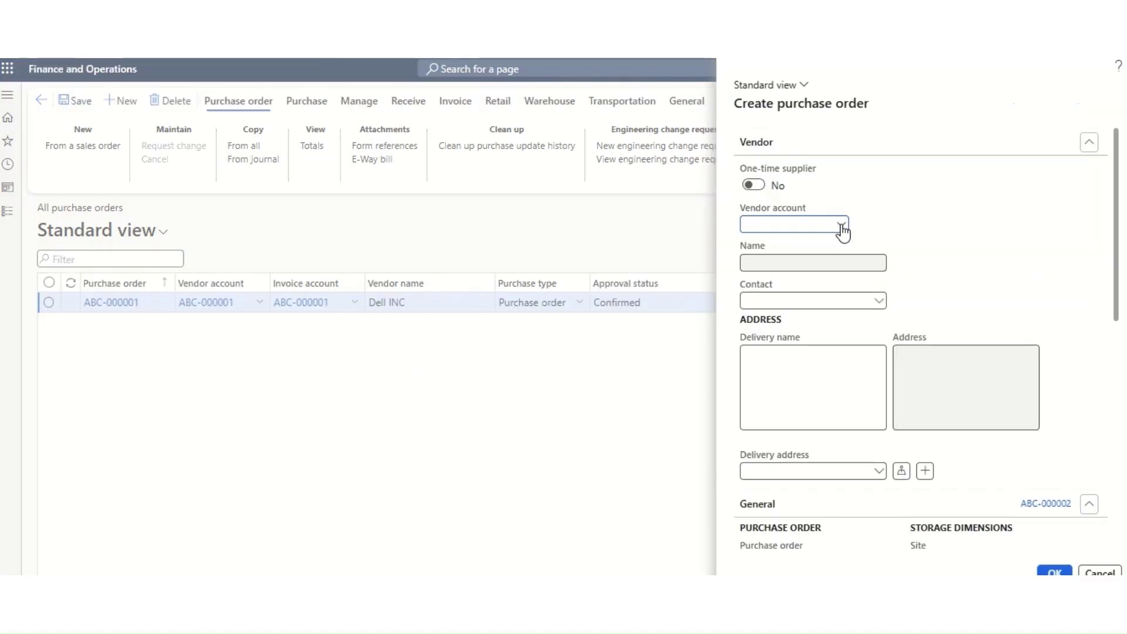
# Fill in a new purchase order for vendor Dell INC with warehouse HYDERABAD and purchase type Purchase order.
pyautogui.click(842, 227)
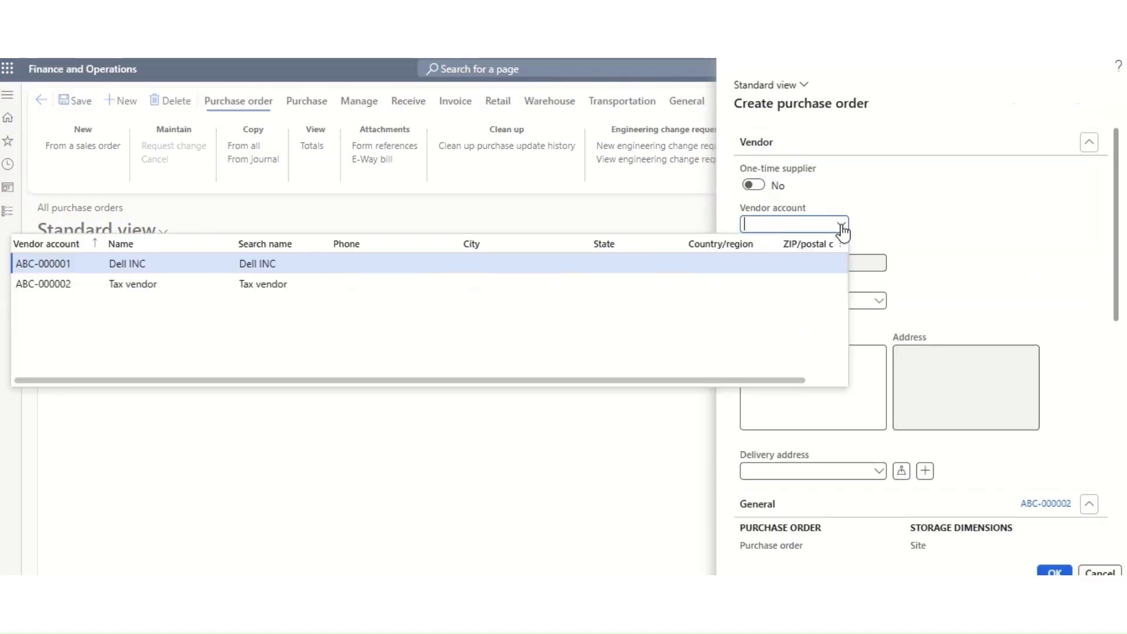
pyautogui.click(264, 264)
pyautogui.scroll(-5, 902, 360)
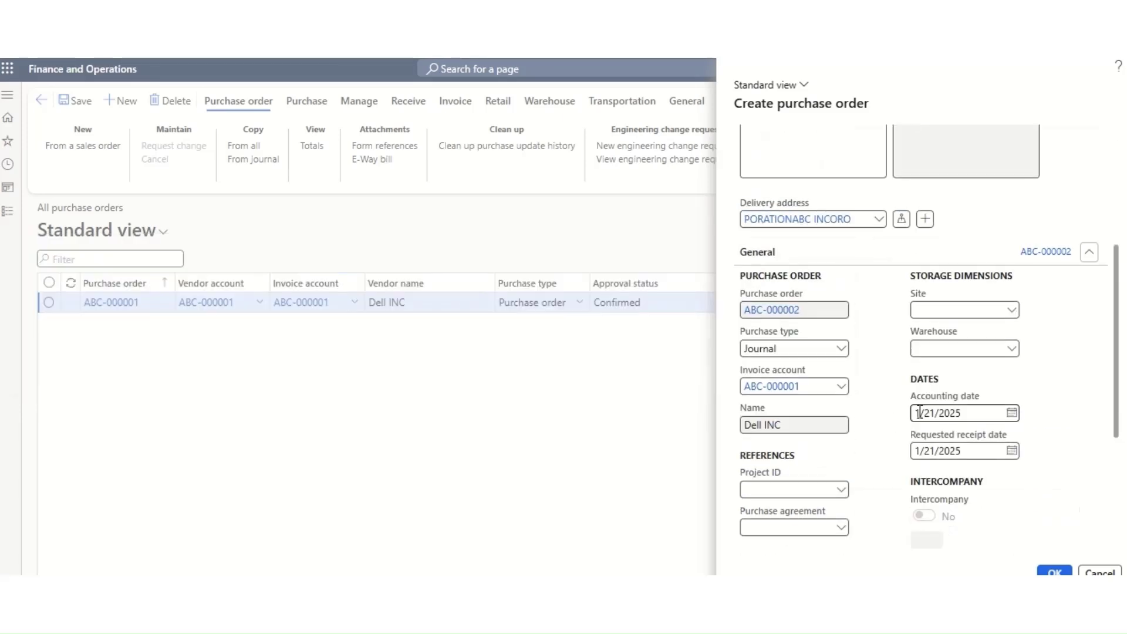
pyautogui.click(1011, 351)
pyautogui.click(1011, 351)
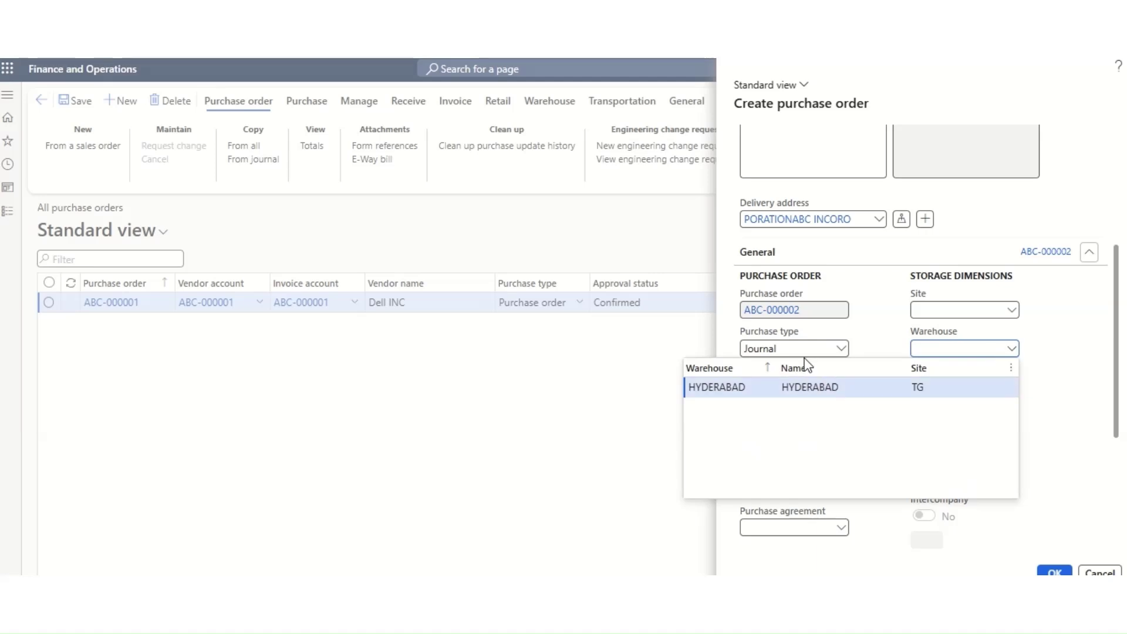
pyautogui.click(822, 383)
pyautogui.click(843, 352)
pyautogui.click(757, 385)
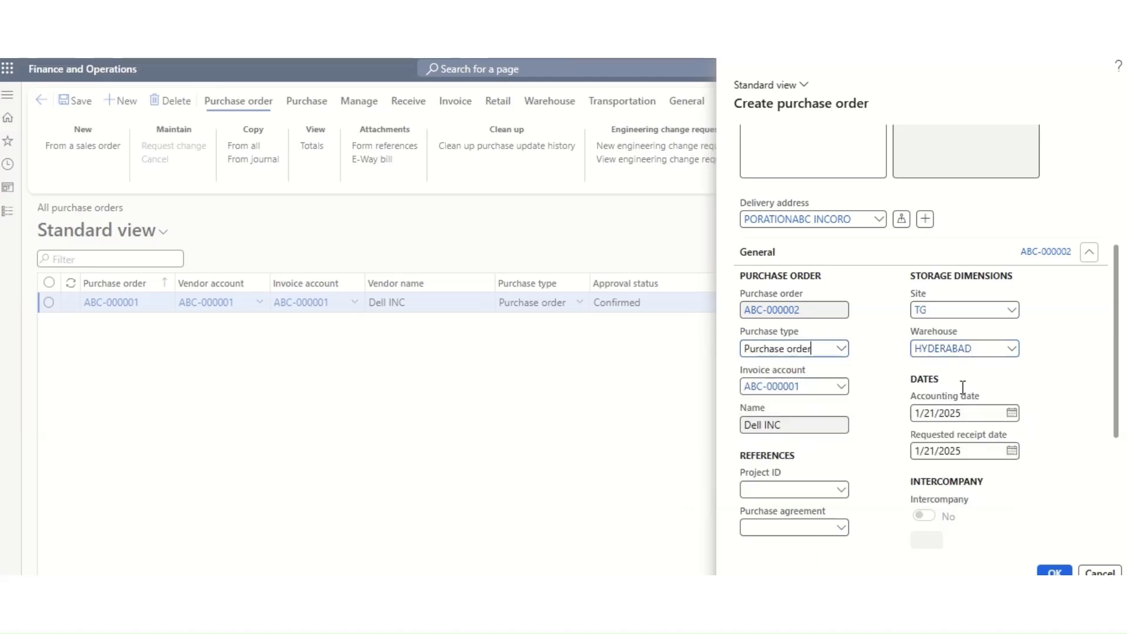
# Set the purchase order's language to en-in, English (India), and create the order.
pyautogui.scroll(-3, 1051, 486)
pyautogui.click(1055, 571)
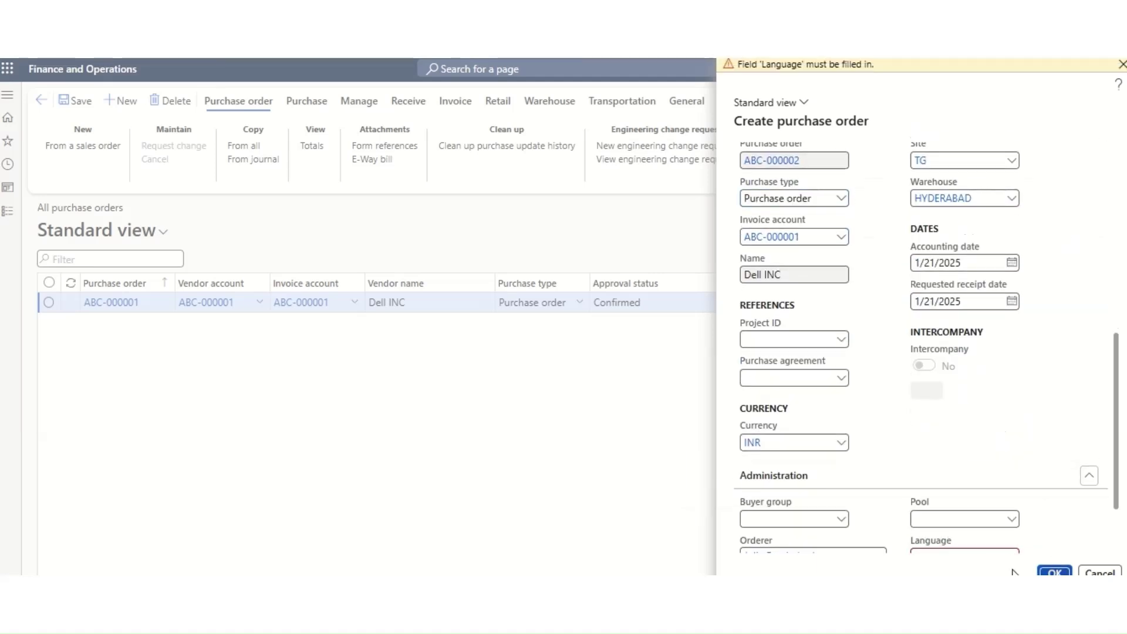
pyautogui.scroll(-2, 1018, 524)
pyautogui.click(984, 467)
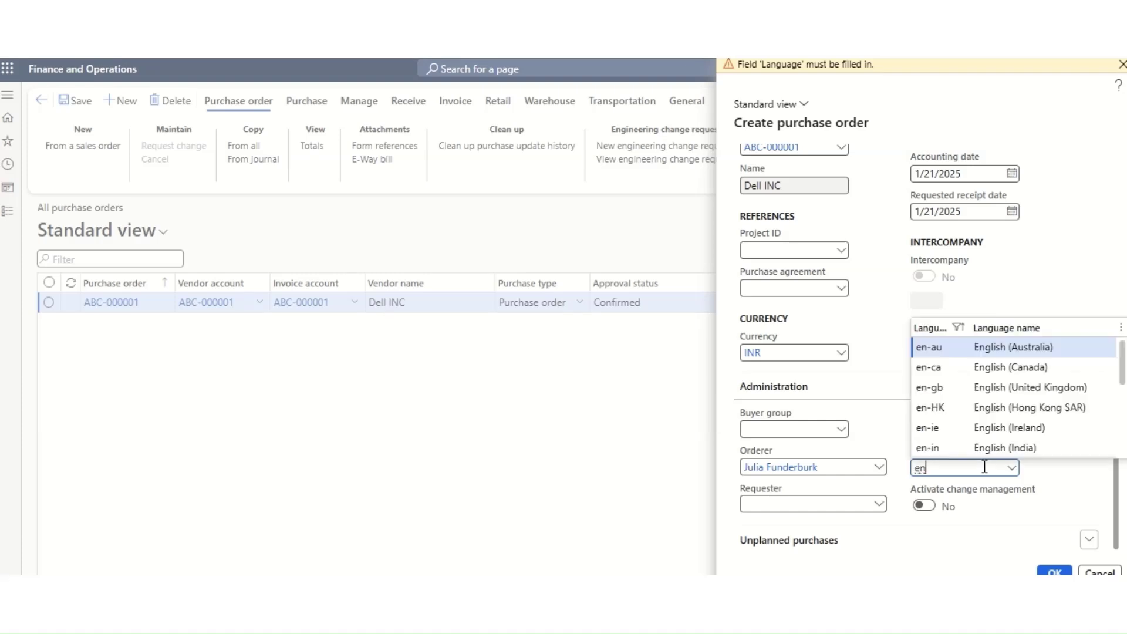
pyautogui.click(1007, 448)
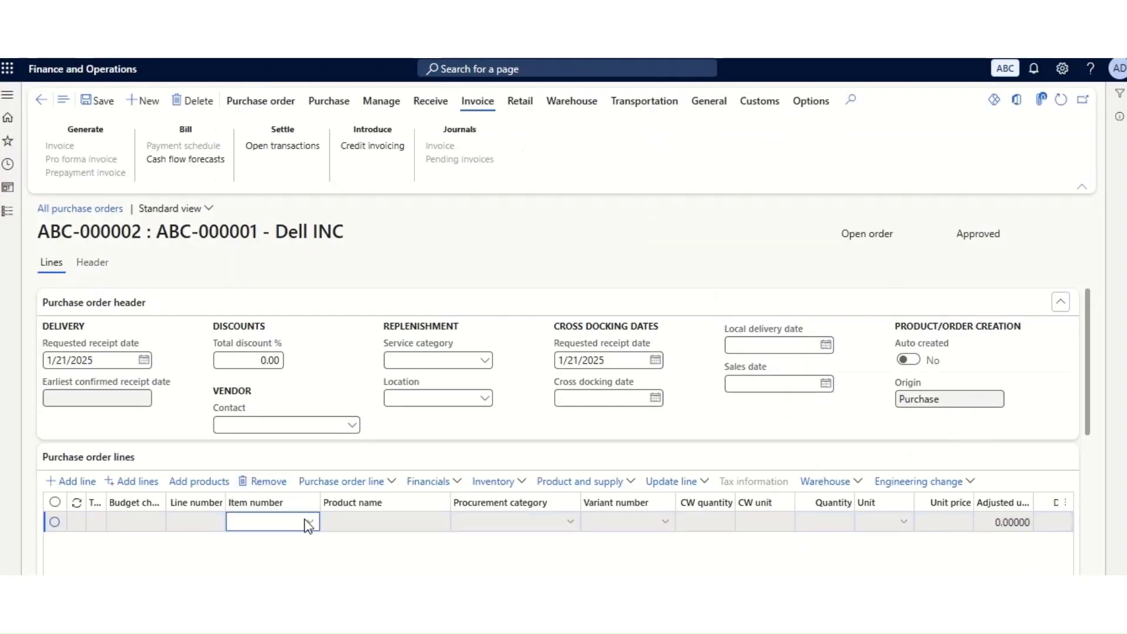
# Select the Mouse item on the first purchase order line.
pyautogui.click(310, 522)
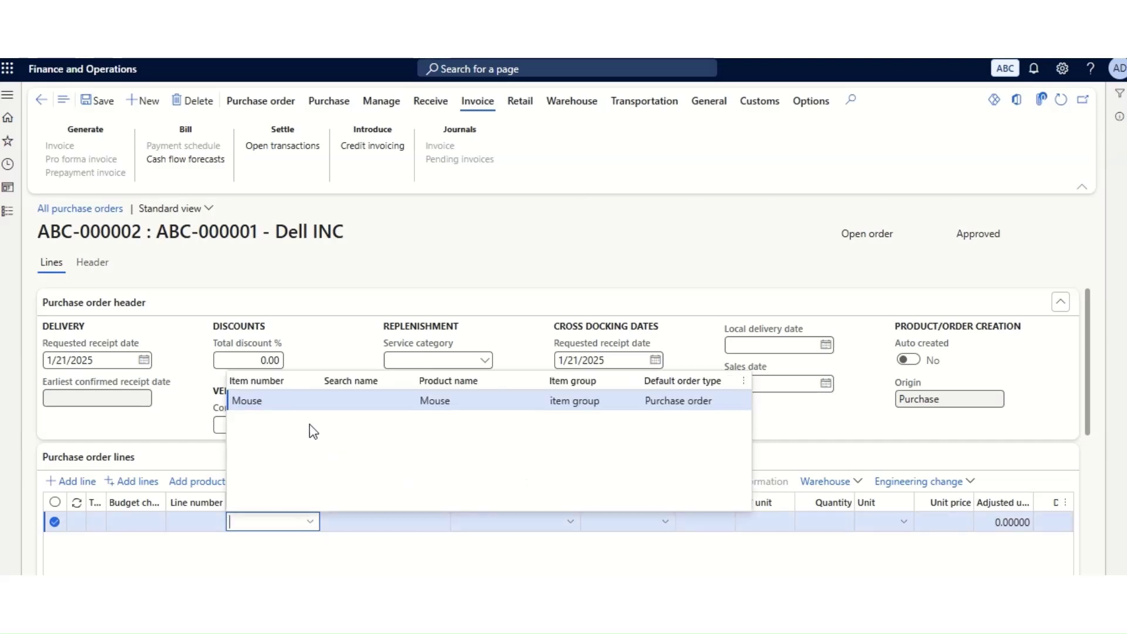
pyautogui.click(509, 405)
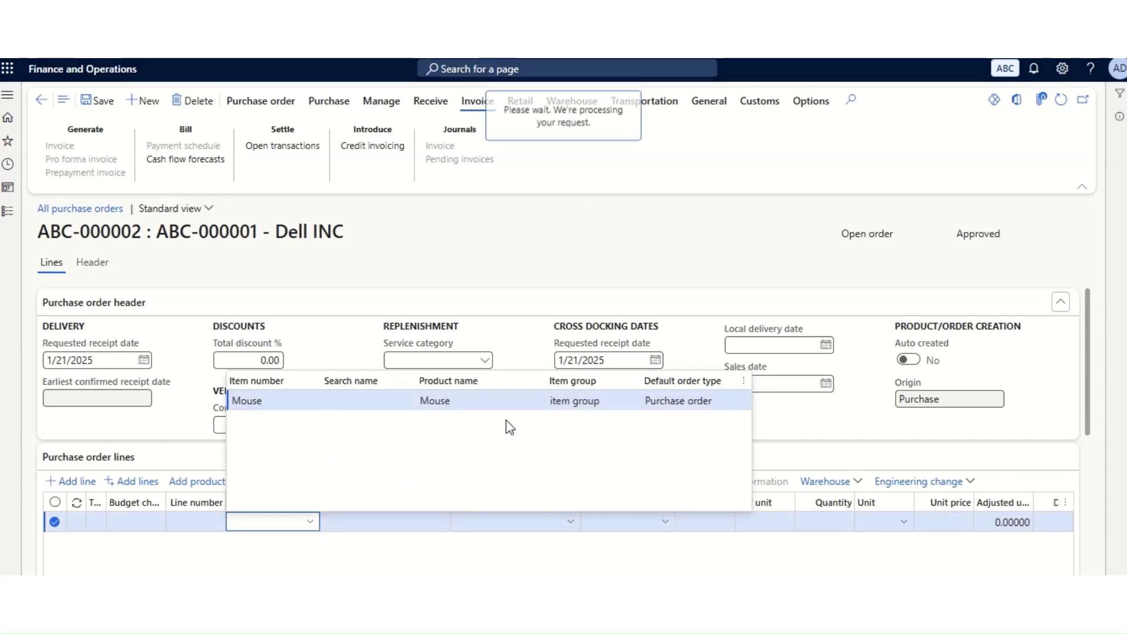
pyautogui.scroll(-2, 576, 496)
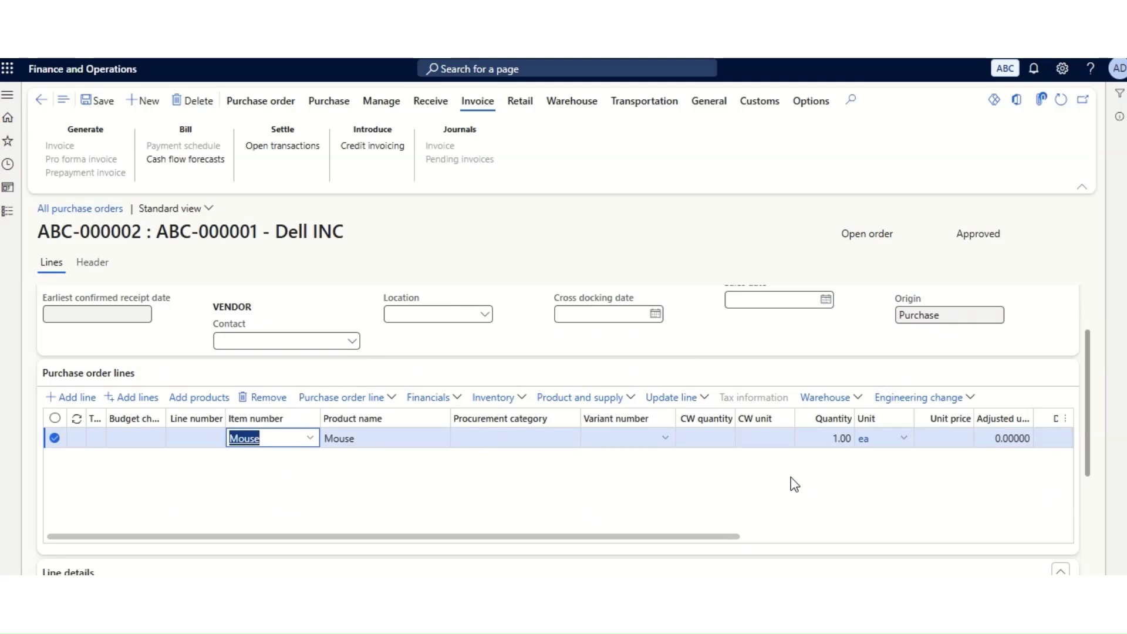
# Set the Mouse line's quantity to 10 and its unit price to 500.
pyautogui.moveTo(713, 537); pyautogui.dragTo(774, 537)
pyautogui.click(856, 439)
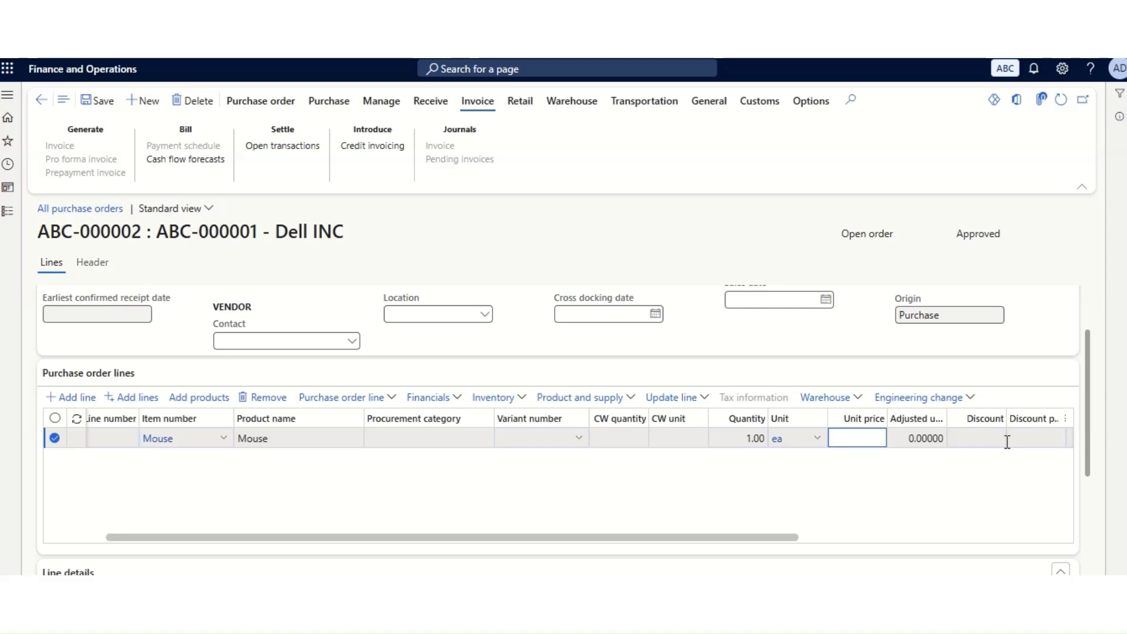
pyautogui.click(757, 439)
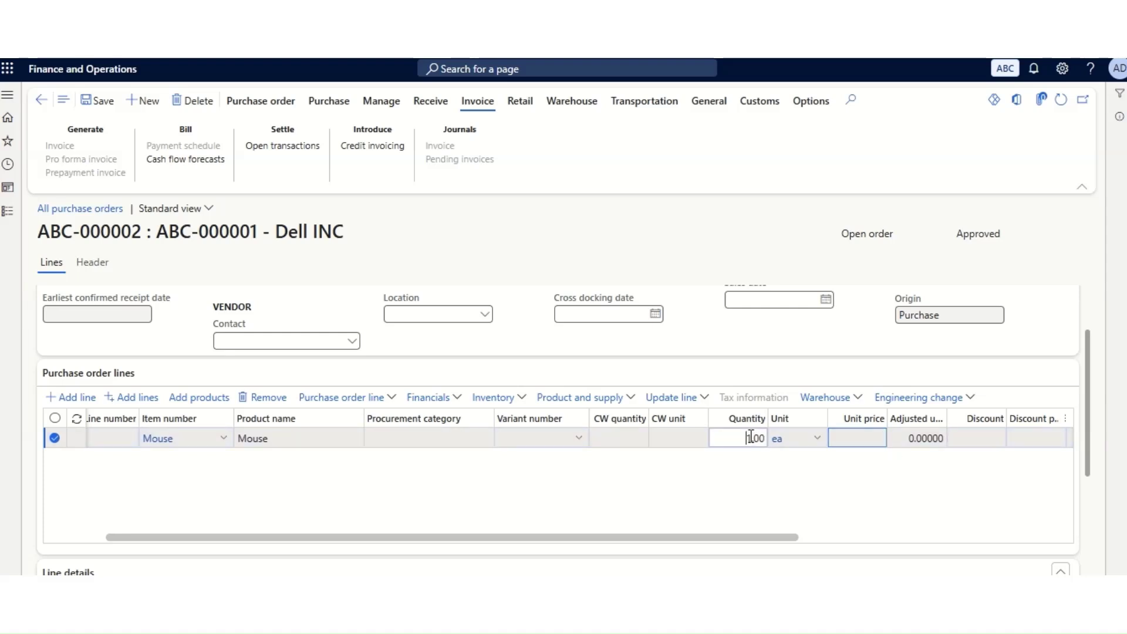
pyautogui.write('0')
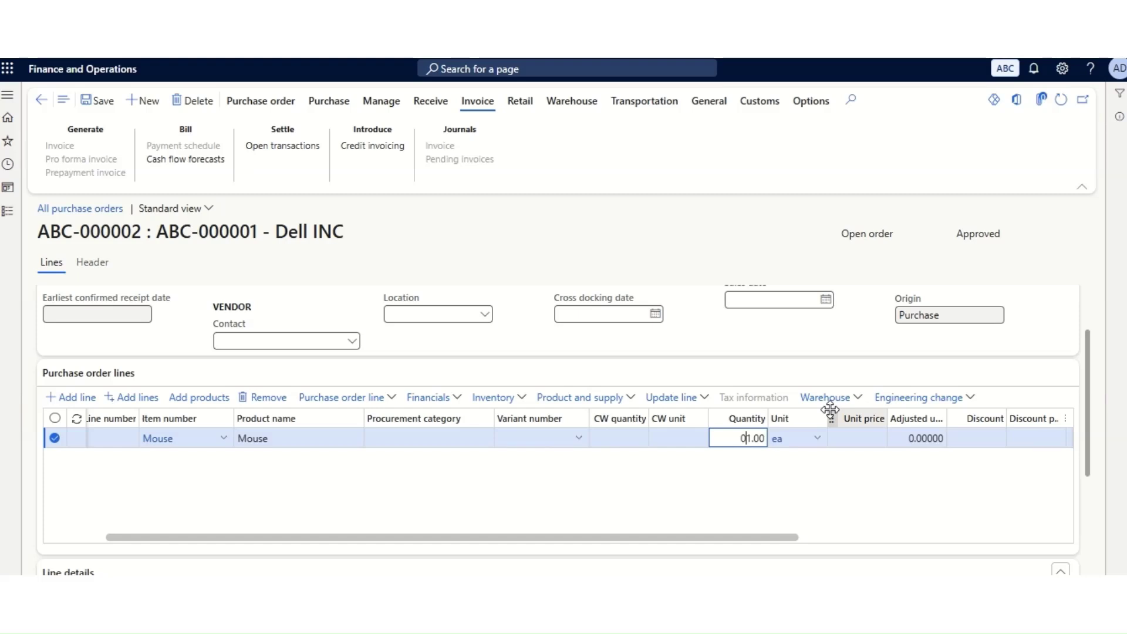
pyautogui.press('BackSpace')
pyautogui.press('Tab')
pyautogui.press('Tab')
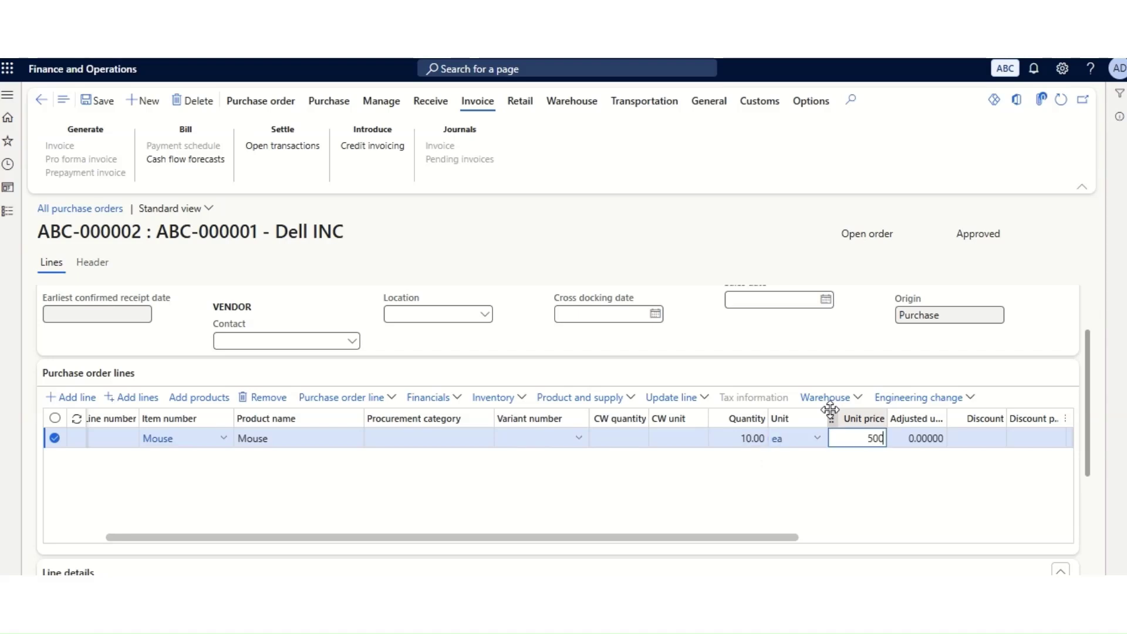
pyautogui.press('Tab')
# Review the Mouse line's net amount and its item sales tax group and sales tax group in the line setup details.
pyautogui.scroll(-1, 679, 499)
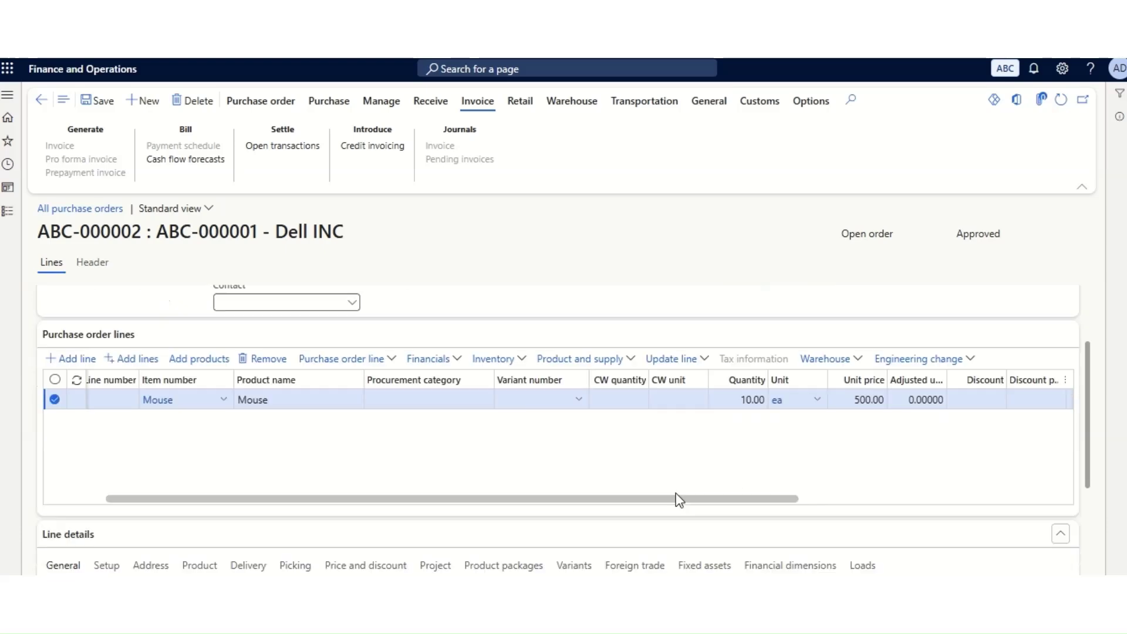
pyautogui.scroll(-3, 679, 500)
pyautogui.scroll(3, 822, 361)
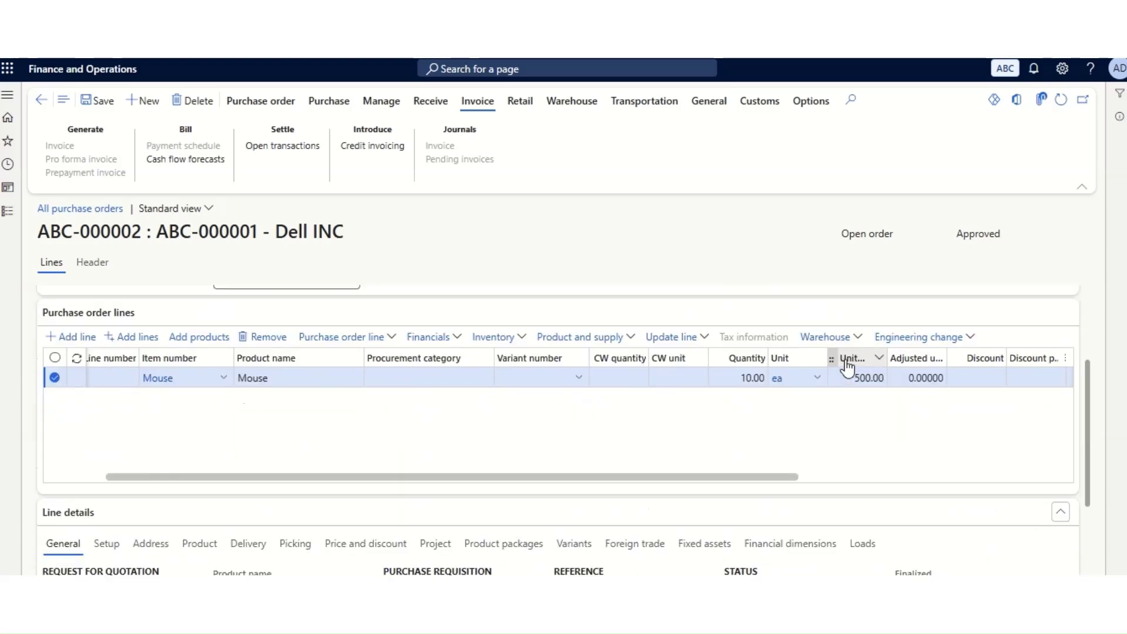
pyautogui.moveTo(781, 475); pyautogui.dragTo(946, 484)
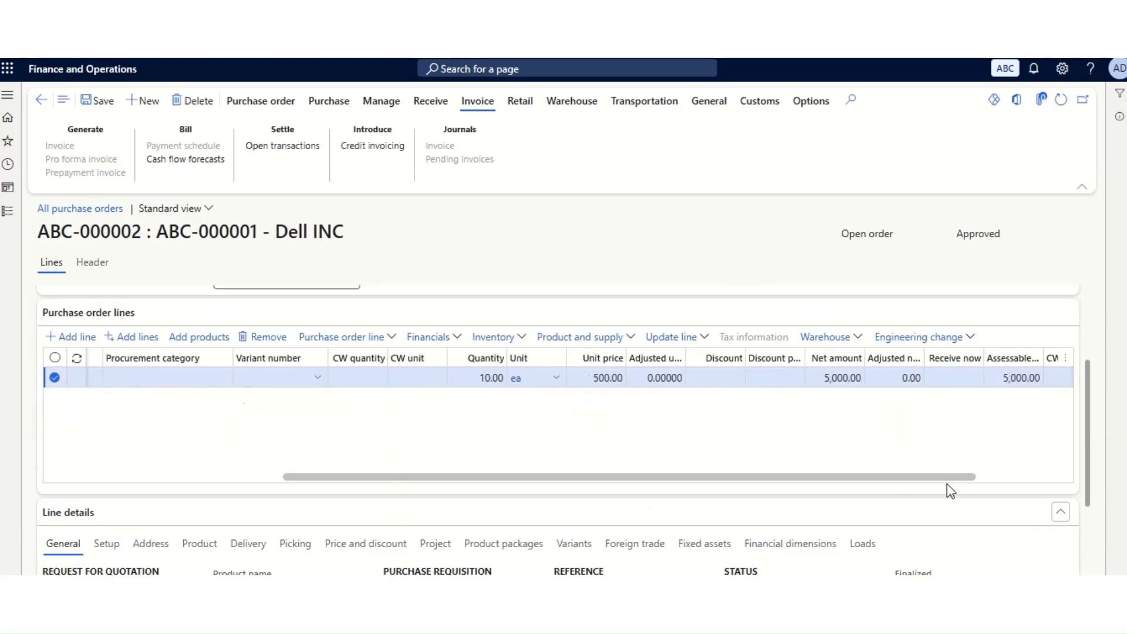
pyautogui.moveTo(820, 484); pyautogui.dragTo(588, 484)
pyautogui.scroll(-2, 327, 417)
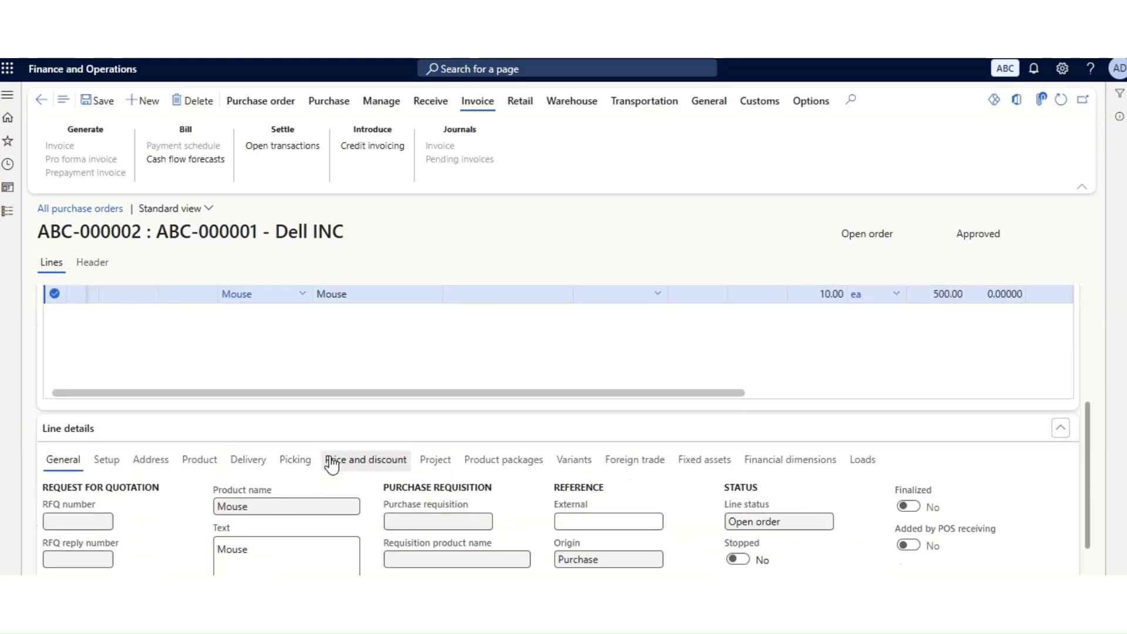
pyautogui.scroll(-1, 332, 464)
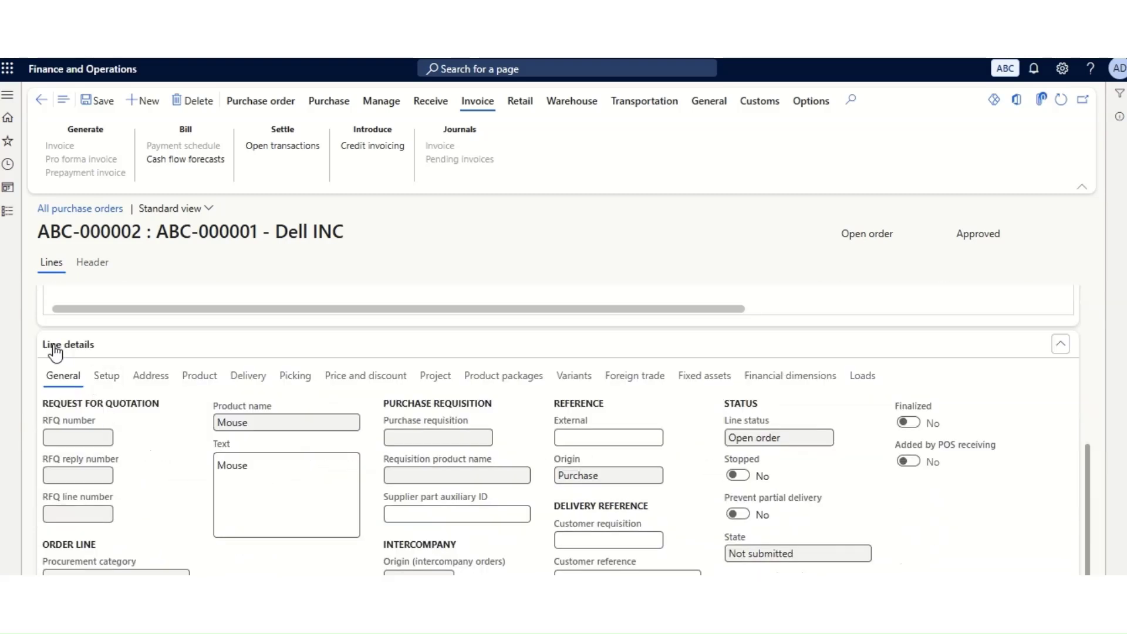
pyautogui.click(106, 376)
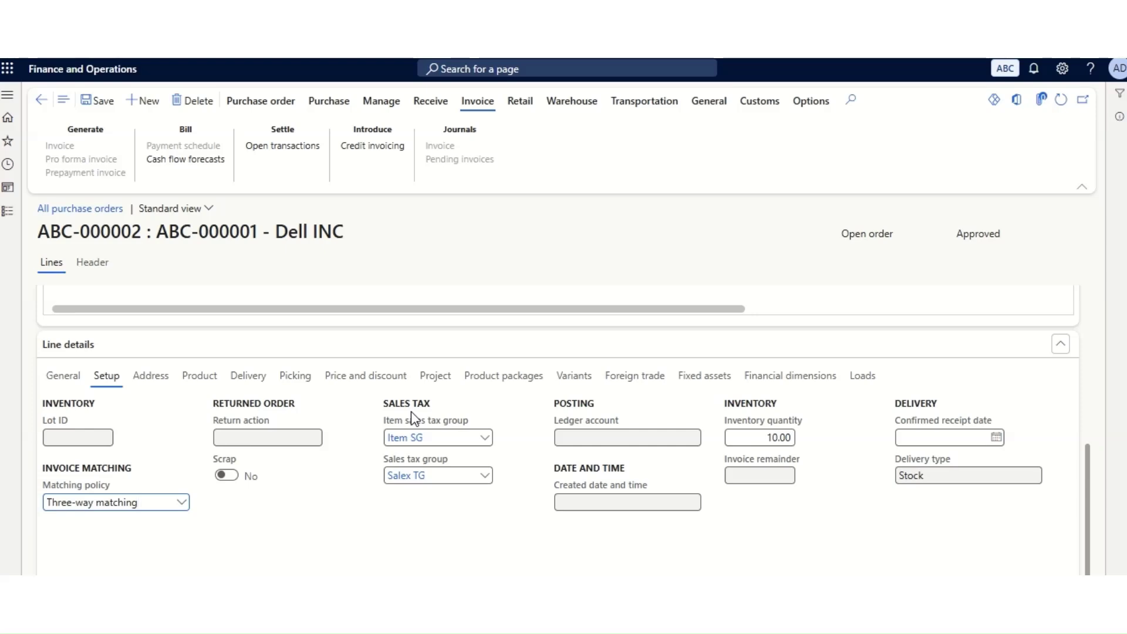
pyautogui.scroll(5, 163, 329)
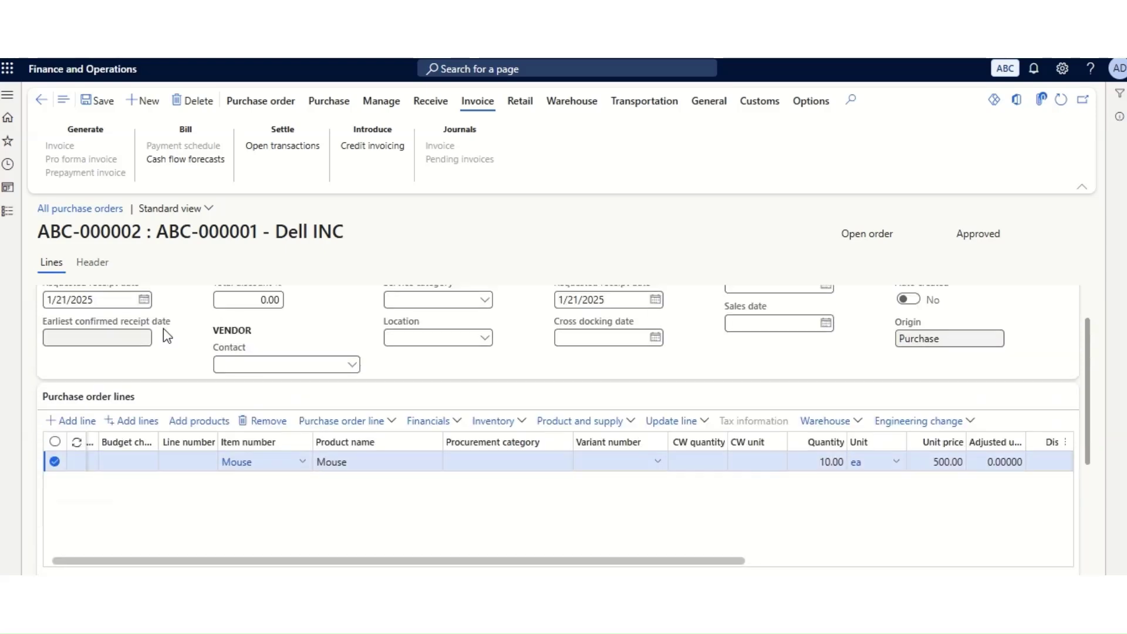
pyautogui.scroll(-5, 416, 513)
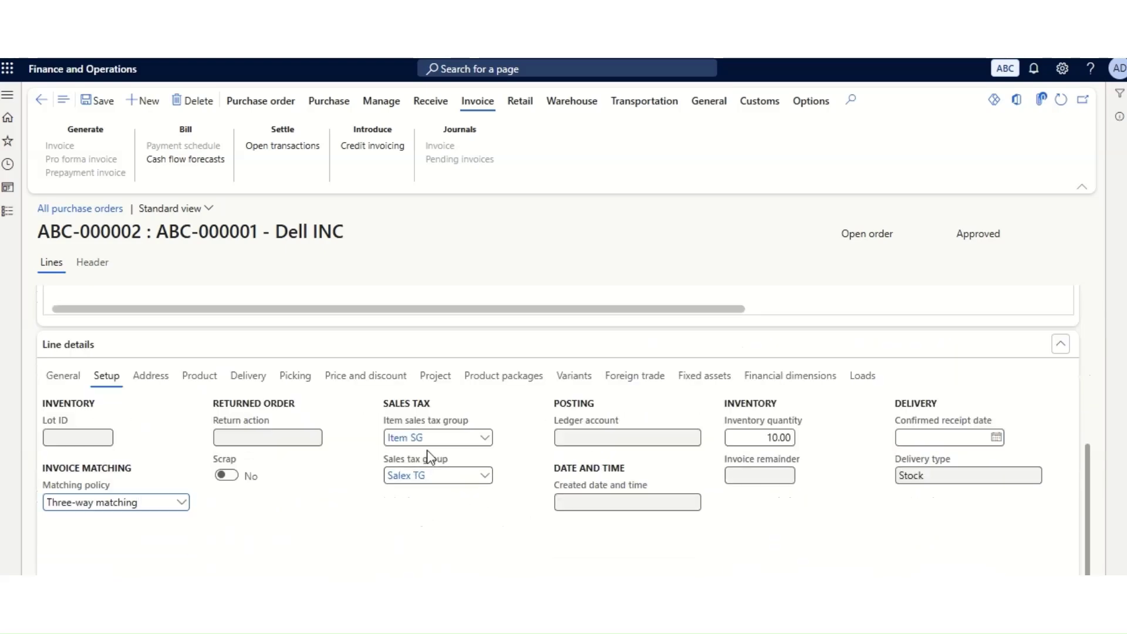
pyautogui.scroll(3, 147, 323)
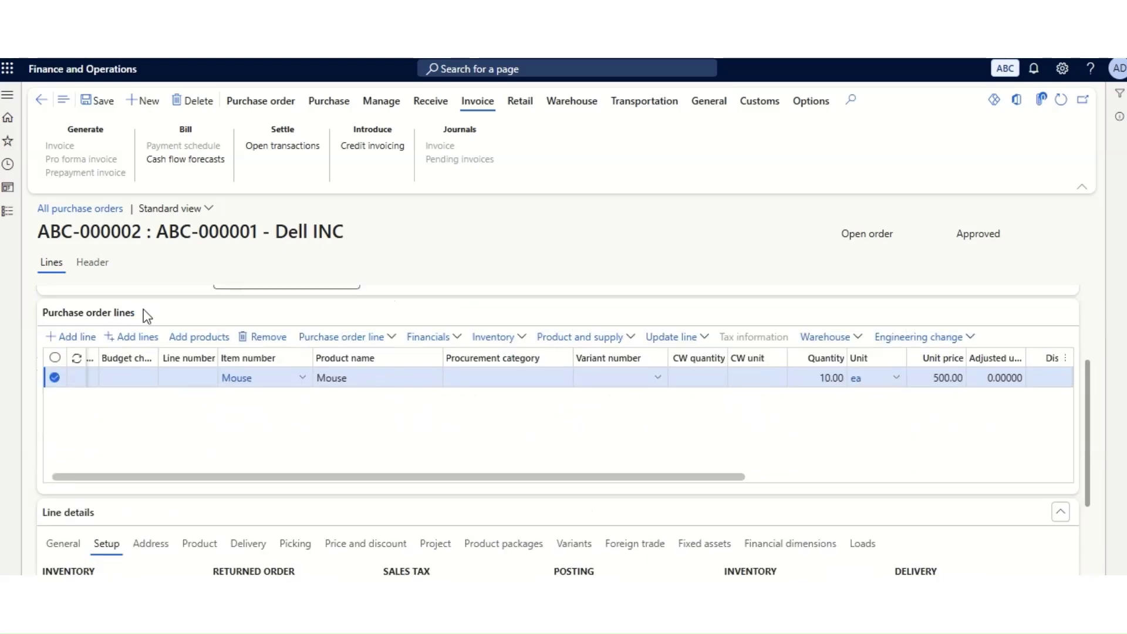
# Check the sales tax group in the setup section of the purchase order header.
pyautogui.click(92, 262)
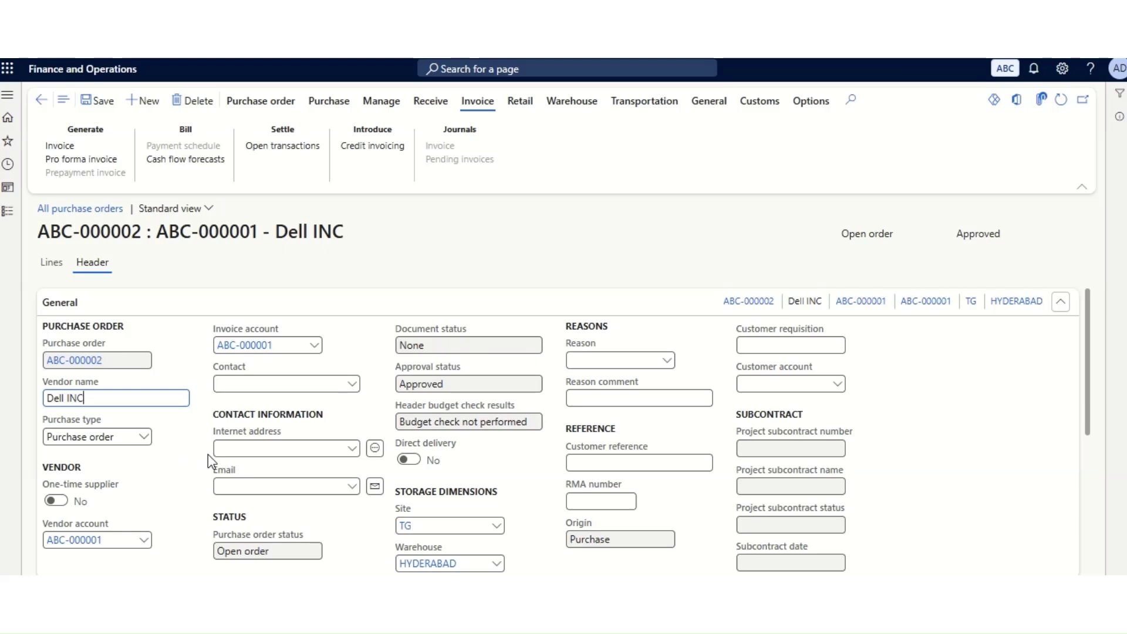
pyautogui.scroll(-2, 473, 428)
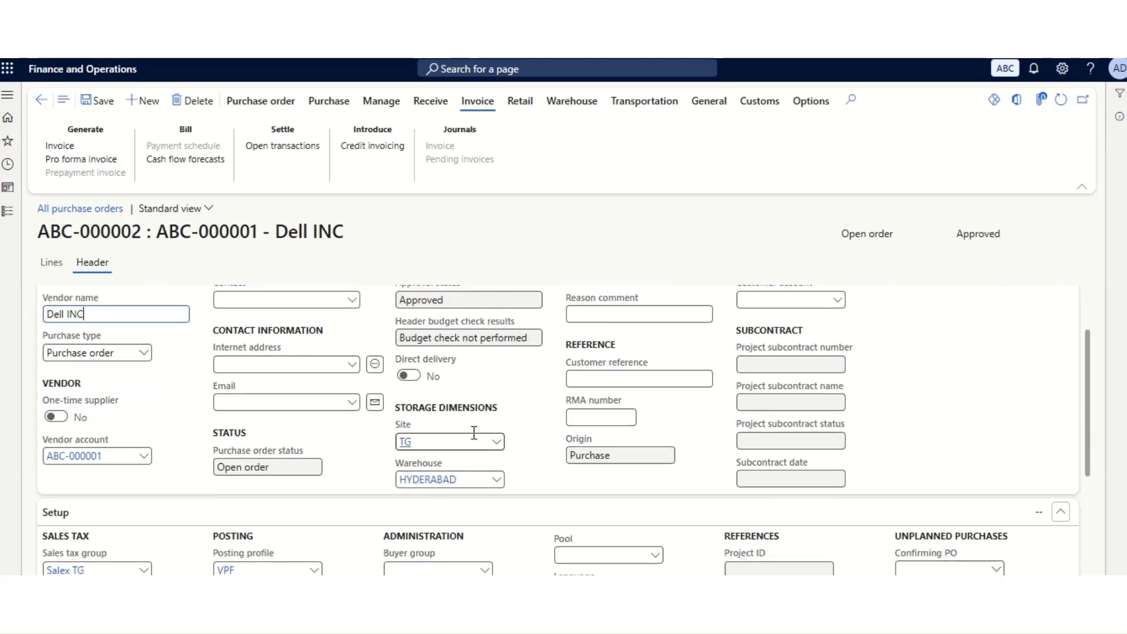
pyautogui.scroll(-2, 474, 433)
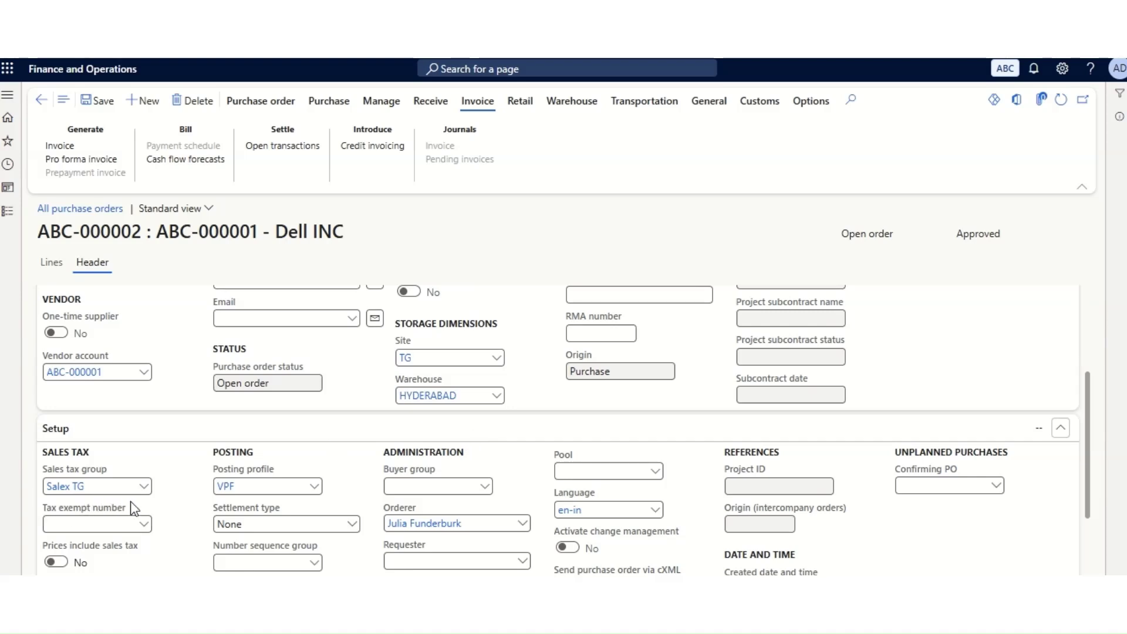
pyautogui.scroll(-2, 190, 503)
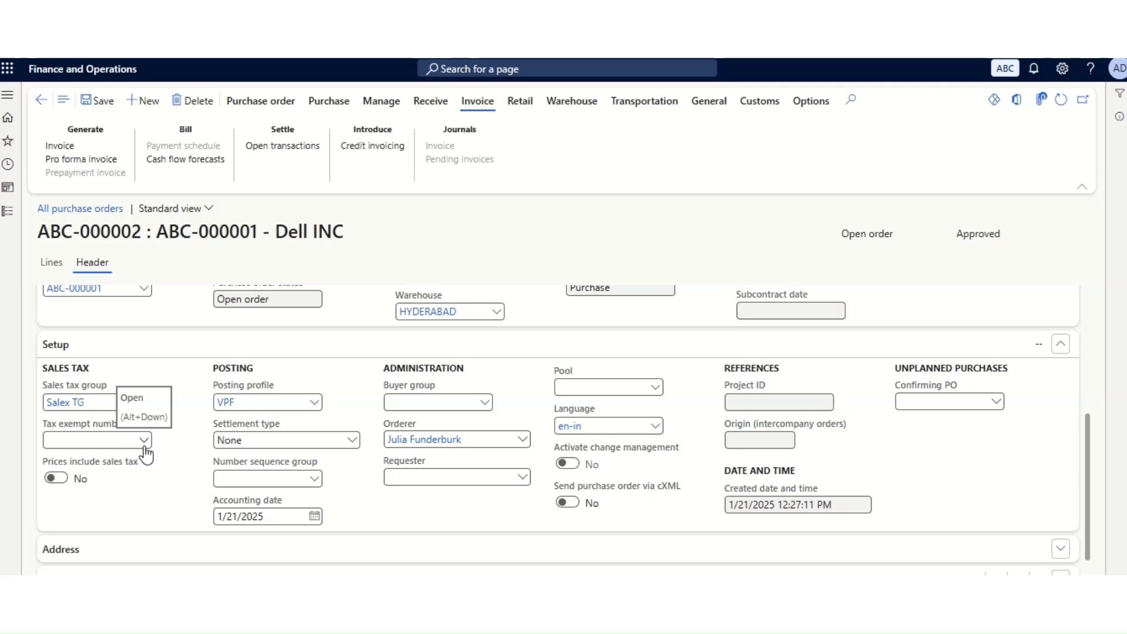
pyautogui.scroll(5, 402, 446)
# Save and confirm the Dell INC purchase order.
pyautogui.click(103, 105)
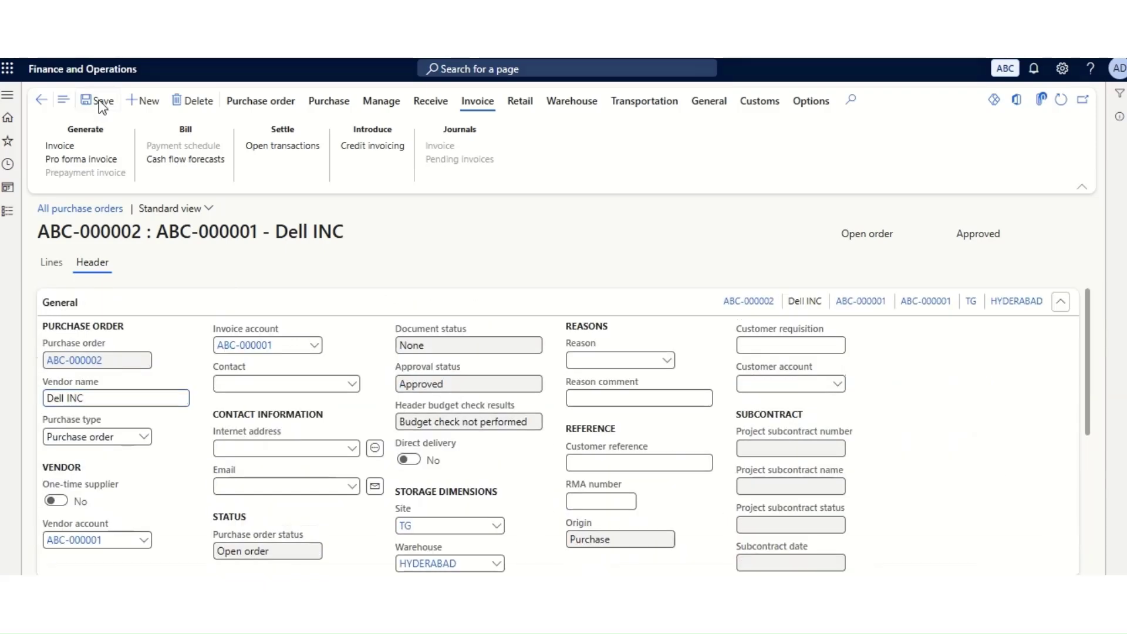
pyautogui.click(325, 112)
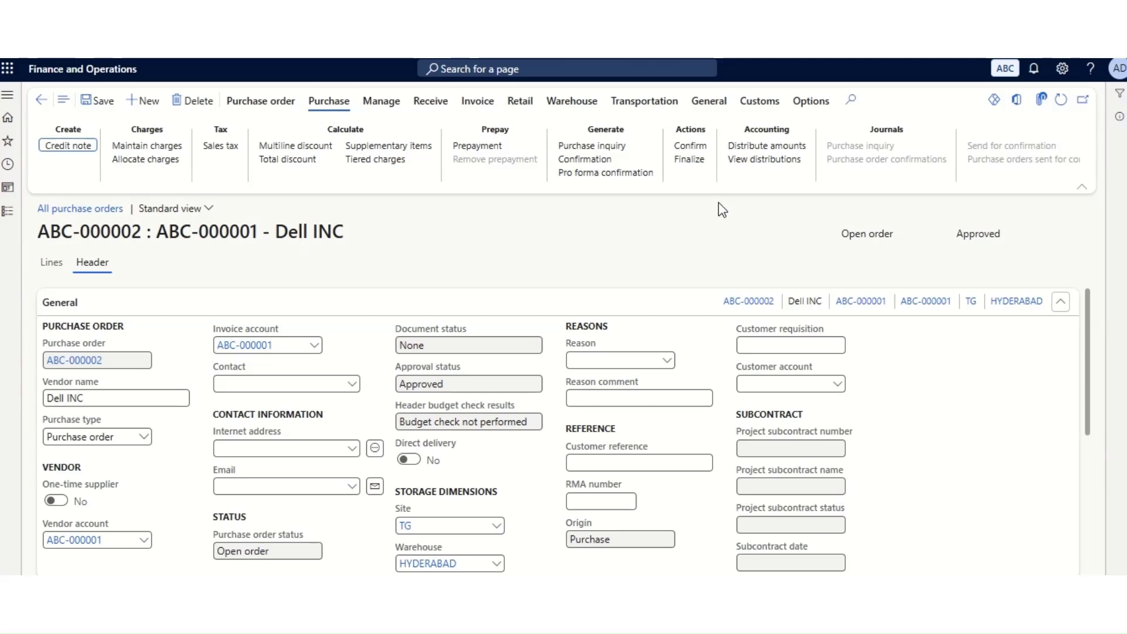
pyautogui.click(690, 146)
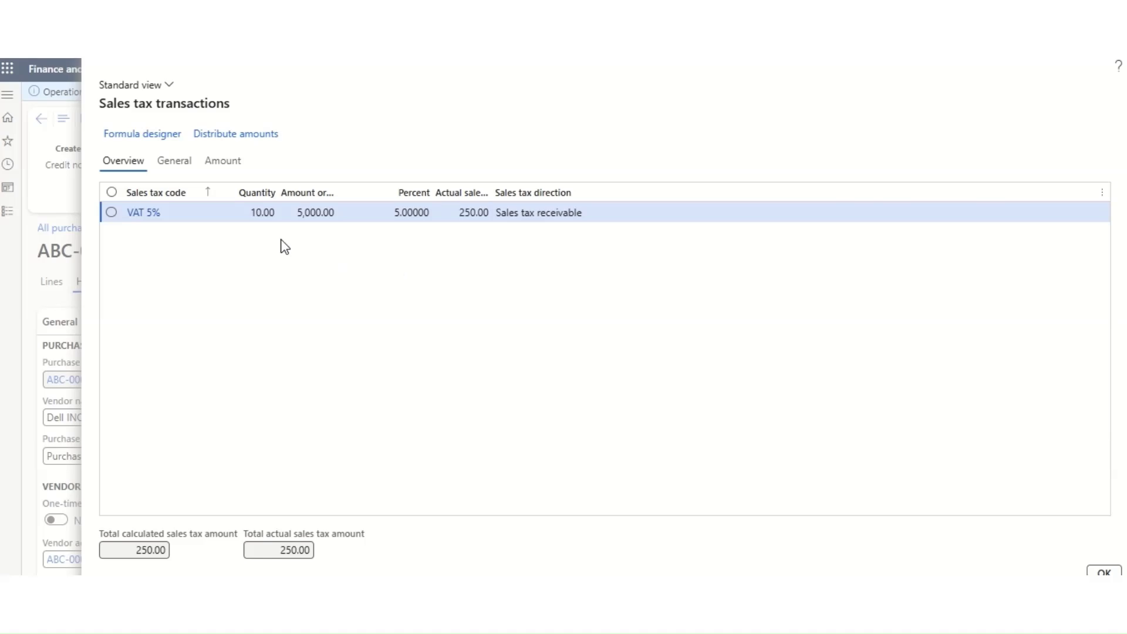
# Widen the Amount origin and Percent columns in the sales tax transactions grid.
pyautogui.moveTo(339, 192); pyautogui.dragTo(404, 186)
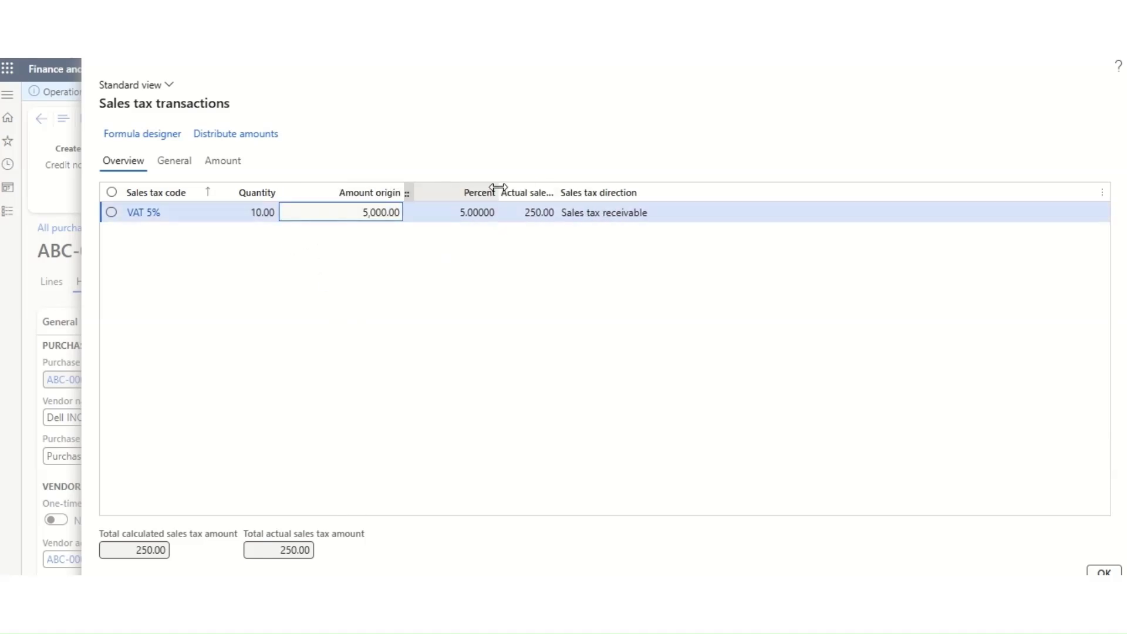
pyautogui.moveTo(499, 188); pyautogui.dragTo(547, 185)
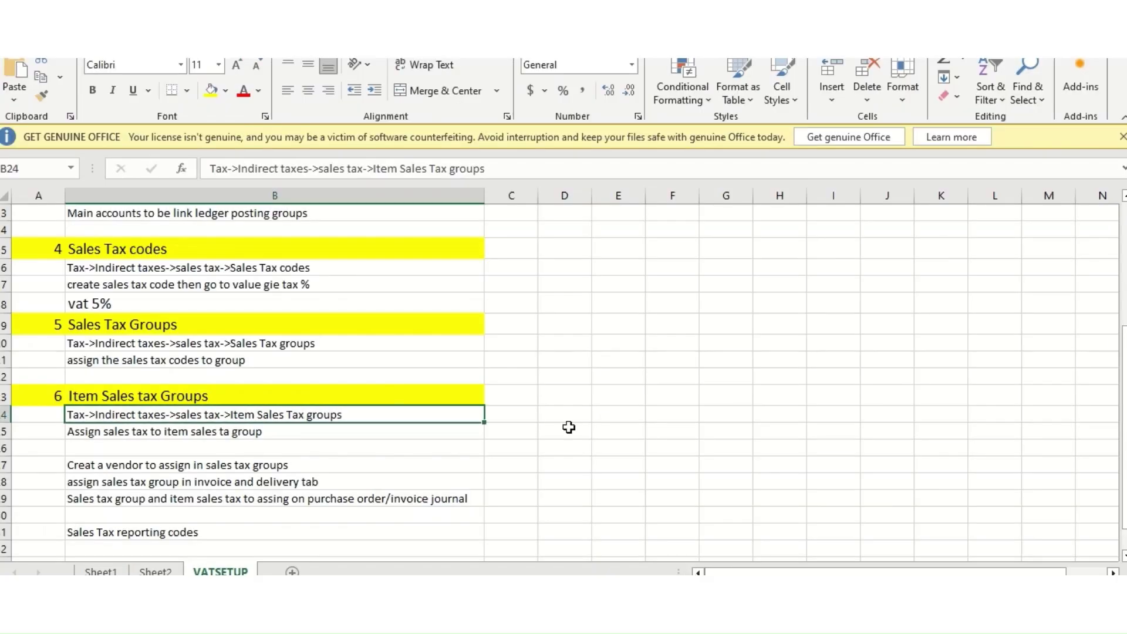
# Switch to the VATSETUP sheet in Excel and enter 5000 in cell E19 and 5% in cell F19.
pyautogui.click(614, 323)
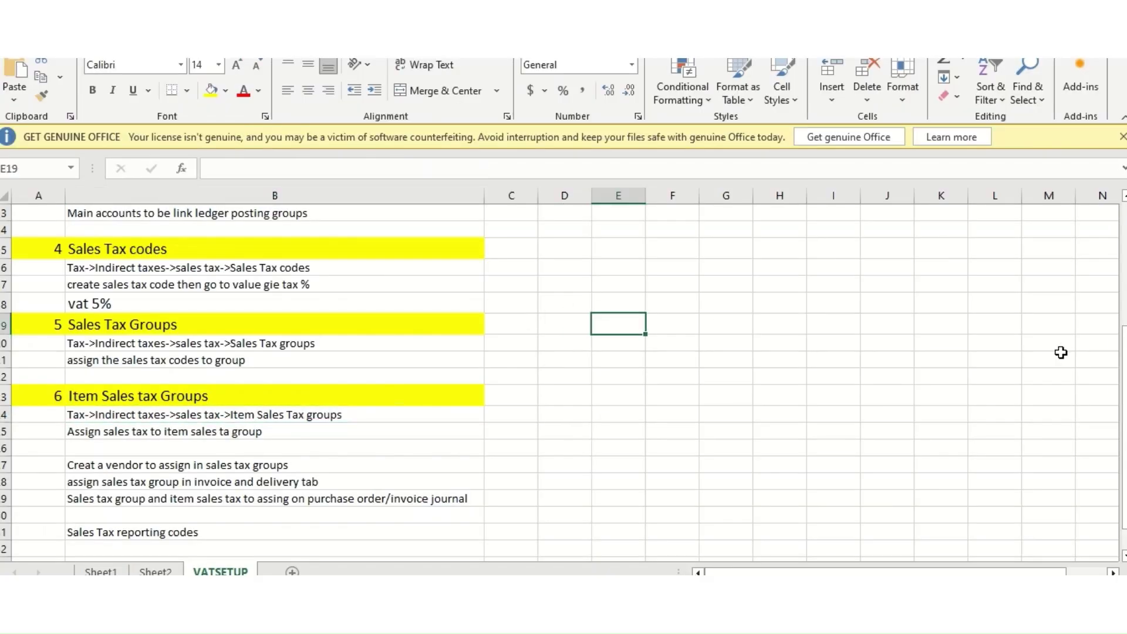
pyautogui.write('5000')
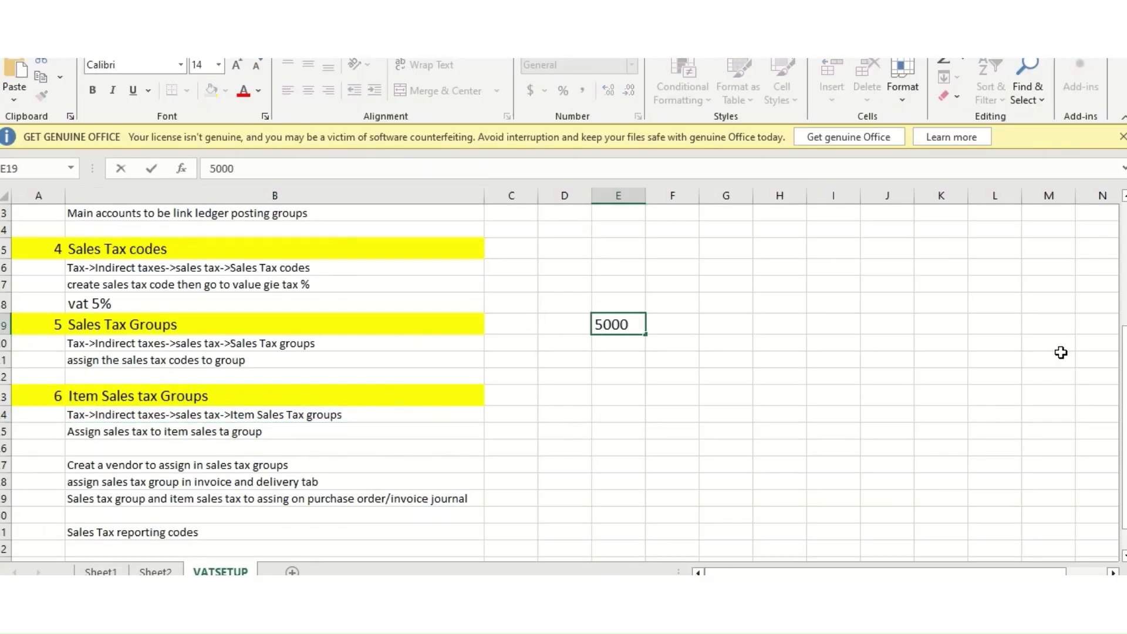
pyautogui.press('Tab')
pyautogui.write('5')
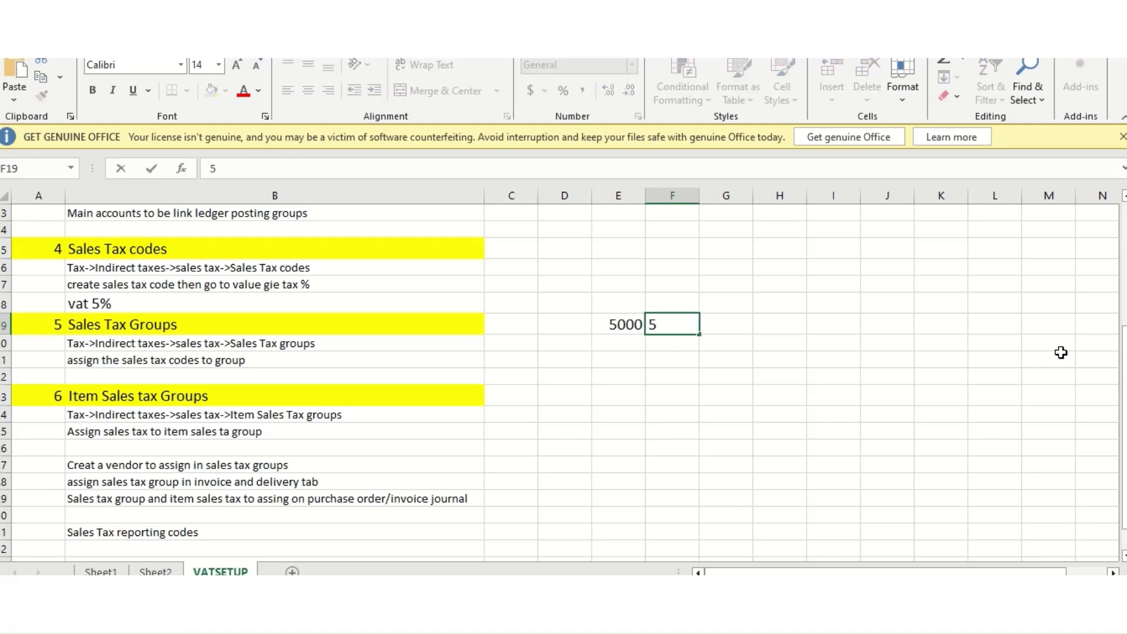
pyautogui.write('%')
pyautogui.press('Tab')
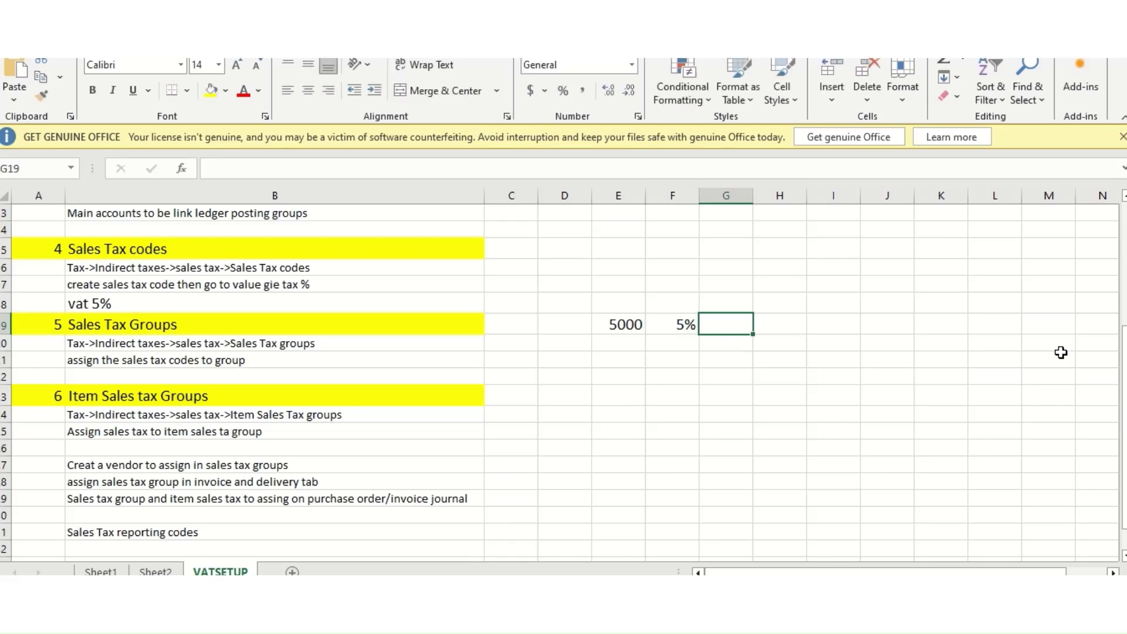
# Calculate the tax in cell G19 with the formula =E19*F19, and return to the sales tax transactions in Finance and Operations.
pyautogui.write('=')
pyautogui.press('Left')
pyautogui.press('Left')
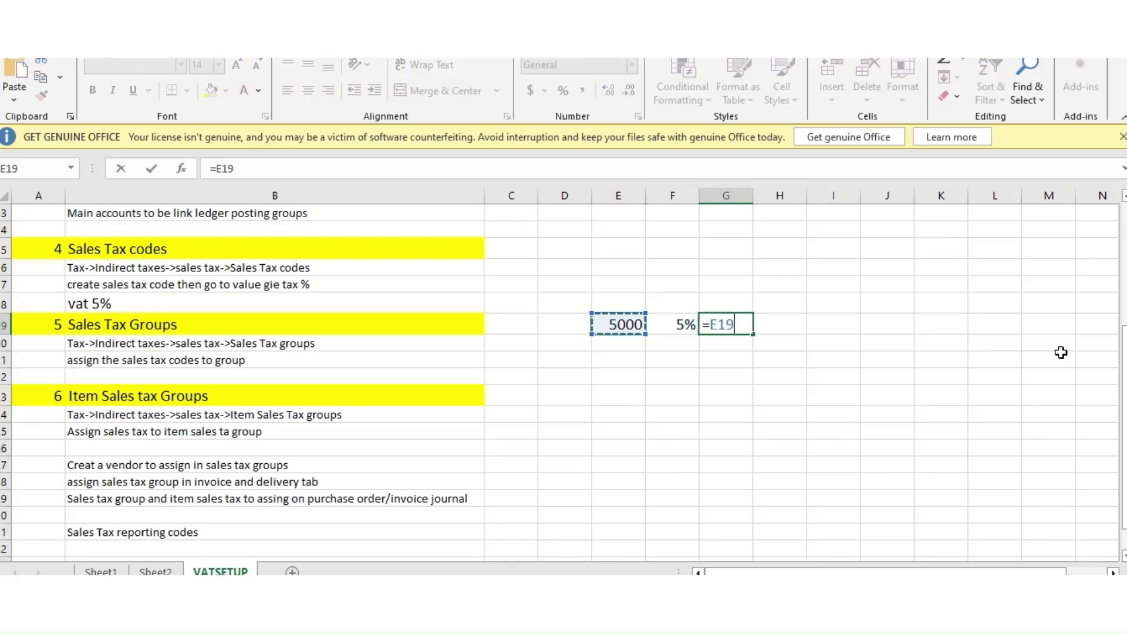
pyautogui.write('*')
pyautogui.press('Left')
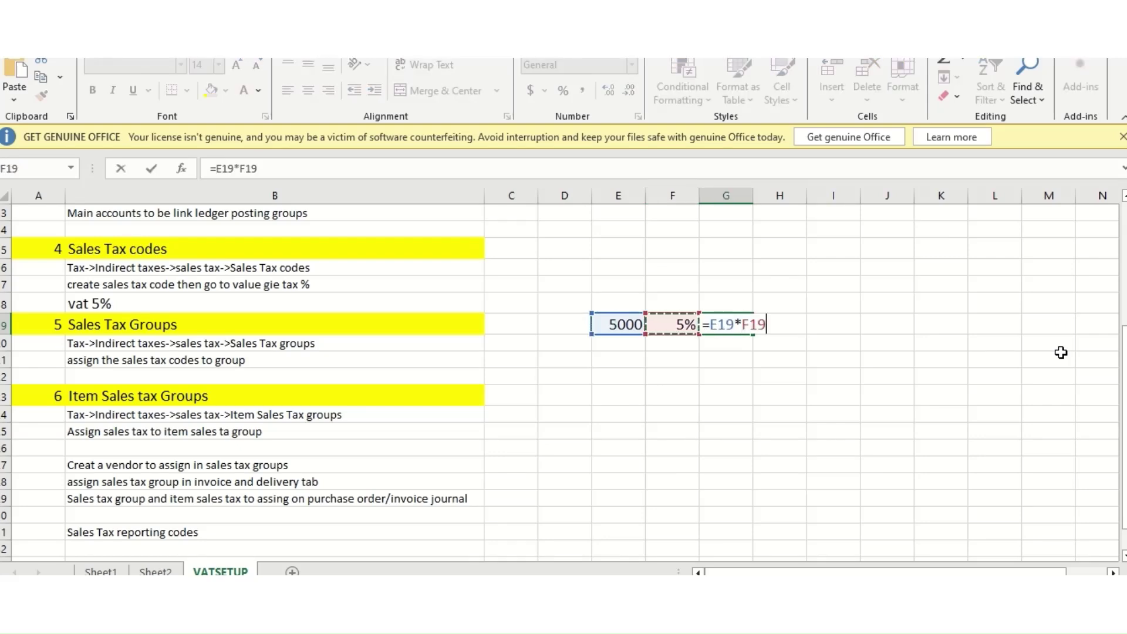
pyautogui.press('Return')
pyautogui.press('Return')
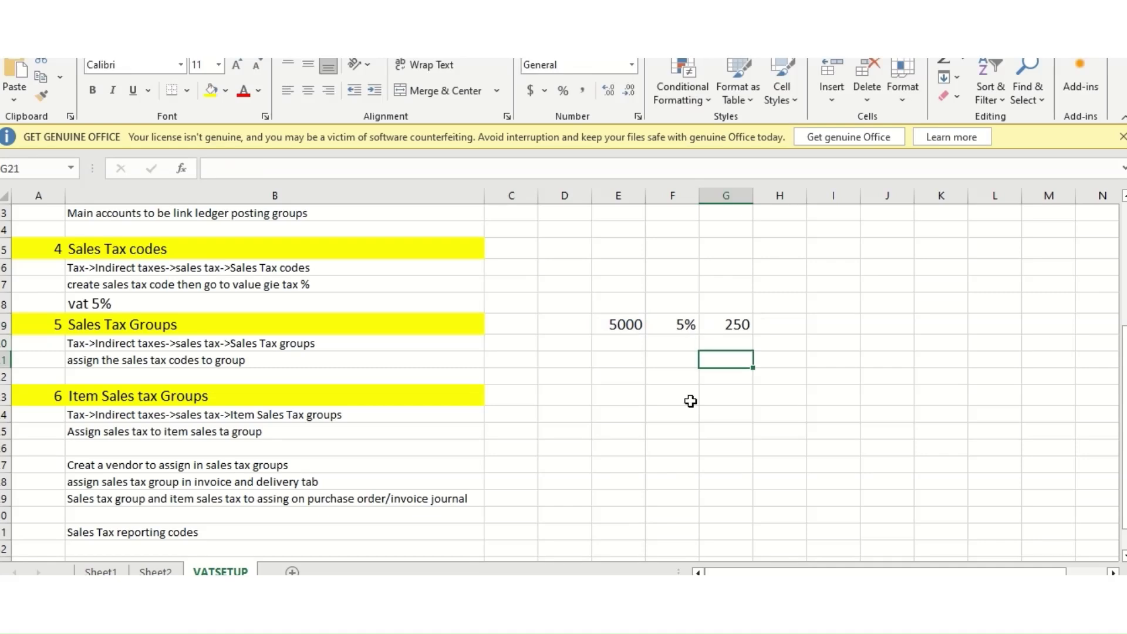
pyautogui.click(731, 327)
pyautogui.hotkey('alt', 'Tab')
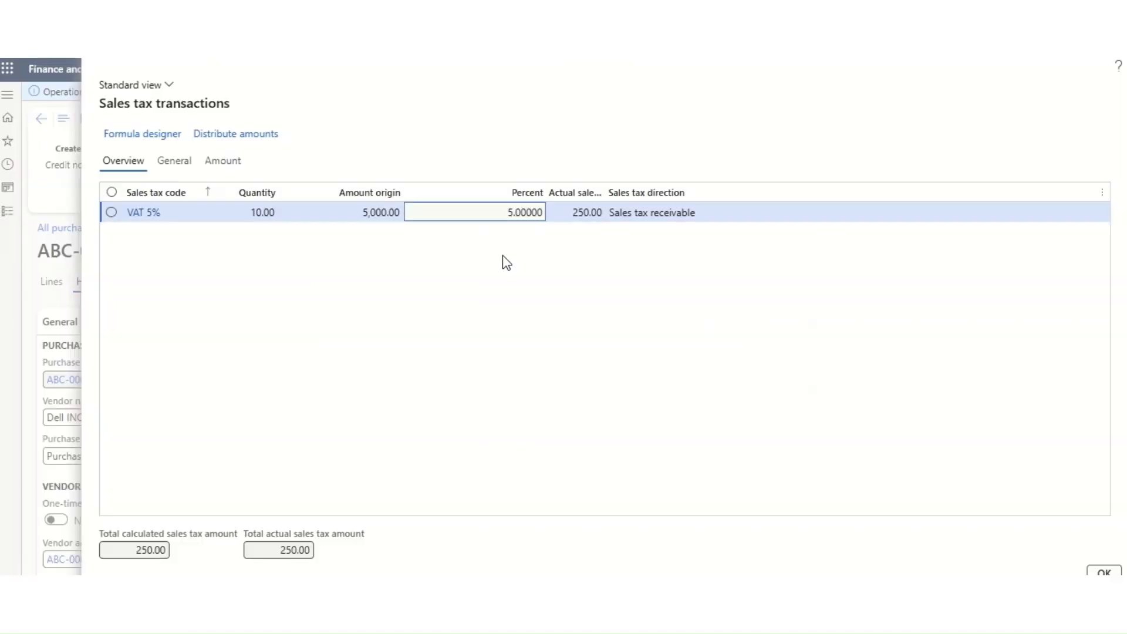